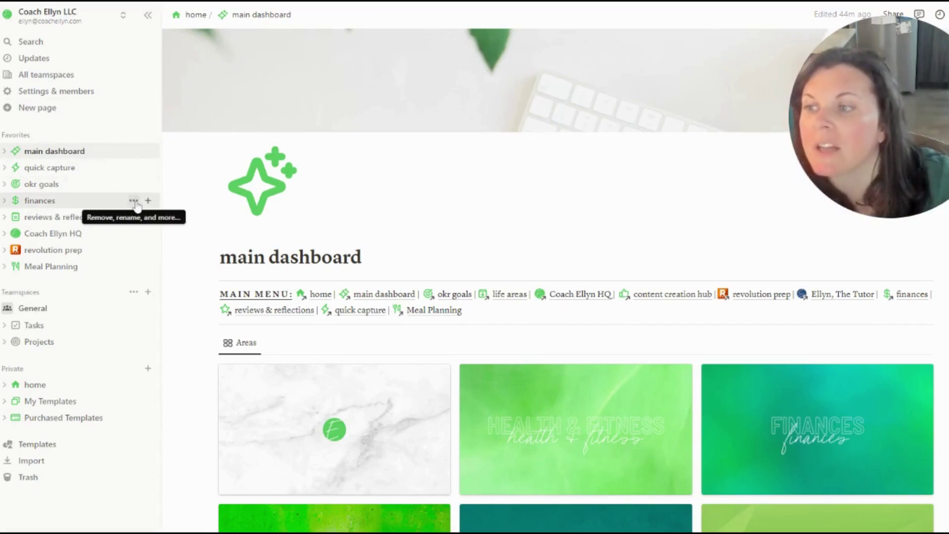
Remove the okr goals page from Favorites
click(134, 200)
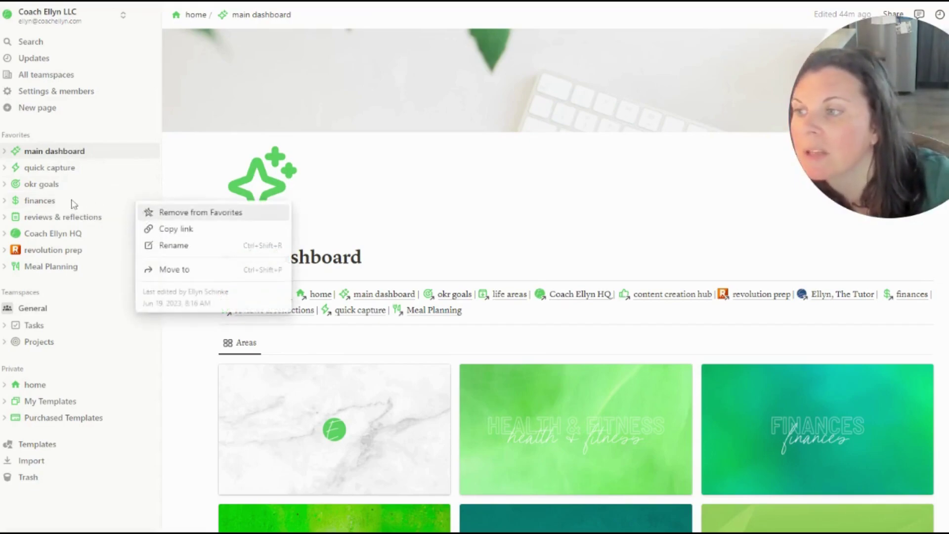
click(159, 122)
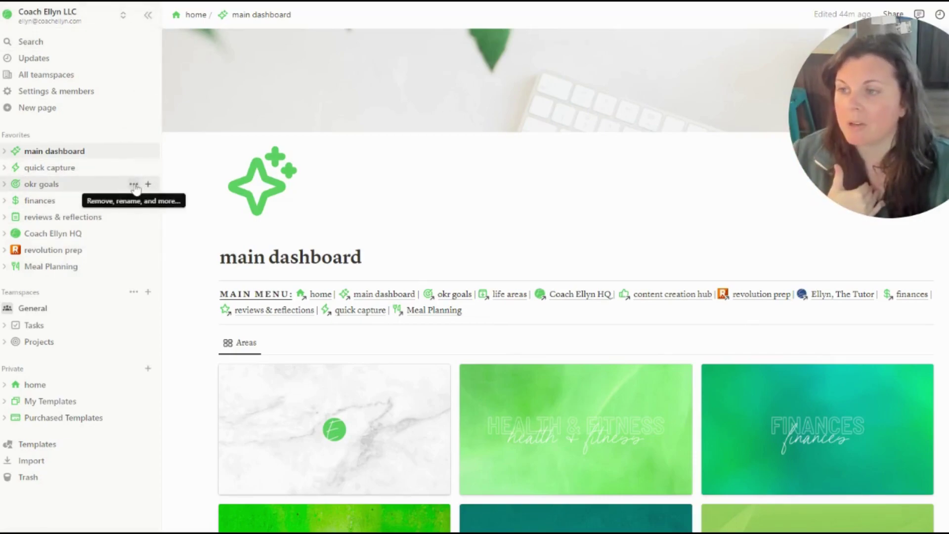
click(134, 184)
click(177, 199)
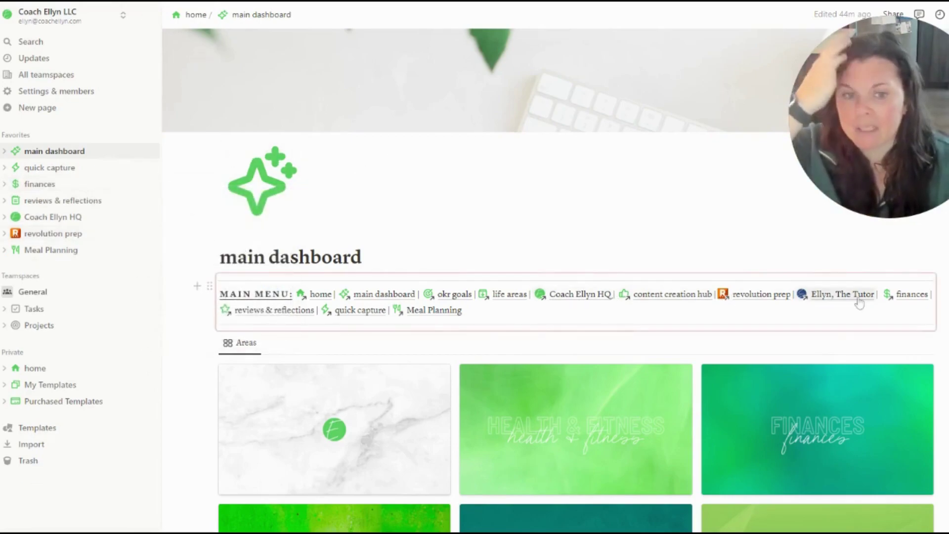
Open the finances page from the main menu and return to the main dashboard
click(912, 294)
drag(917, 167, 916, 476)
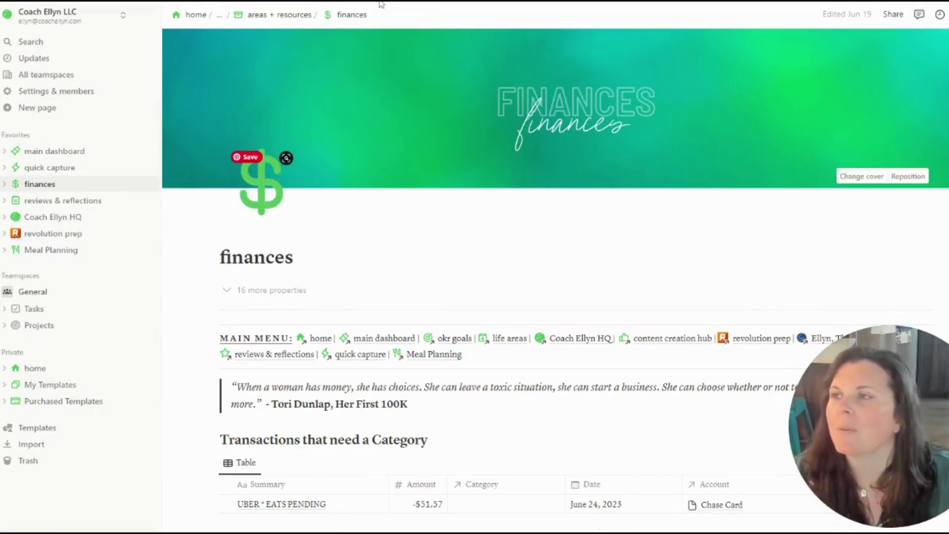
key(ctrl+[)
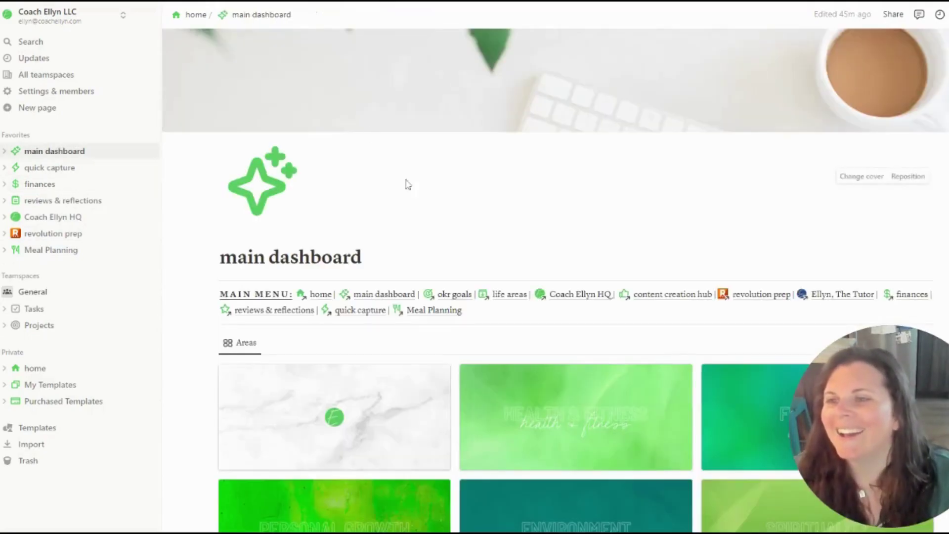
Remove finances and reviews & reflections from Favorites, opening the finances page through the main menu in between
click(132, 184)
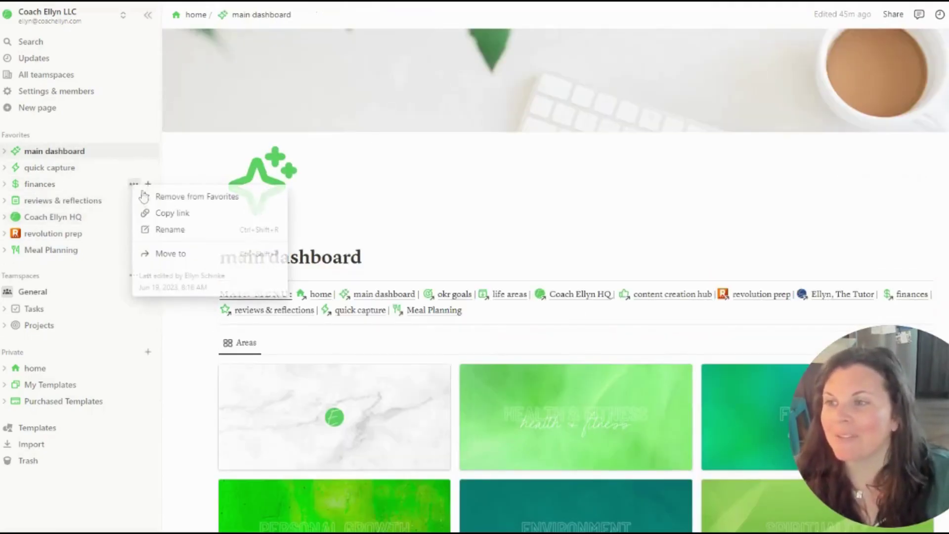
click(183, 198)
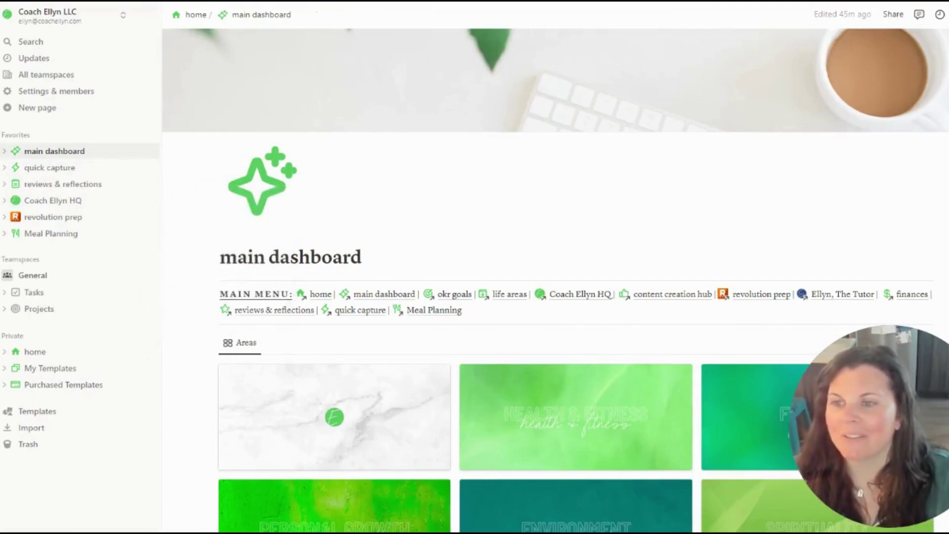
click(910, 295)
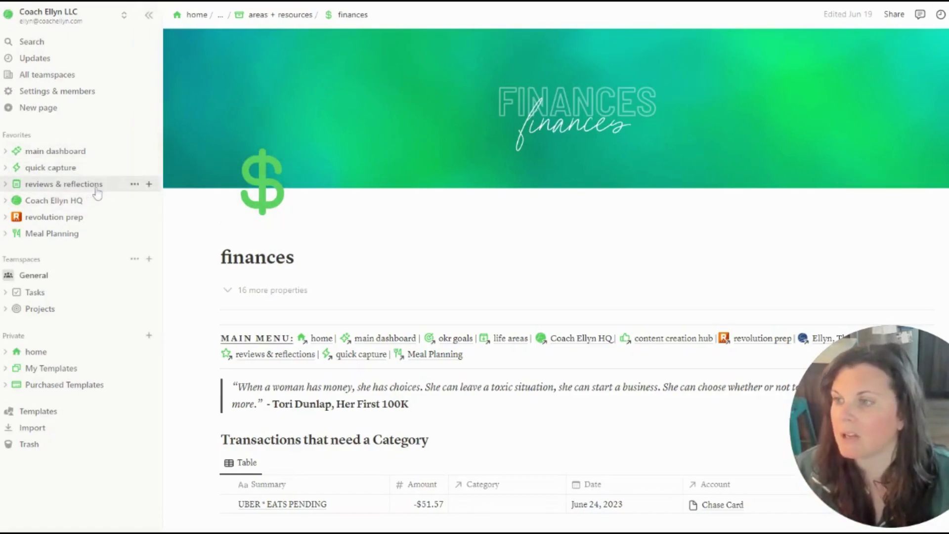
click(135, 185)
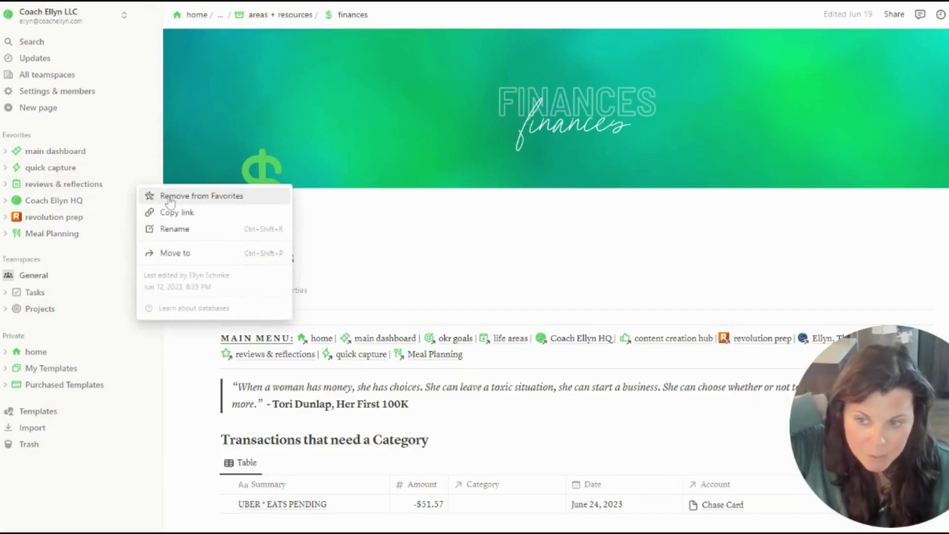
click(170, 197)
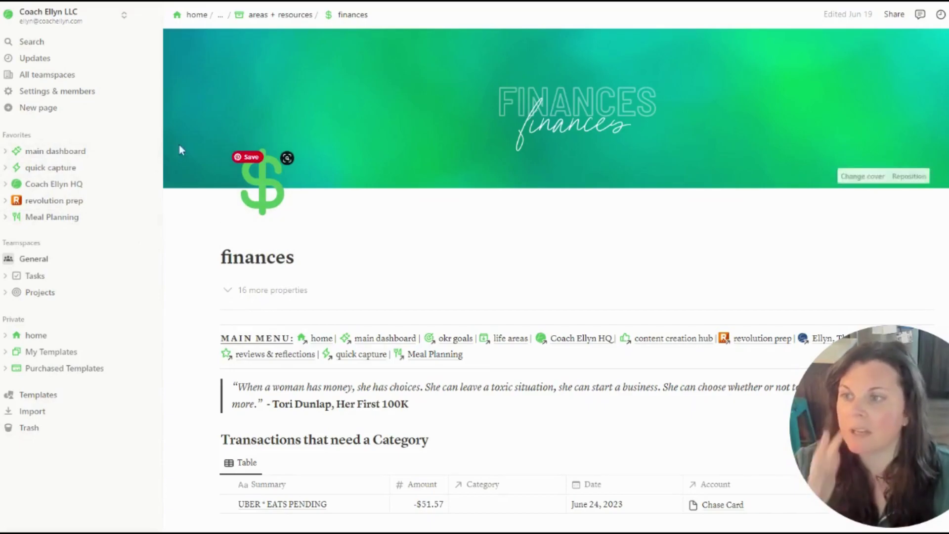
Go to the home page by way of the main dashboard and collapse the sidebar
click(61, 150)
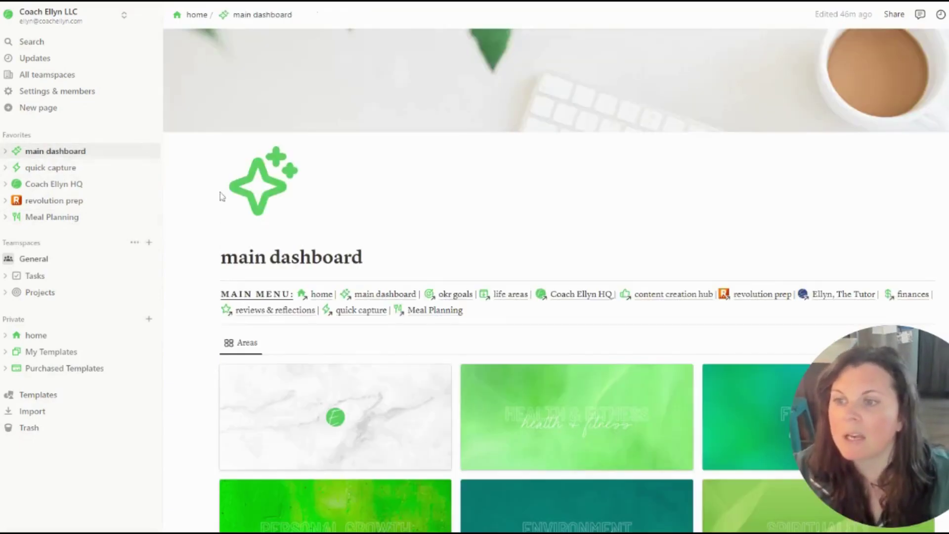
click(321, 294)
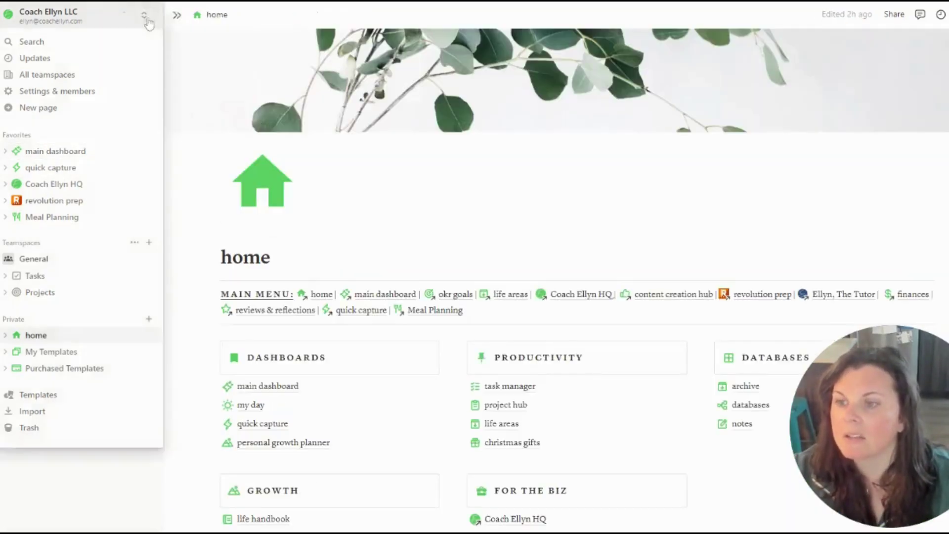
click(149, 16)
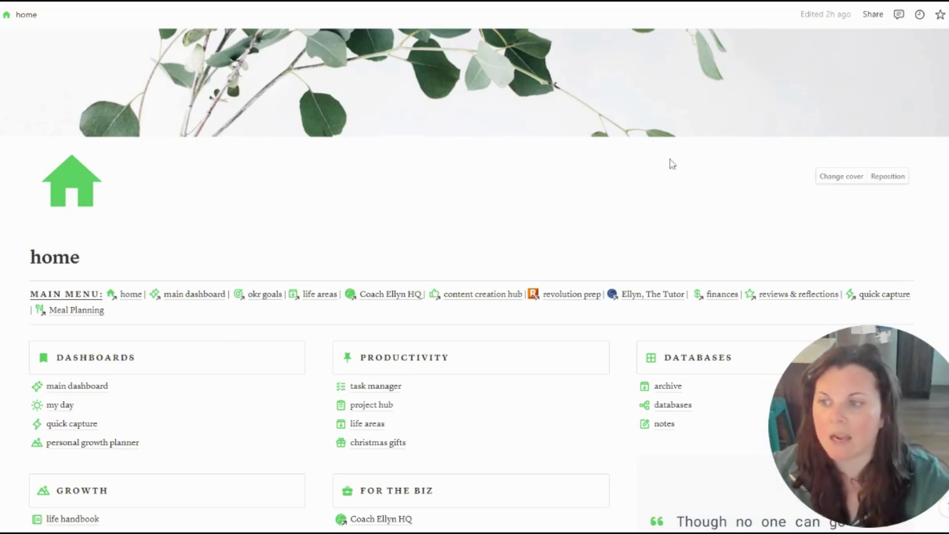
Remove the home page's cover image and undo that removal
scroll(669, 163, down, 2)
scroll(474, 277, down, 5)
scroll(475, 277, up, 6)
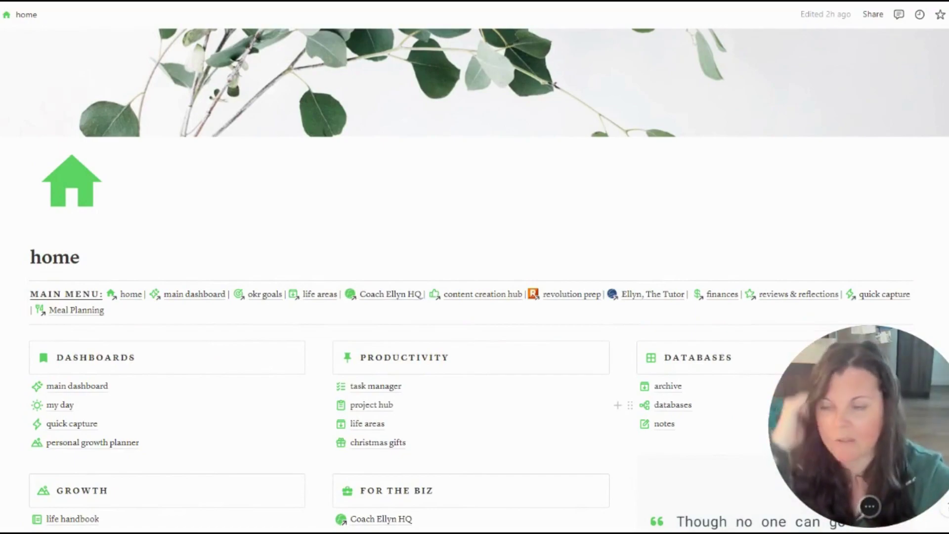
mouse_move(777, 180)
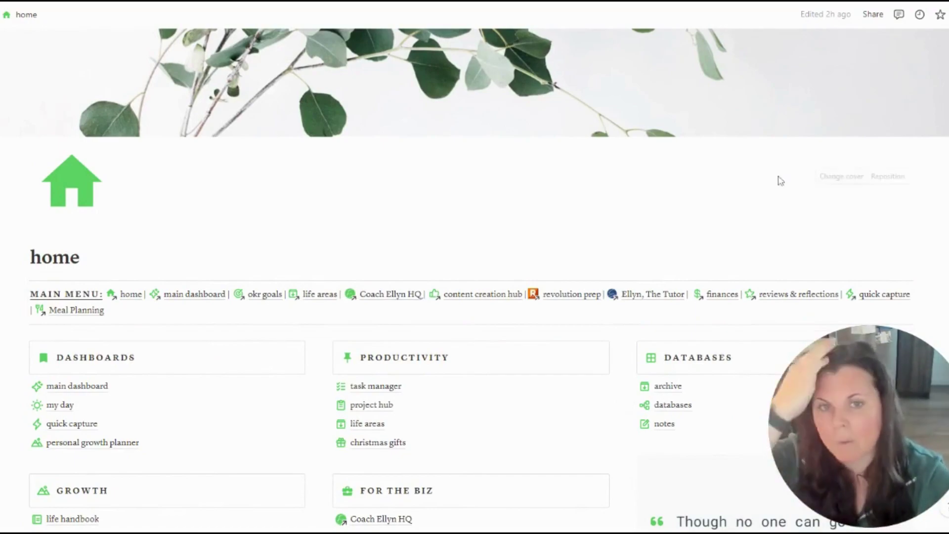
click(840, 177)
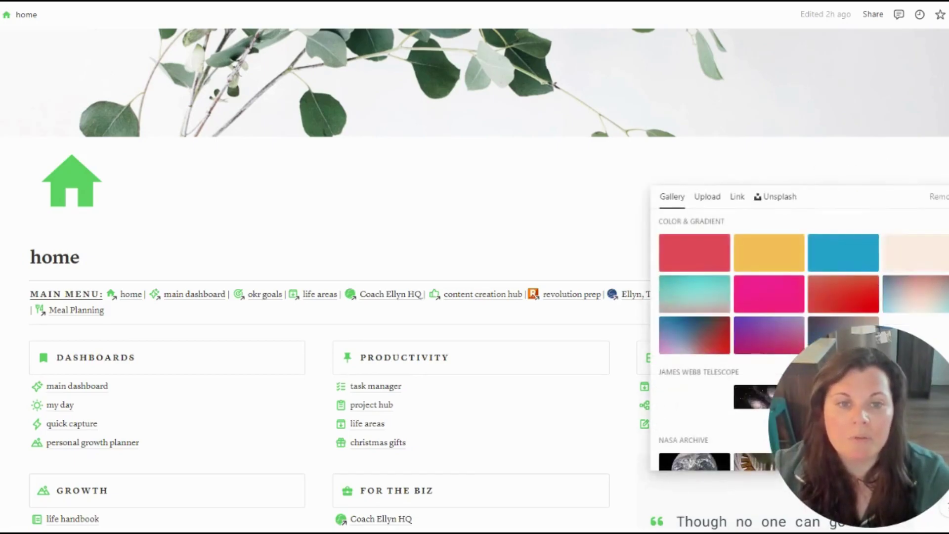
click(931, 194)
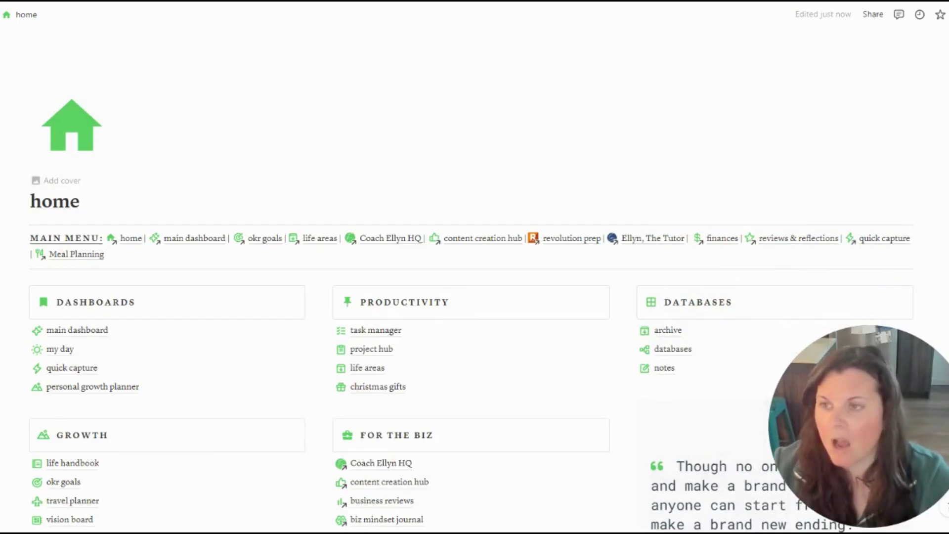
key(ctrl+z)
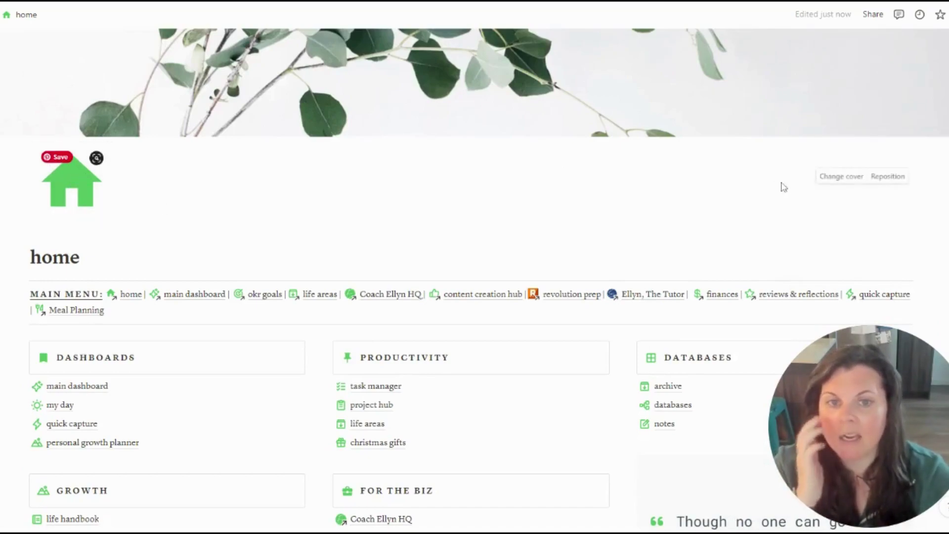
Browse the Unsplash and gallery cover options for the home page and close the cover picker
click(841, 177)
click(779, 197)
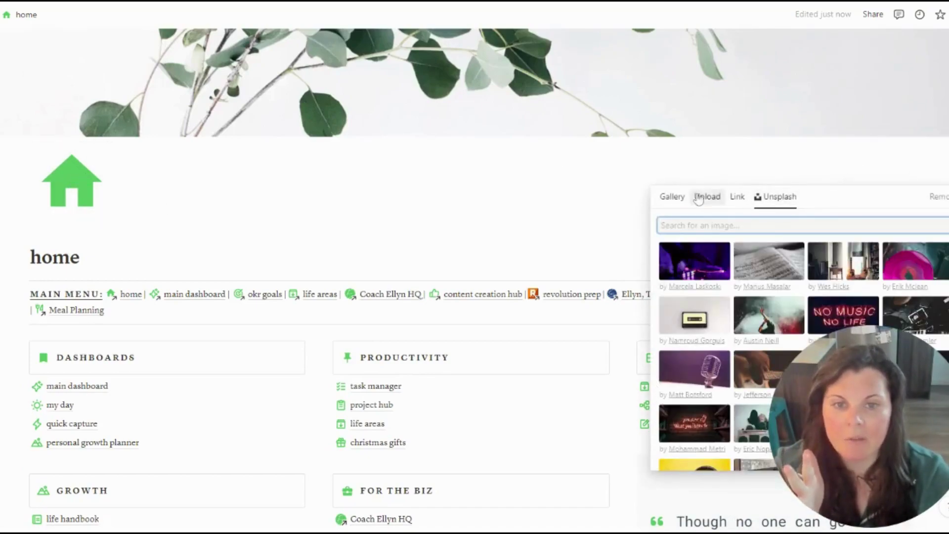
click(672, 197)
click(911, 265)
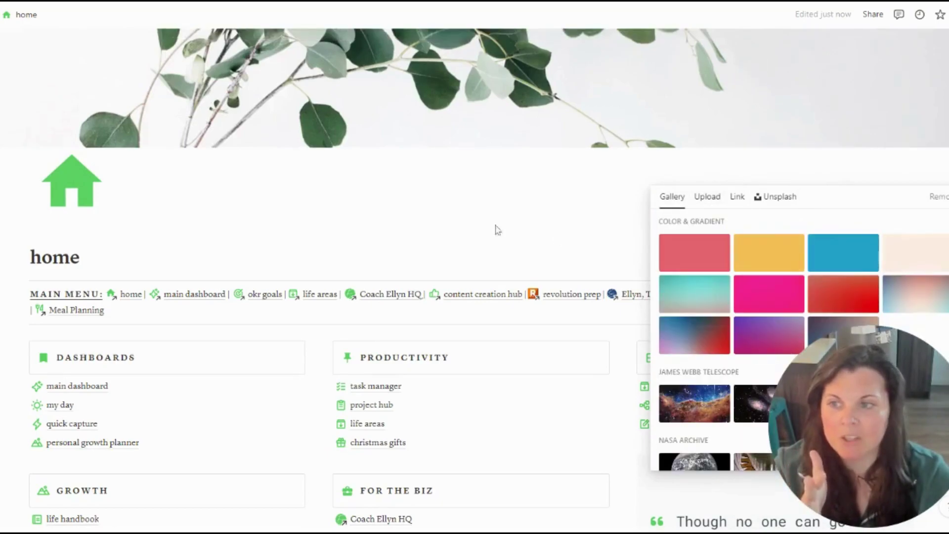
click(552, 250)
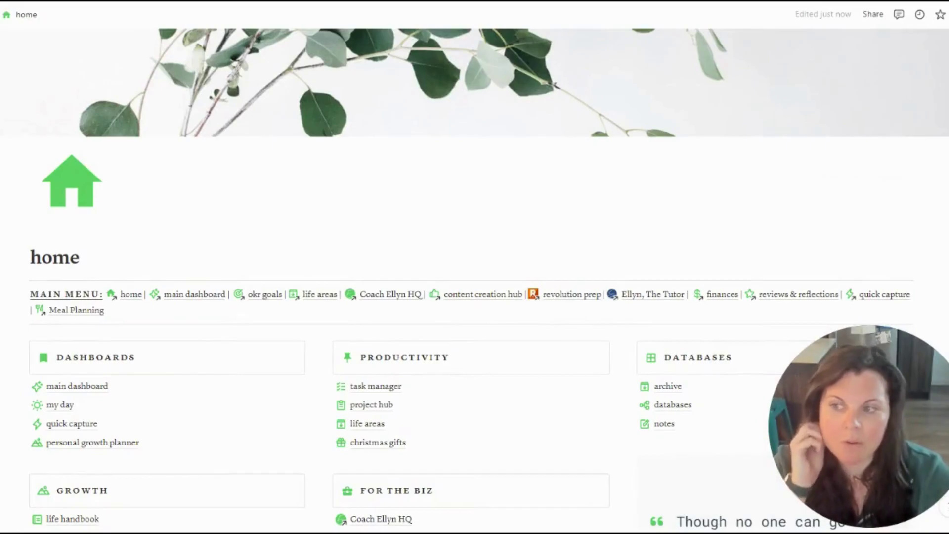
Open the main dashboard from the main menu and look over its header and areas gallery
click(195, 294)
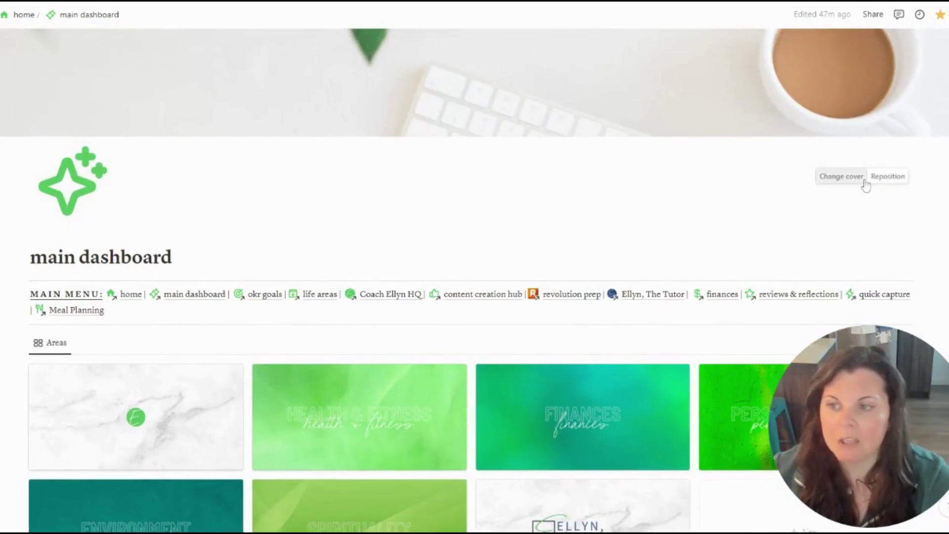
scroll(862, 183, down, 1)
scroll(347, 292, down, 4)
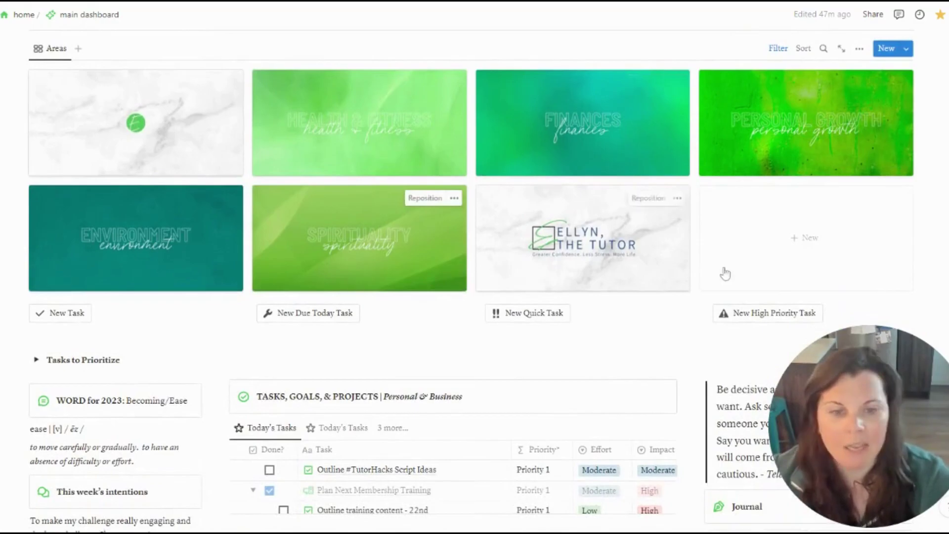
scroll(722, 271, up, 5)
scroll(220, 360, down, 3)
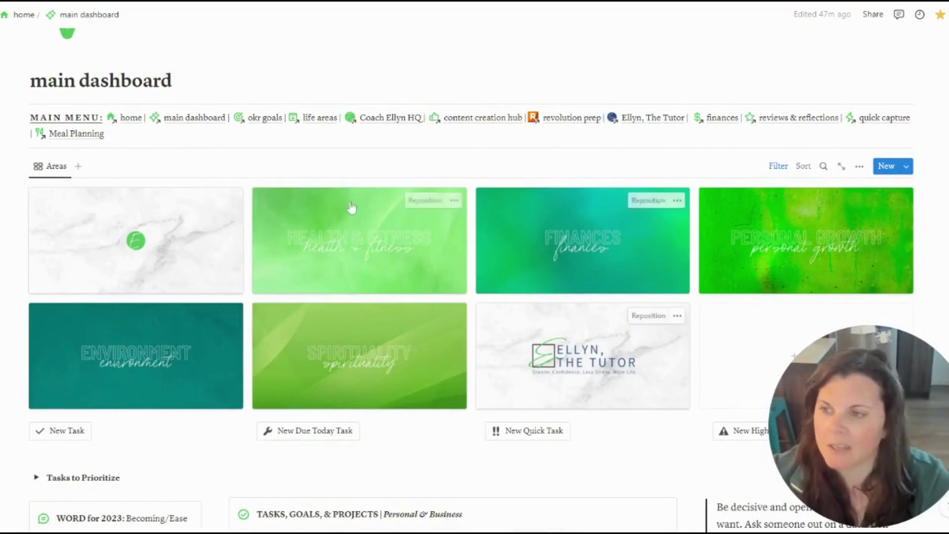
scroll(869, 178, up, 3)
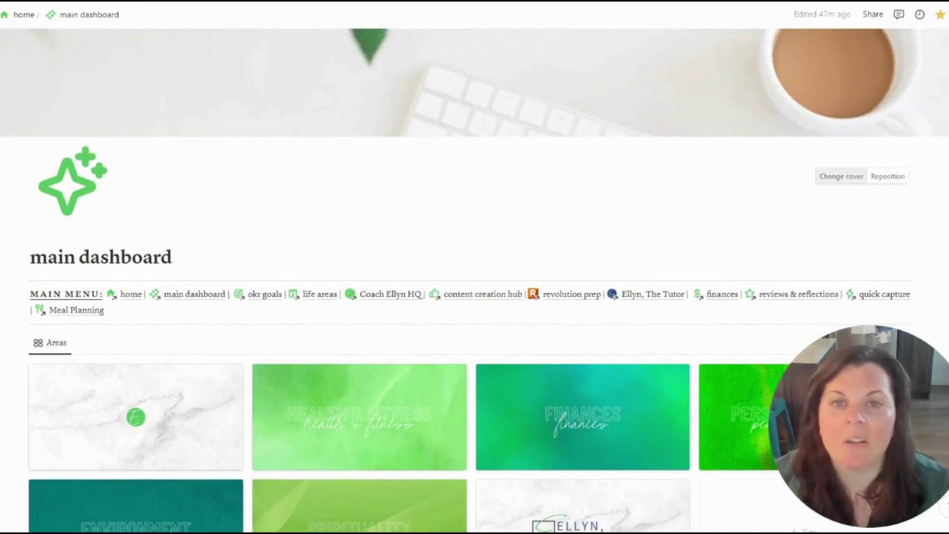
Replace the main dashboard's cover with an uploaded image of a potted plant beside a laptop
click(841, 176)
click(717, 203)
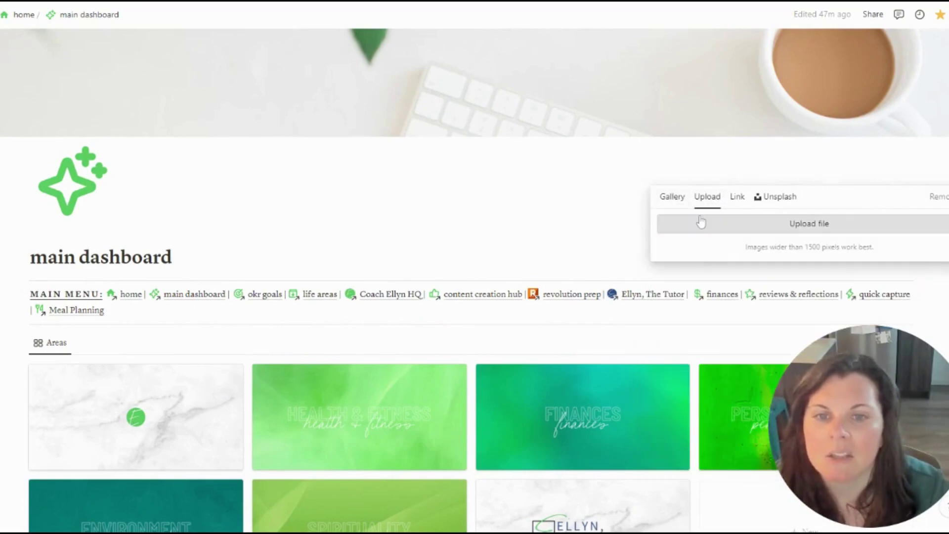
click(701, 222)
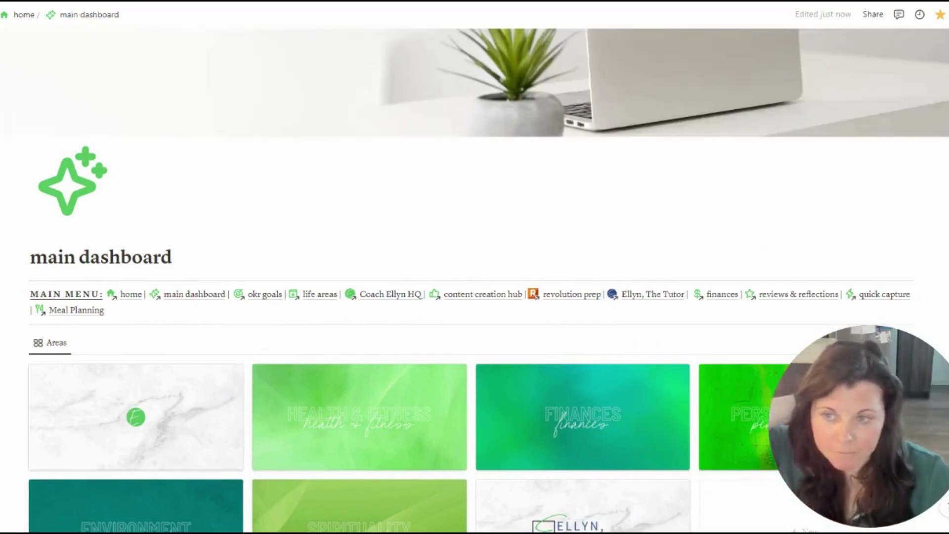
Examine the main dashboard's layout, including the areas gallery, the task table, the intentions and goals column, and the journal list
scroll(738, 174, down, 5)
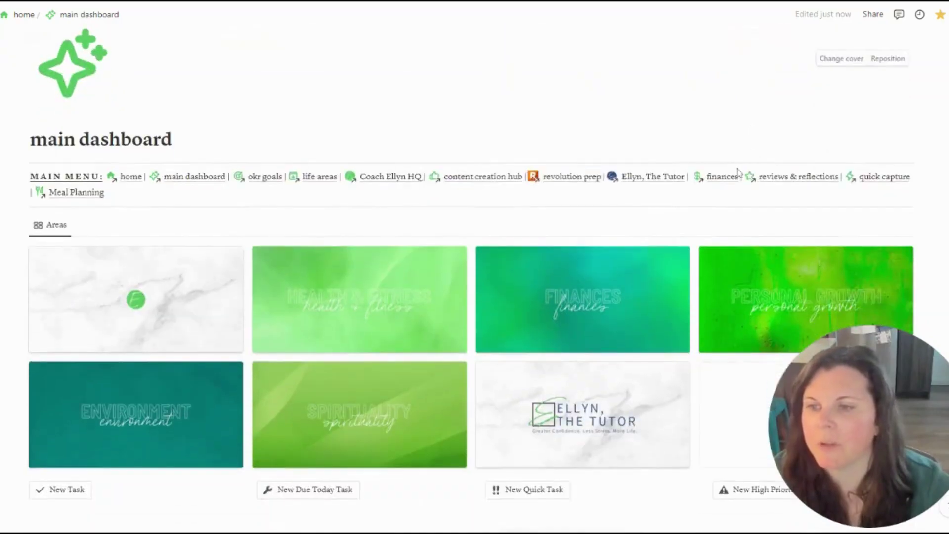
scroll(737, 174, down, 10)
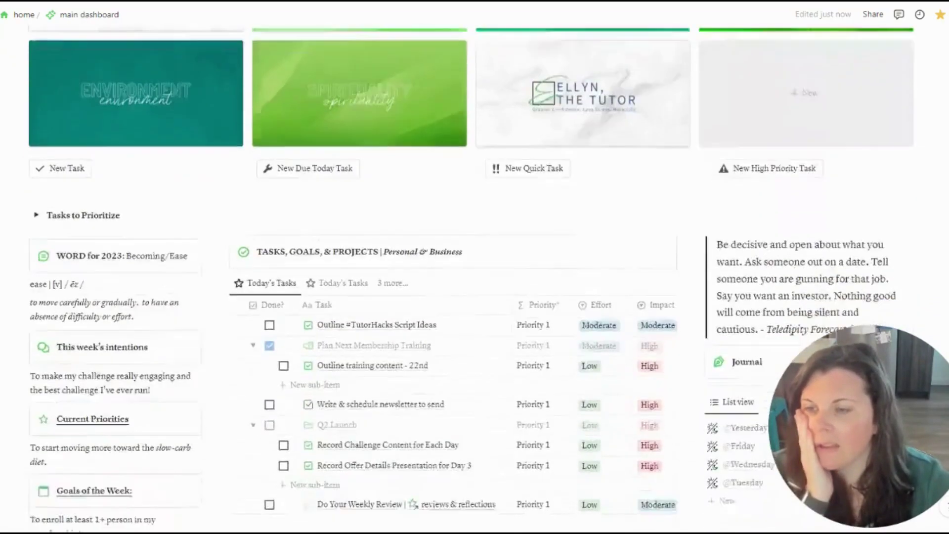
scroll(471, 279, up, 4)
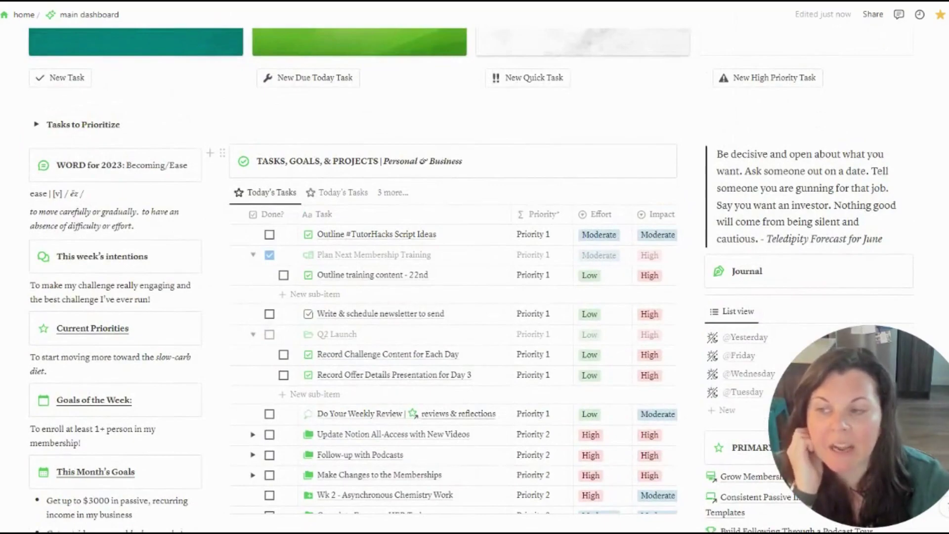
scroll(470, 279, down, 4)
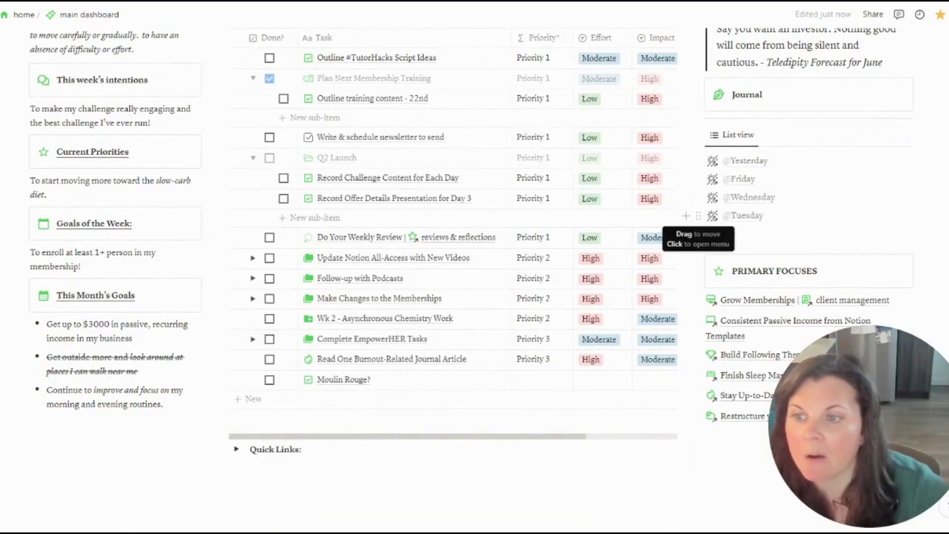
scroll(694, 214, up, 4)
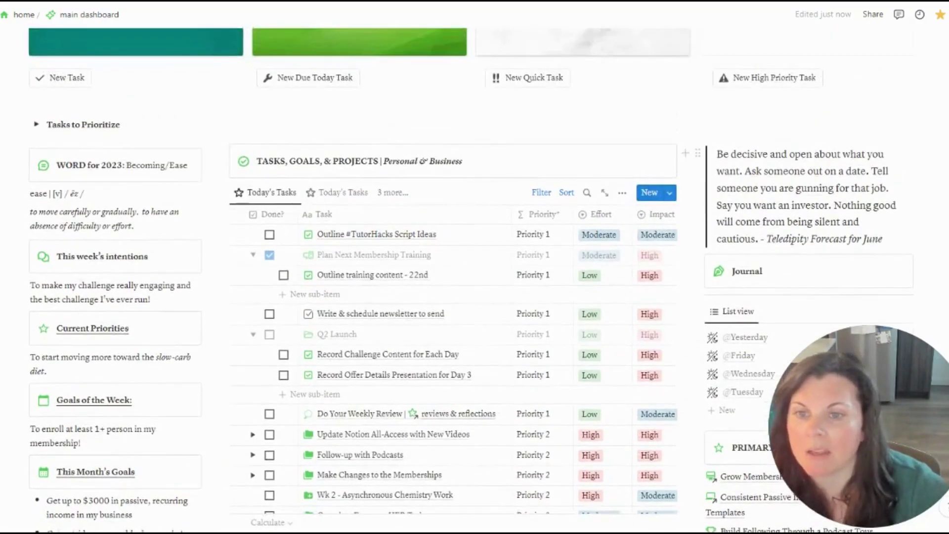
scroll(636, 205, down, 4)
scroll(614, 208, up, 9)
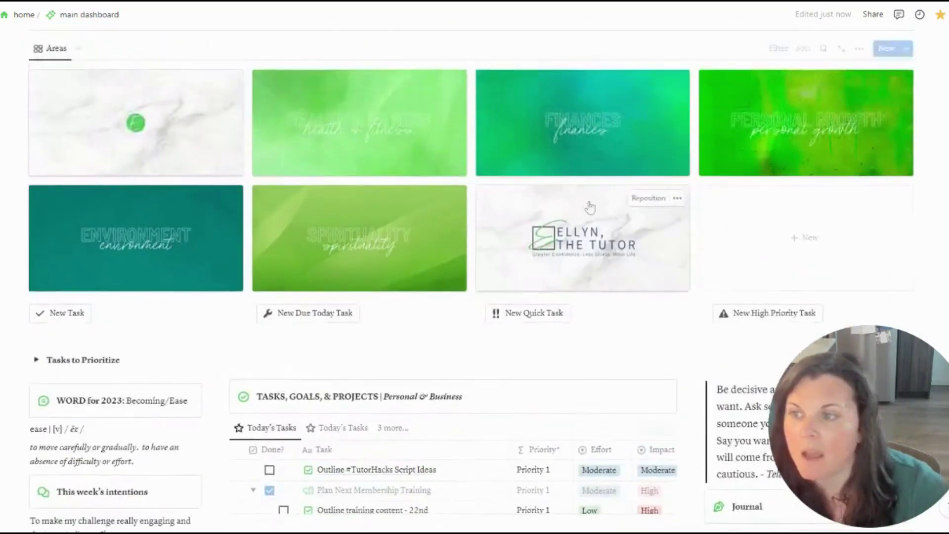
scroll(604, 210, up, 3)
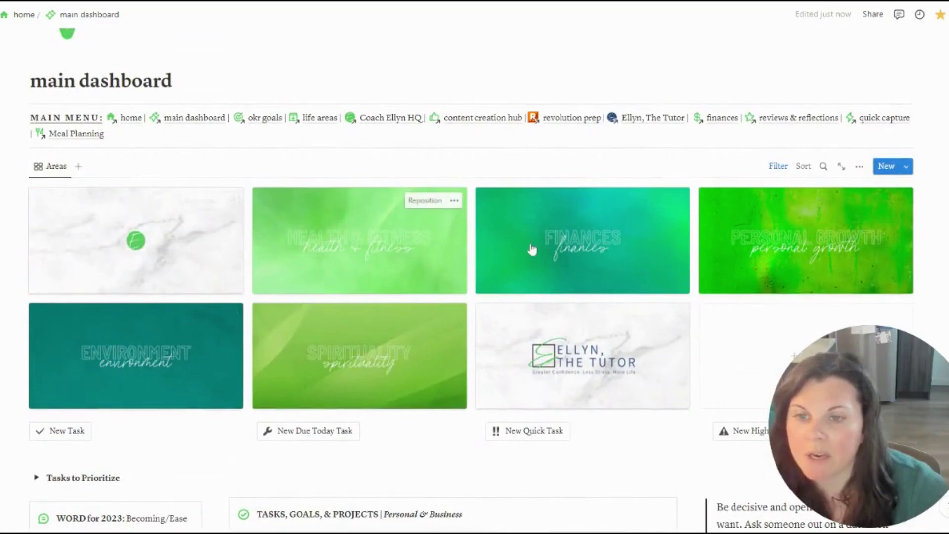
scroll(278, 207, up, 1)
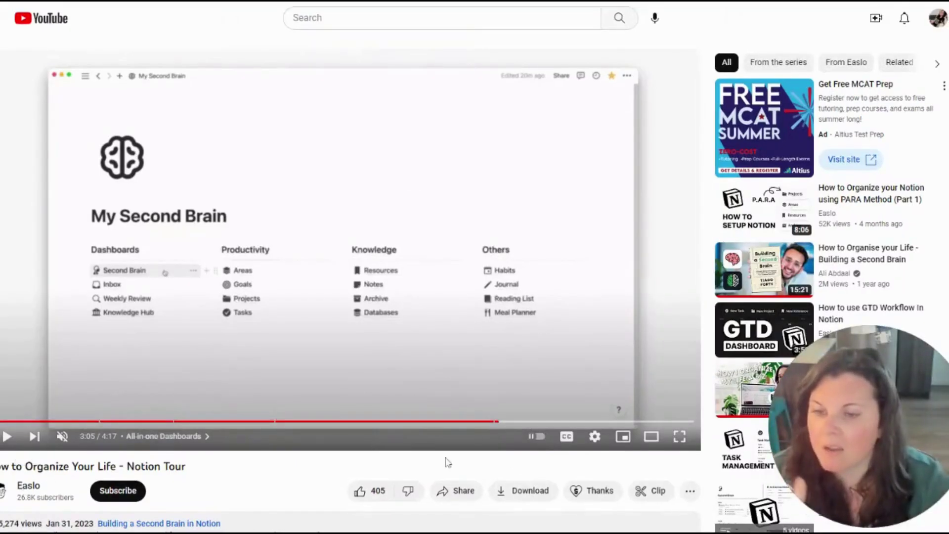
Skip ahead in the YouTube Notion tour to the Second Brain dashboard part and play a short stretch
click(503, 422)
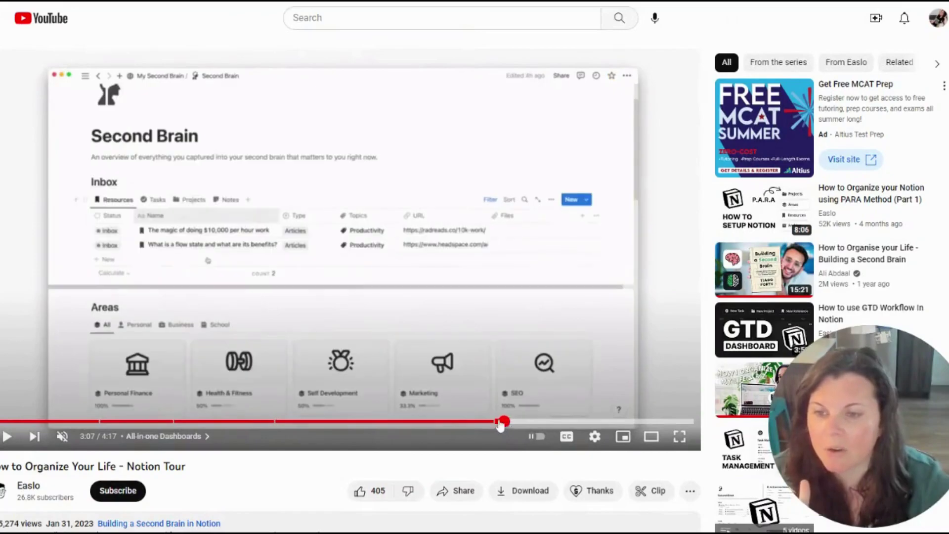
click(8, 437)
click(10, 443)
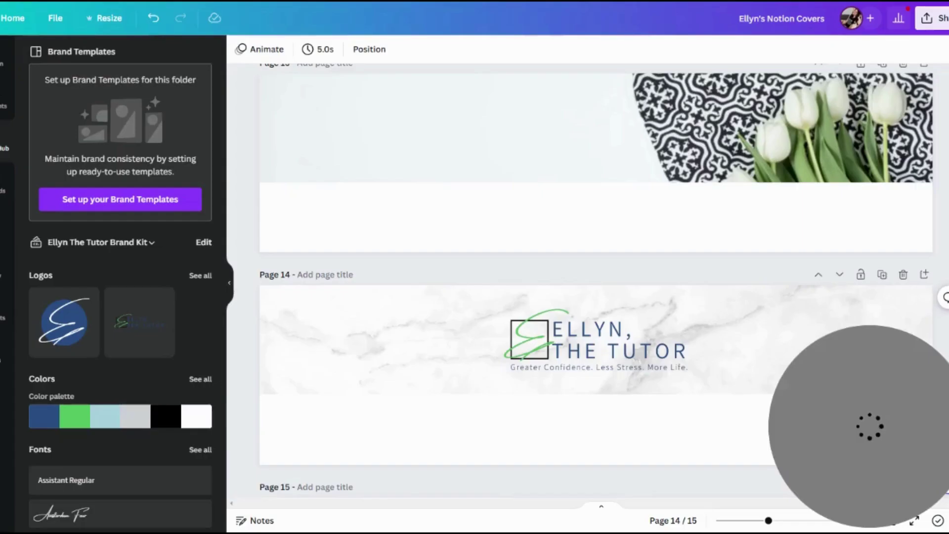
In Canva, switch to the Ellyn Brand Kits and place the Coach Ellyn logo in the middle of the marble cover on page 15
scroll(731, 294, down, 2)
scroll(625, 242, down, 3)
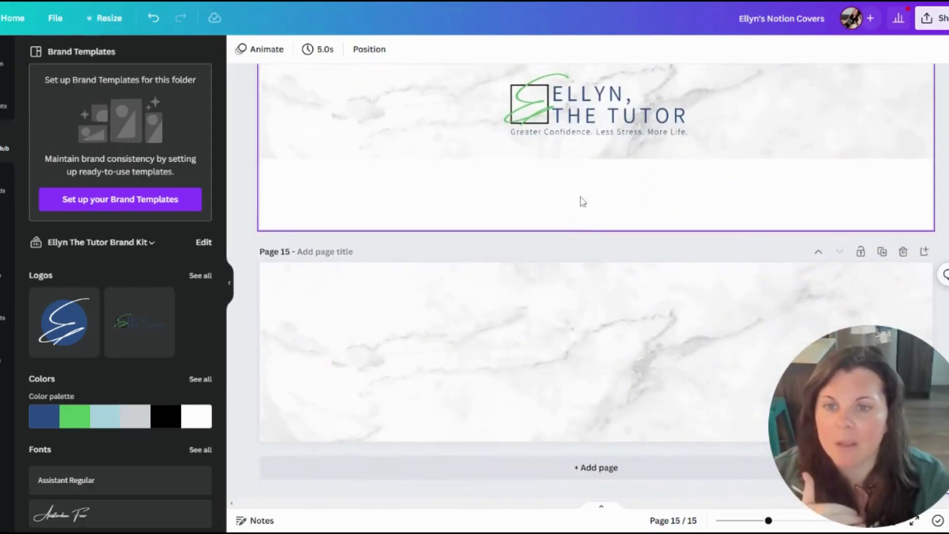
scroll(524, 148, up, 2)
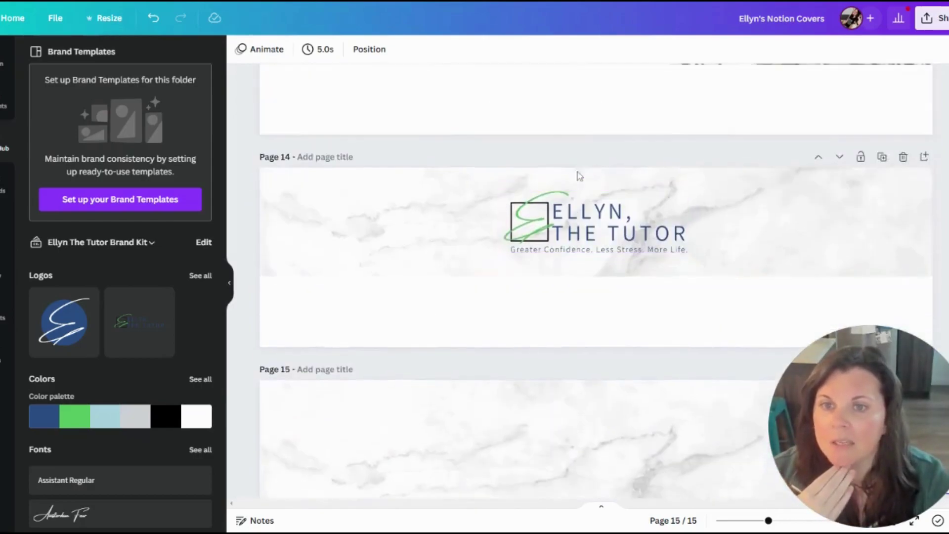
scroll(608, 192, down, 2)
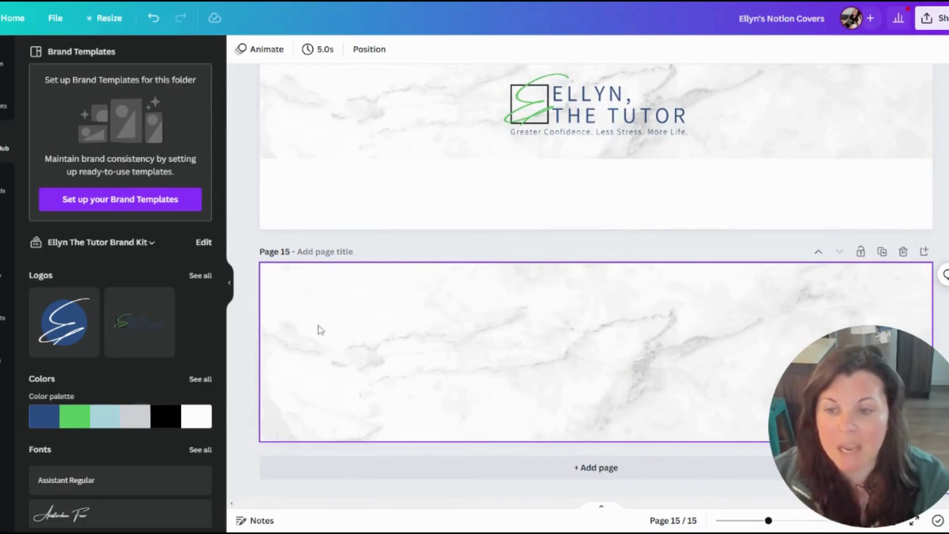
click(139, 253)
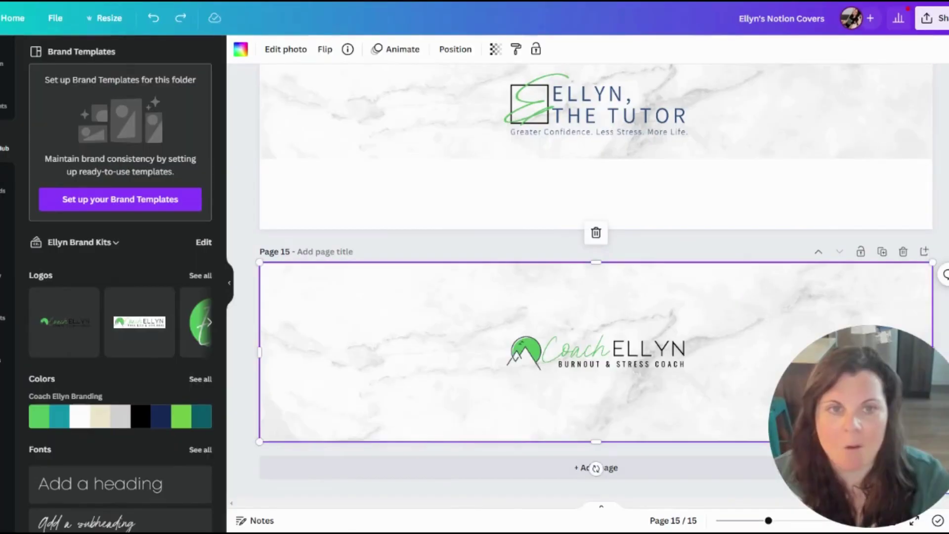
Download only the current page, page 15, of the Notion covers design as a PNG
click(933, 18)
click(938, 317)
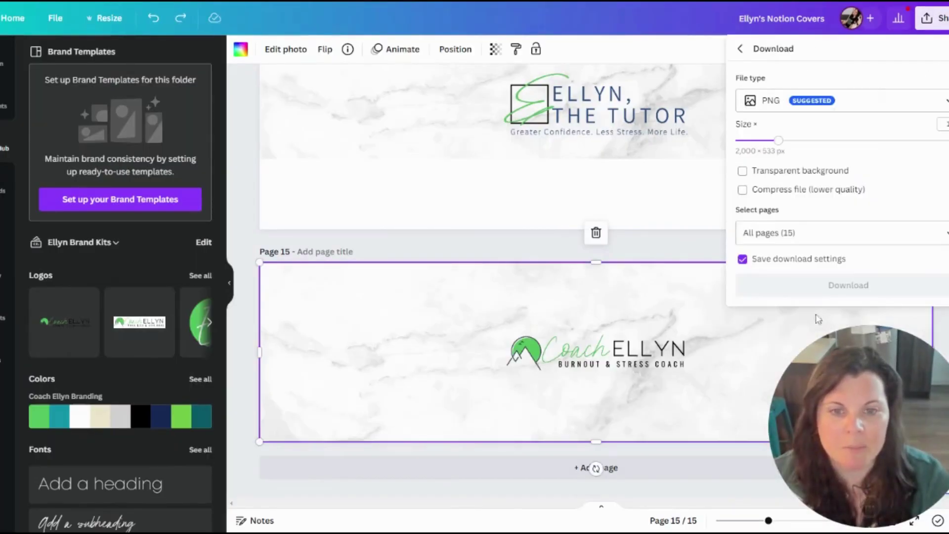
click(943, 233)
click(942, 265)
click(875, 297)
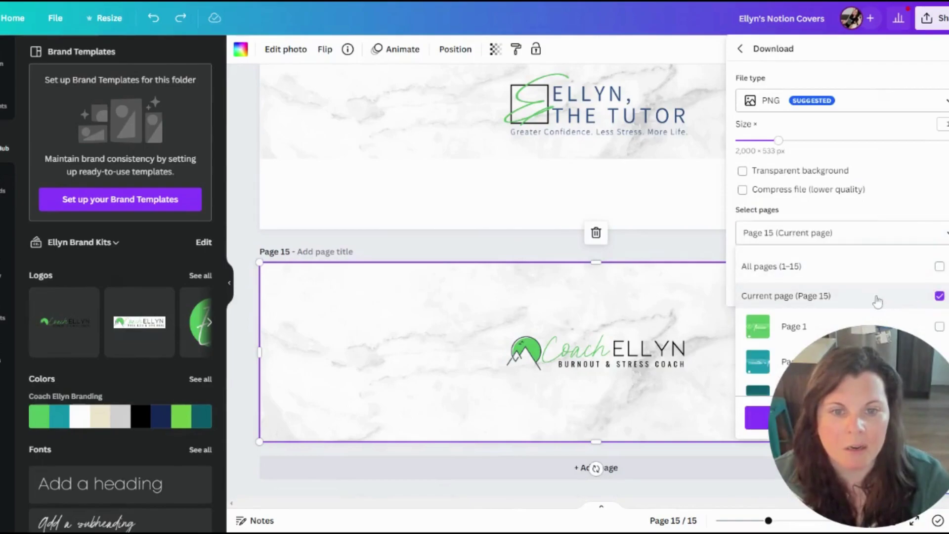
click(733, 264)
click(845, 284)
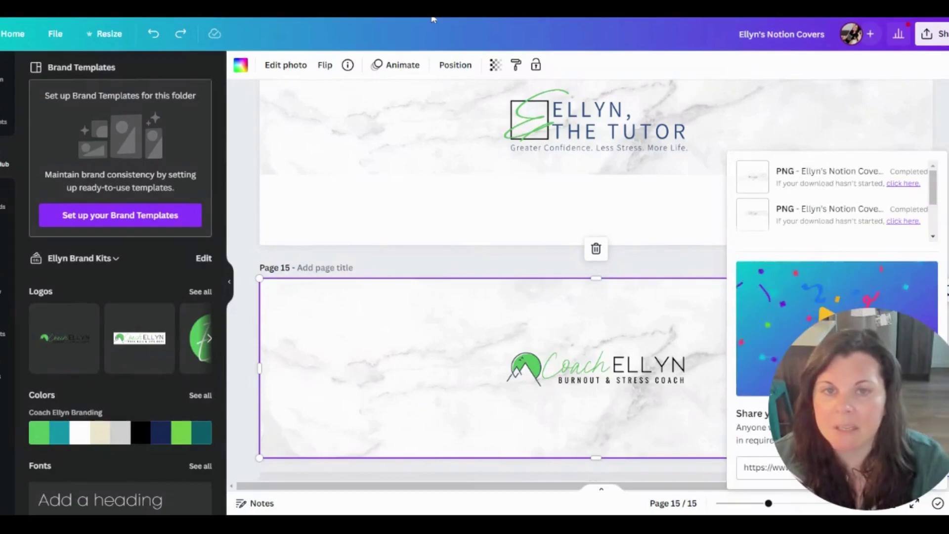
click(589, 363)
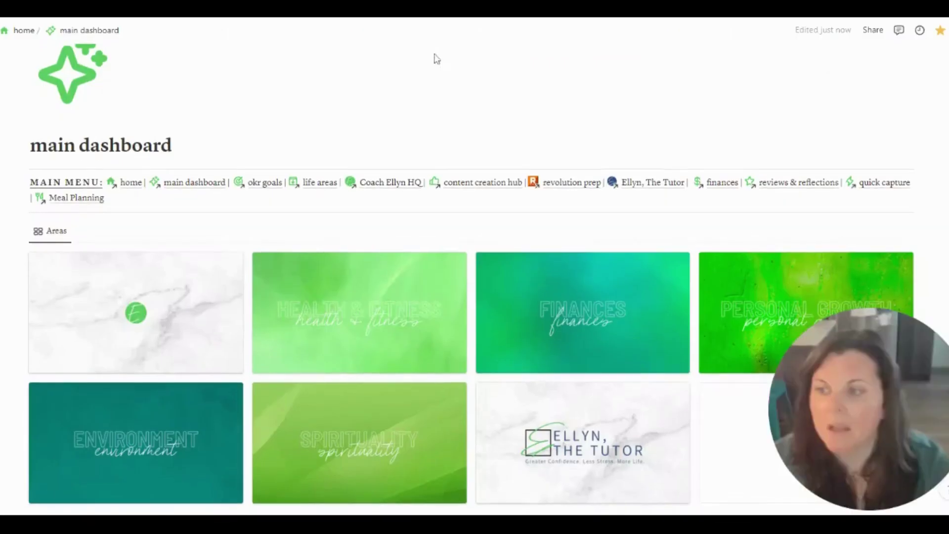
In Notion, open Coach Ellyn HQ from the areas gallery, replace its cover with the uploaded marble logo image, and return to the dashboard
click(161, 332)
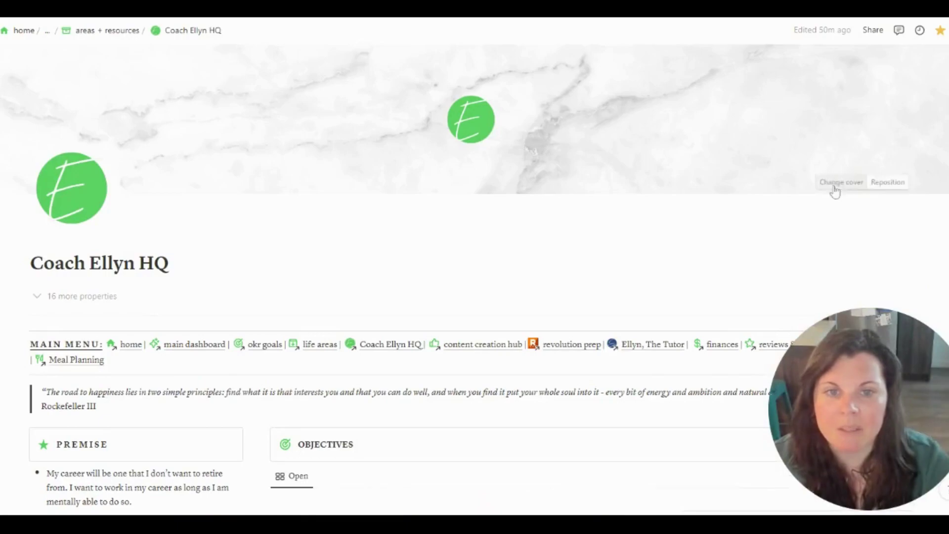
click(840, 182)
click(707, 203)
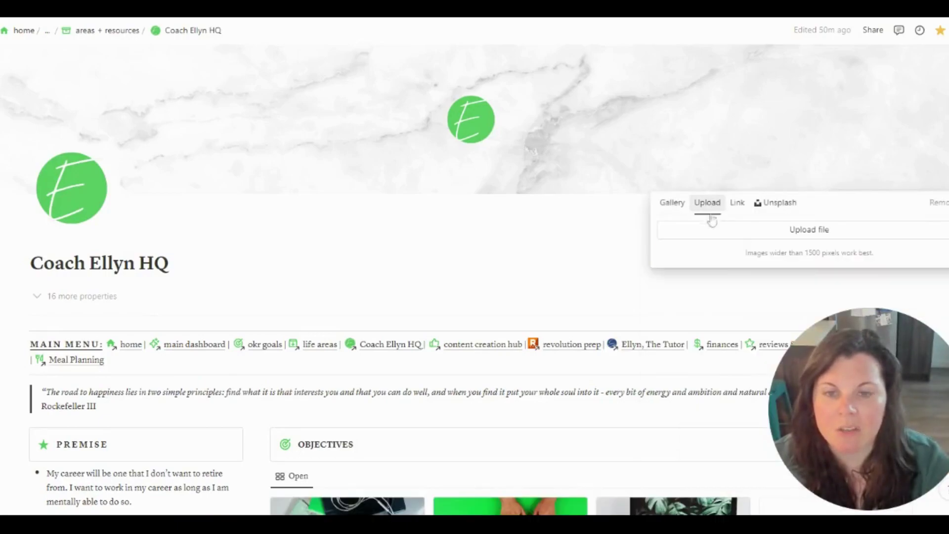
click(735, 238)
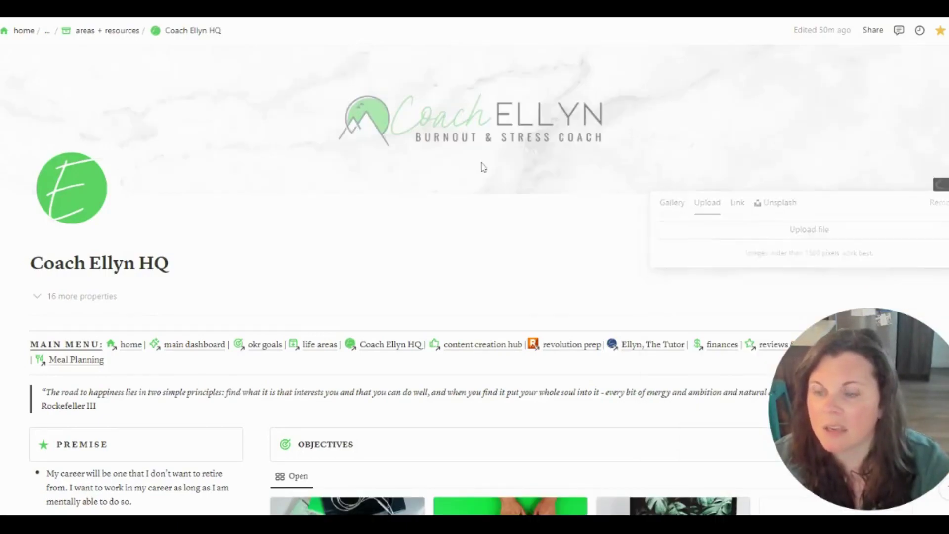
click(483, 165)
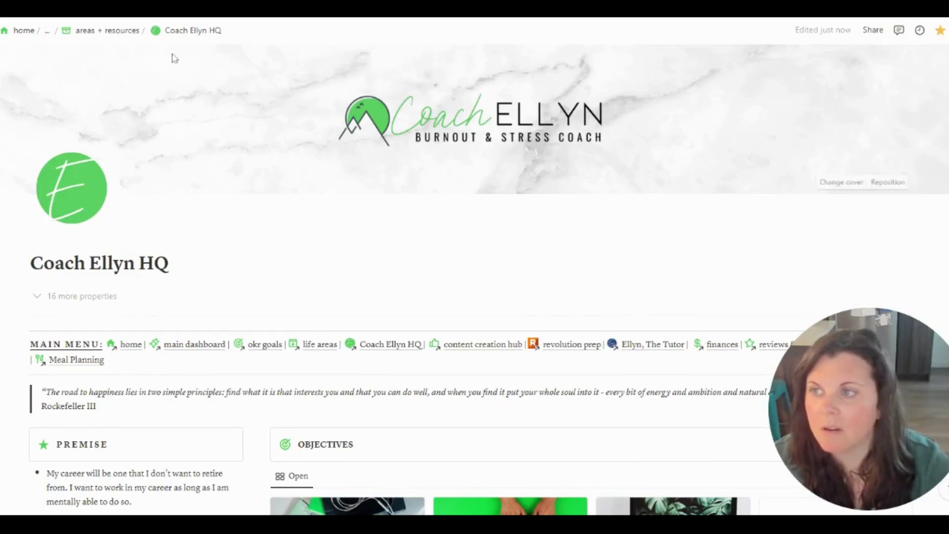
key(ctrl+[)
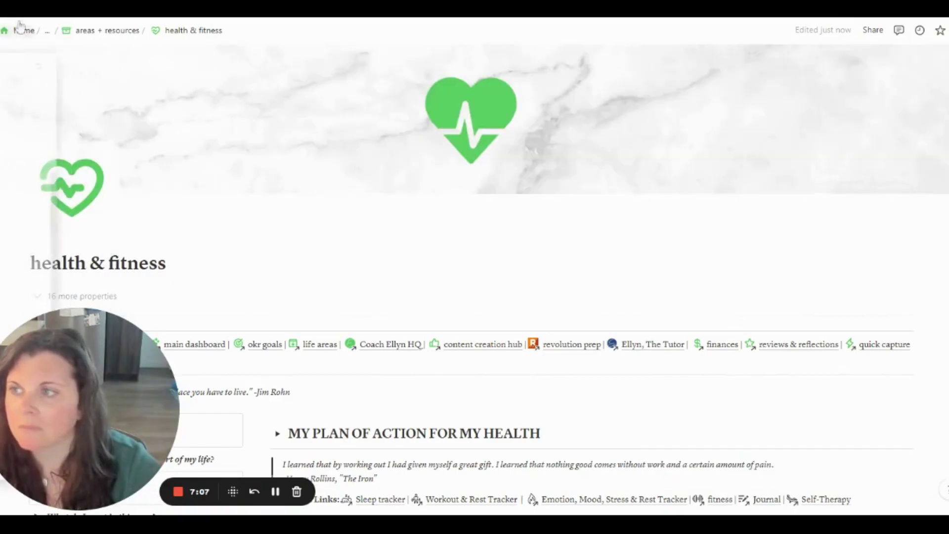
Leave the health & fitness page and, in Canva, recolor the dollar icon on cover page 15 with the brand green
key(alt+Left)
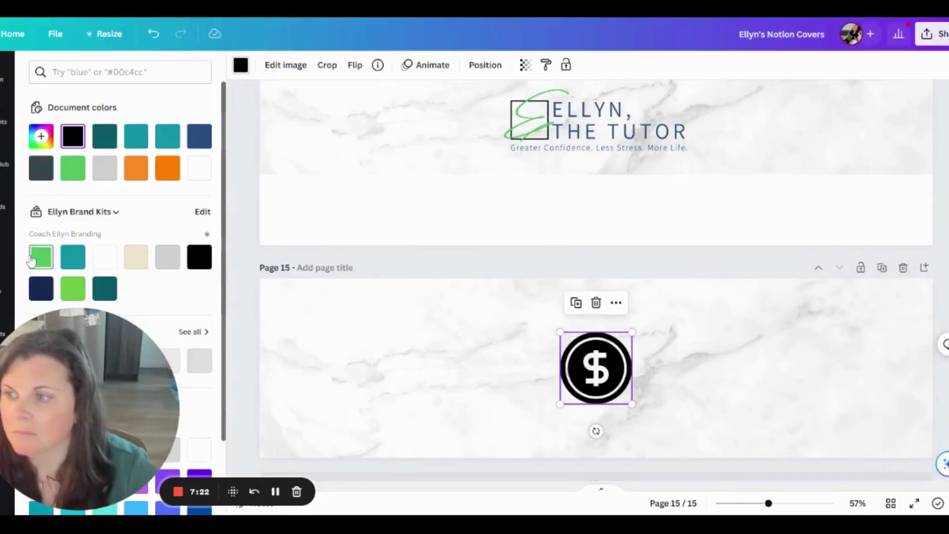
click(41, 256)
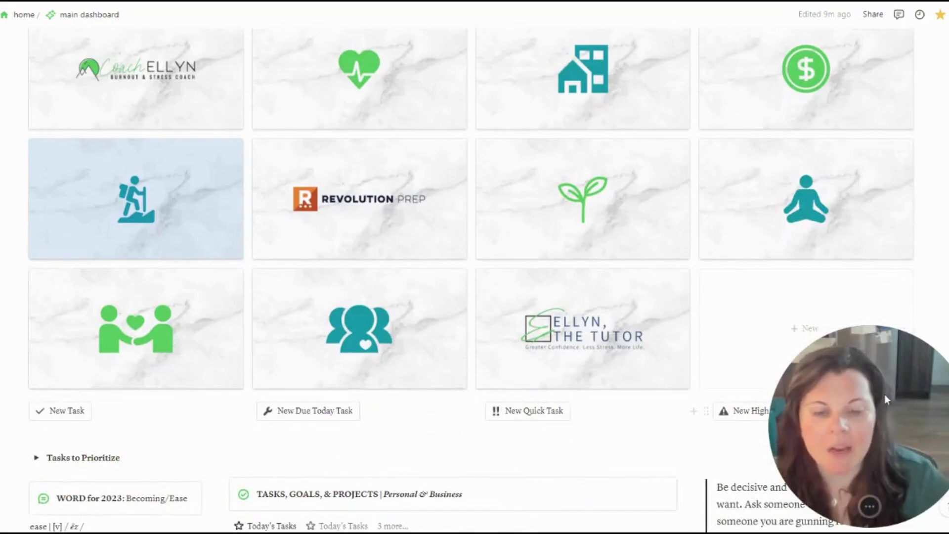
Show the Name property on the cards of the main dashboard's Areas gallery in Notion
scroll(824, 307, up, 1)
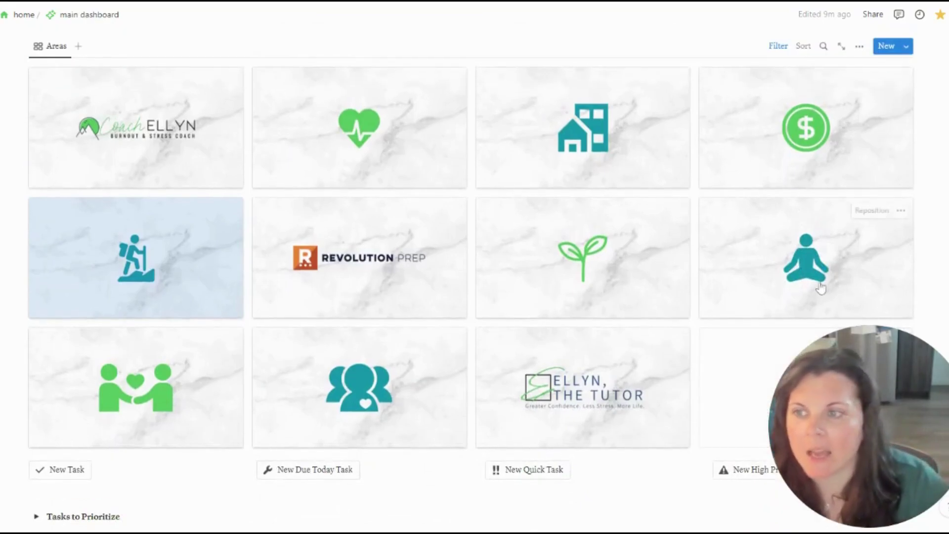
scroll(859, 109, up, 1)
scroll(573, 296, down, 1)
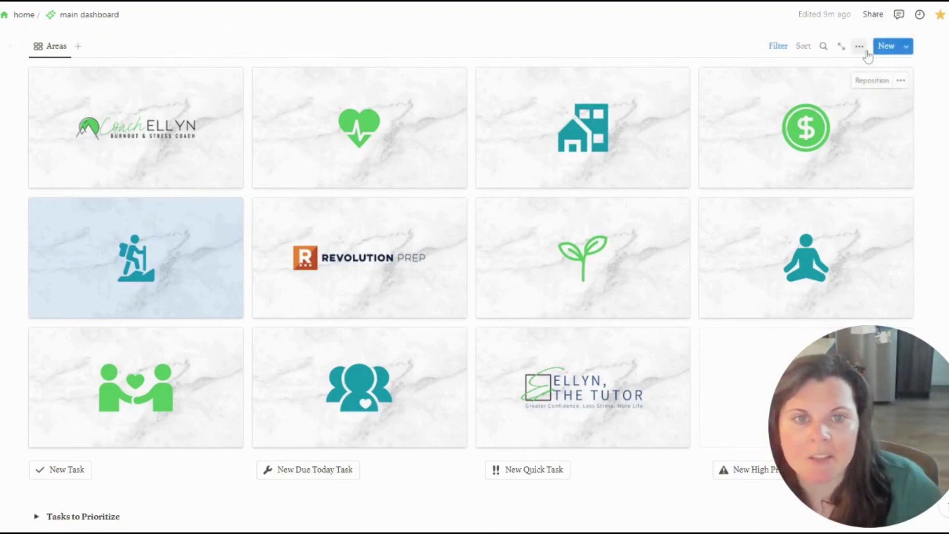
click(859, 46)
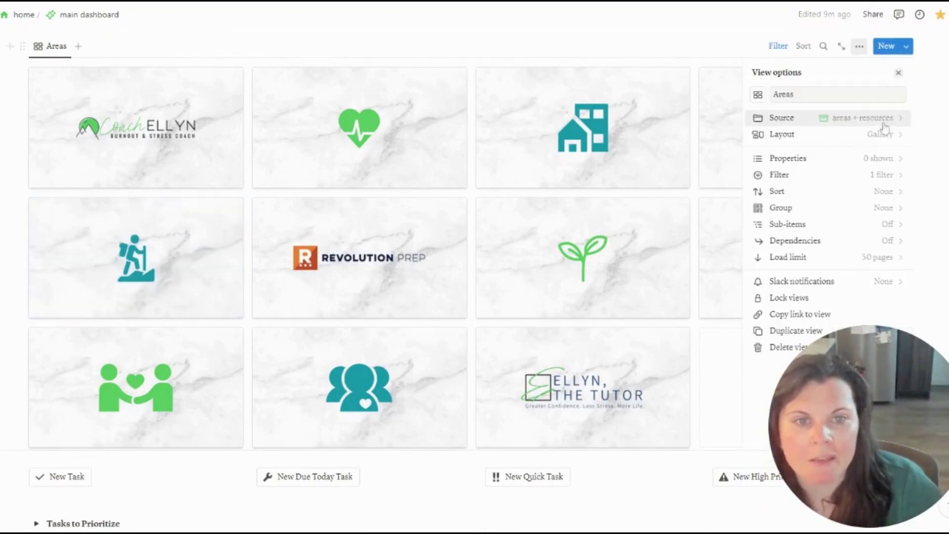
click(880, 158)
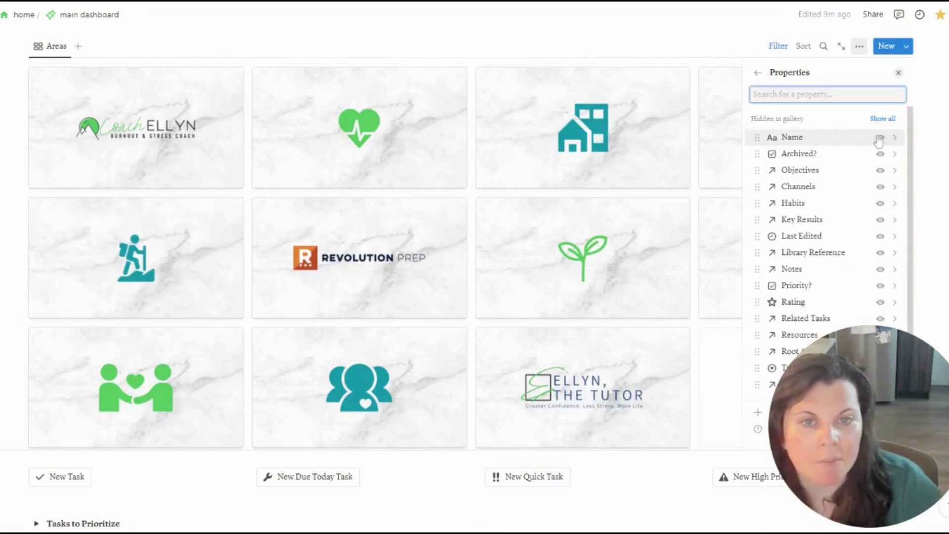
click(879, 138)
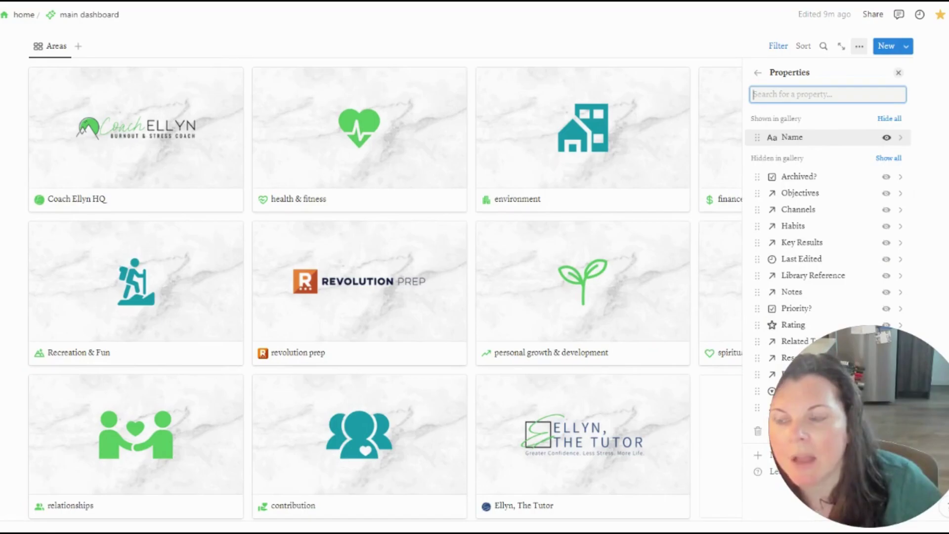
Try the Medium card size for the Areas gallery, settle on Small, and close the view options
click(758, 74)
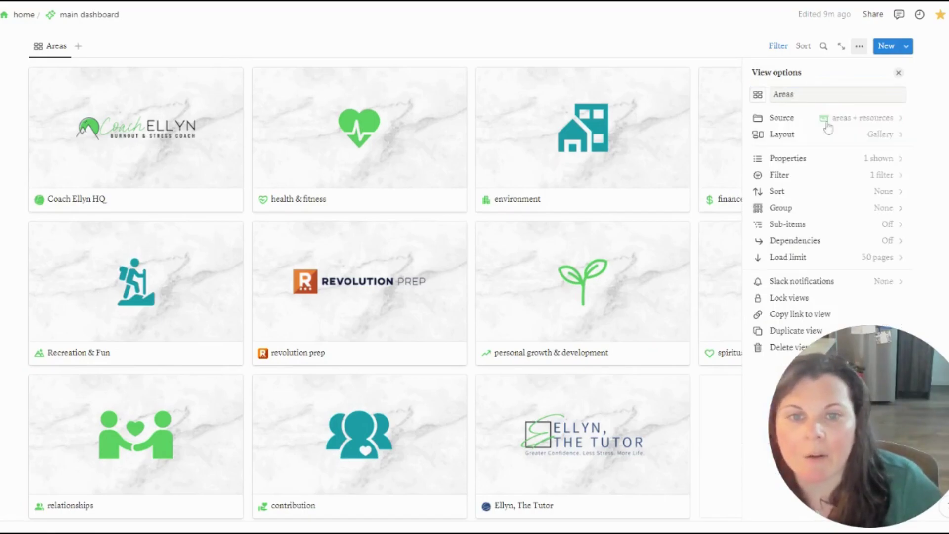
click(896, 139)
click(890, 243)
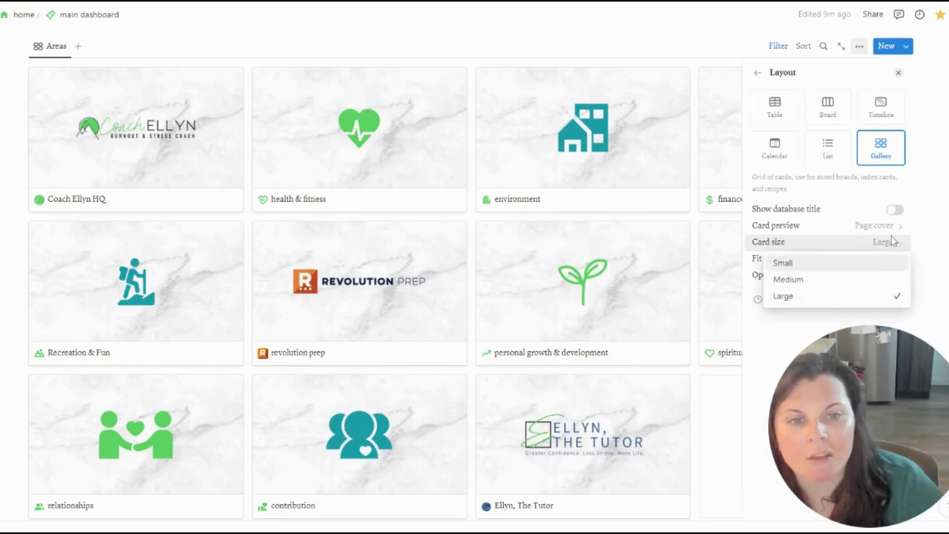
click(827, 276)
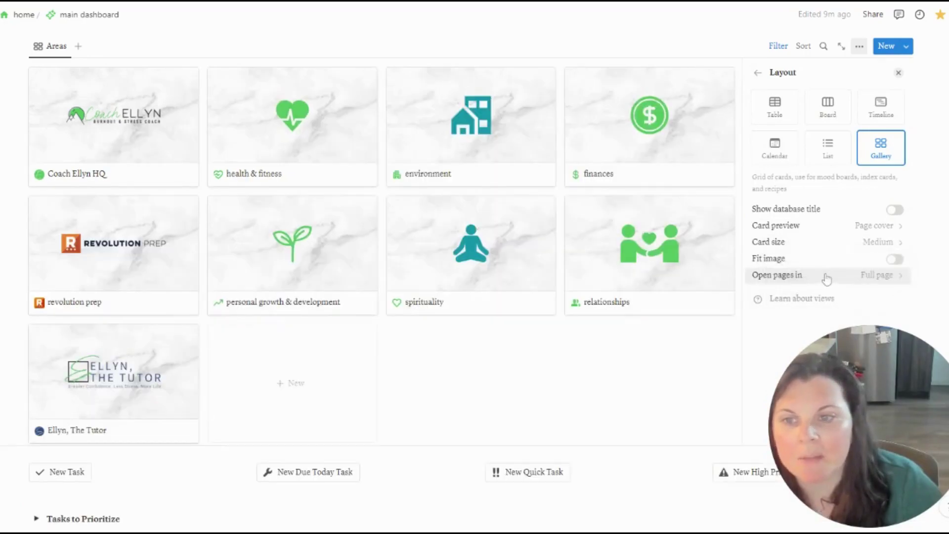
click(899, 242)
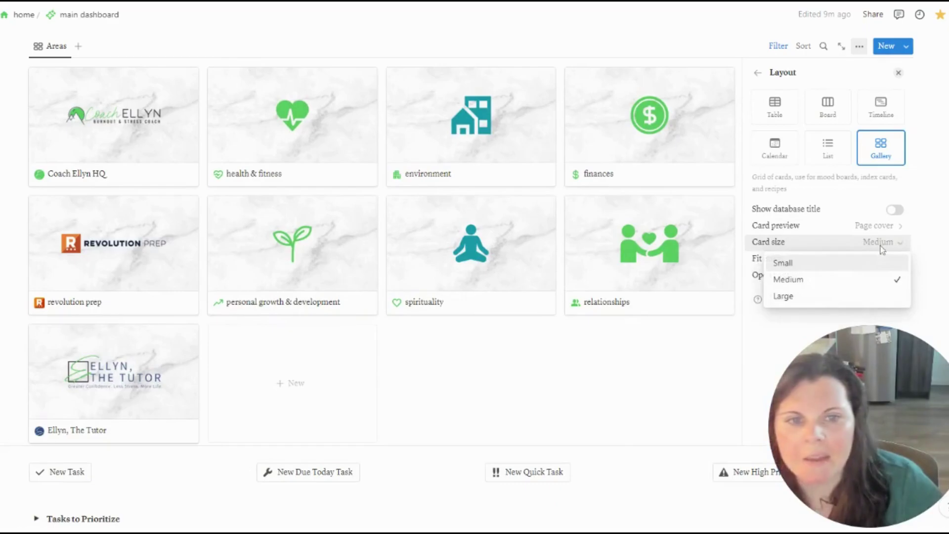
click(835, 260)
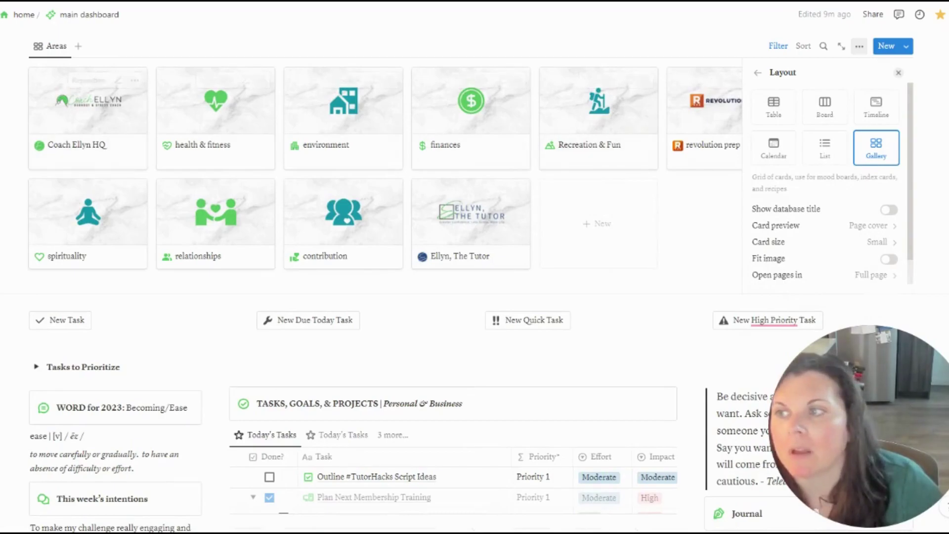
key(Escape)
Open okr goals from the main menu and replace its cover with an uploaded image of green leaves and copper binder clips
scroll(528, 234, down, 10)
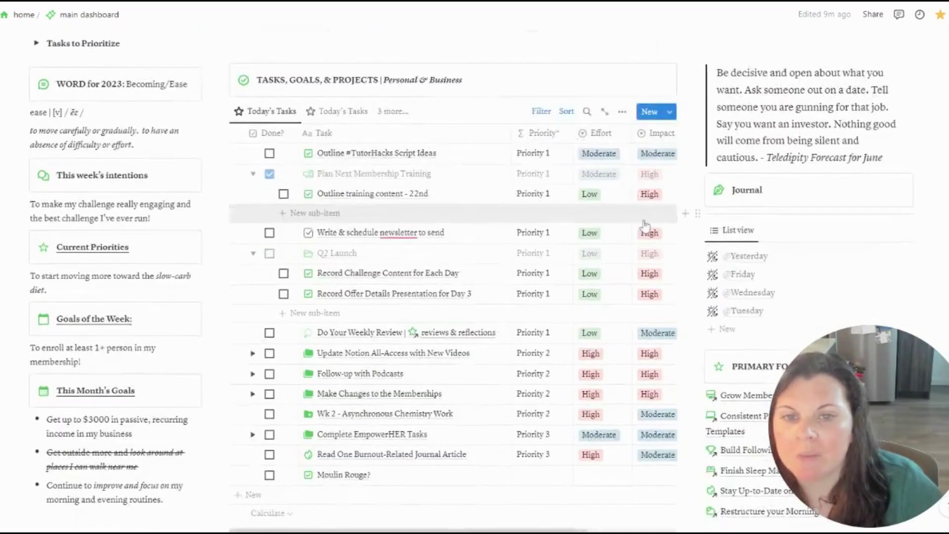
scroll(632, 215, up, 11)
scroll(631, 215, up, 5)
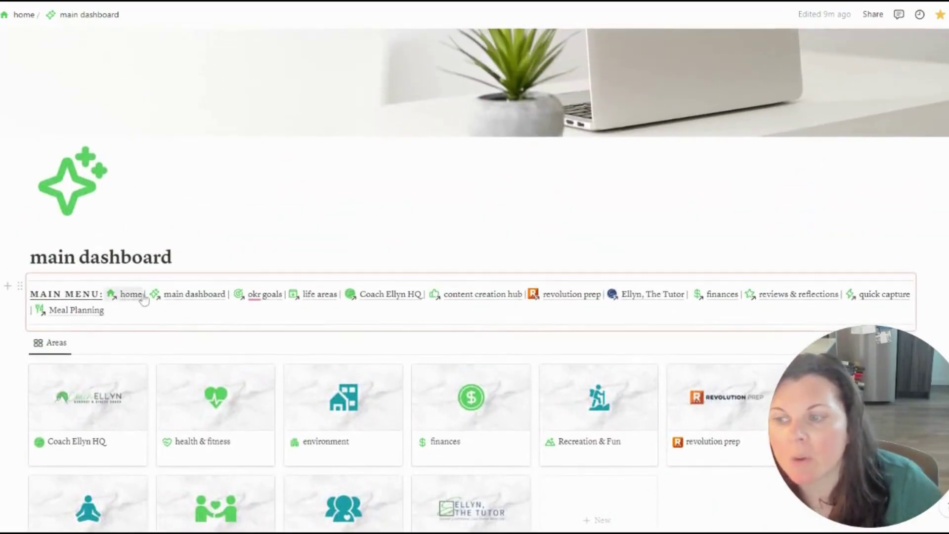
click(266, 294)
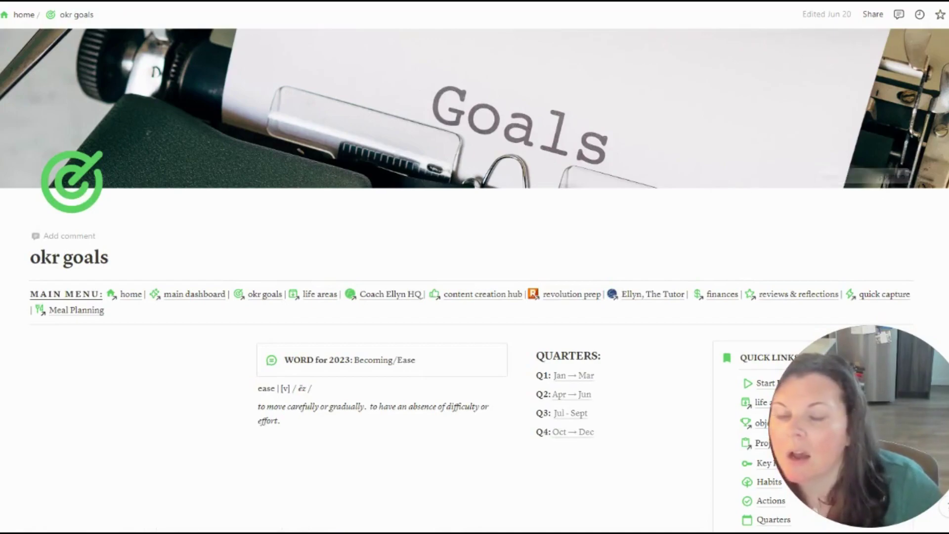
click(840, 177)
click(707, 196)
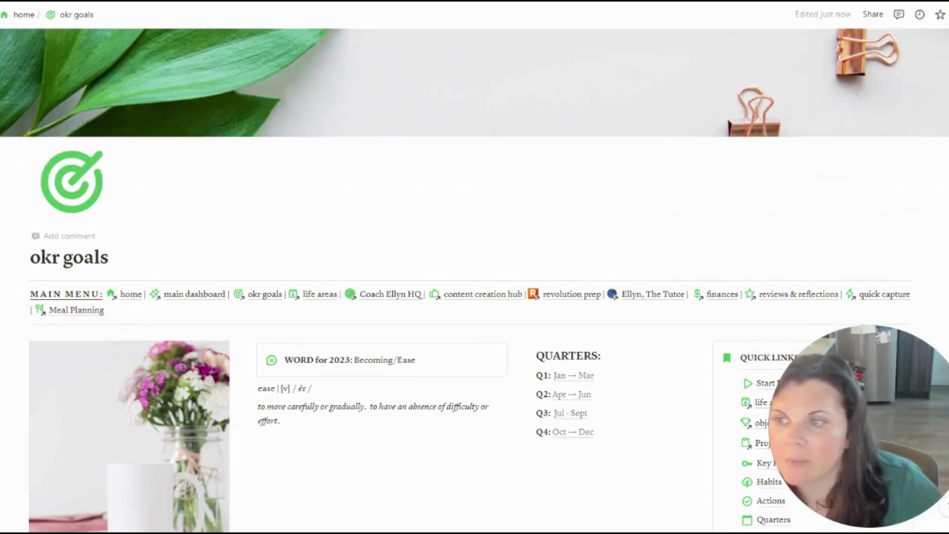
scroll(700, 186, down, 2)
scroll(419, 116, up, 2)
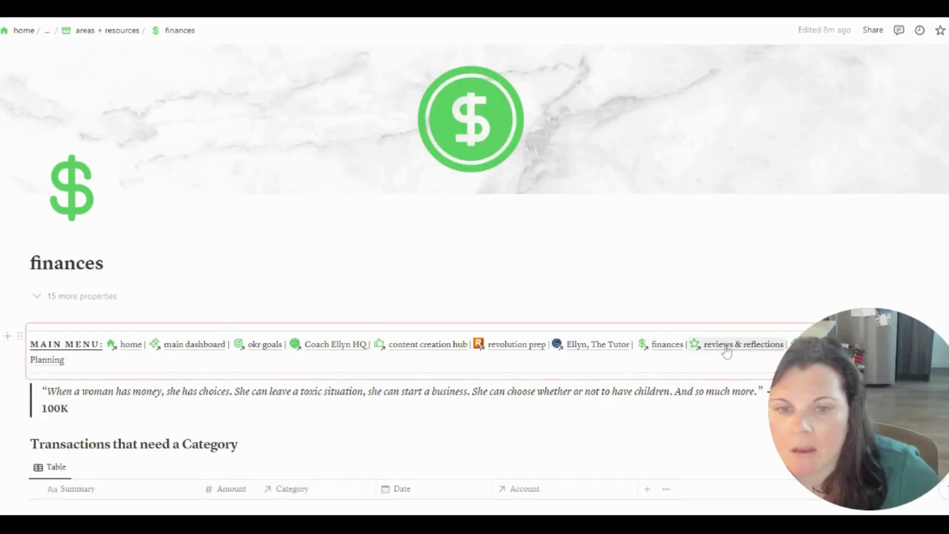
Open the reviews & reflections page from the main menu and remove its cover image
click(727, 347)
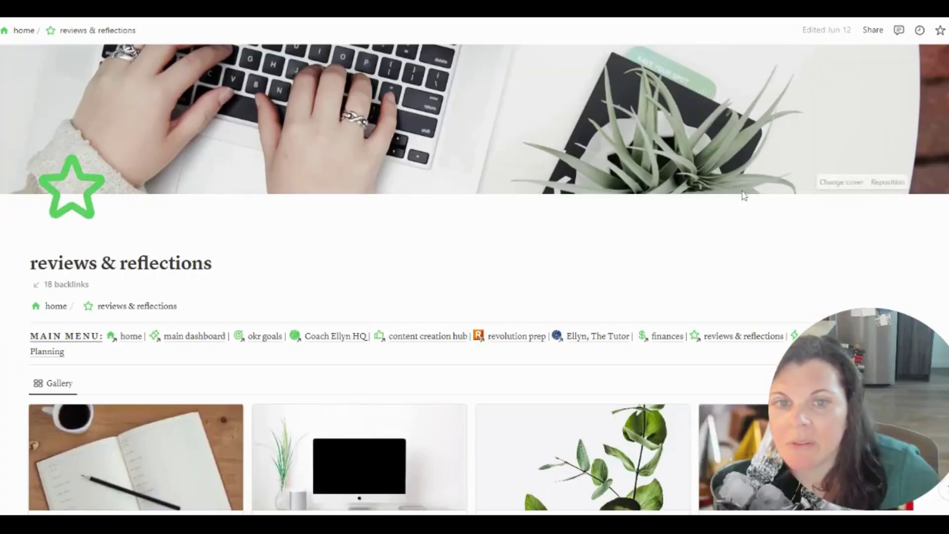
click(834, 183)
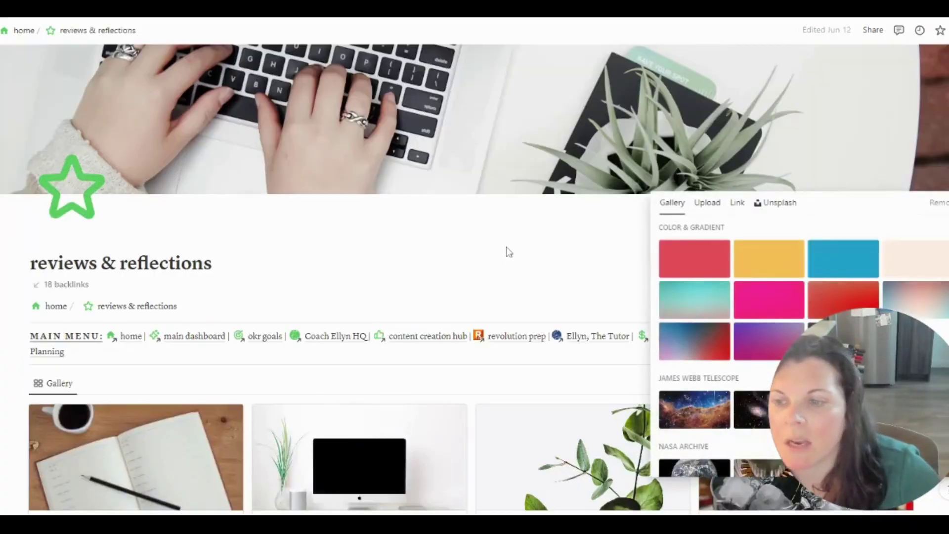
click(938, 202)
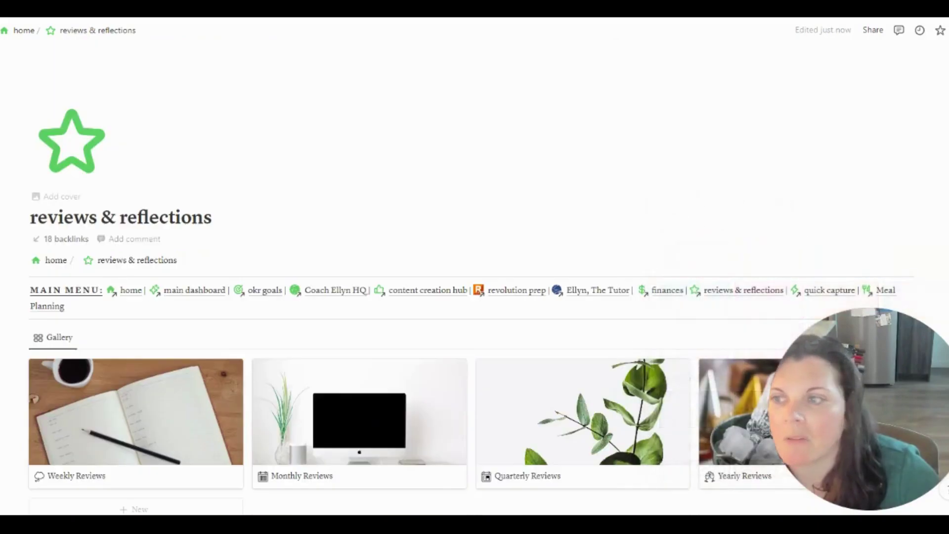
Turn on the database title for the gallery on the reviews & reflections page through its layout options
scroll(197, 198, down, 4)
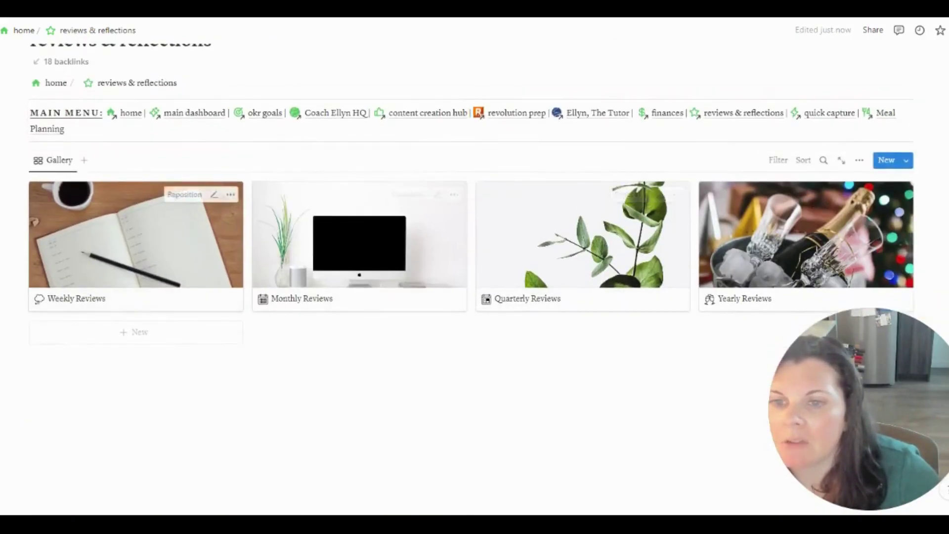
scroll(197, 198, up, 3)
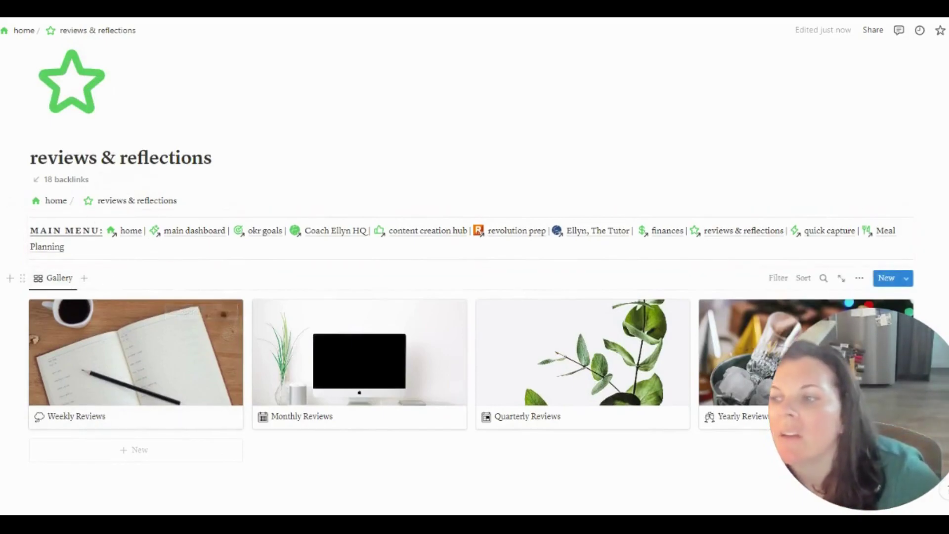
click(860, 279)
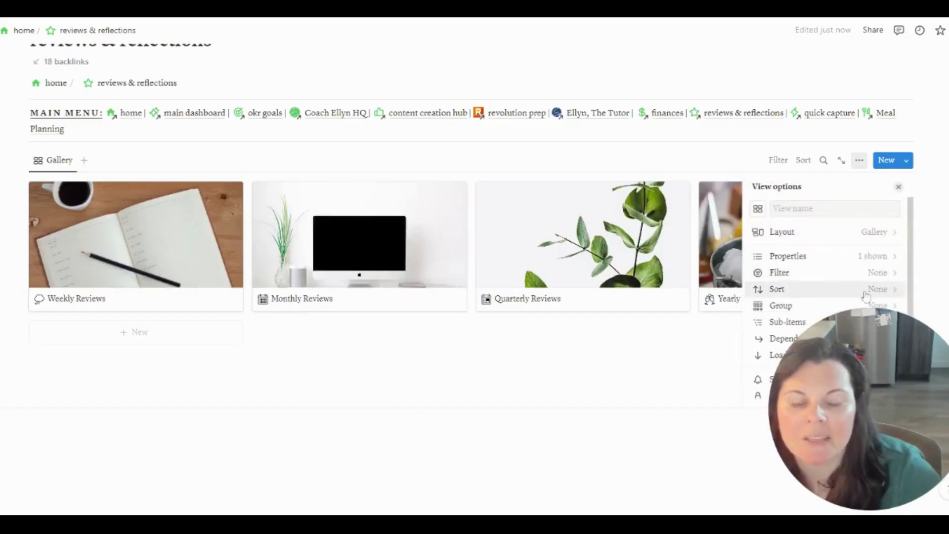
scroll(862, 300, down, 2)
scroll(847, 275, up, 3)
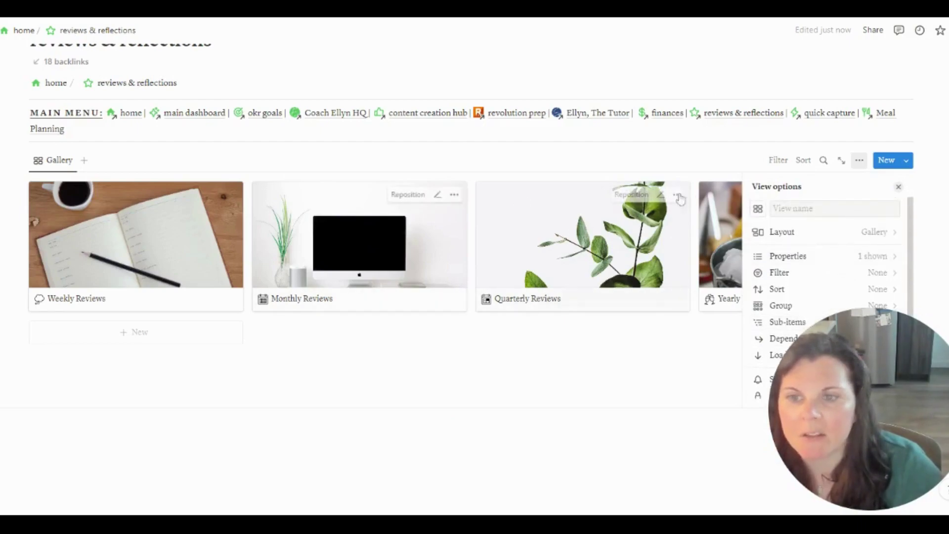
scroll(816, 243, down, 2)
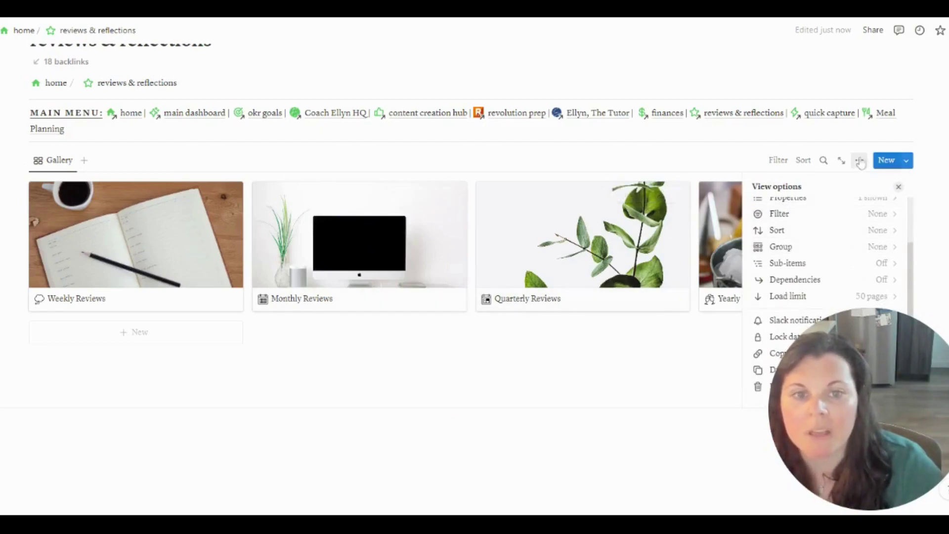
scroll(869, 247, up, 2)
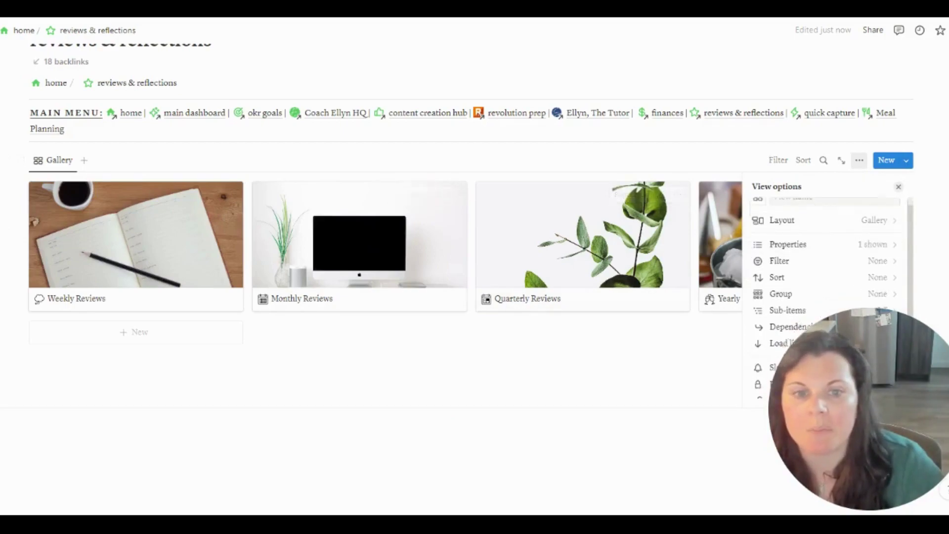
click(885, 229)
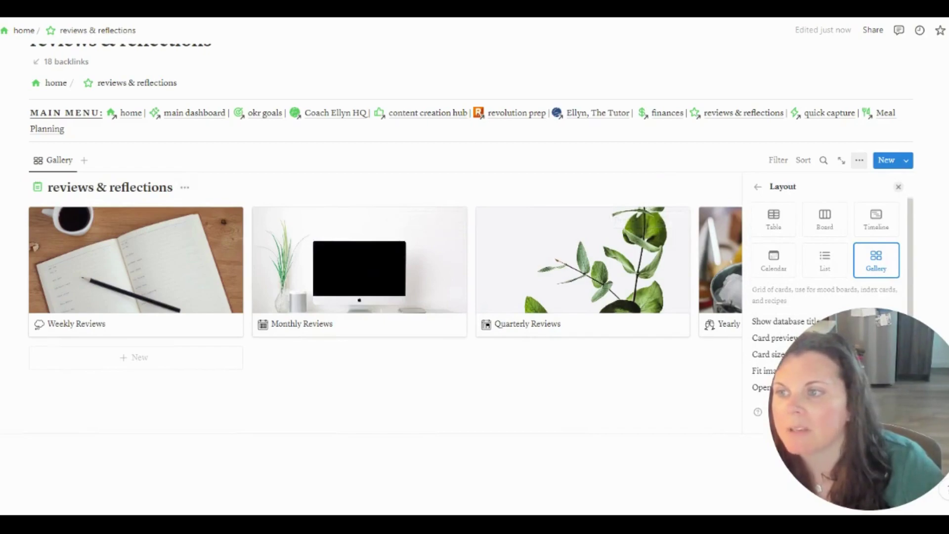
View the gallery's source database as a full page with its sharing options, and return to the parent page
click(186, 188)
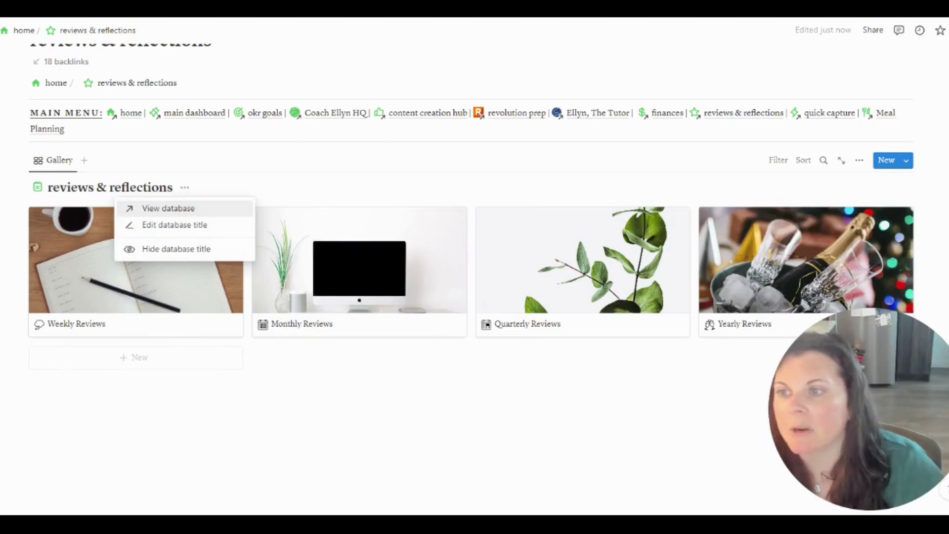
click(168, 208)
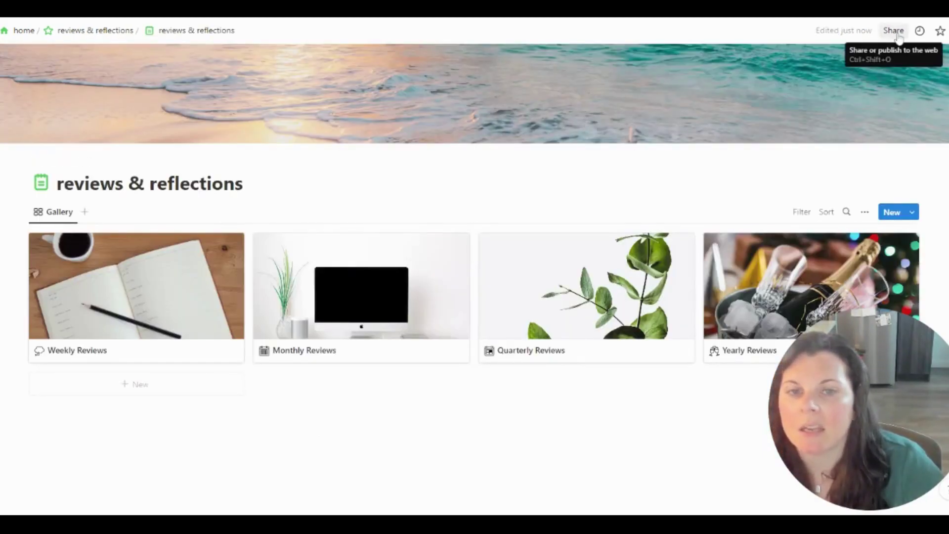
click(895, 33)
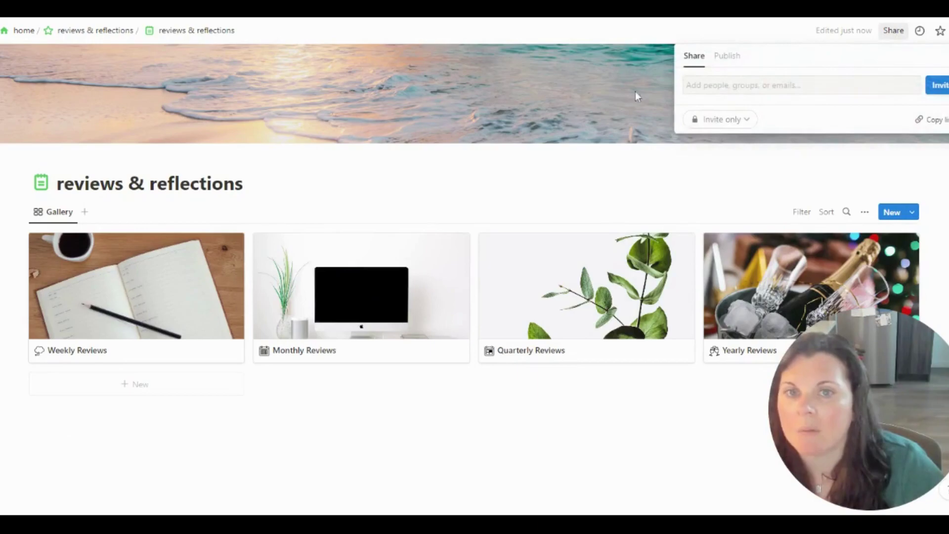
click(94, 30)
click(93, 30)
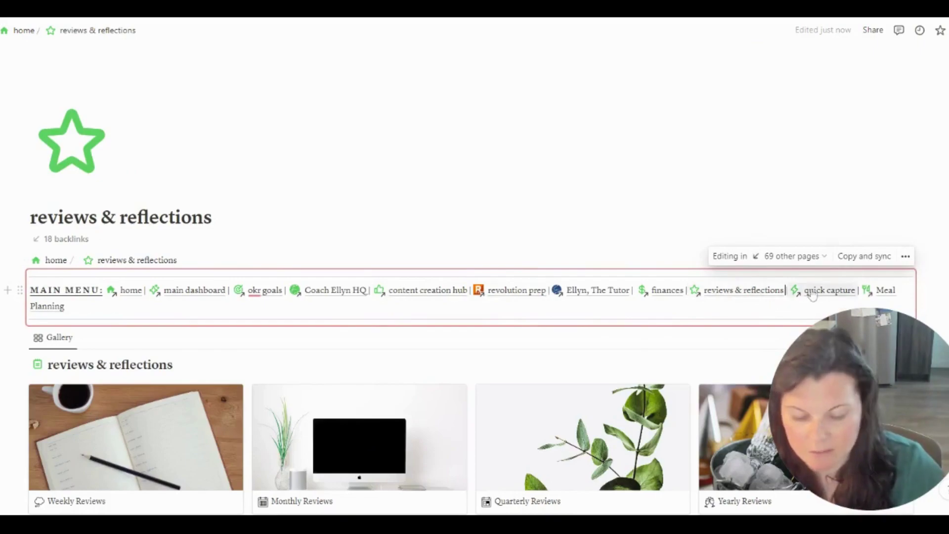
Replace the reviews & reflections page link in the main menu with a link to the reviews & reflections database
key(BackSpace)
text(@review)
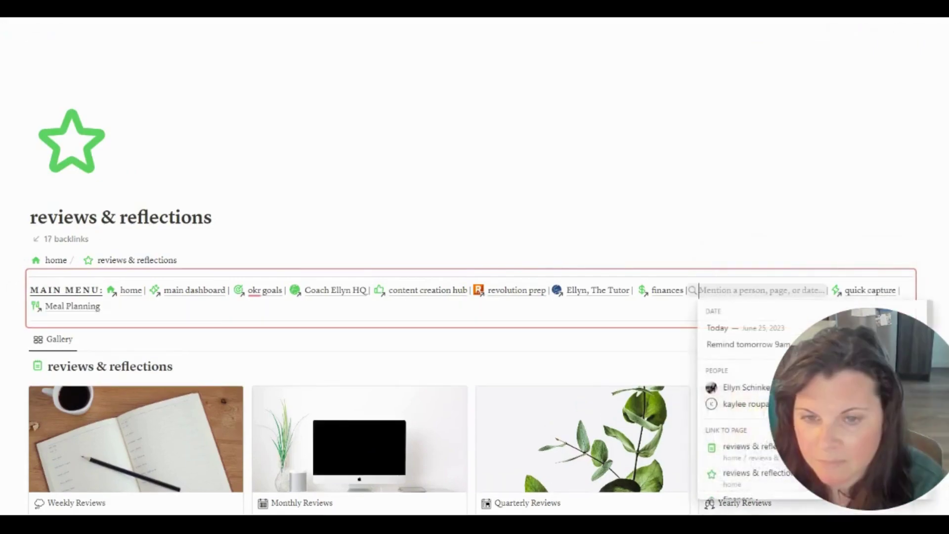
text(s)
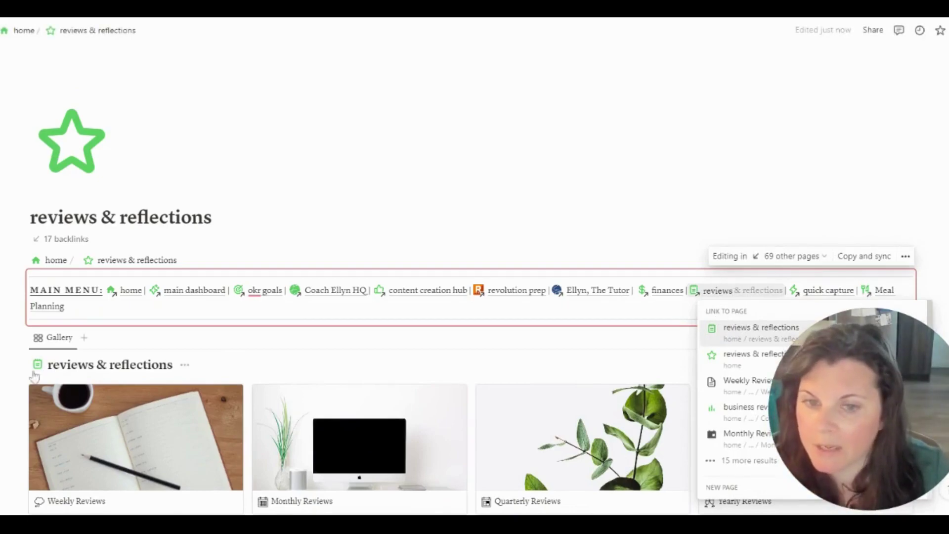
key(Return)
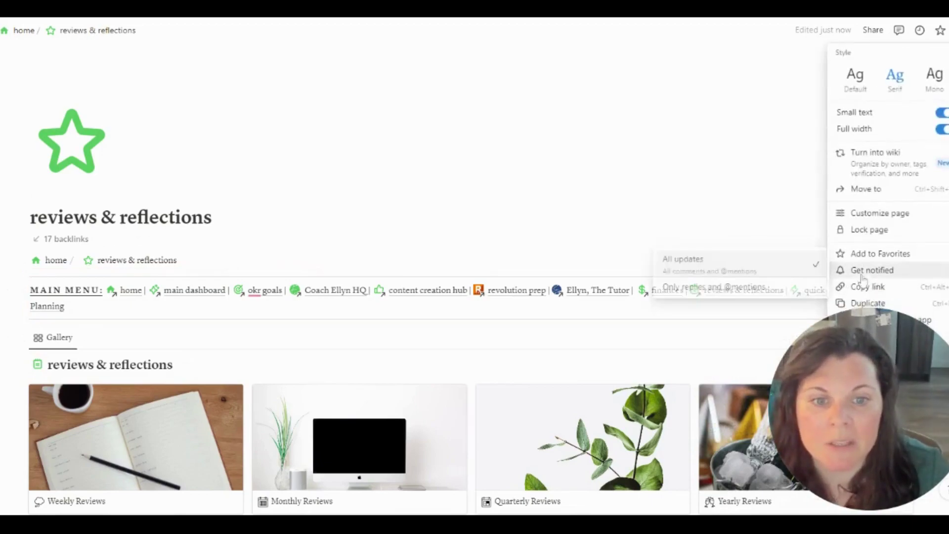
Delete the old reviews & reflections parent page
scroll(855, 262, down, 1)
scroll(868, 190, down, 2)
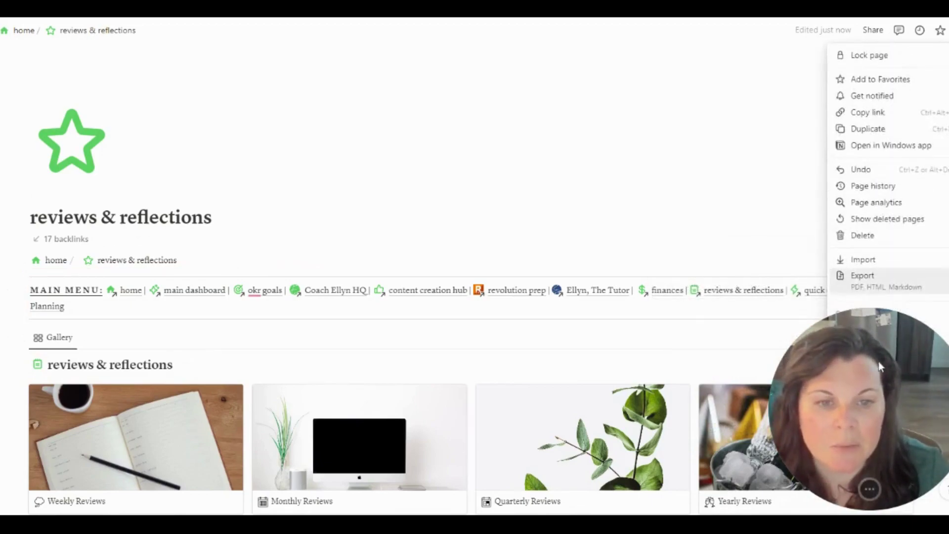
click(864, 236)
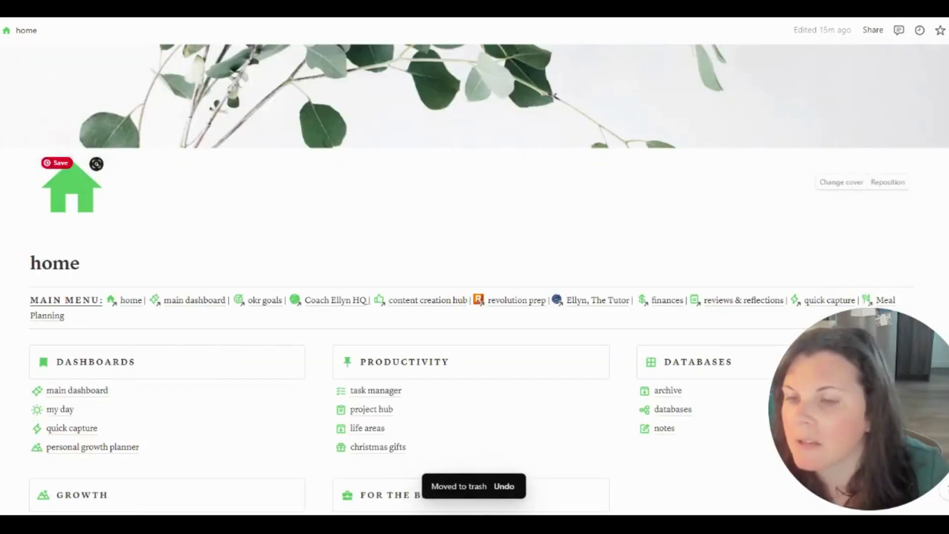
Check the main menu's reviews & reflections link by opening it, and return to the home page
scroll(669, 281, down, 1)
click(699, 250)
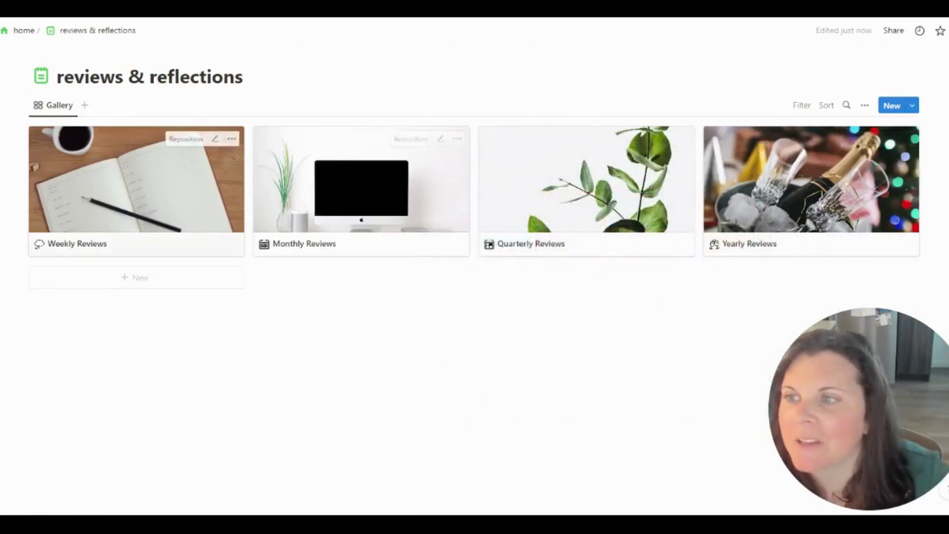
click(22, 30)
scroll(721, 198, down, 3)
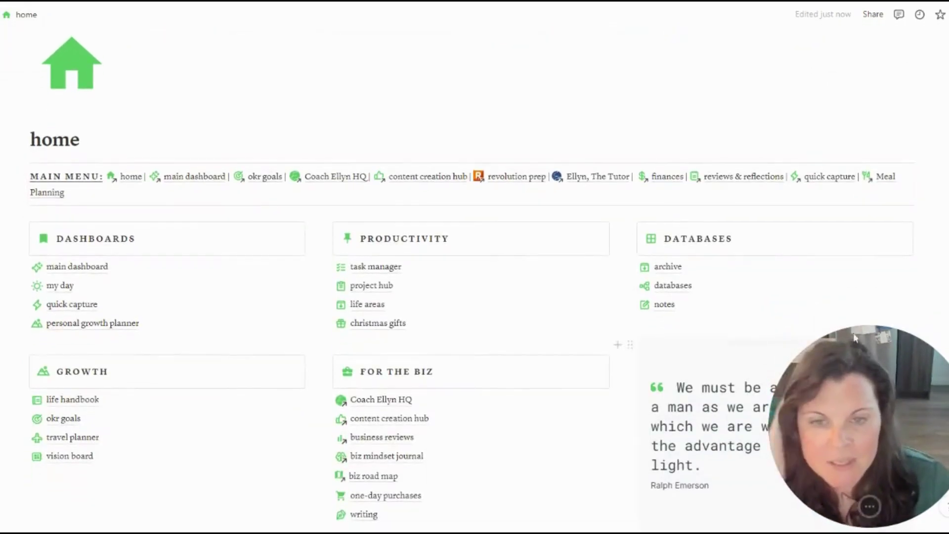
Open quick capture from the main menu and delete its Tasks, Notes, Projects and Content button section above the inboxes
click(835, 178)
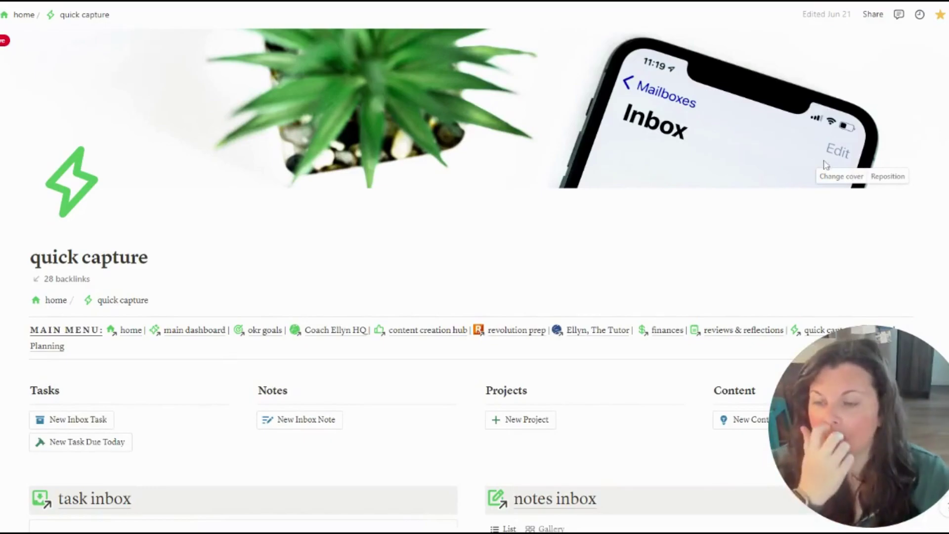
scroll(780, 174, down, 4)
scroll(460, 277, down, 15)
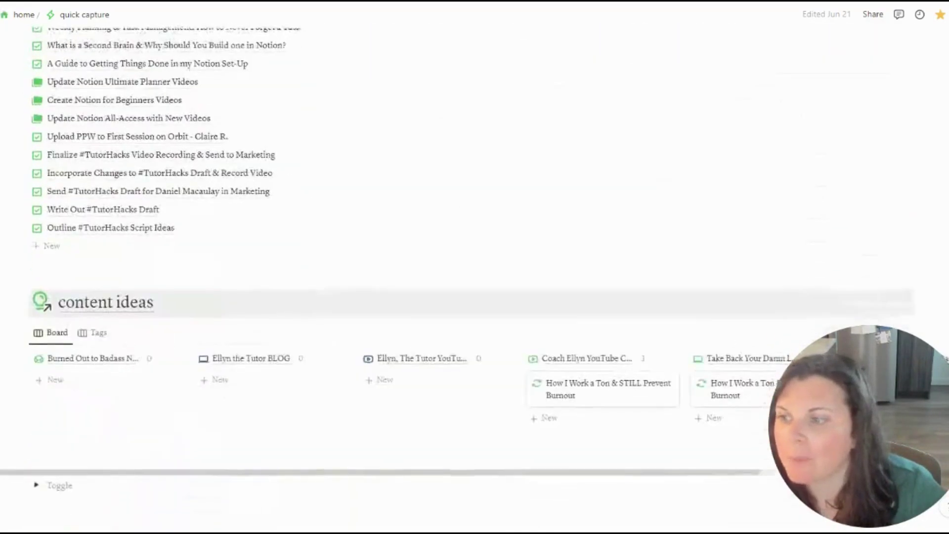
scroll(460, 277, up, 20)
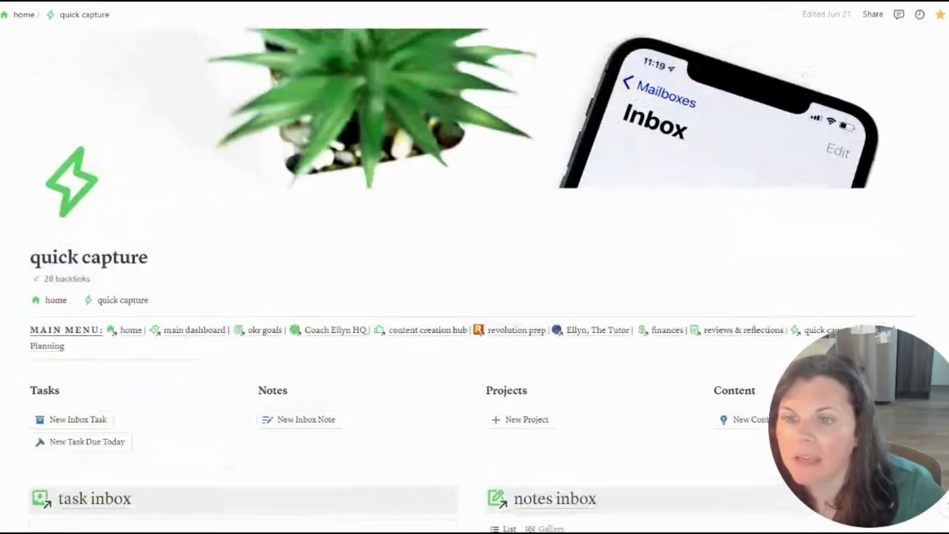
scroll(24, 264, down, 3)
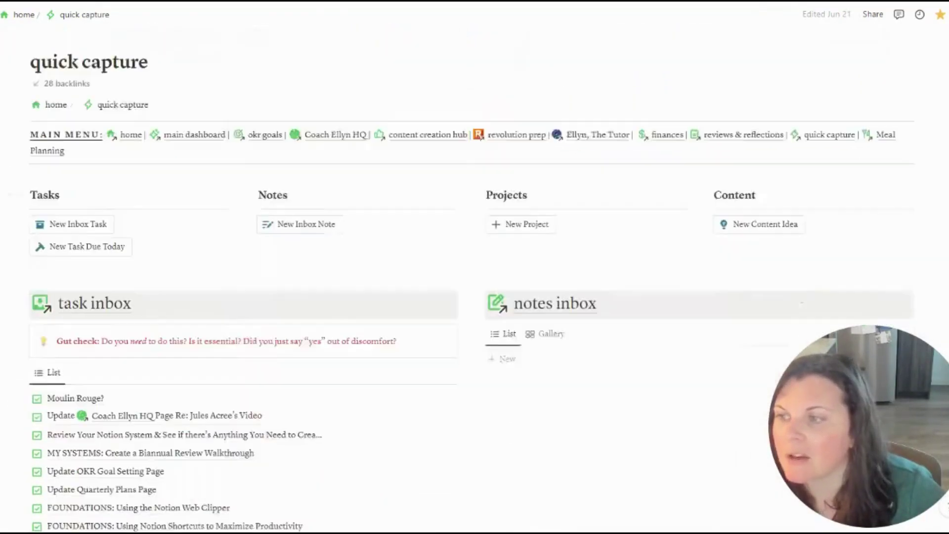
scroll(25, 265, down, 2)
drag(10, 148, 920, 226)
key(Delete)
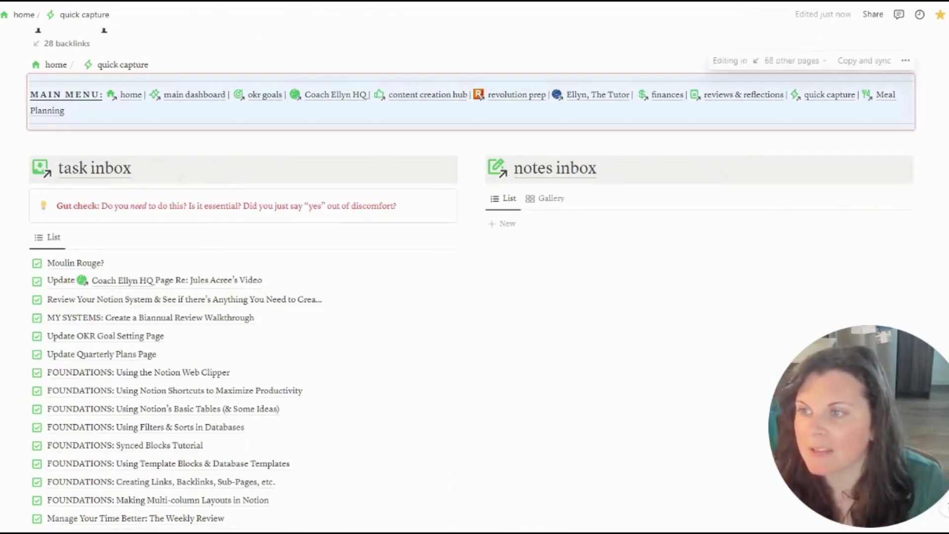
scroll(474, 267, up, 5)
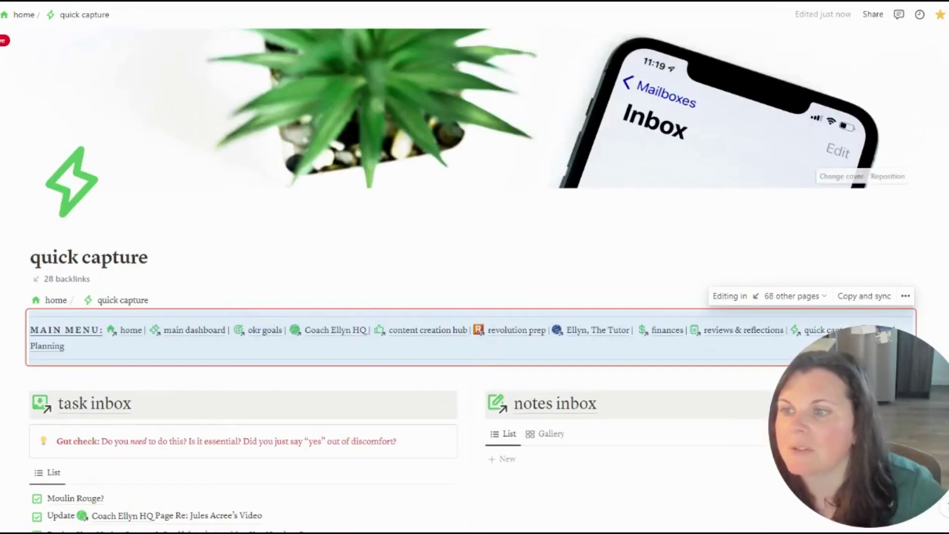
Open my day from the home page's Dashboards list and remove its cover image
click(22, 14)
scroll(716, 244, down, 3)
scroll(475, 267, down, 2)
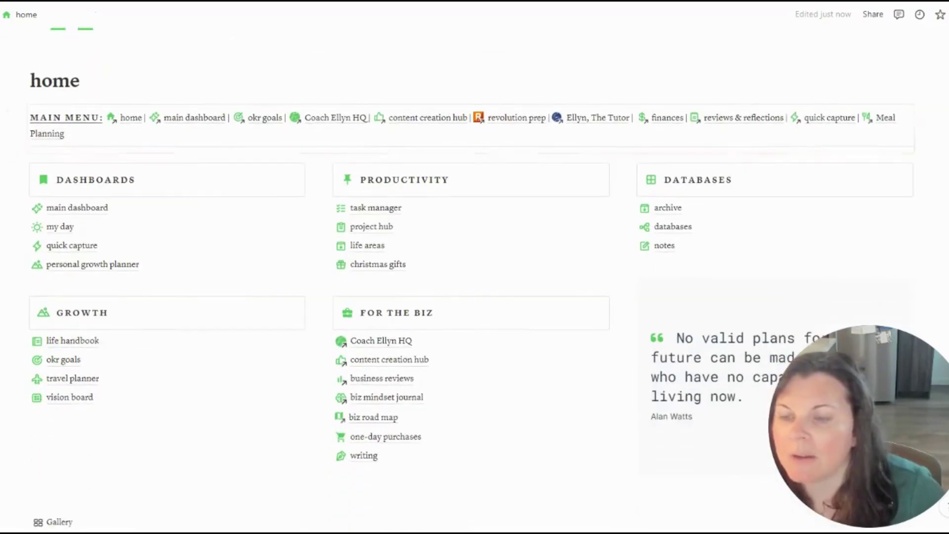
click(60, 226)
drag(847, 174, 847, 493)
scroll(798, 345, down, 6)
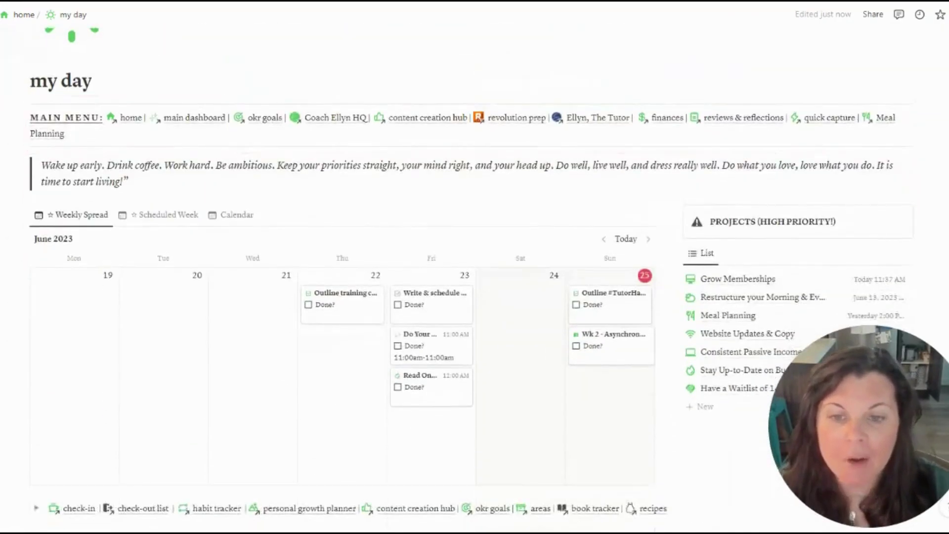
scroll(755, 227, up, 4)
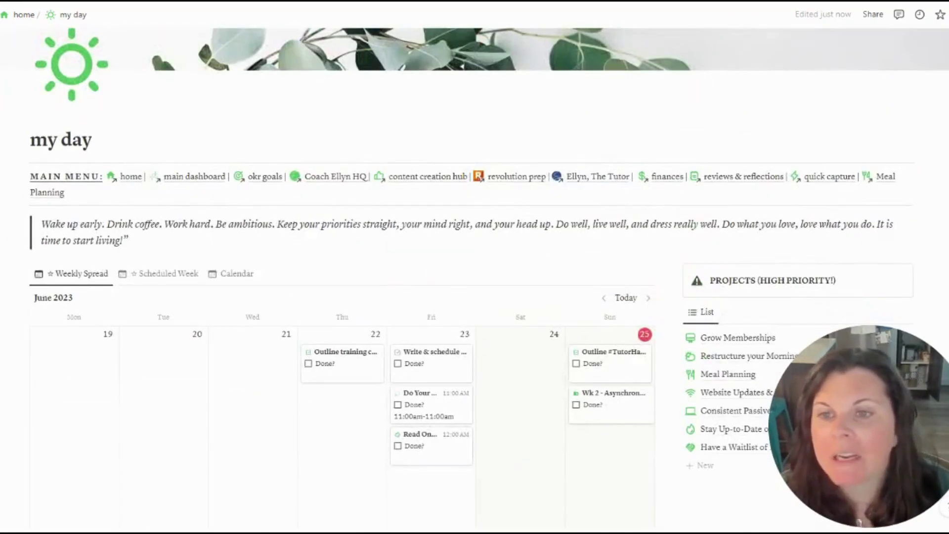
scroll(474, 280, up, 3)
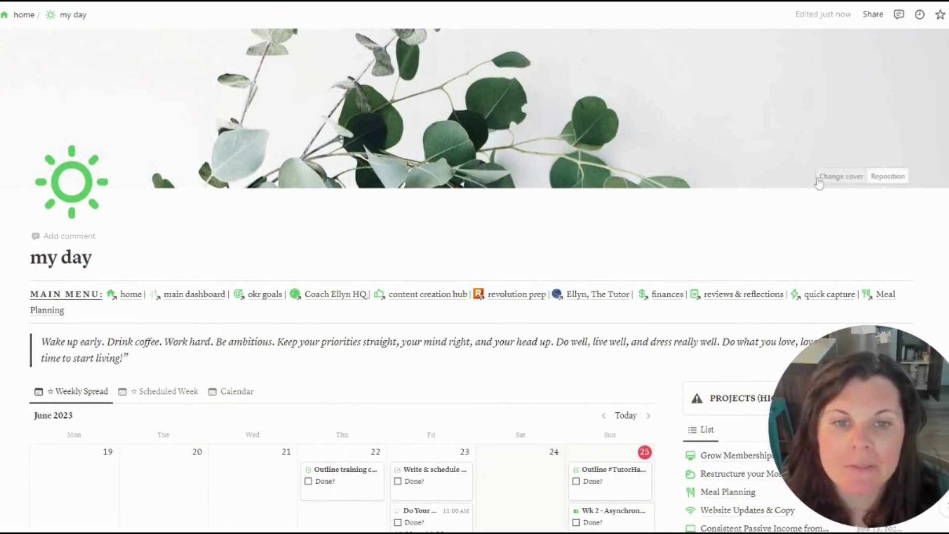
click(840, 177)
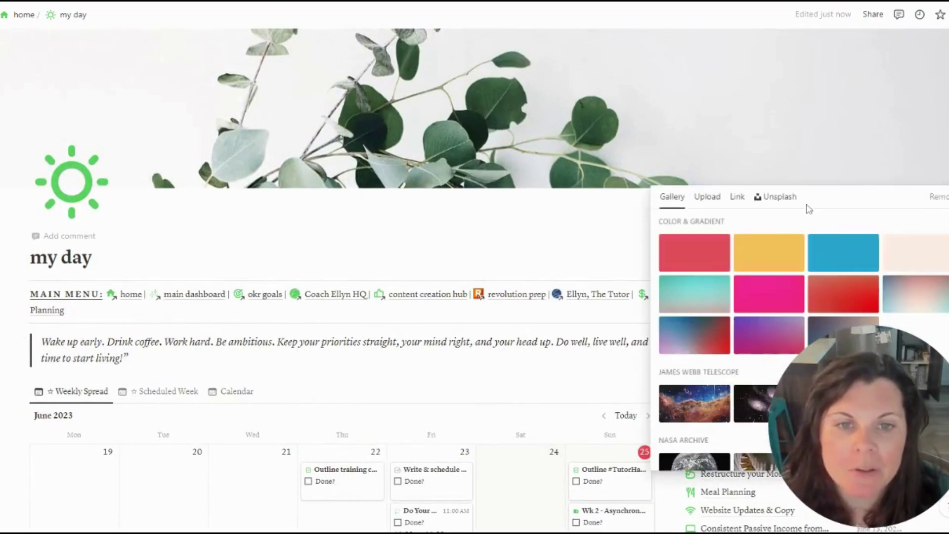
click(935, 197)
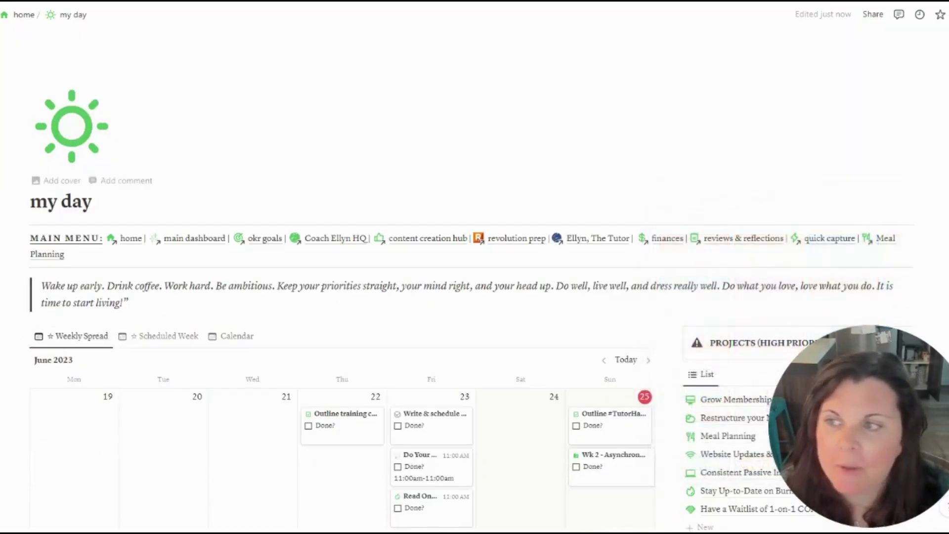
Revisit quick capture from the home page's Dashboards list and return home
click(25, 19)
scroll(70, 188, down, 5)
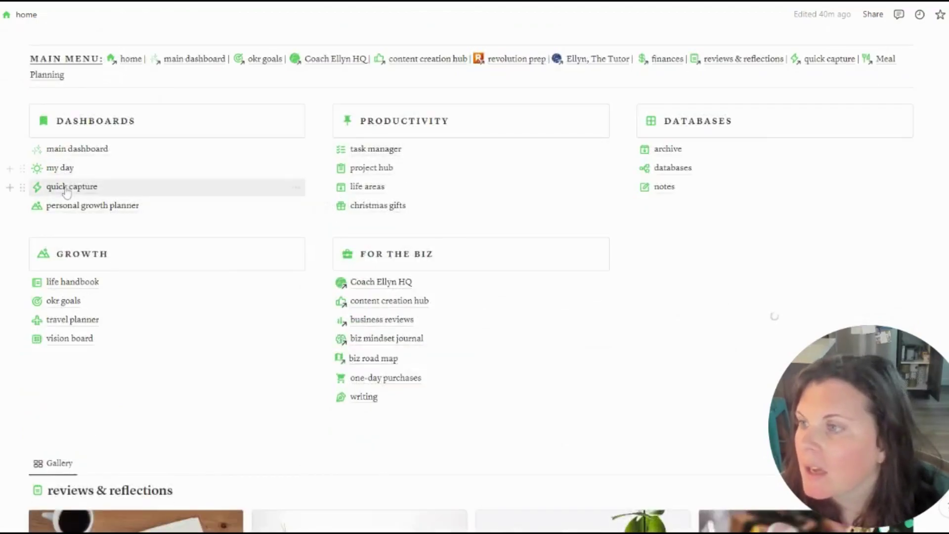
click(67, 190)
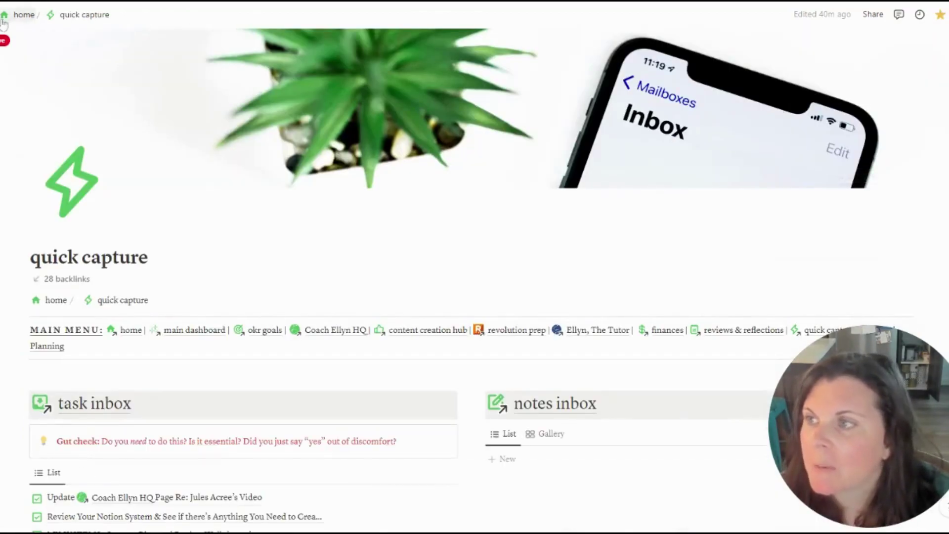
click(22, 15)
scroll(94, 296, down, 4)
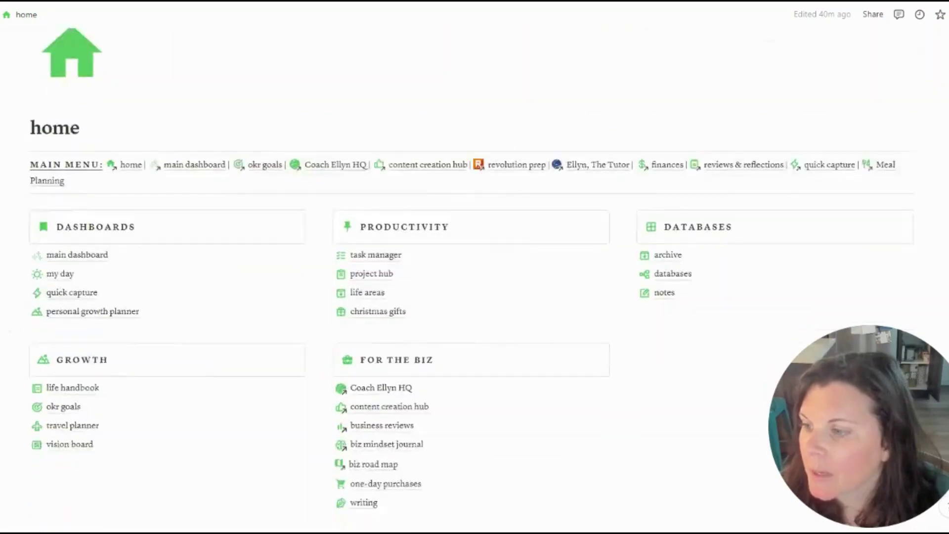
Open the personal growth planner from the home page and look through its priorities, current-quarter projects and upcoming goals
click(95, 265)
scroll(513, 200, down, 15)
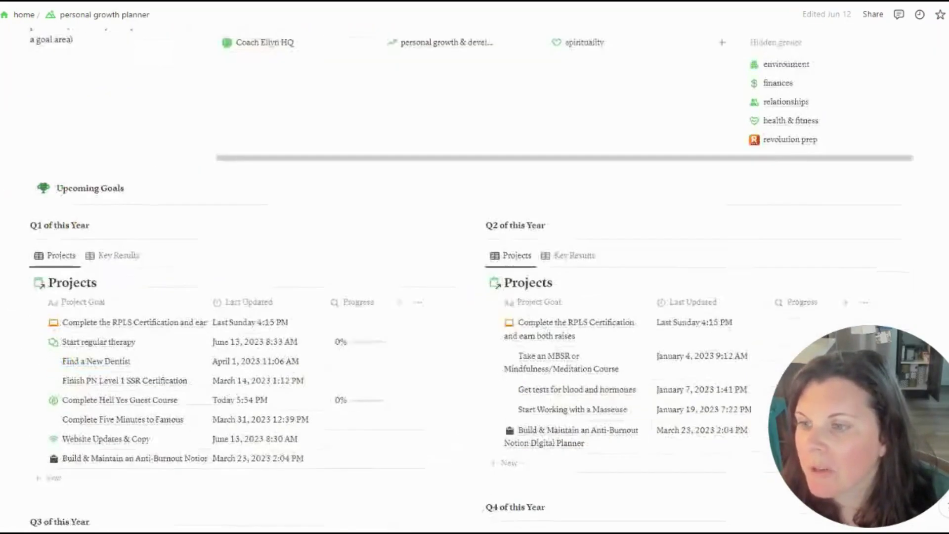
scroll(513, 201, down, 3)
scroll(513, 200, up, 20)
scroll(512, 201, down, 2)
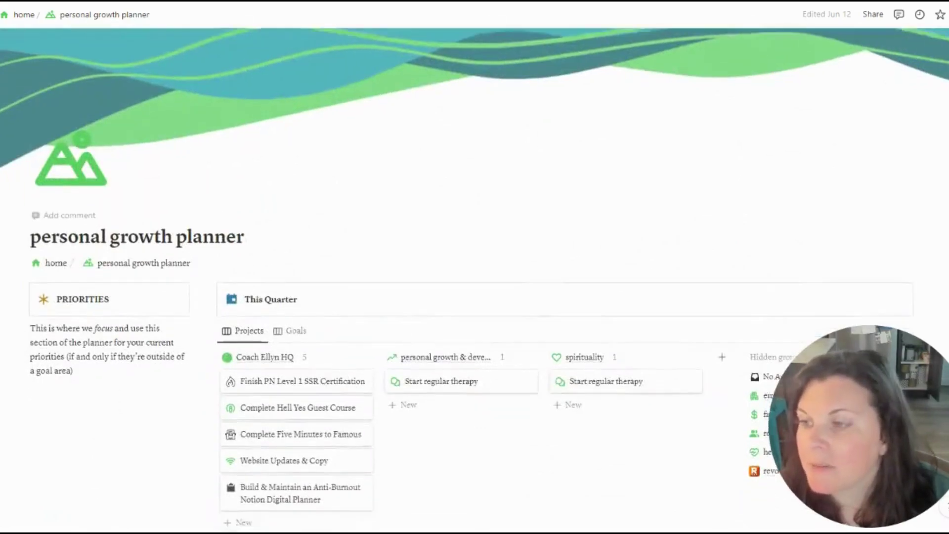
Review the personal growth planner's This Quarter board and the Q1 to Q4 tables under Upcoming Goals
scroll(512, 200, up, 2)
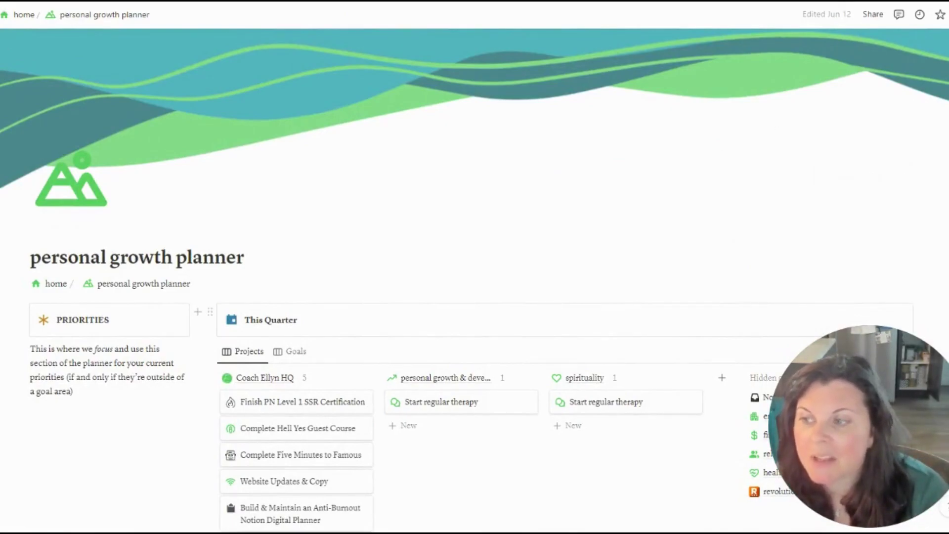
scroll(273, 239, down, 2)
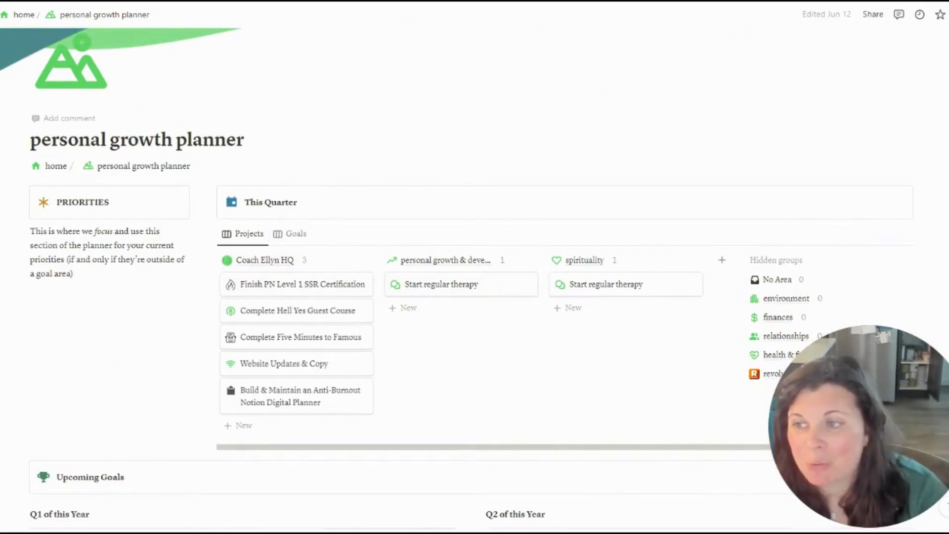
scroll(332, 136, down, 7)
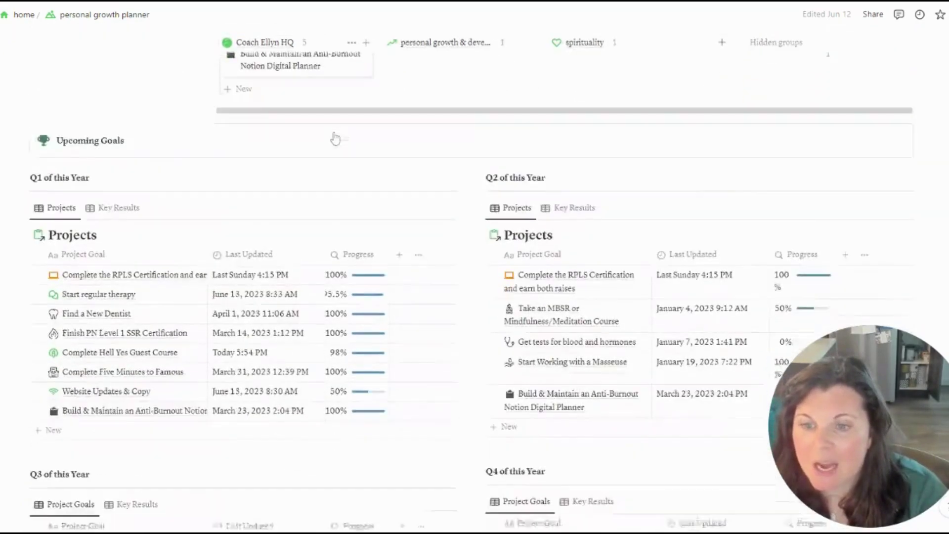
scroll(338, 135, down, 3)
scroll(338, 135, up, 3)
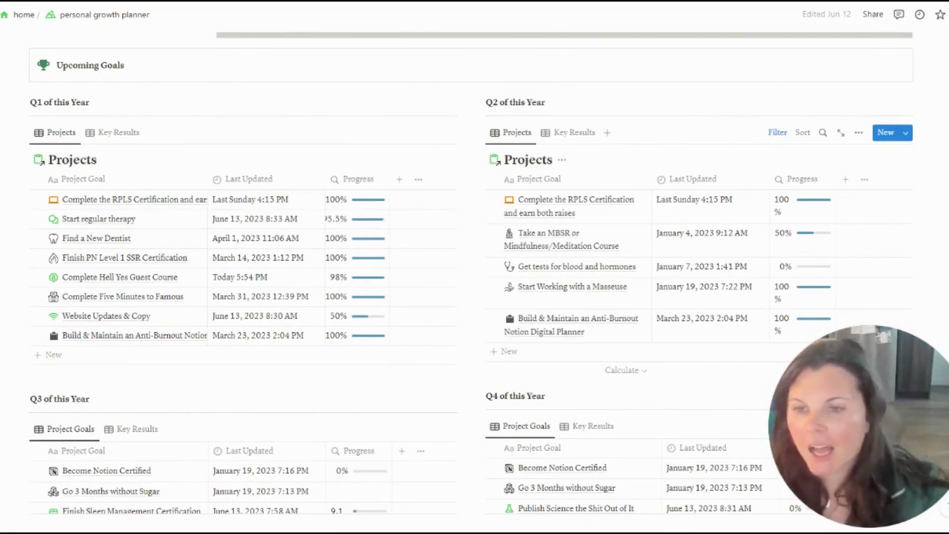
scroll(302, 148, up, 15)
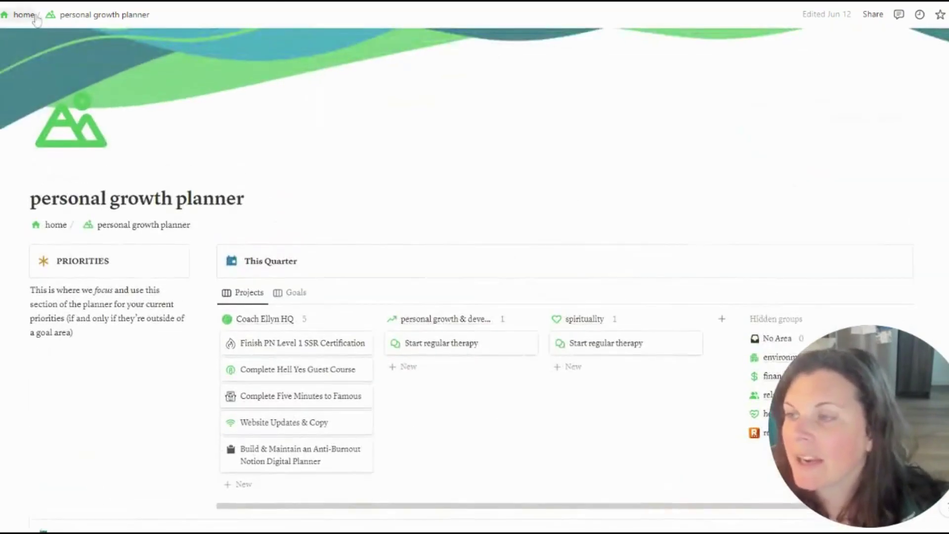
Return to the home page and delete the personal growth planner page from the Dashboards list
click(24, 14)
scroll(303, 339, down, 4)
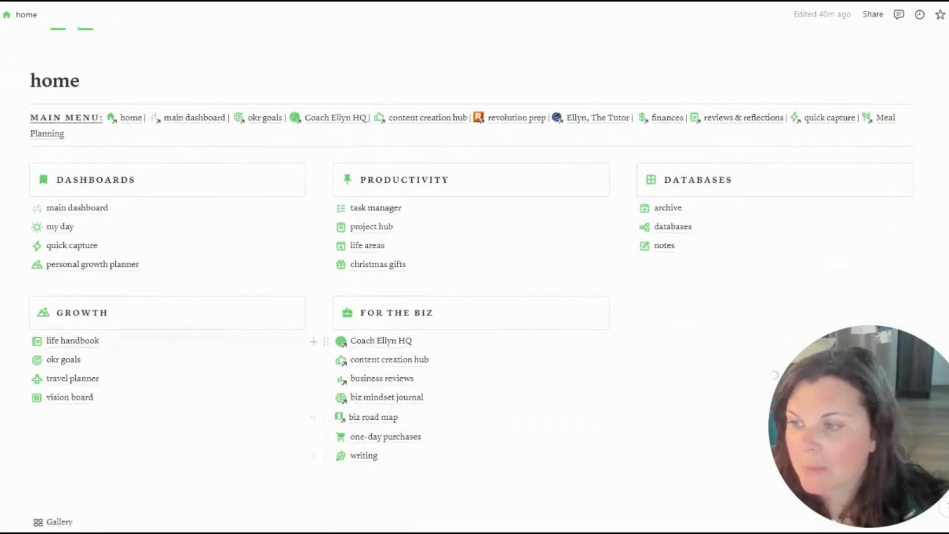
click(292, 266)
click(335, 303)
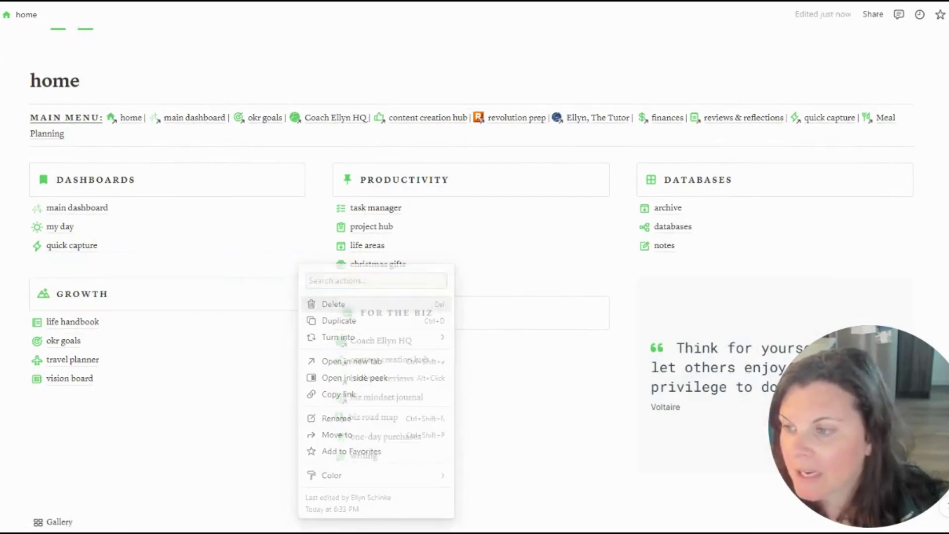
Open the life handbook from the home page's Growth list and look through its life areas and unofficial goals
click(79, 322)
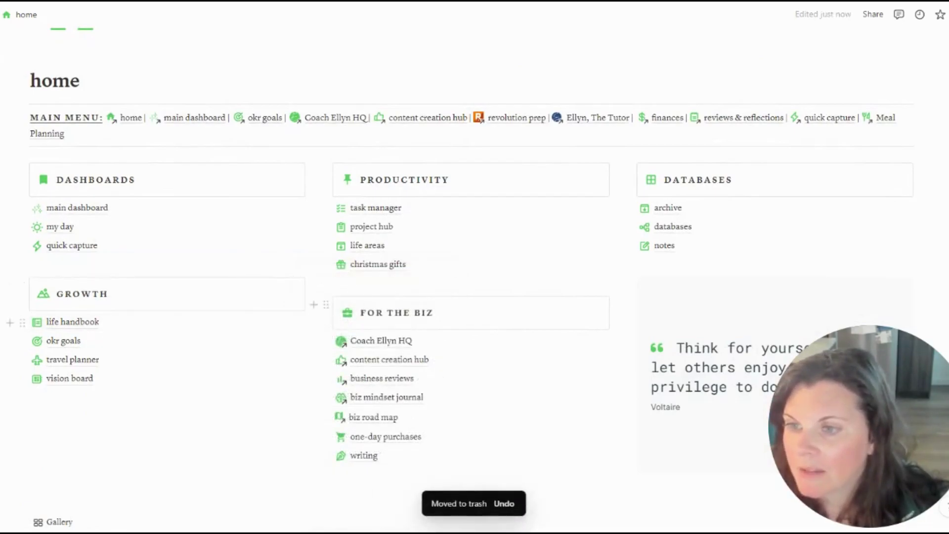
scroll(474, 267, down, 3)
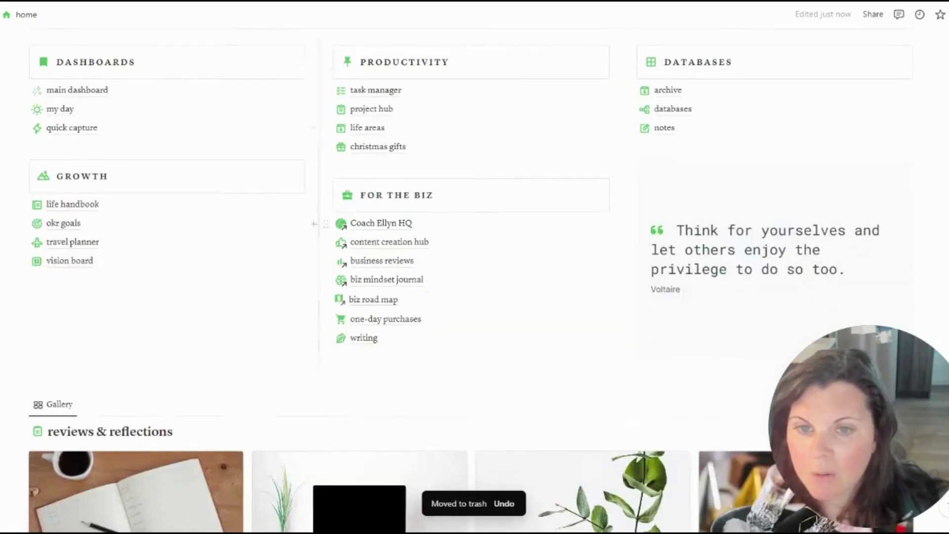
click(73, 204)
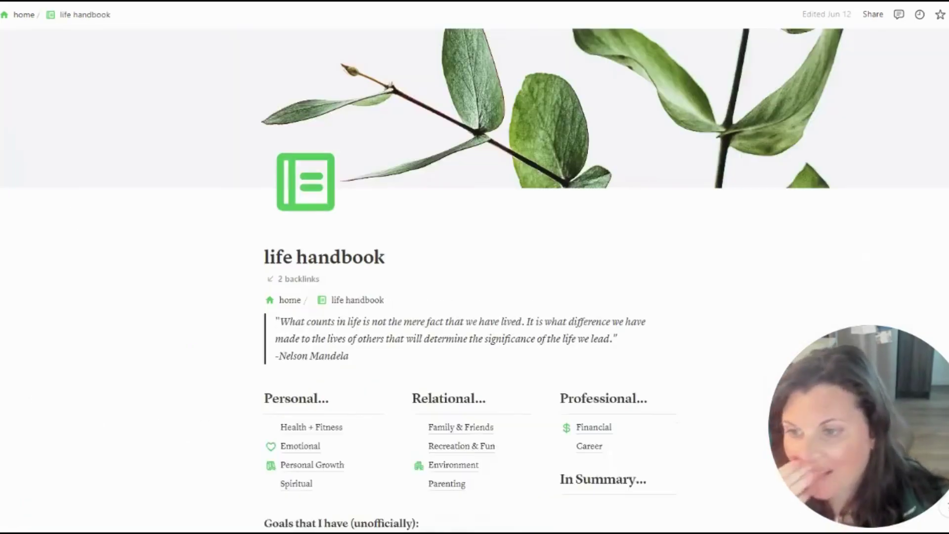
scroll(470, 267, down, 5)
scroll(469, 267, down, 2)
scroll(469, 267, up, 3)
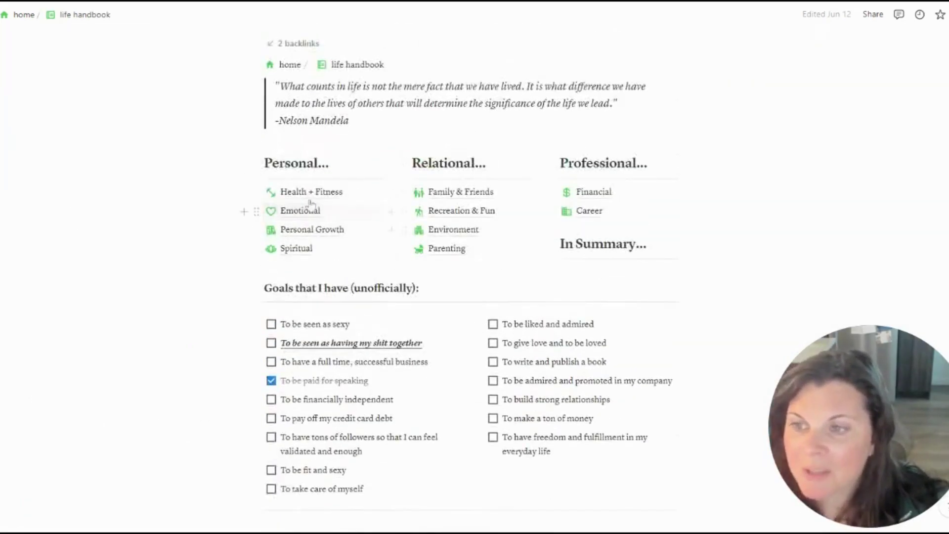
Look at the Health + Fitness page in the life handbook and go back to the home page
click(306, 193)
scroll(316, 188, down, 4)
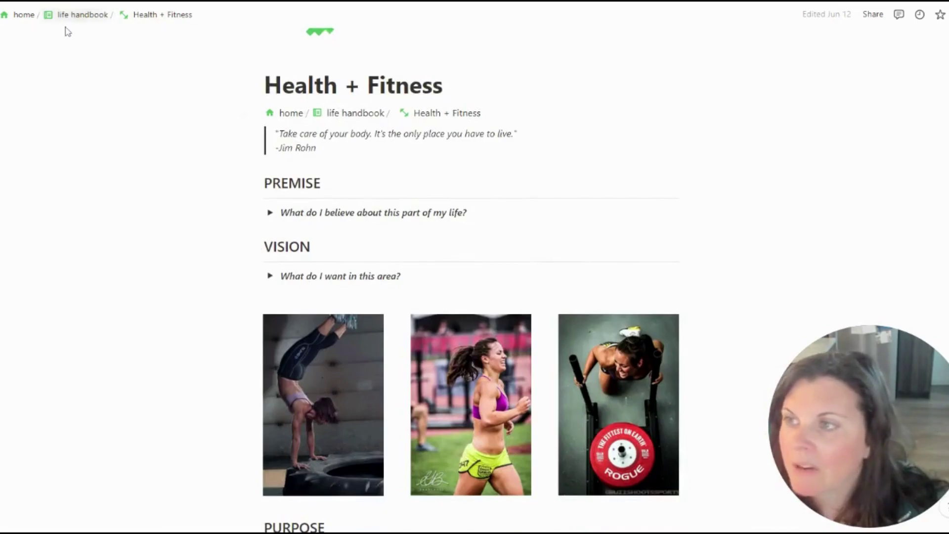
click(20, 22)
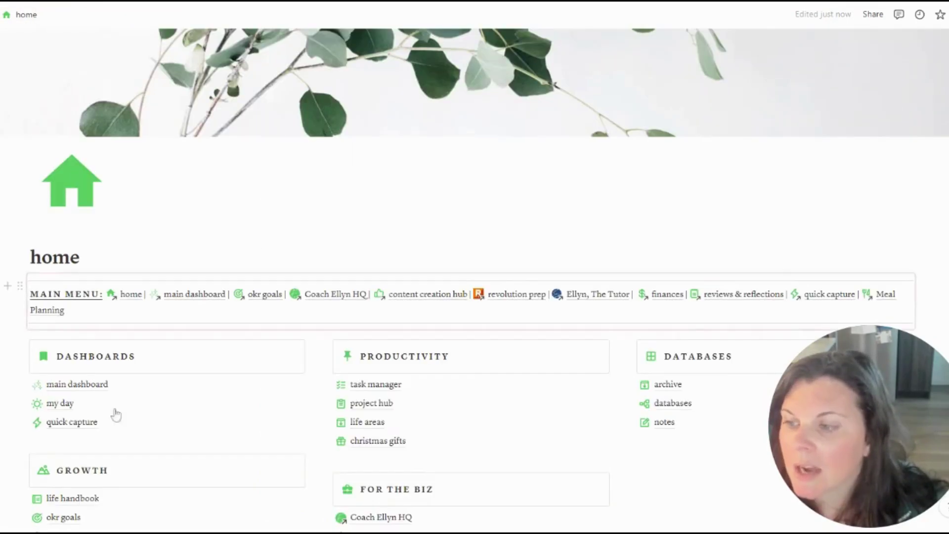
Reopen Health + Fitness through the life handbook and remove its cover image
scroll(99, 402, down, 3)
click(73, 381)
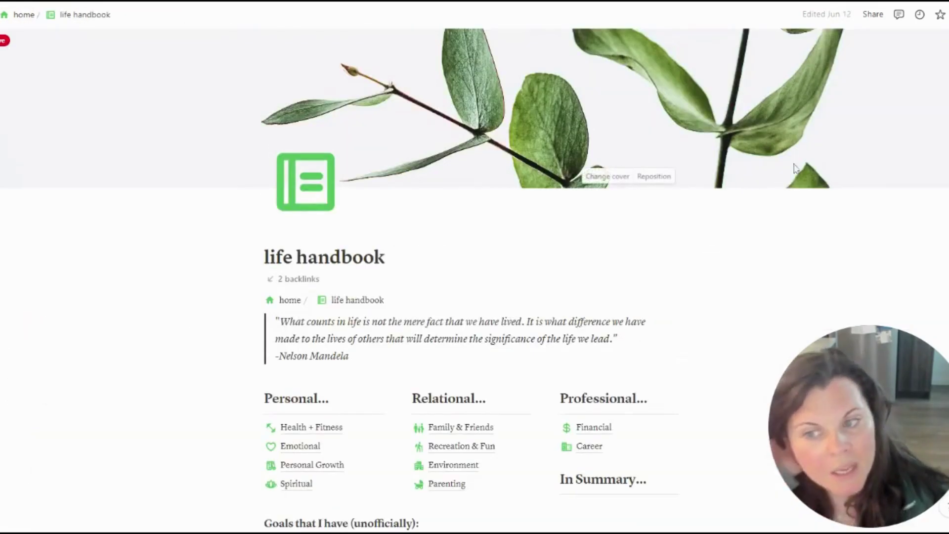
scroll(590, 154, down, 4)
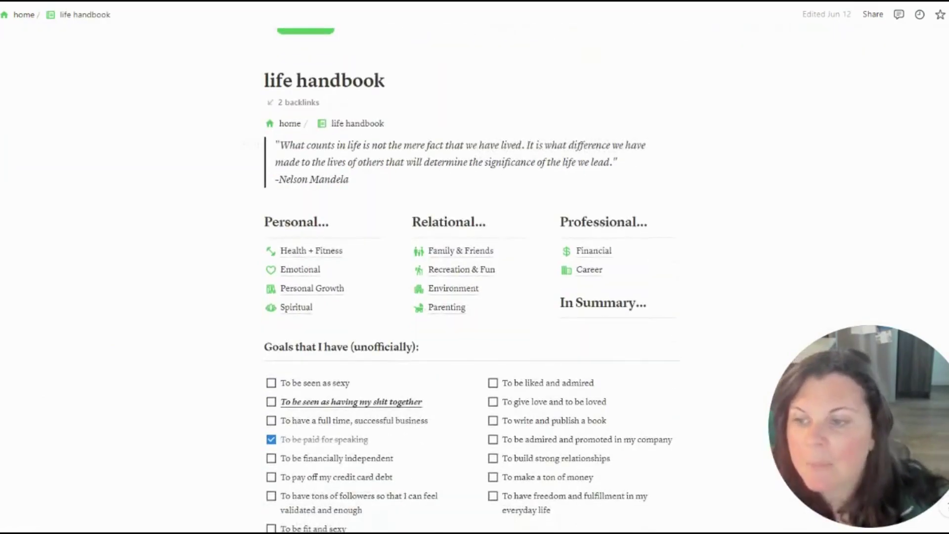
click(311, 250)
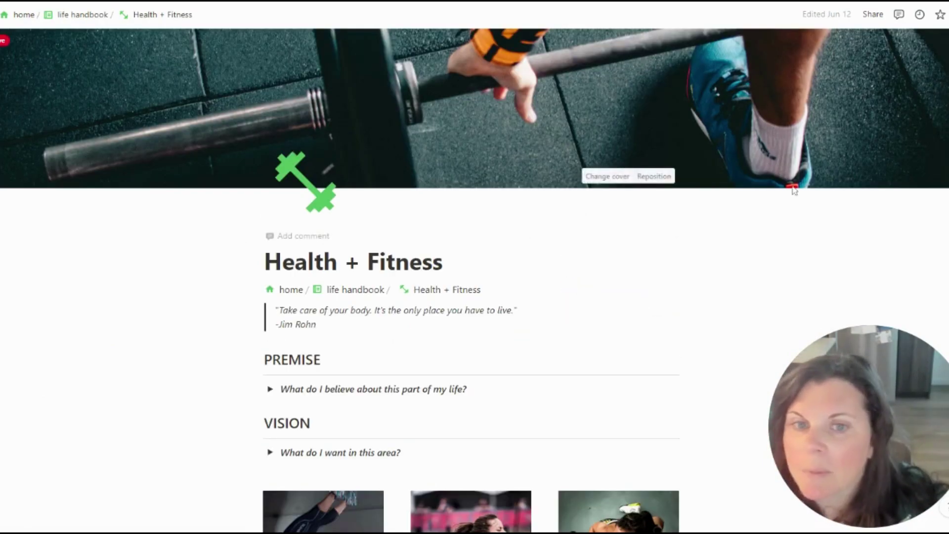
click(622, 181)
click(739, 197)
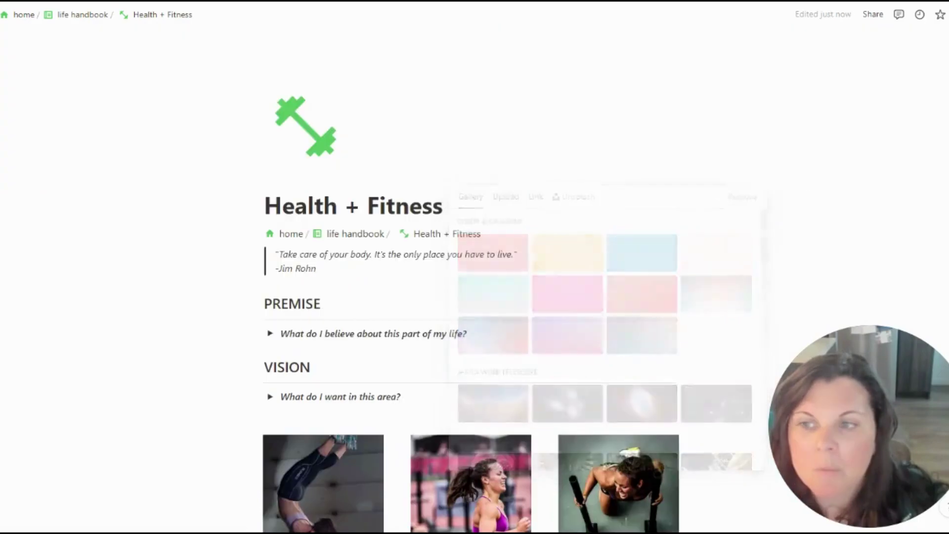
scroll(469, 277, down, 4)
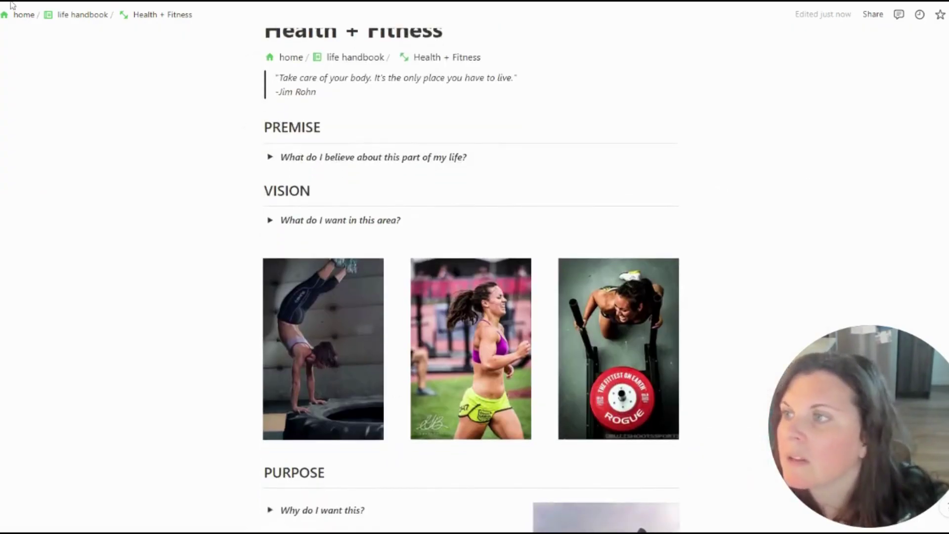
Return to the life handbook, check the Family & Friends page under Relational and come back
click(82, 14)
scroll(339, 197, down, 3)
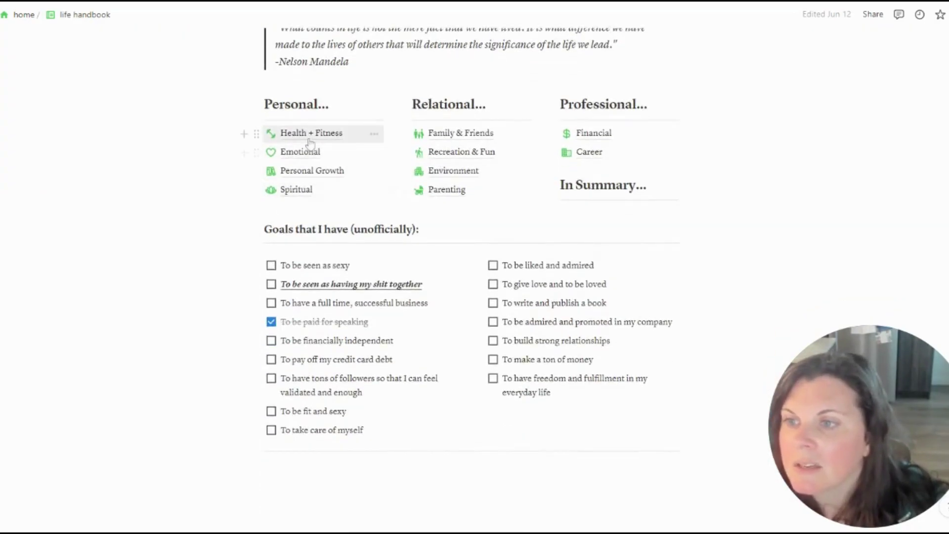
click(461, 133)
click(74, 15)
Open Recreation & Fun from the life handbook, remove its cover image and look over the rest of the page
click(447, 93)
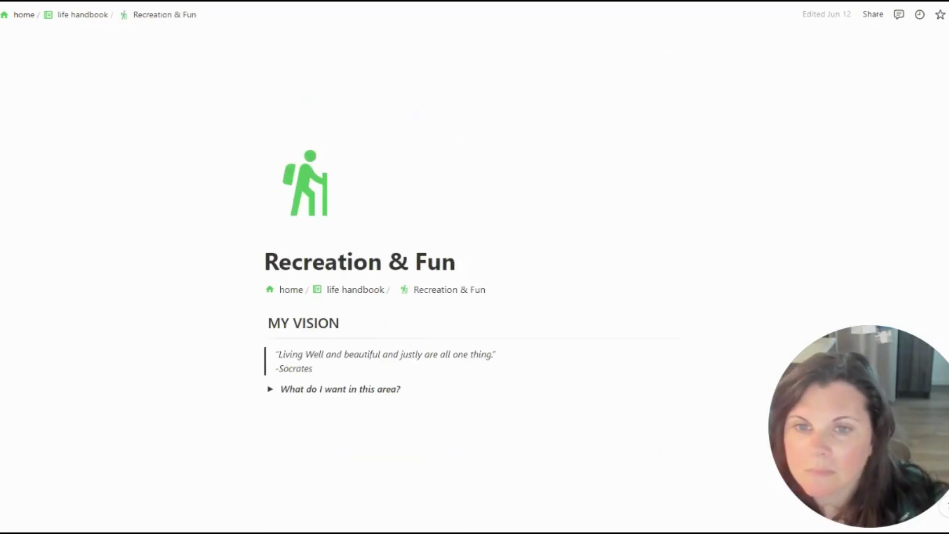
click(609, 174)
click(744, 203)
scroll(522, 117, down, 9)
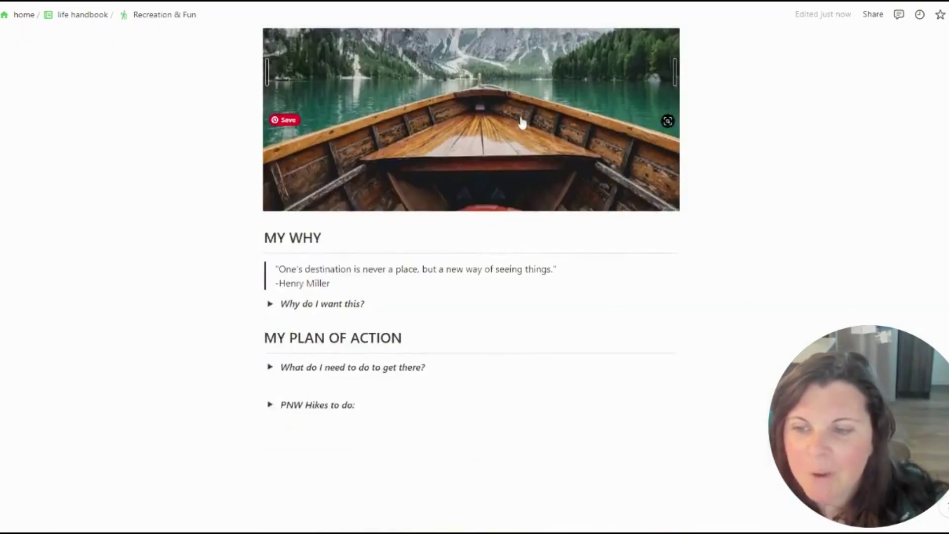
scroll(538, 154, up, 9)
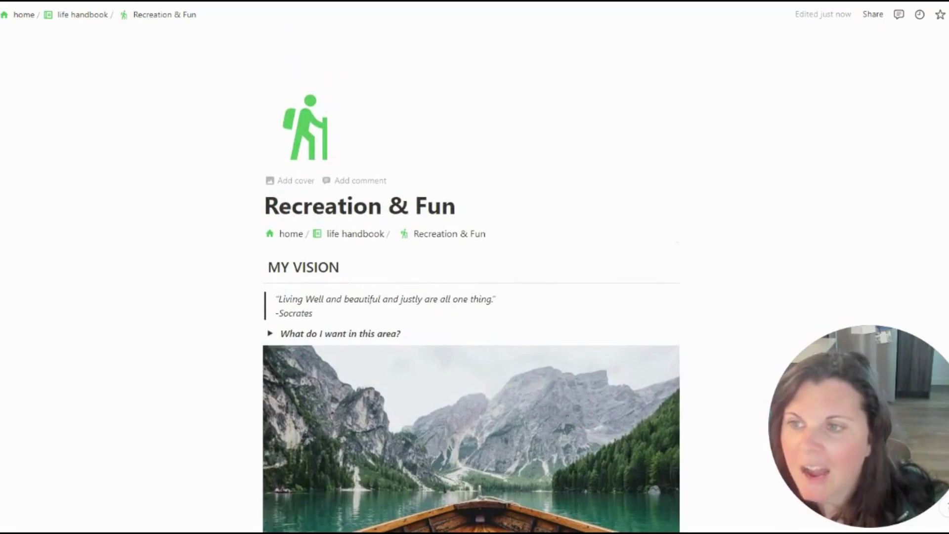
scroll(418, 209, down, 9)
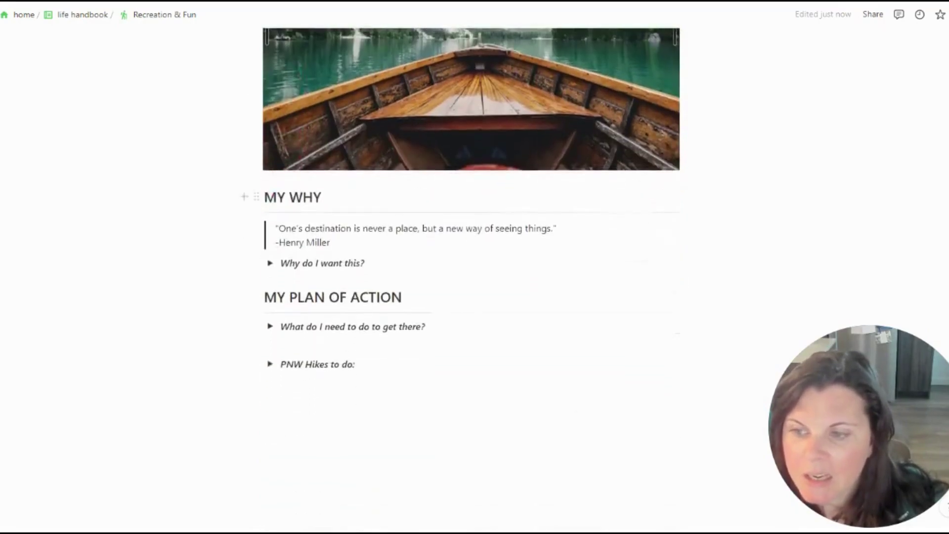
scroll(417, 209, up, 9)
Go home, open the Environment page through the life handbook and remove its cover image
click(29, 18)
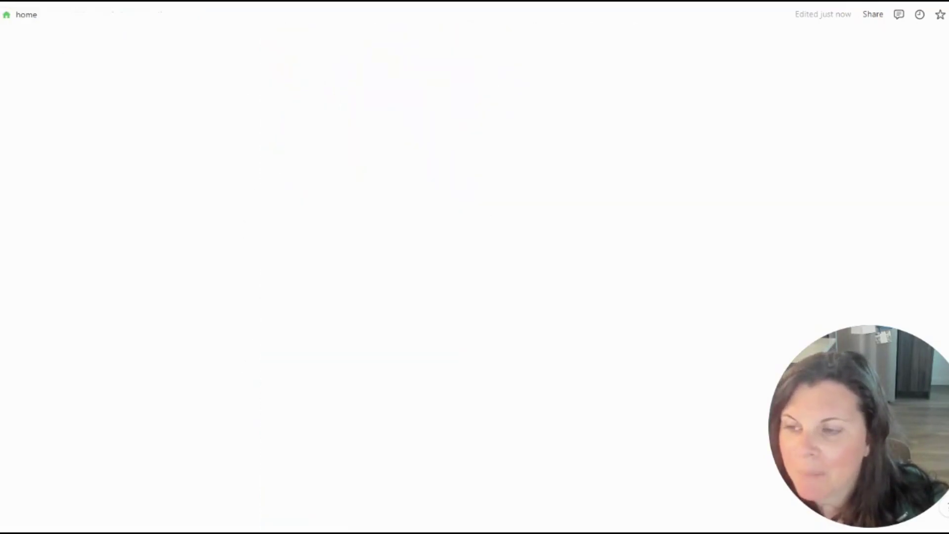
scroll(74, 297, down, 5)
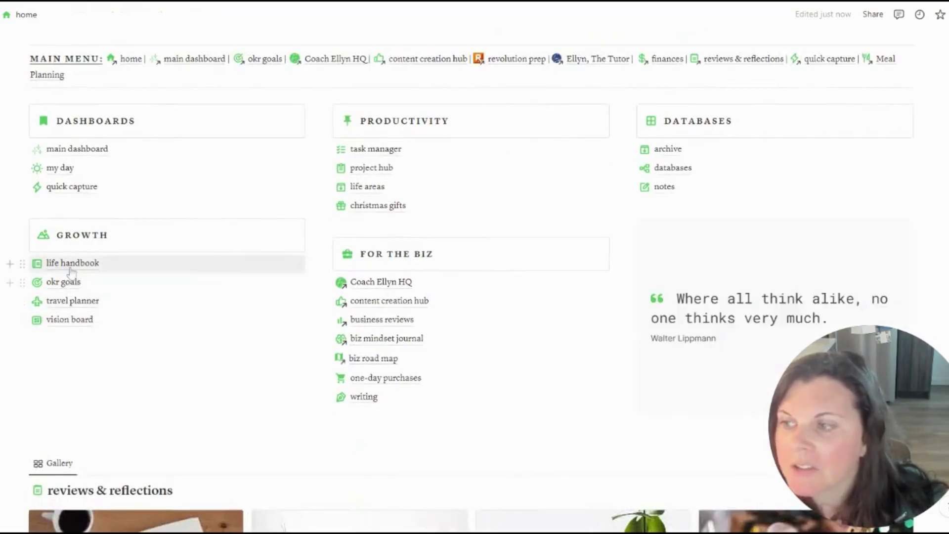
click(73, 263)
scroll(436, 266, down, 2)
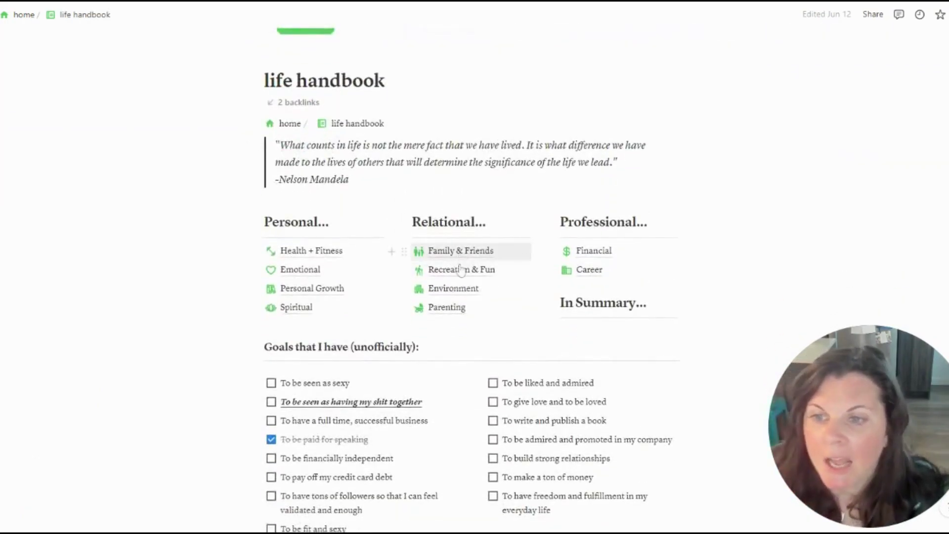
click(447, 288)
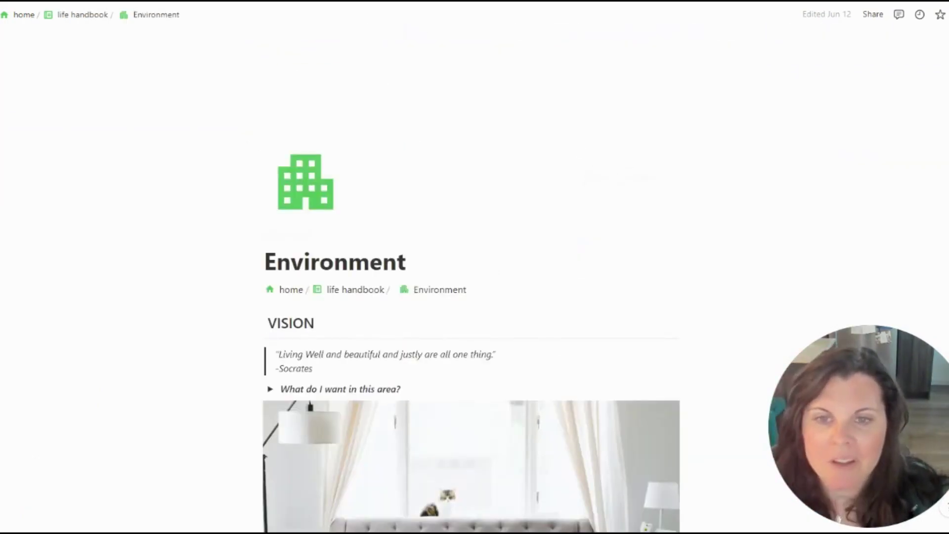
click(608, 177)
click(742, 196)
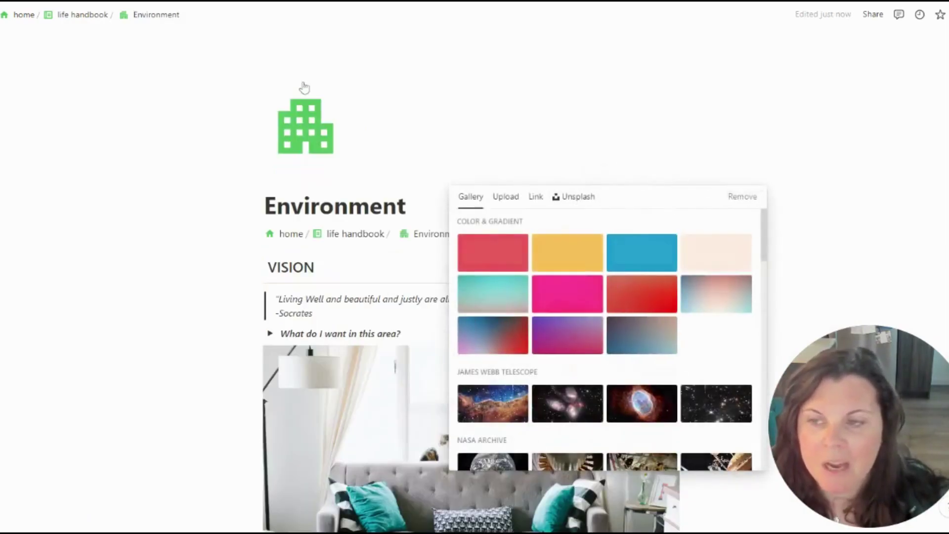
Open the Parenting page from the life handbook, remove its cover image and look over its sections
click(80, 21)
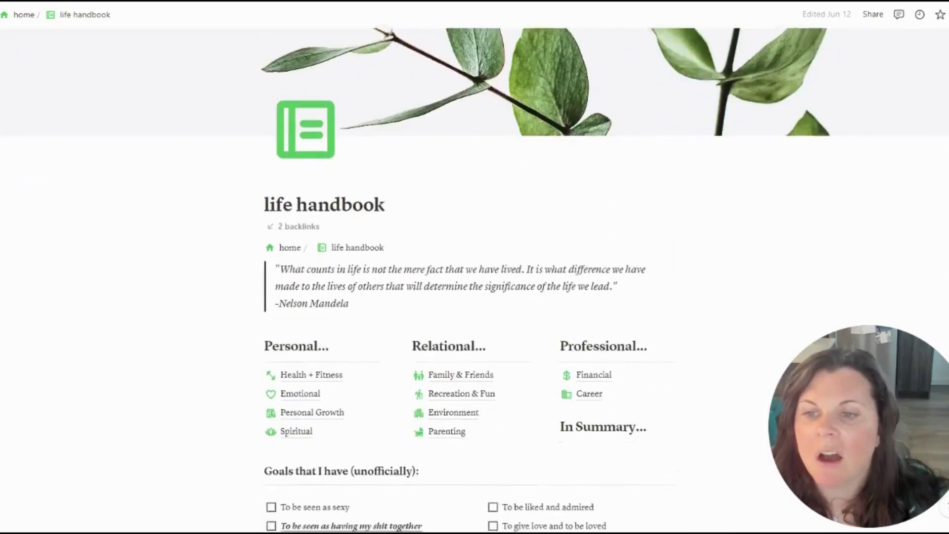
click(447, 308)
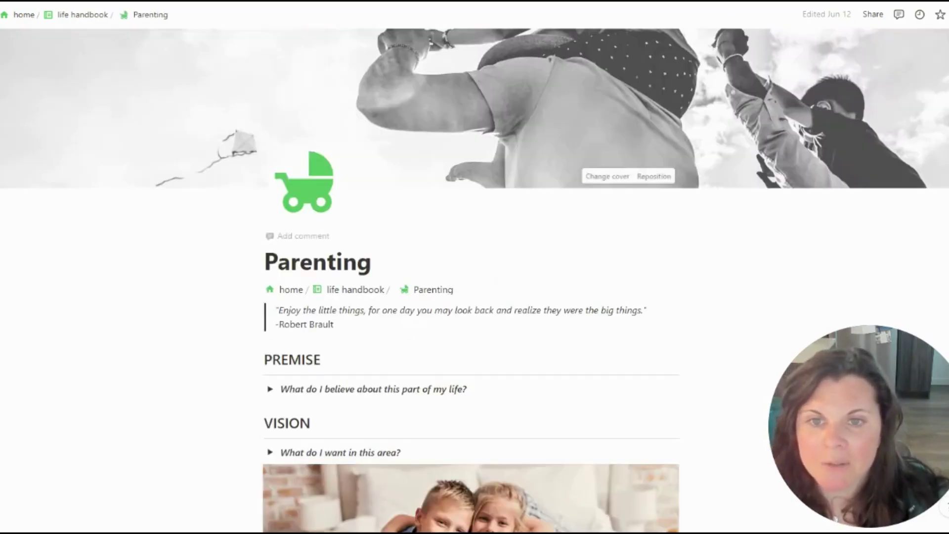
click(611, 176)
click(739, 194)
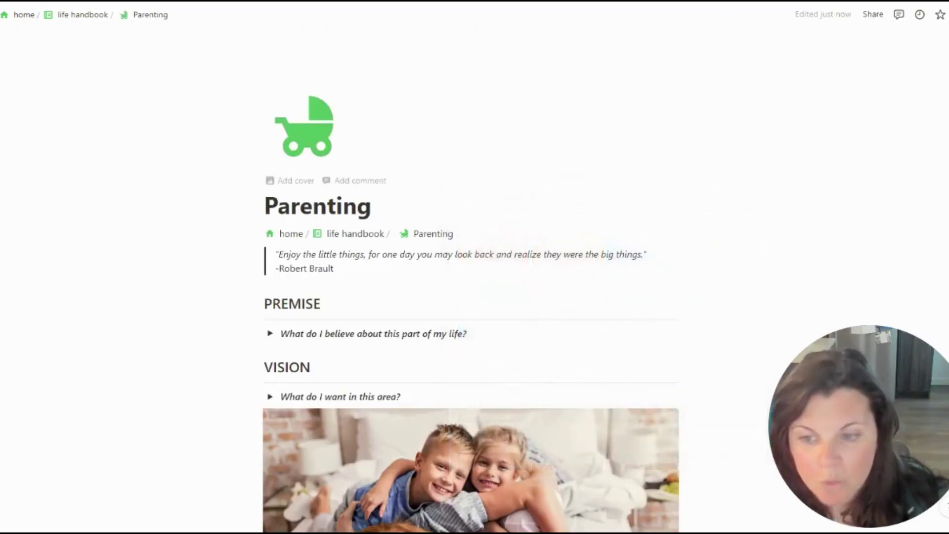
scroll(471, 277, down, 4)
scroll(470, 277, down, 2)
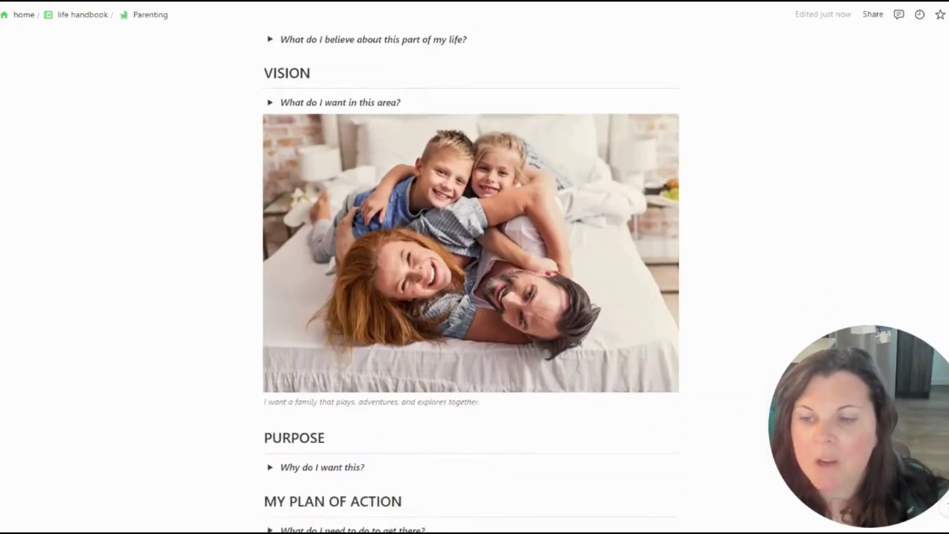
Return to the life handbook and open the Financial page under Professional
click(75, 16)
scroll(257, 319, down, 2)
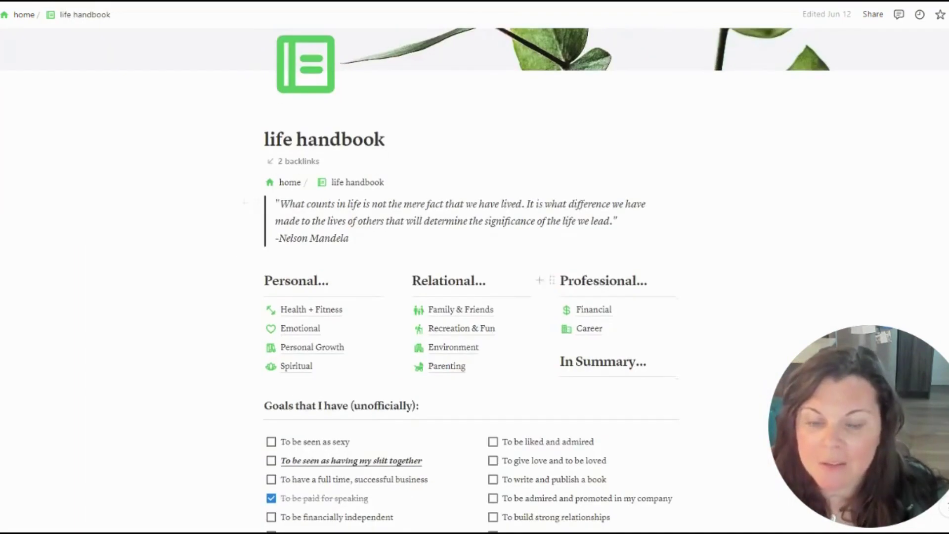
click(566, 310)
key(Escape)
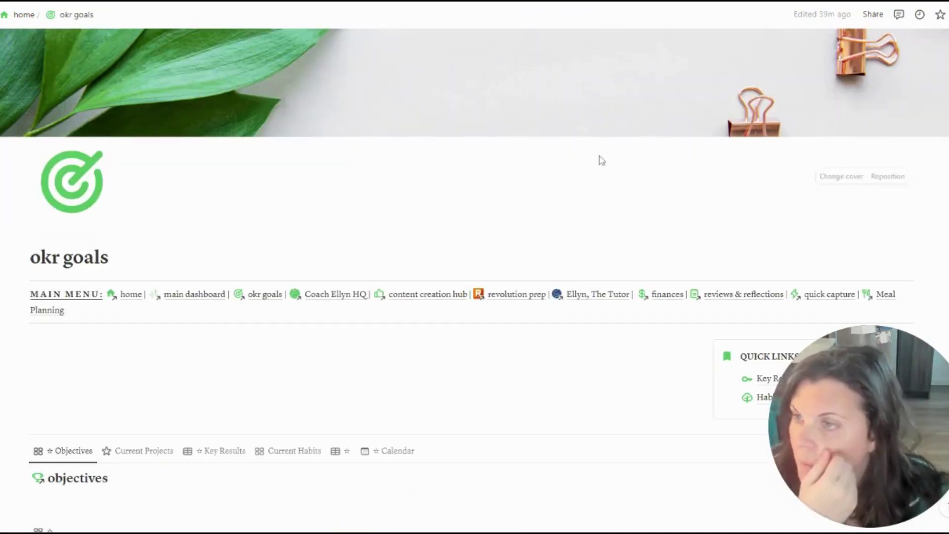
Look over the okr goals page, including its quick links, objectives, months and My Week in Hours sections
scroll(601, 161, down, 3)
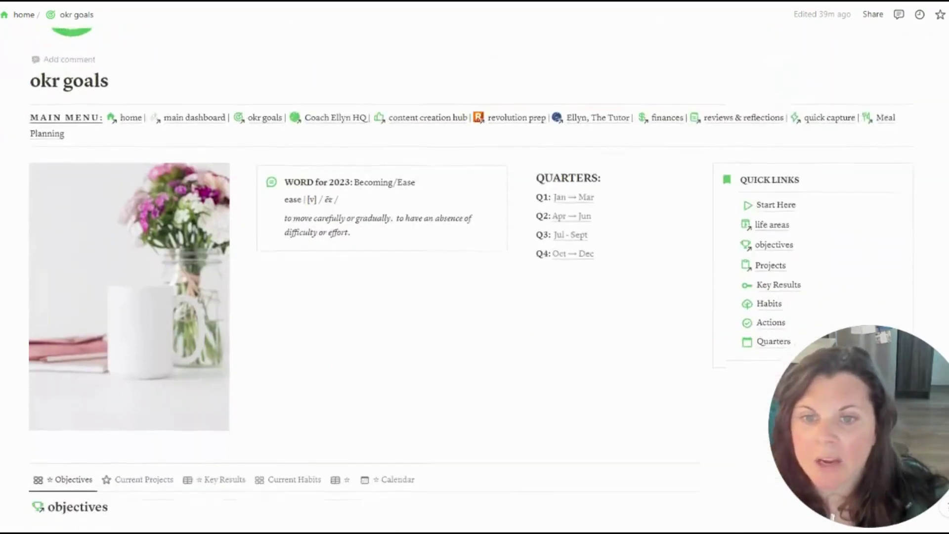
scroll(403, 127, down, 1)
scroll(596, 221, down, 7)
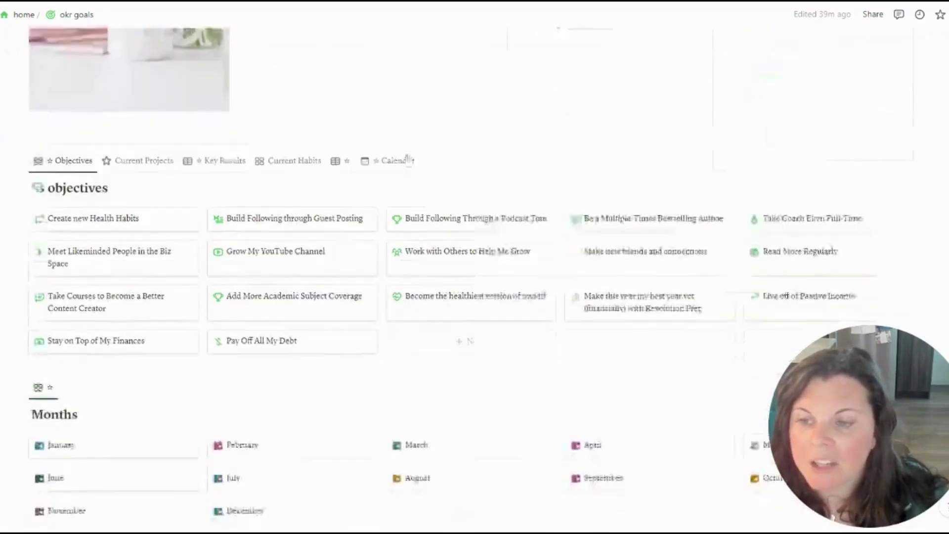
scroll(596, 221, down, 5)
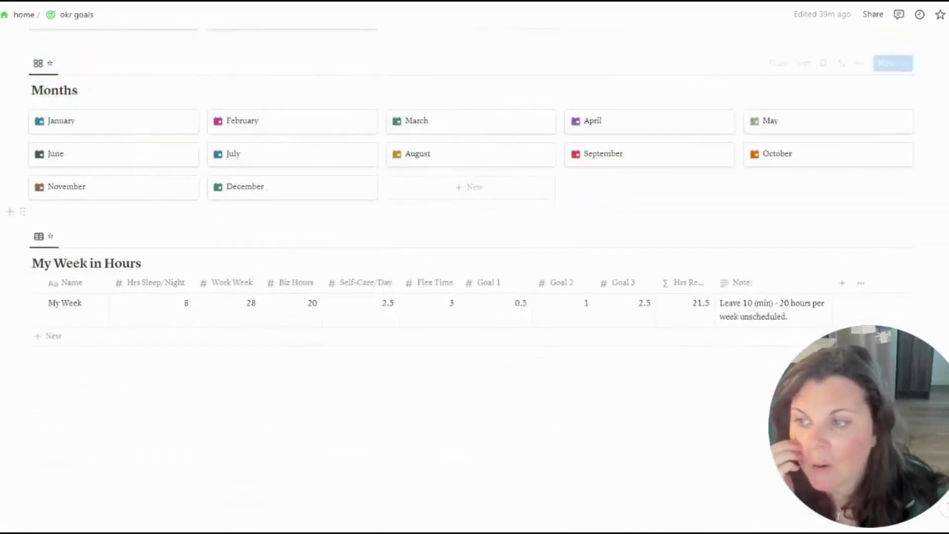
scroll(596, 221, up, 15)
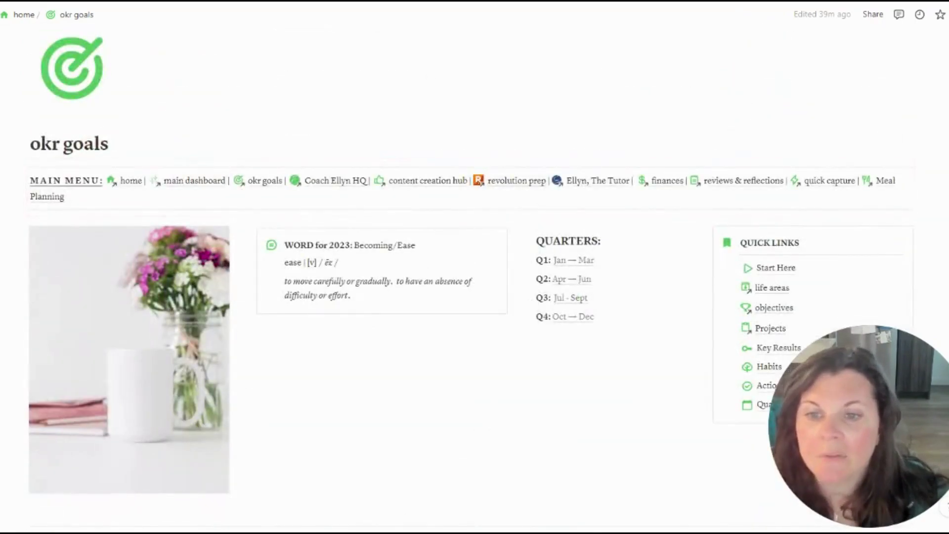
scroll(568, 257, down, 5)
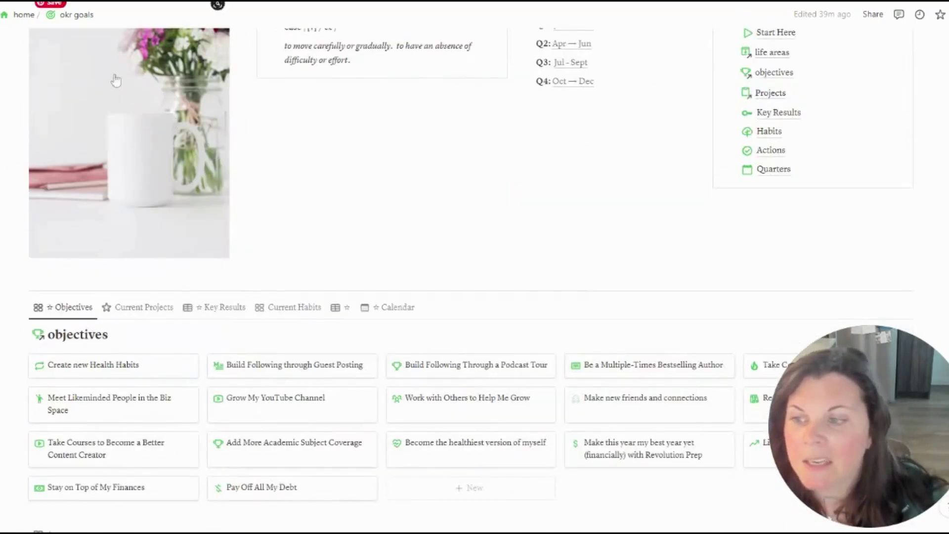
Go home, open the travel planner page, remove its cover image and look over its upcoming and past trips
click(22, 14)
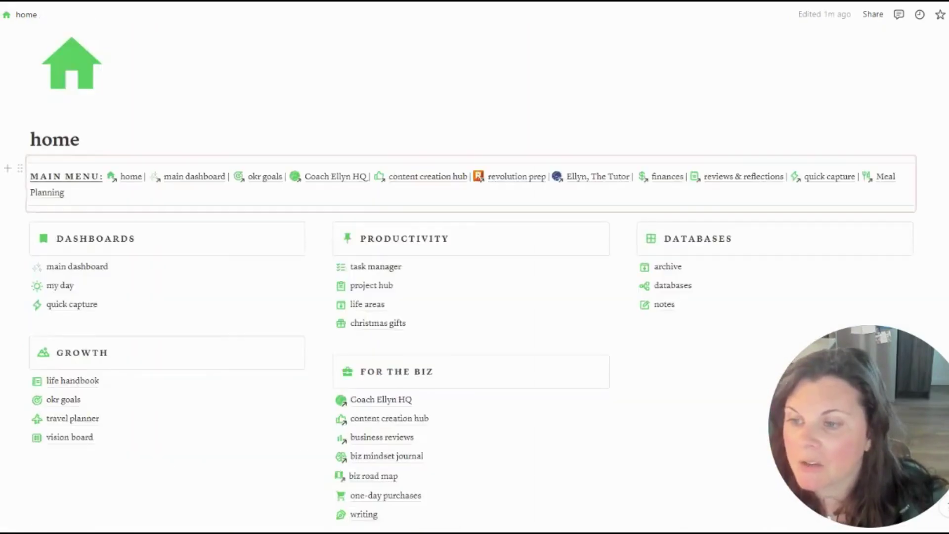
scroll(65, 247, down, 4)
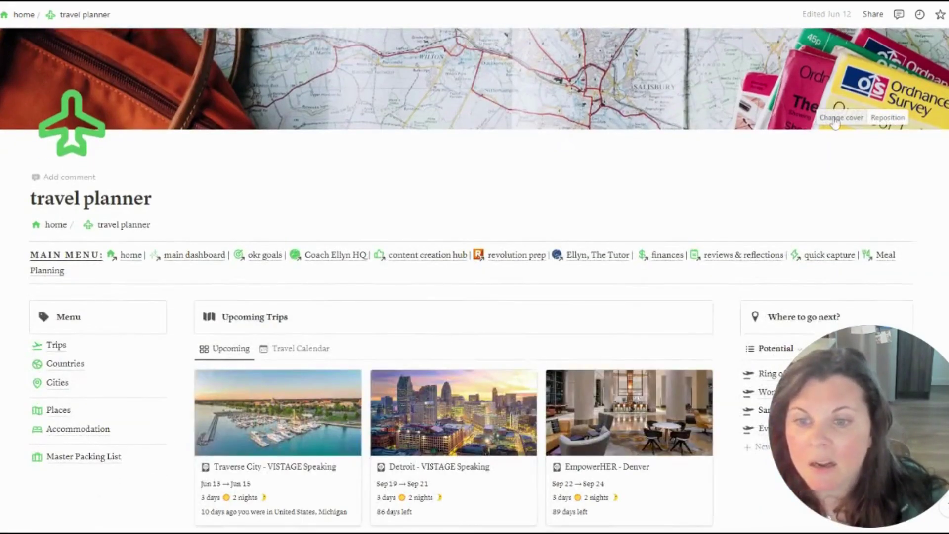
click(834, 122)
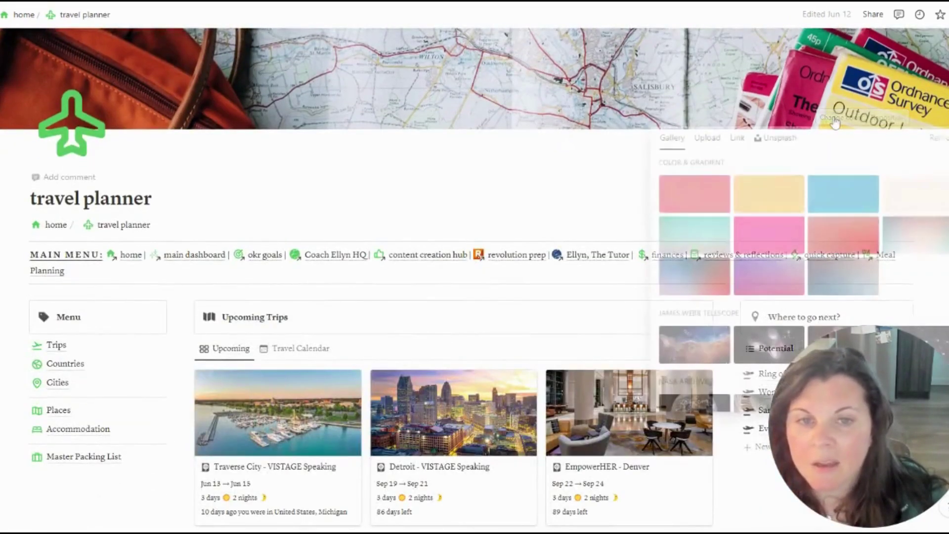
click(938, 138)
scroll(915, 197, down, 7)
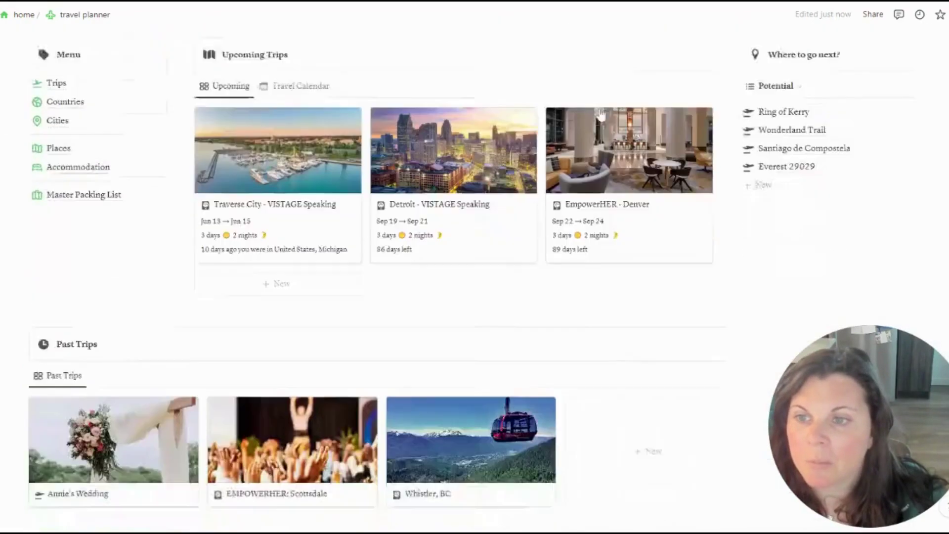
scroll(279, 275, up, 4)
scroll(279, 275, down, 1)
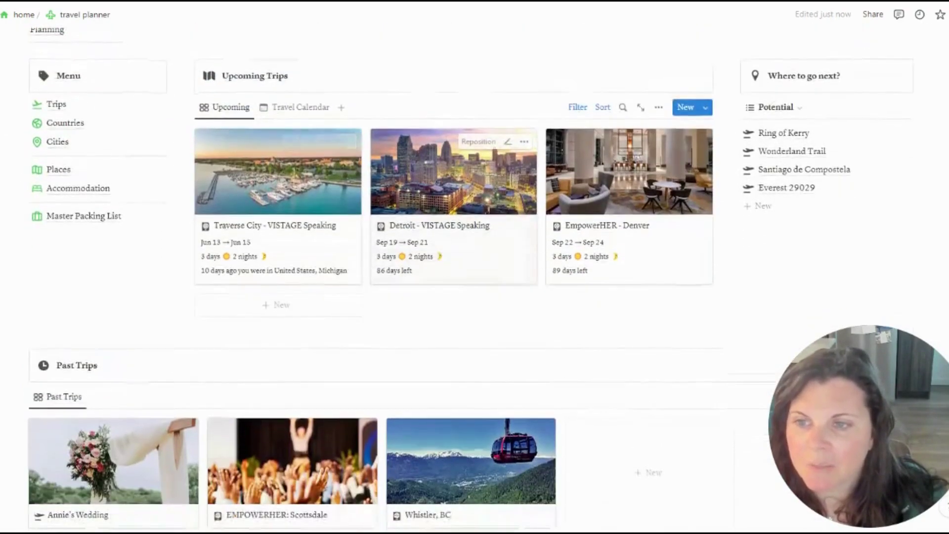
Set the status of the Traverse City - VISTAGE Speaking trip to Past and close the trip
click(329, 251)
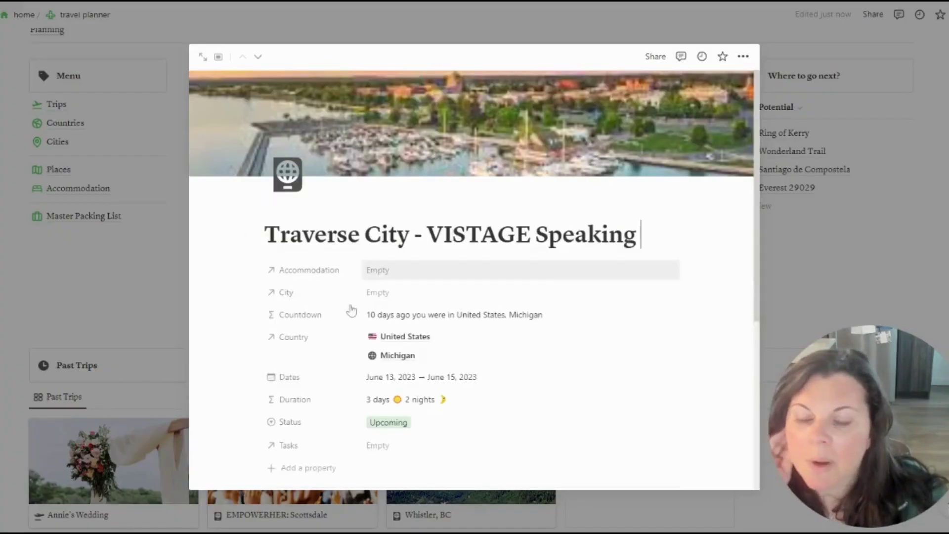
click(417, 423)
click(394, 460)
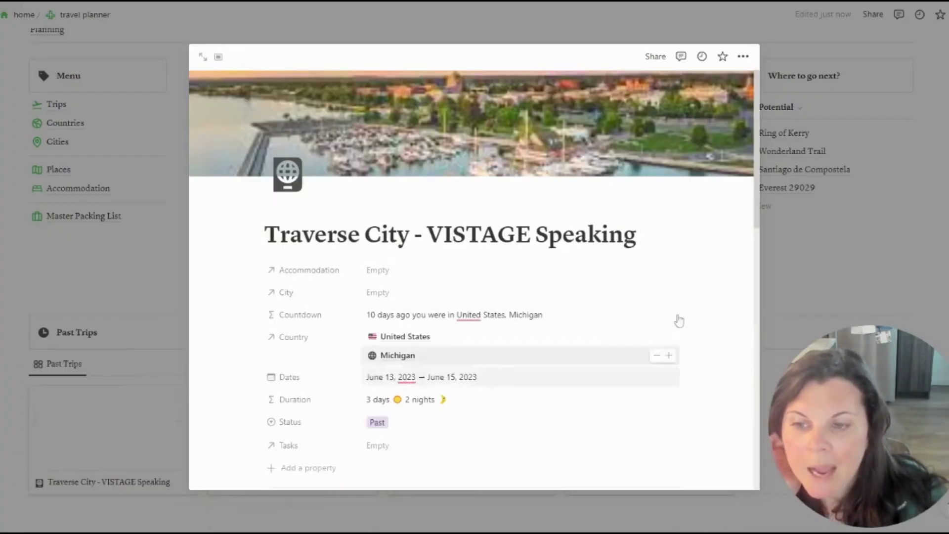
click(786, 251)
Return home, open the vision board and look through its image gallery
scroll(227, 237, up, 5)
click(50, 218)
click(69, 496)
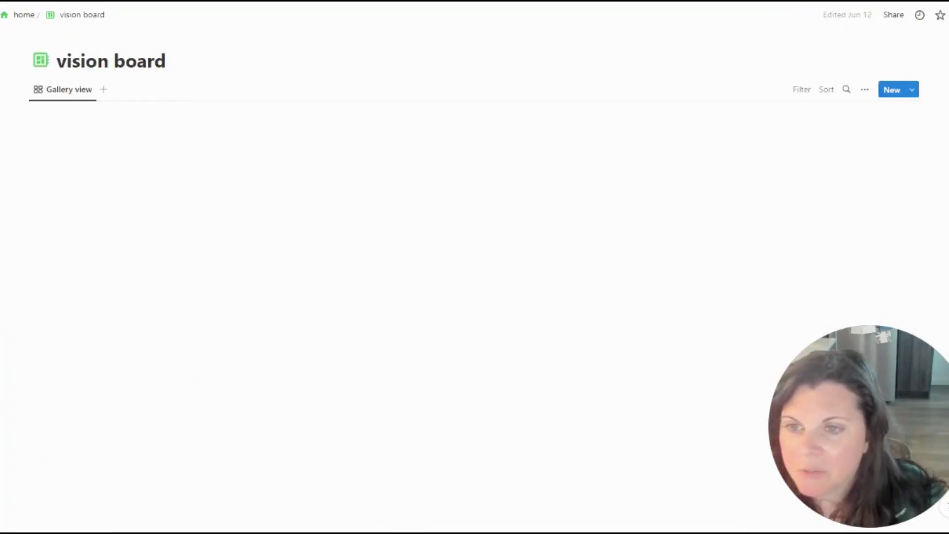
scroll(806, 277, down, 7)
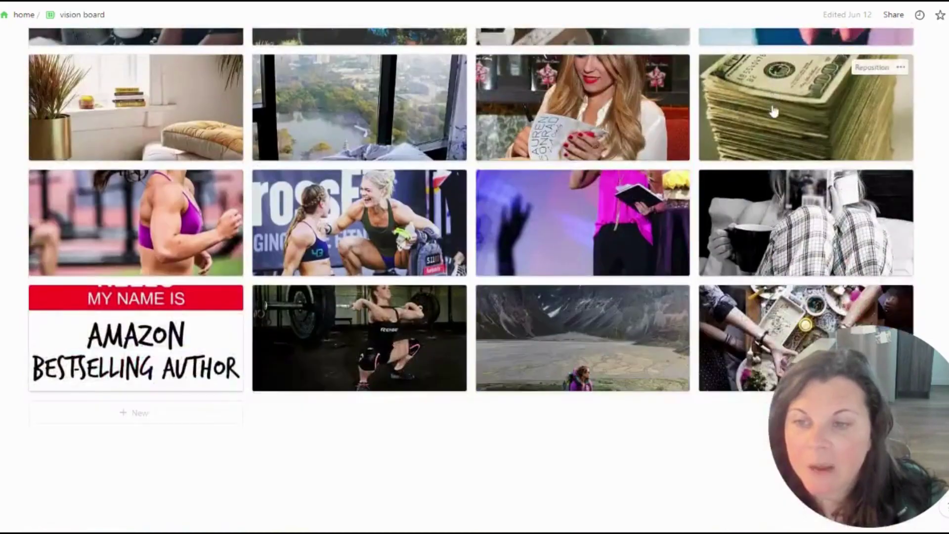
scroll(806, 277, up, 8)
scroll(571, 180, down, 7)
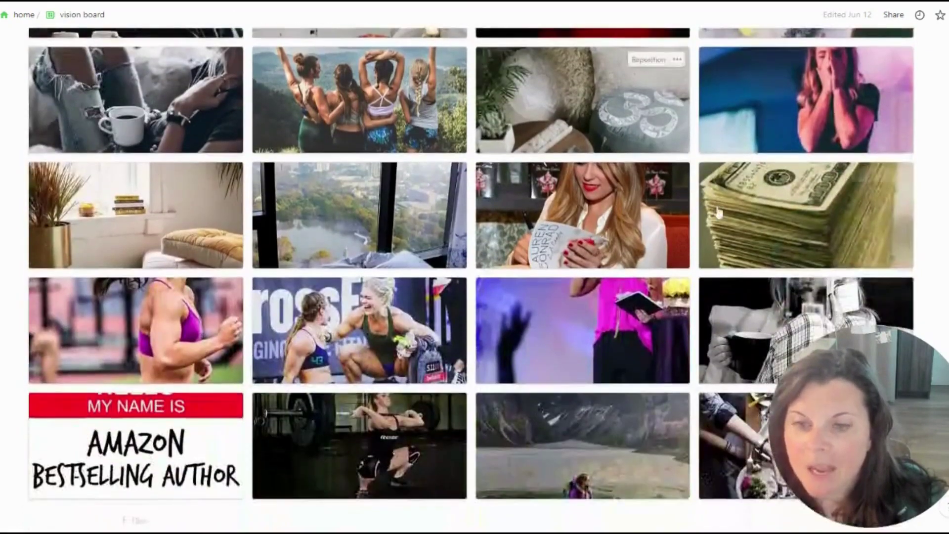
scroll(571, 180, up, 7)
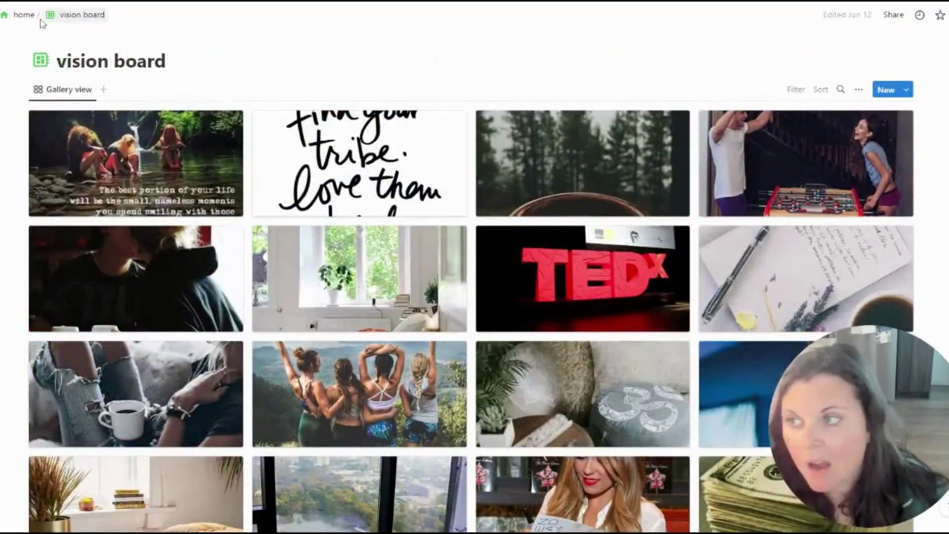
Go home, open the task manager page, replace its cover with an uploaded desk photo and look over the page
click(25, 14)
scroll(396, 159, down, 4)
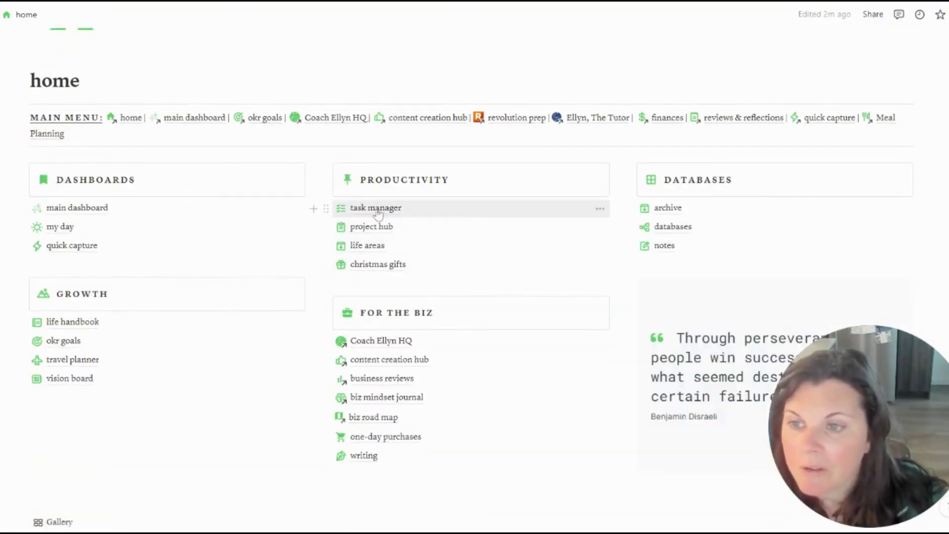
click(376, 208)
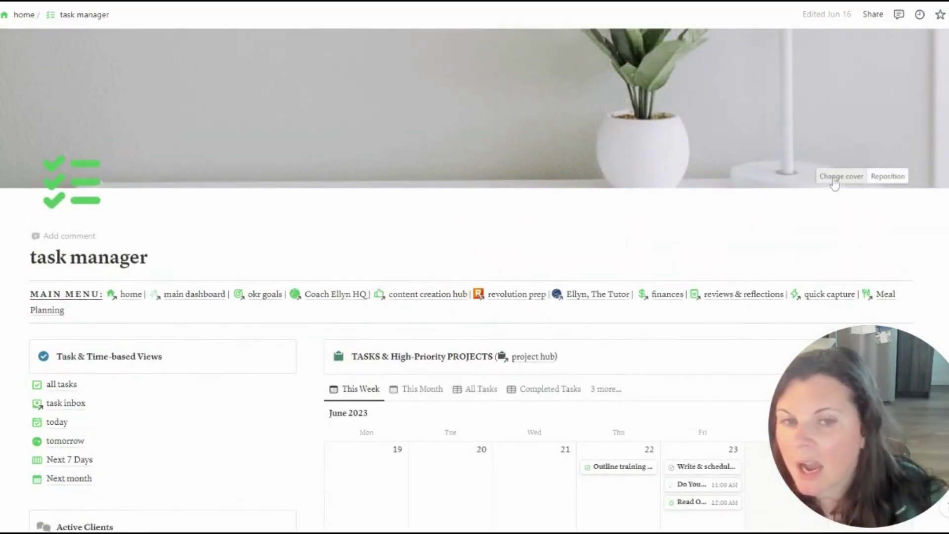
click(835, 177)
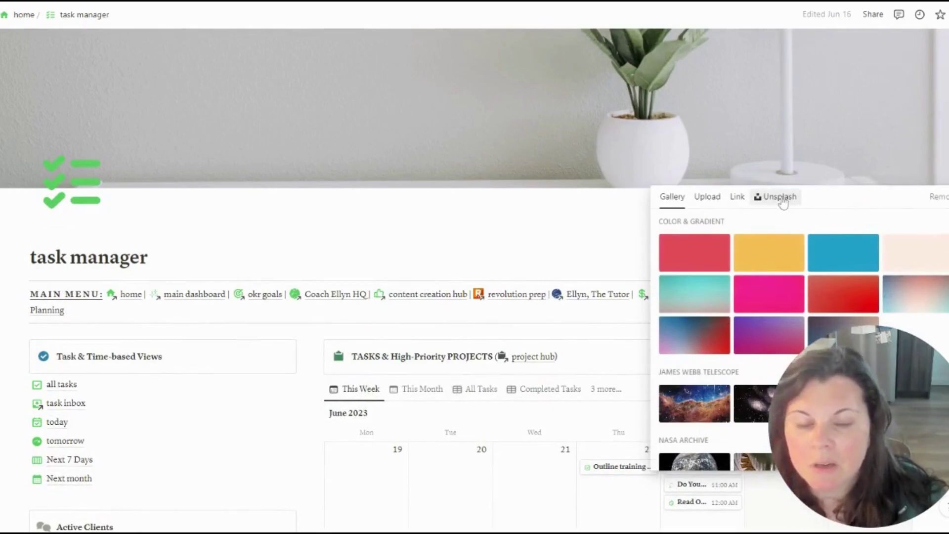
click(708, 198)
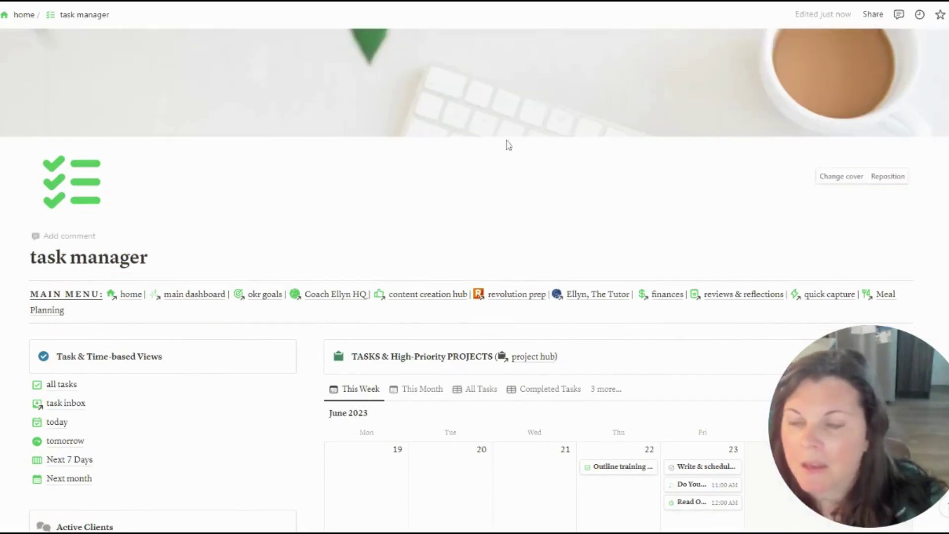
scroll(489, 130, down, 3)
scroll(662, 184, up, 3)
scroll(497, 161, down, 5)
scroll(492, 153, down, 4)
scroll(494, 155, up, 8)
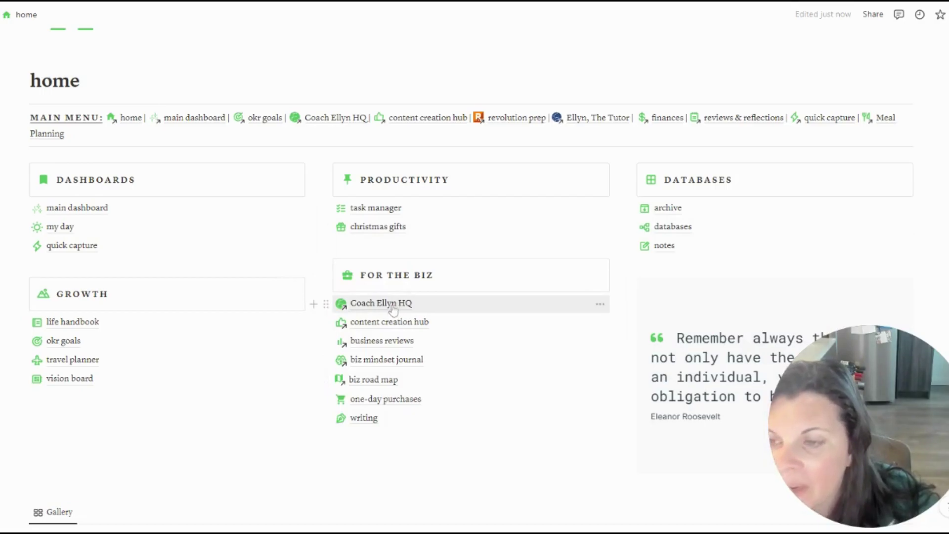
Check the content creation hub, return home, and open the business reviews page to remove its cover image
click(401, 324)
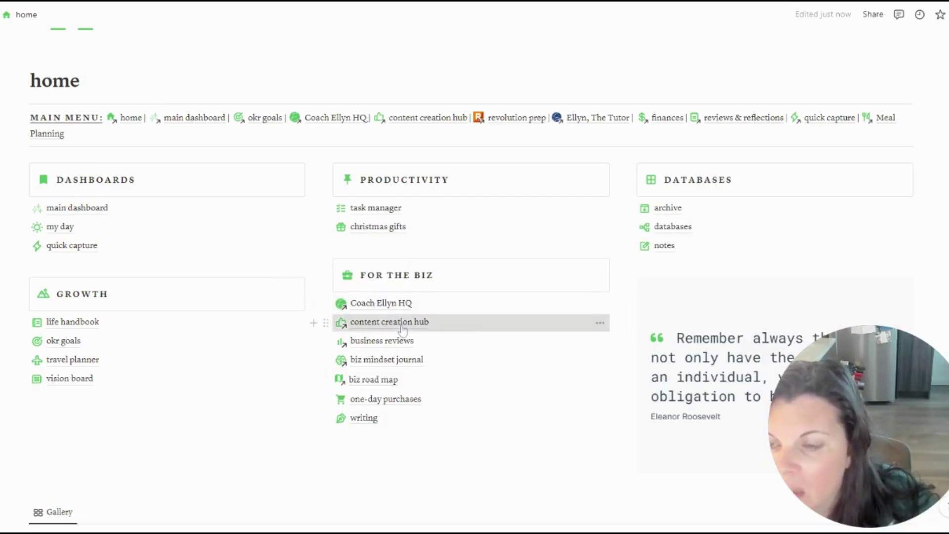
click(33, 7)
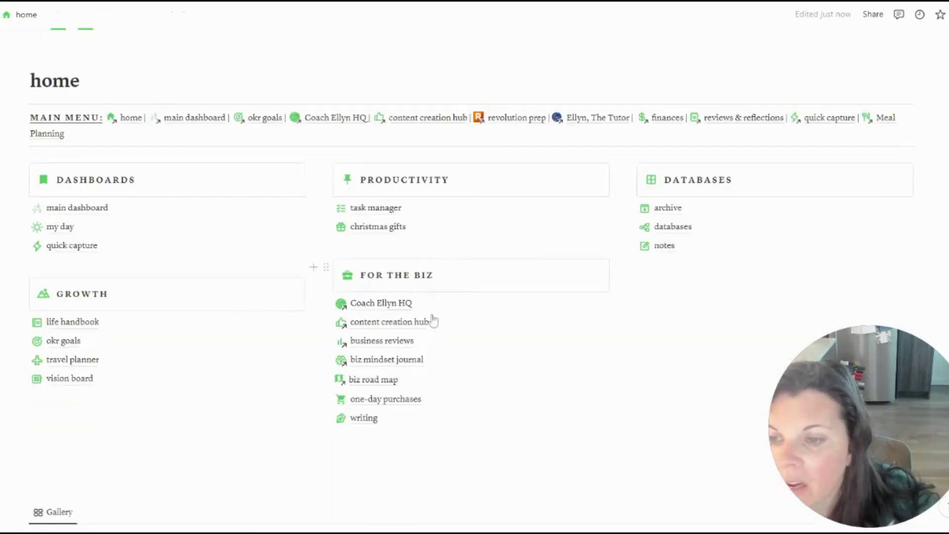
scroll(438, 322, down, 2)
click(387, 282)
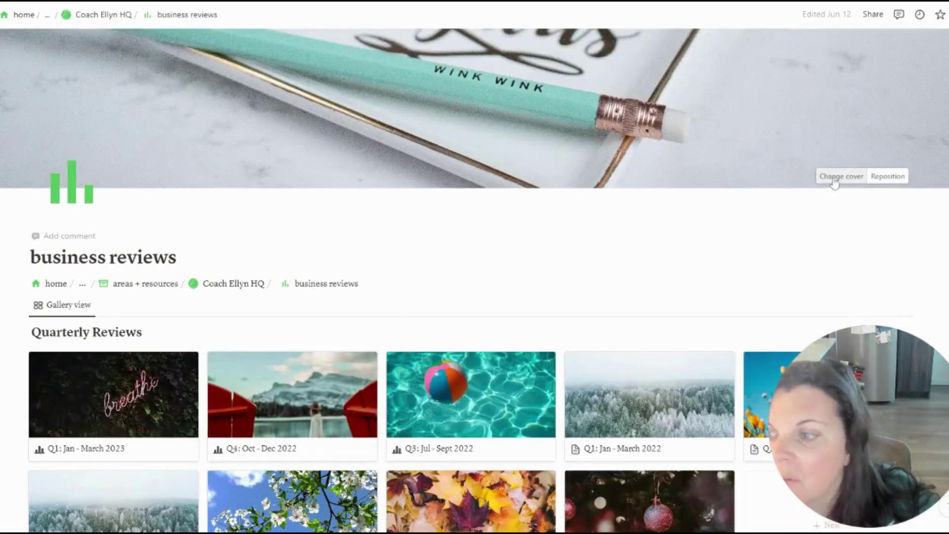
click(835, 178)
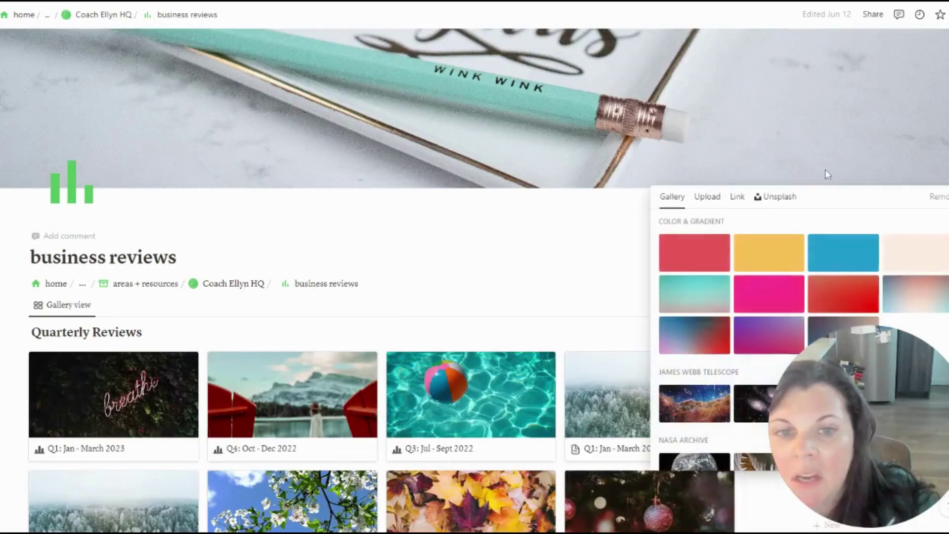
click(932, 197)
Open the Quarterly Reviews database from the business reviews page and give it a green briefcase icon
scroll(474, 297, down, 5)
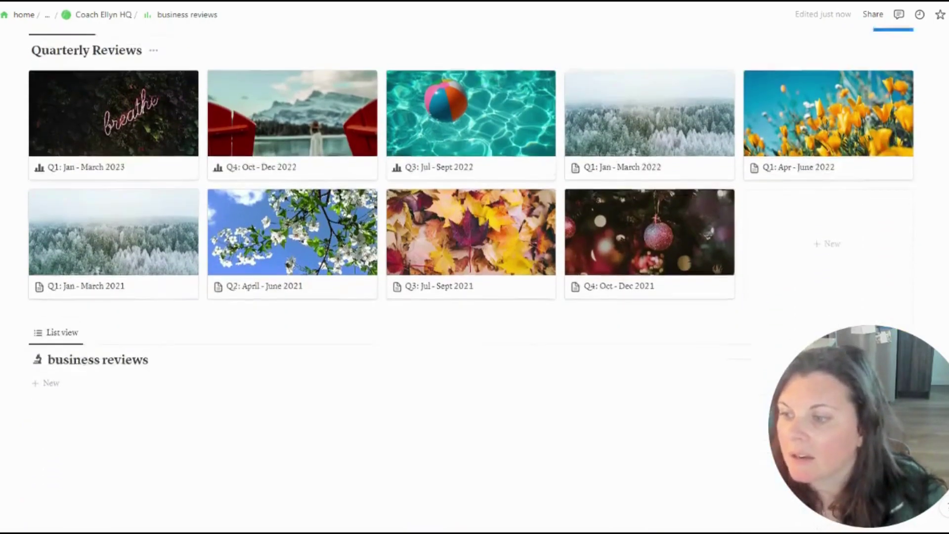
scroll(475, 267, down, 1)
scroll(475, 267, up, 4)
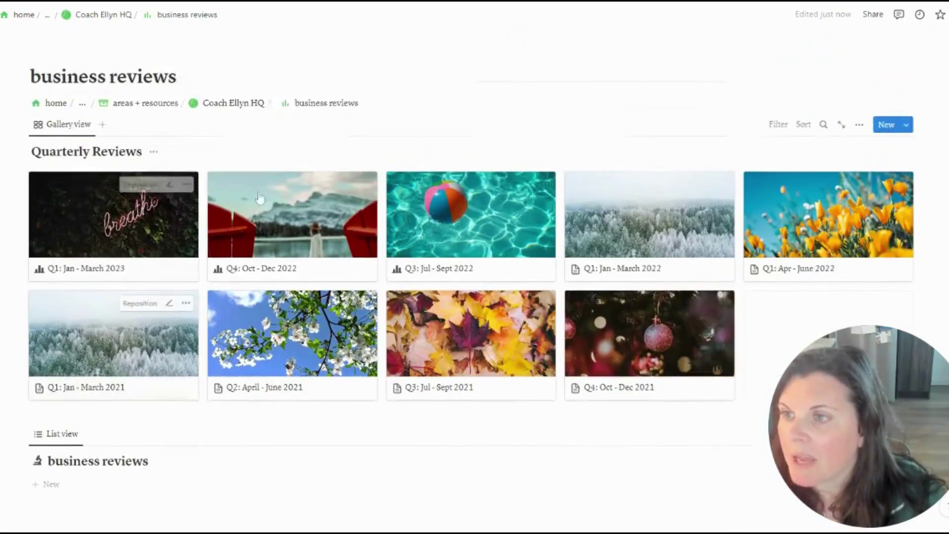
click(86, 180)
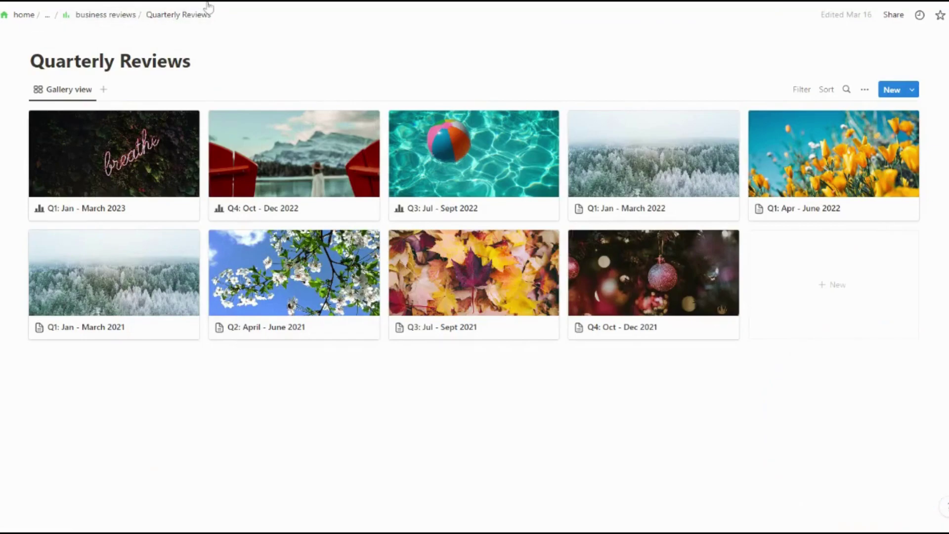
click(52, 39)
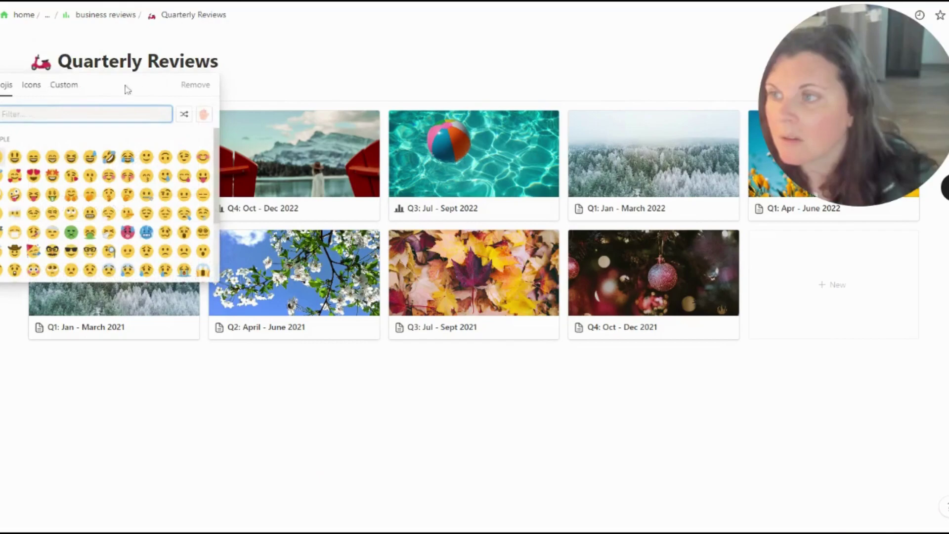
click(63, 86)
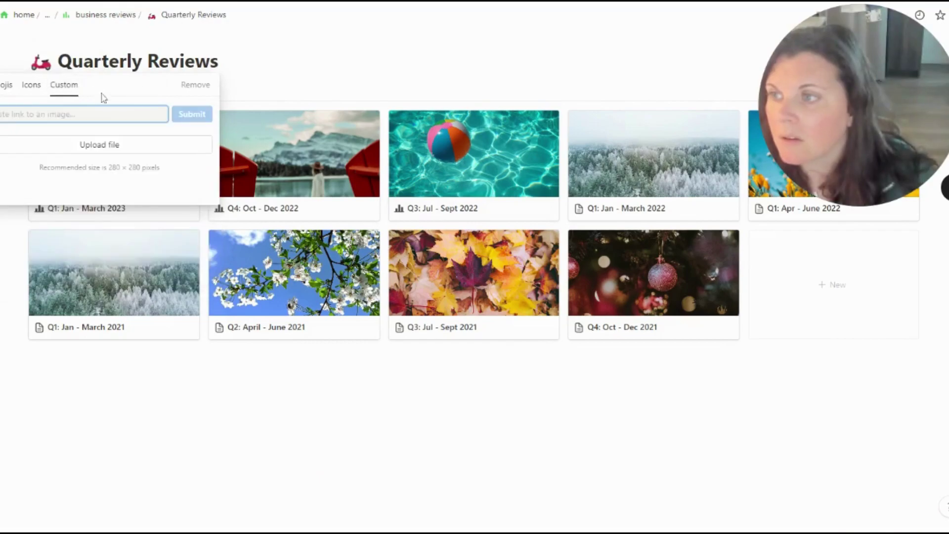
click(206, 118)
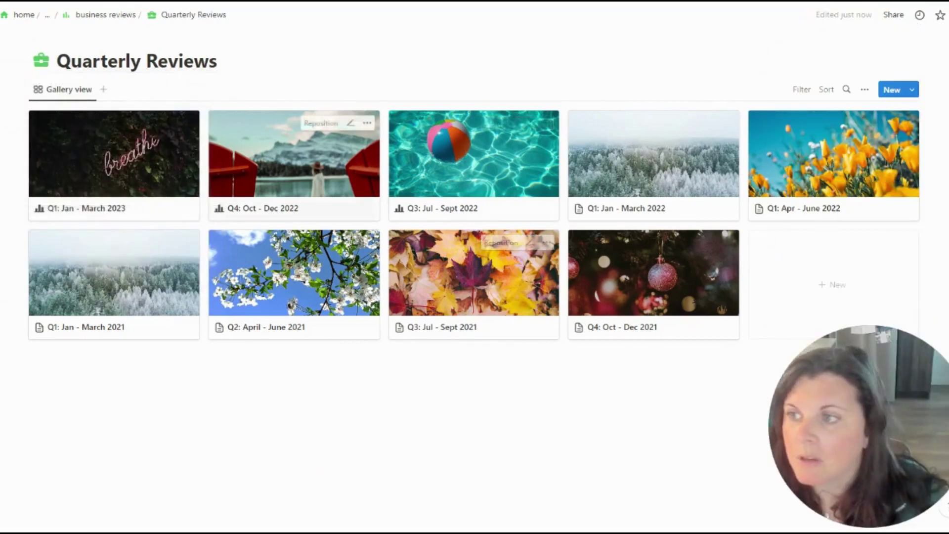
Move the Quarterly Reviews database to the Coach Ellyn HQ page
click(946, 15)
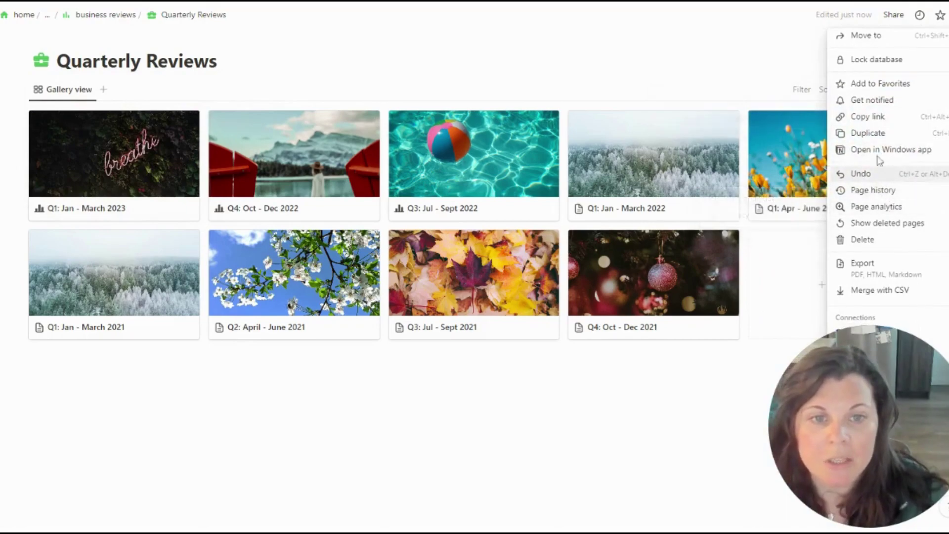
drag(879, 417, 699, 432)
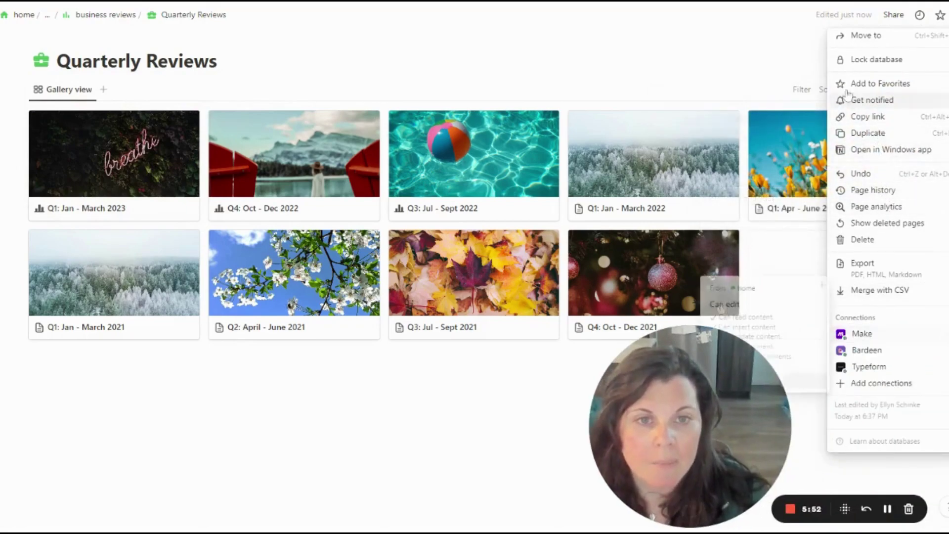
click(867, 36)
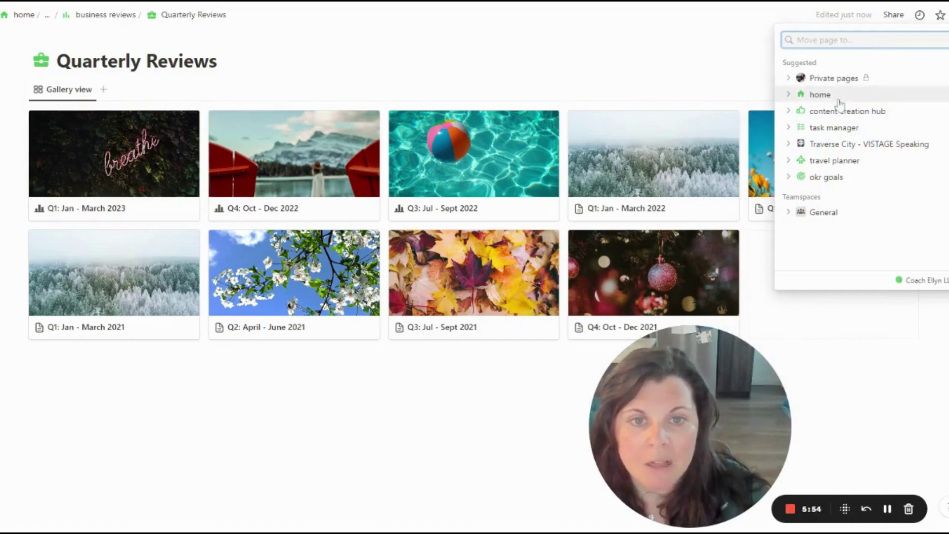
text(Coach)
key(Return)
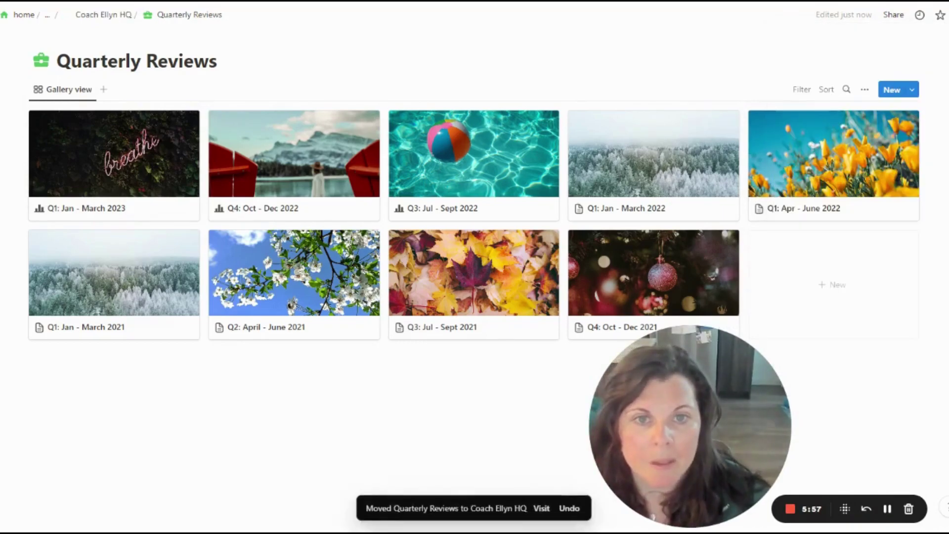
Return to the Coach Ellyn HQ page, find the moved Quarterly Reviews gallery and check its view options
click(92, 19)
scroll(618, 178, down, 15)
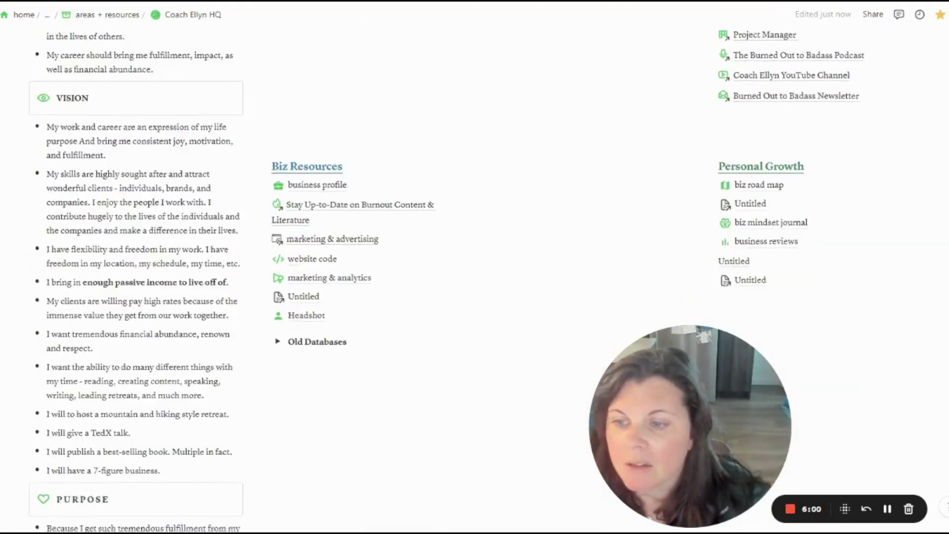
scroll(474, 267, down, 15)
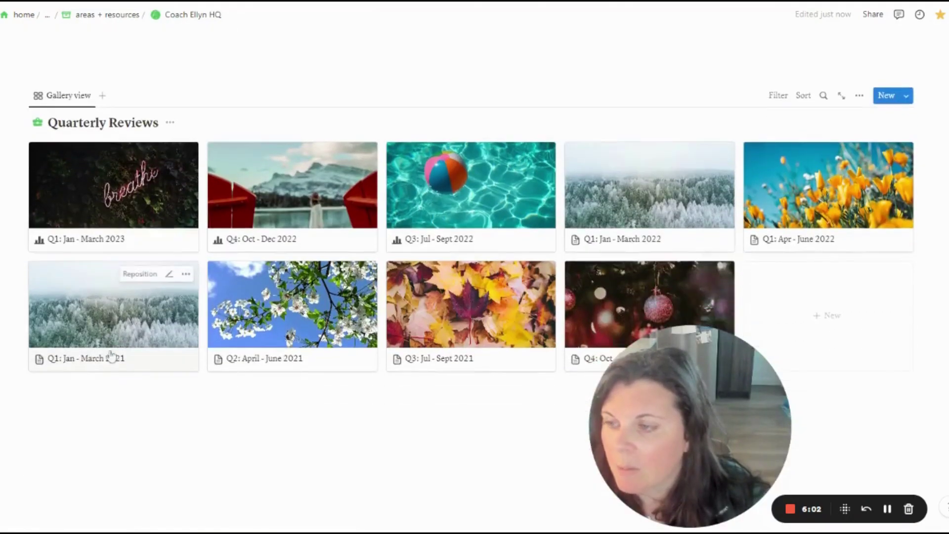
scroll(474, 267, up, 2)
scroll(474, 267, up, 2)
click(859, 271)
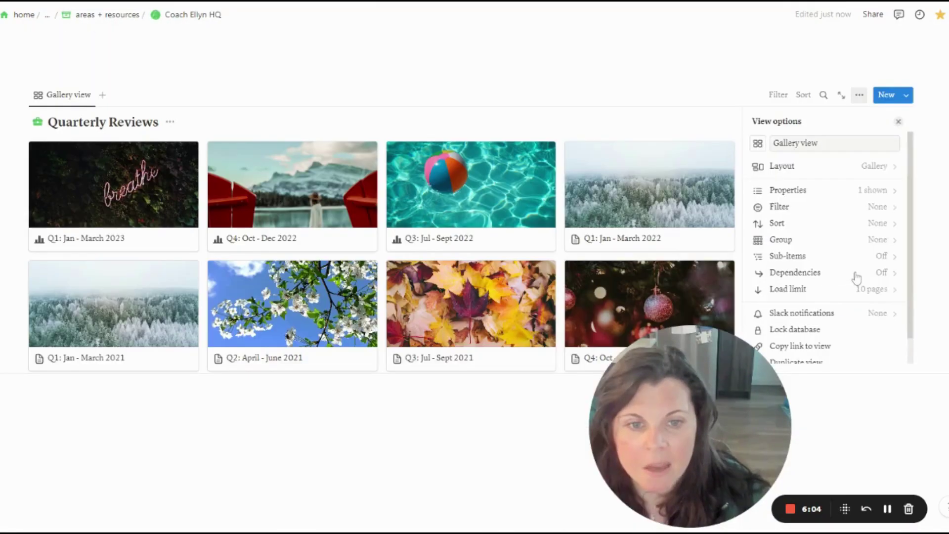
scroll(810, 336, down, 2)
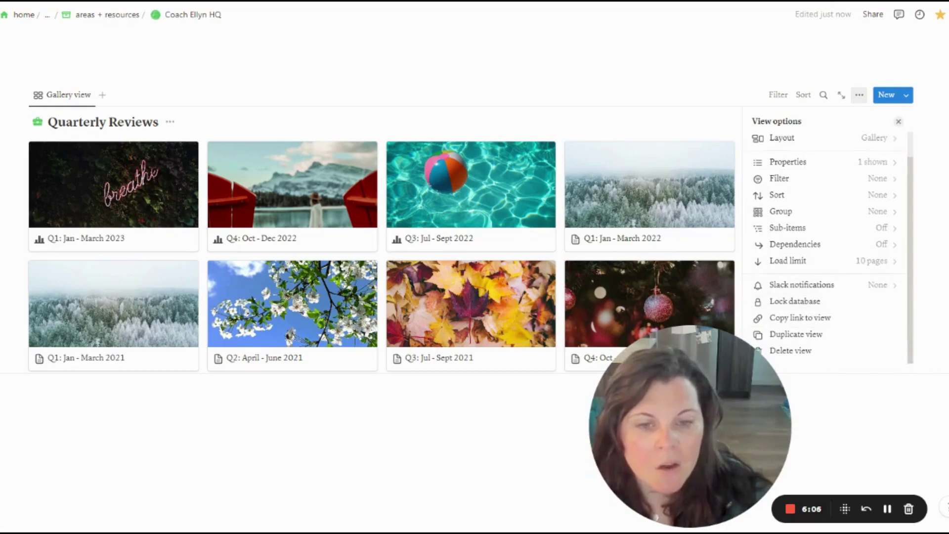
click(30, 383)
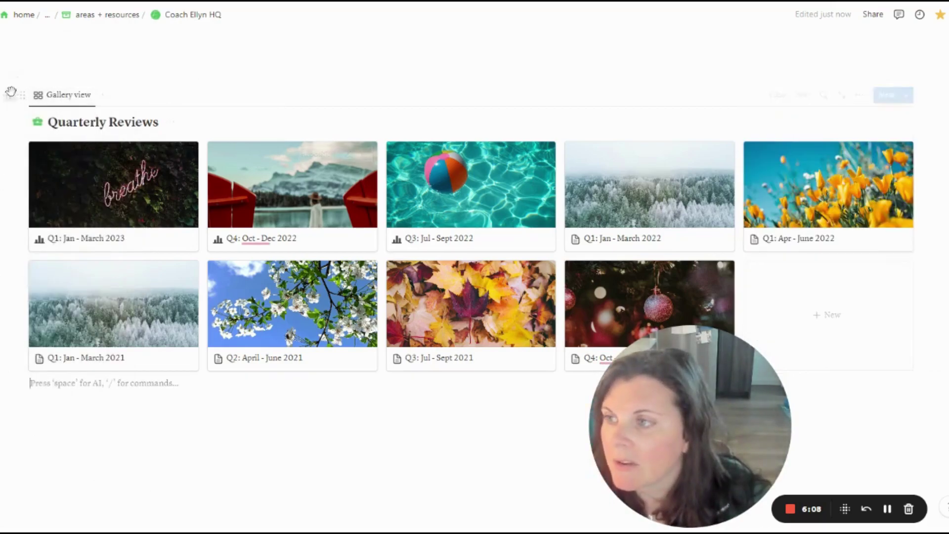
Turn the inline Quarterly Reviews database into a page and move it into the Personal Growth list
click(23, 94)
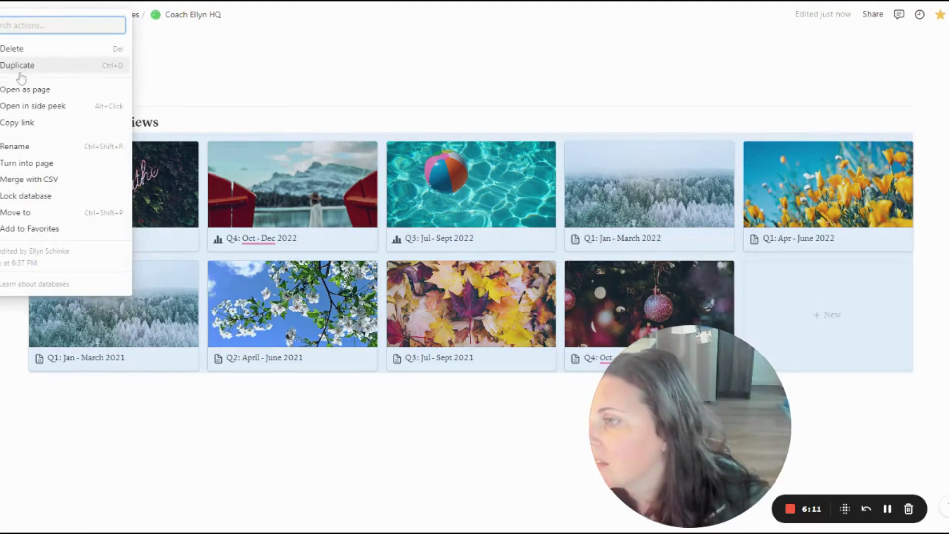
click(27, 162)
mouse_move(25, 344)
mouse_down()
mouse_move(387, 216)
mouse_move(376, 218)
mouse_move(505, 245)
mouse_move(721, 269)
mouse_move(731, 301)
mouse_up()
Check the business reviews database, then open the emptied business reviews page and delete it
click(766, 219)
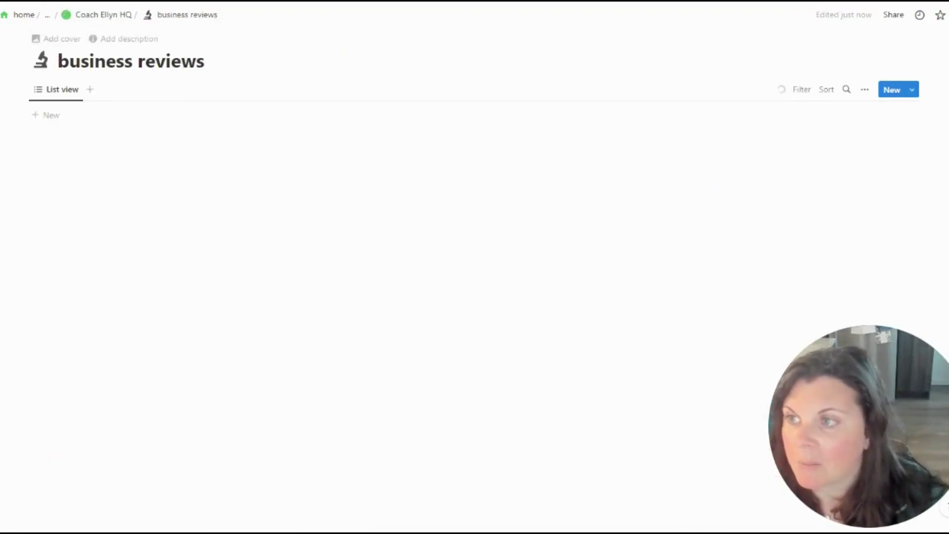
click(98, 19)
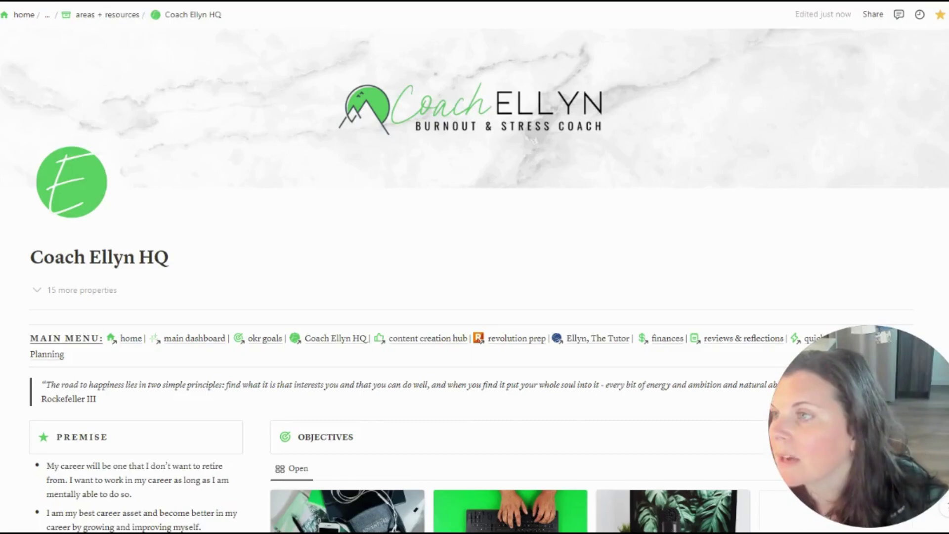
key(alt+Left)
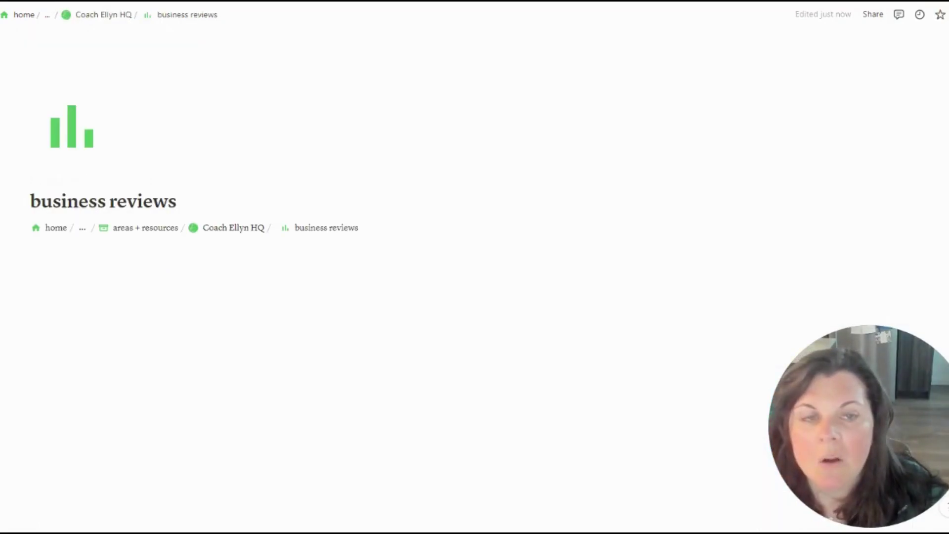
click(945, 15)
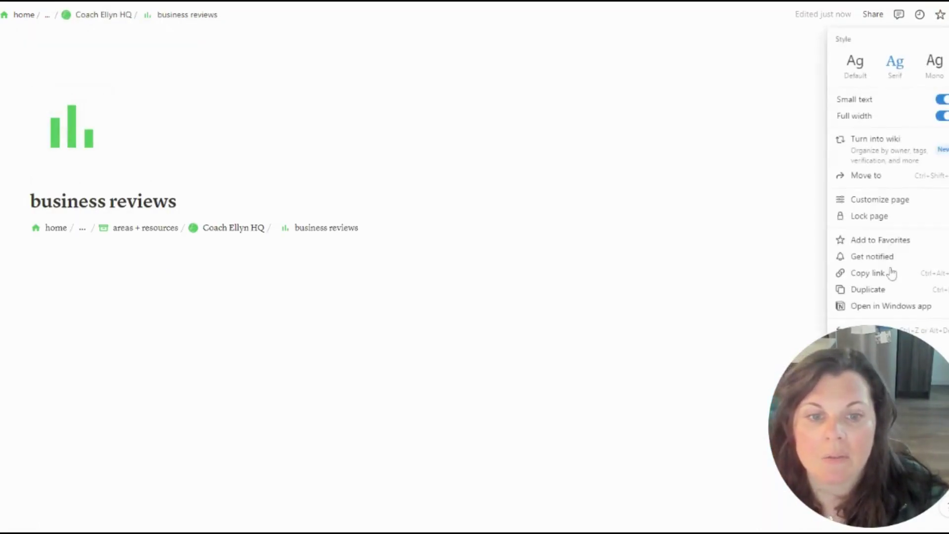
scroll(868, 244, down, 1)
mouse_move(874, 252)
scroll(873, 252, down, 1)
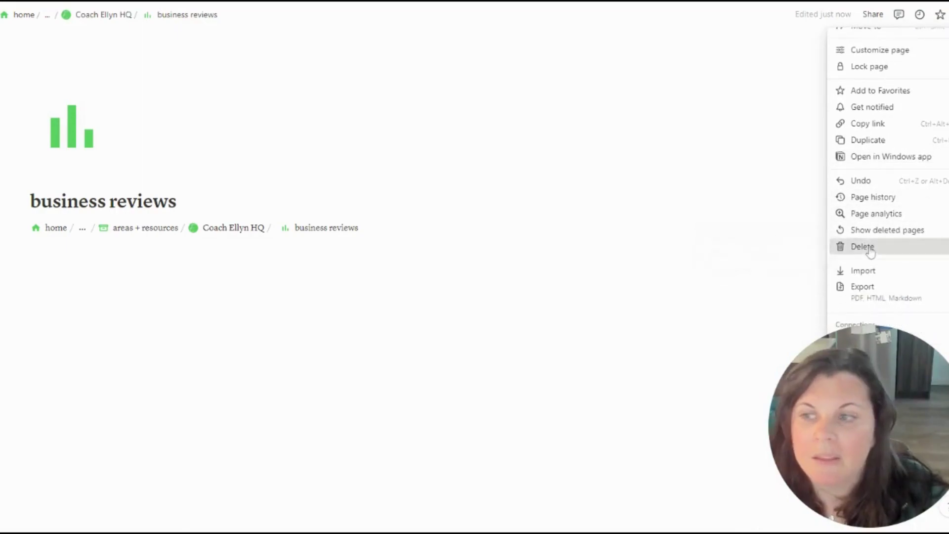
click(870, 249)
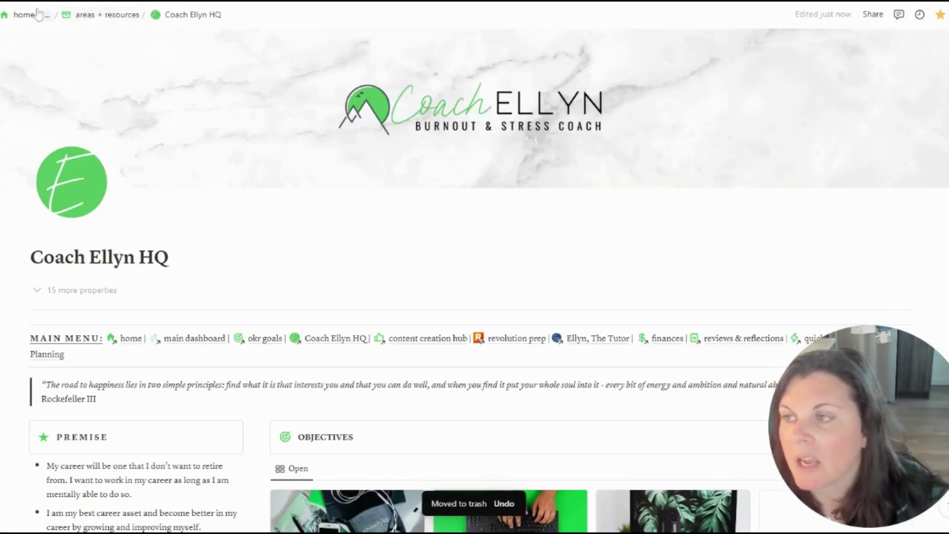
Return to the home page and delete the business reviews link from the For the Biz section
key(alt+Left)
scroll(773, 314, down, 5)
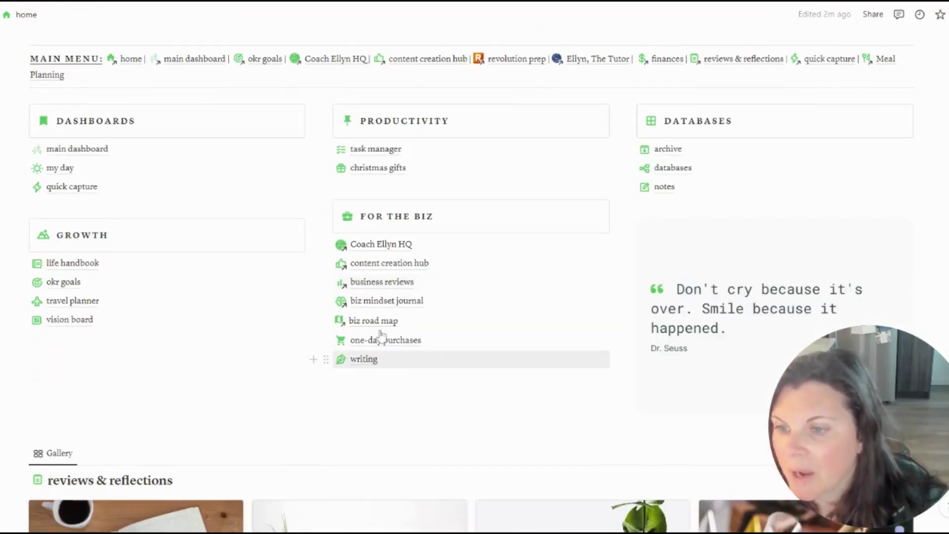
click(370, 285)
click(8, 7)
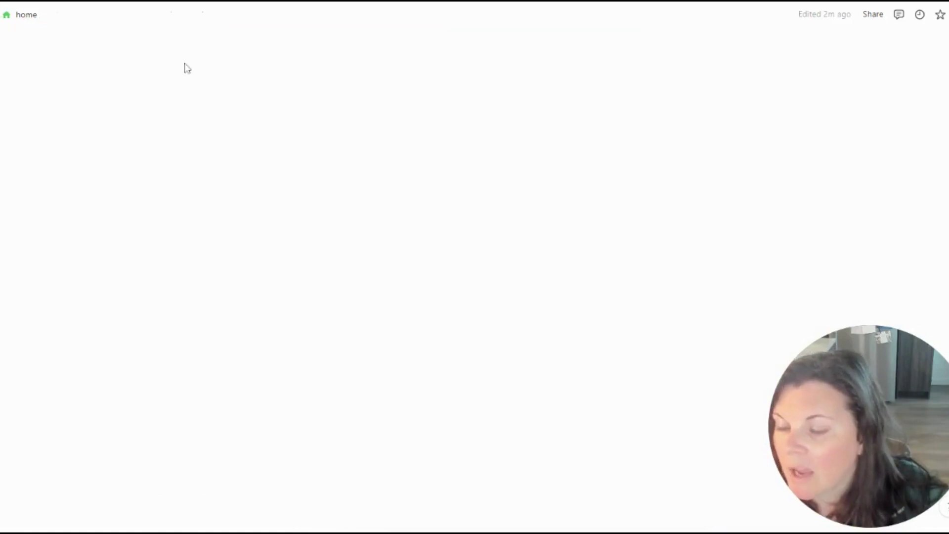
click(600, 286)
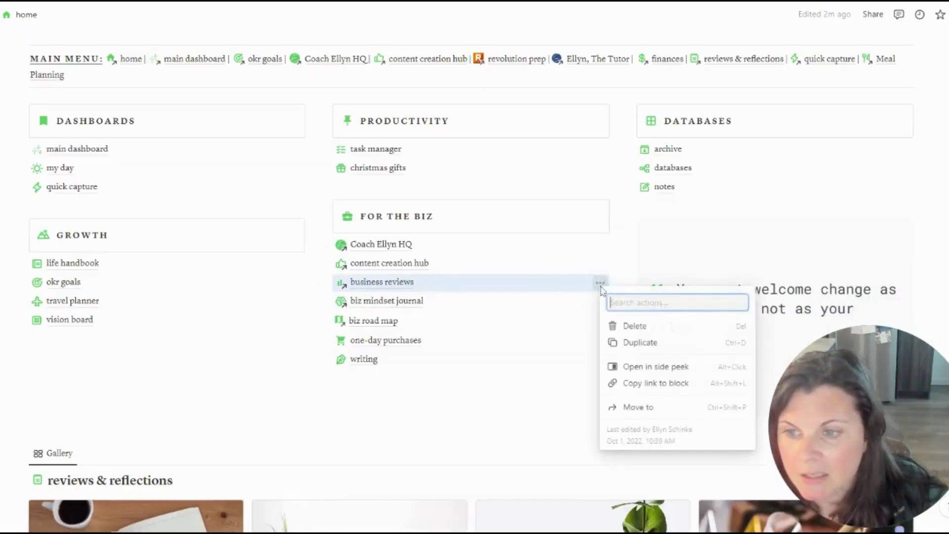
click(637, 326)
Open the biz mindset journal and replace its cover with an Unsplash photo found by searching for "mindset"
click(391, 283)
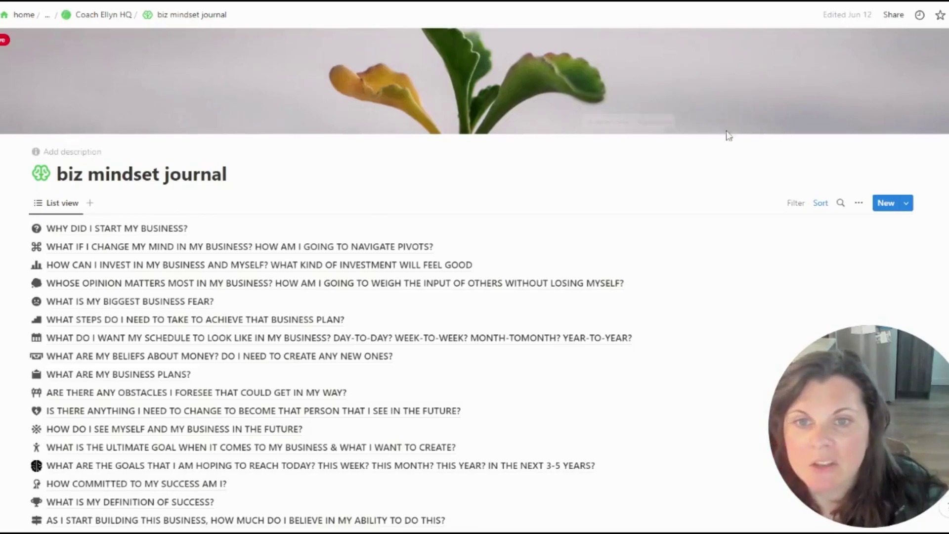
scroll(189, 123, down, 3)
scroll(852, 99, up, 3)
click(627, 124)
click(573, 148)
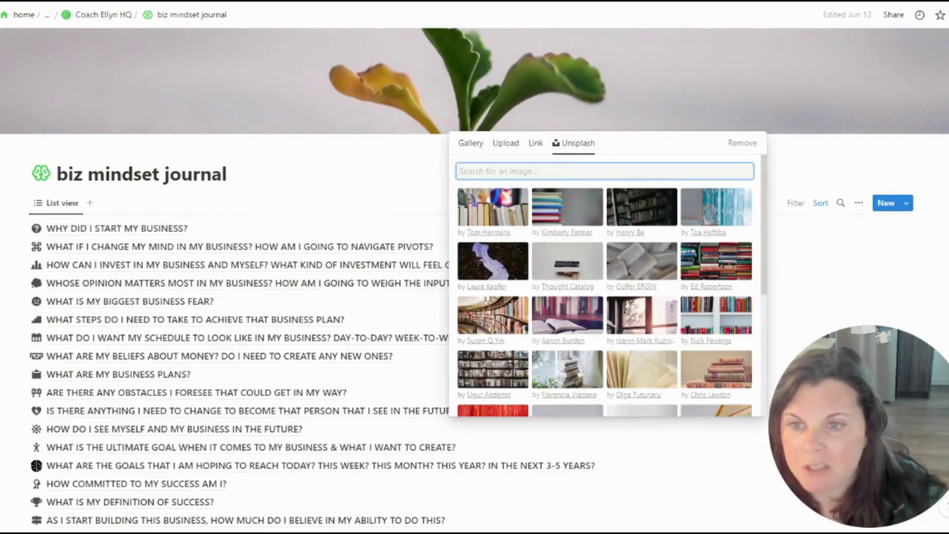
text(mindset)
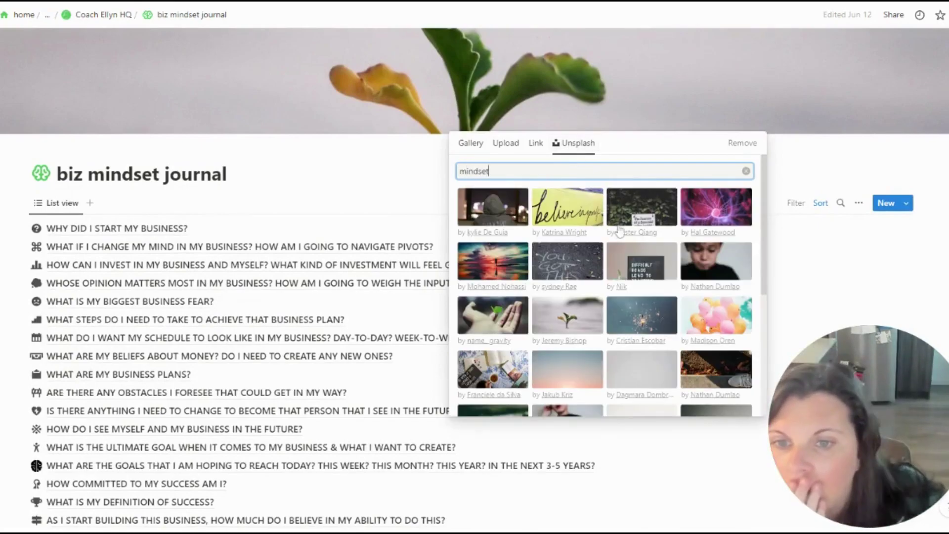
click(641, 207)
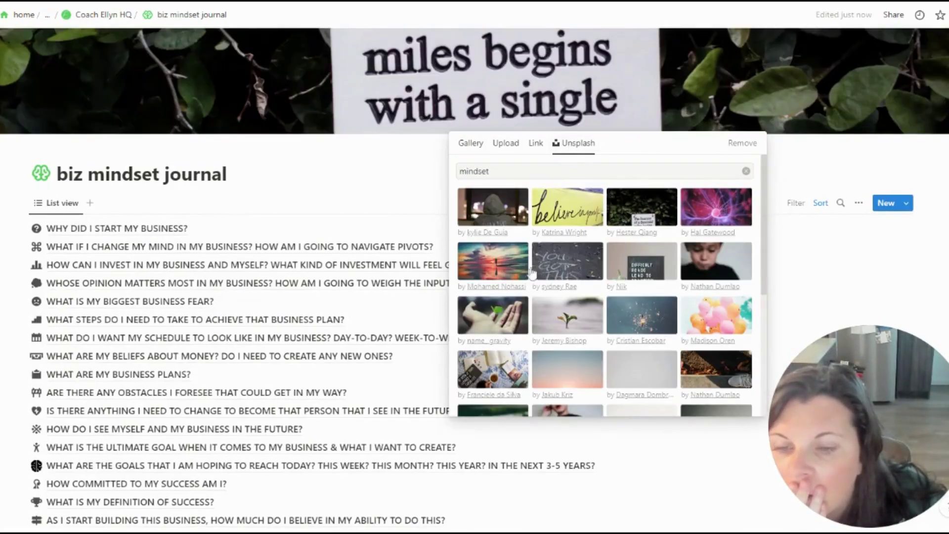
scroll(493, 317, down, 1)
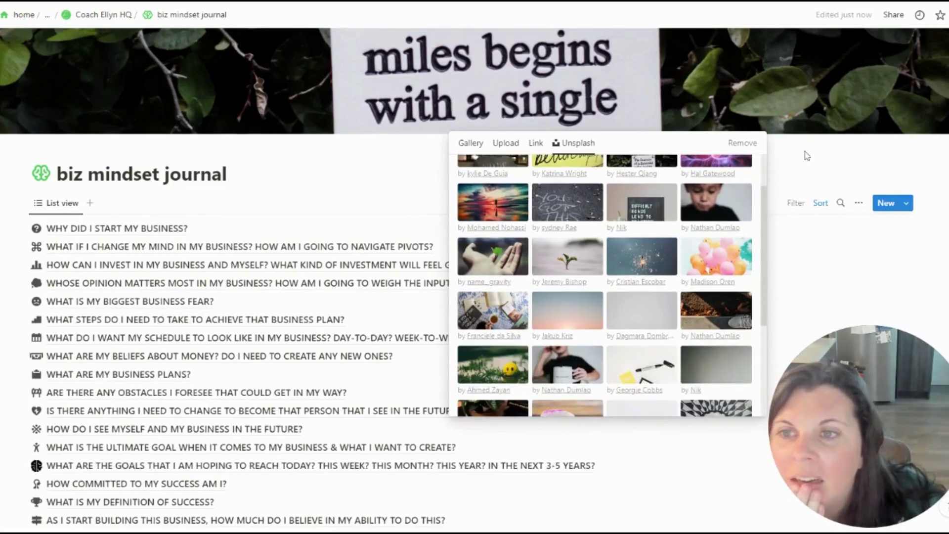
click(493, 311)
click(247, 89)
Go home, open the biz road map page and review its Active Goals/Projects board and Upcoming Goals section
click(24, 15)
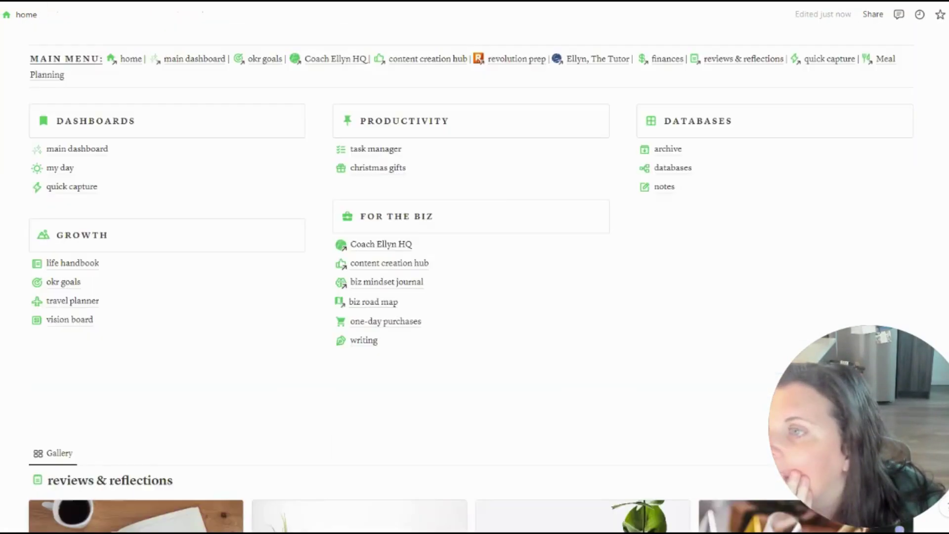
click(374, 302)
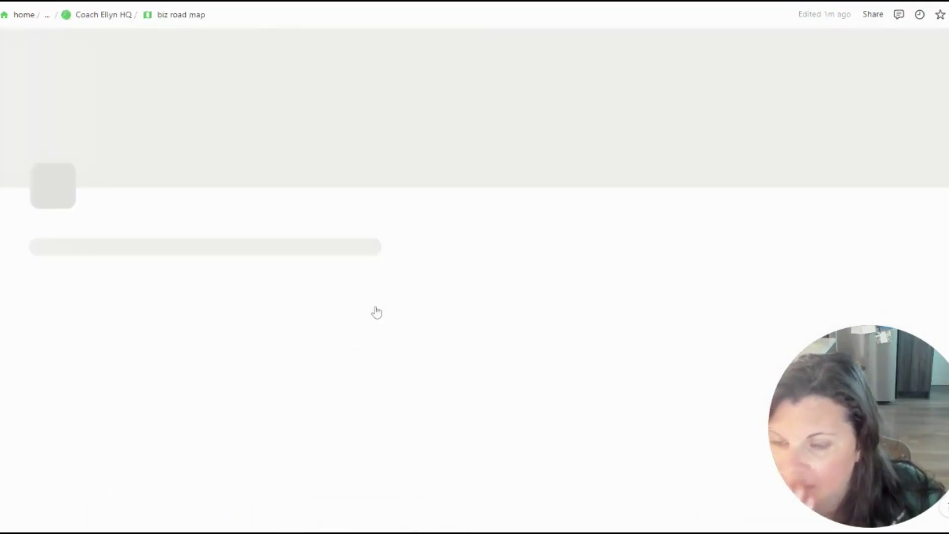
scroll(474, 267, down, 15)
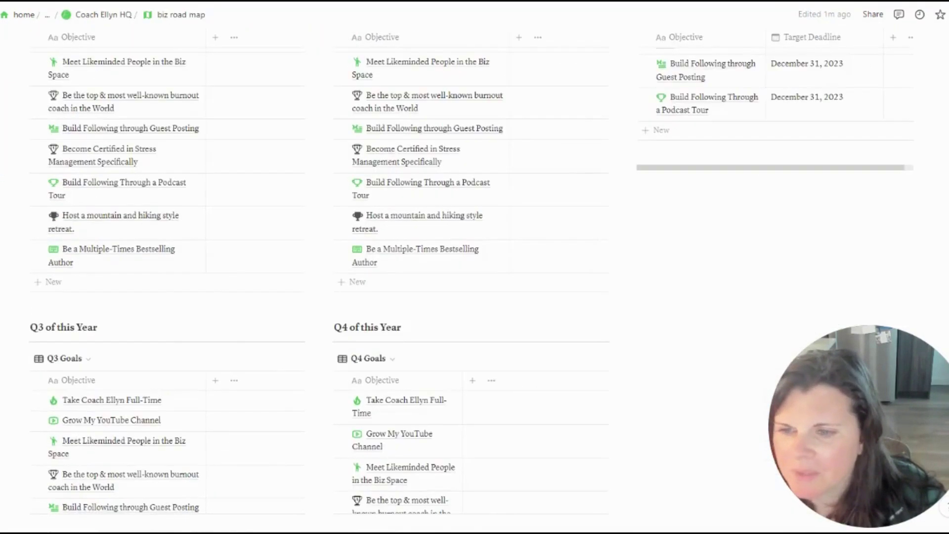
scroll(682, 242, up, 15)
scroll(682, 241, down, 6)
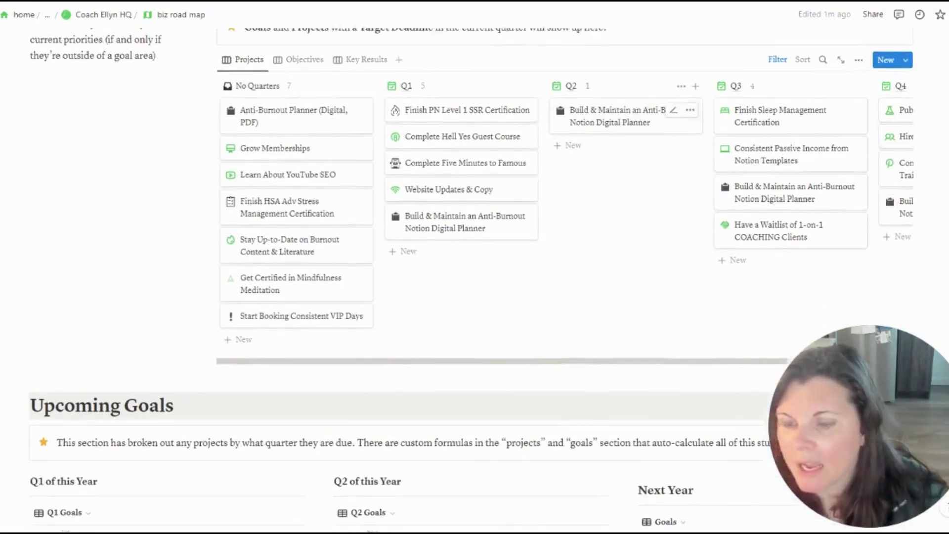
scroll(474, 267, up, 5)
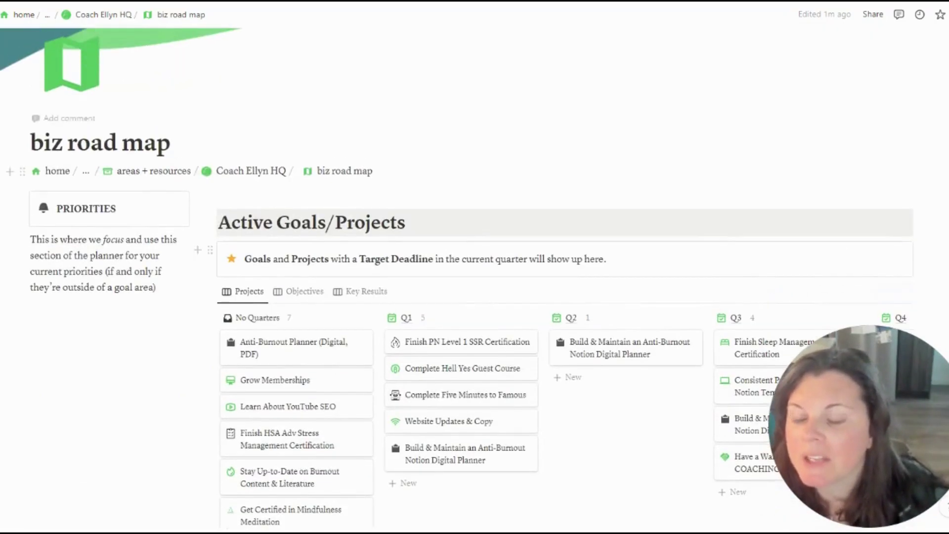
scroll(475, 267, down, 4)
scroll(475, 267, down, 1)
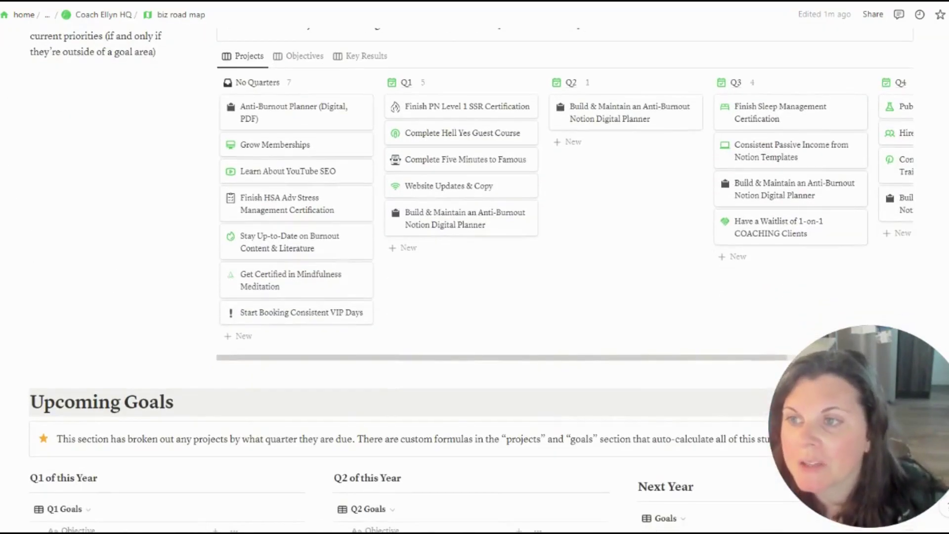
scroll(343, 220, up, 3)
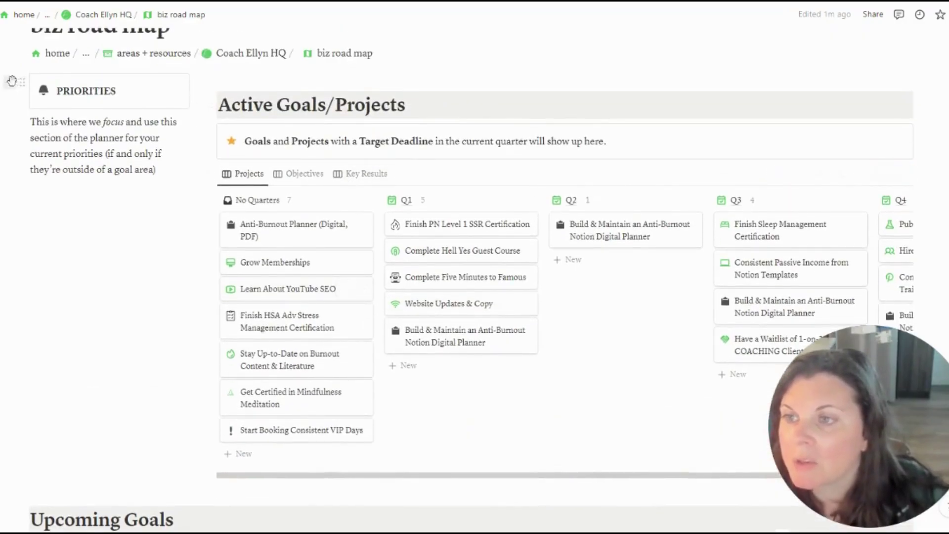
scroll(538, 239, down, 2)
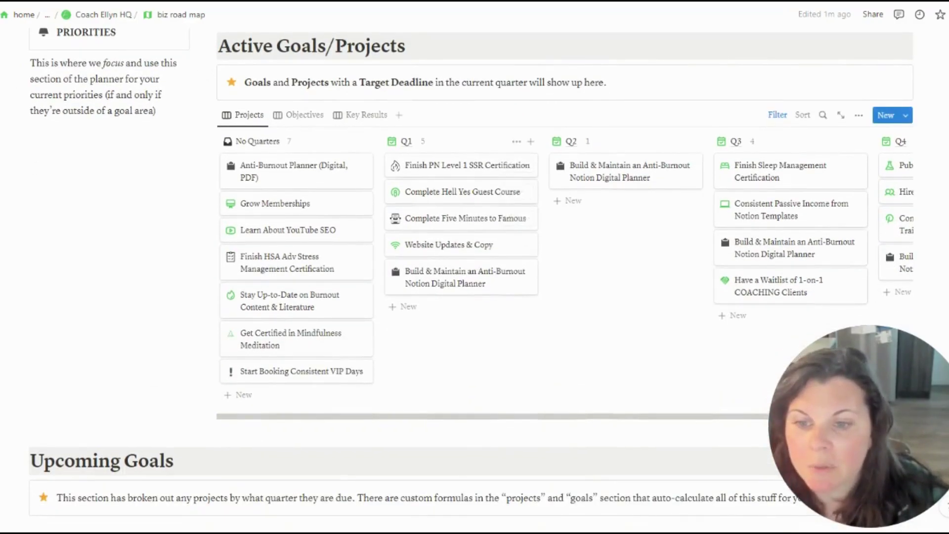
scroll(563, 267, right, 5)
scroll(564, 267, left, 5)
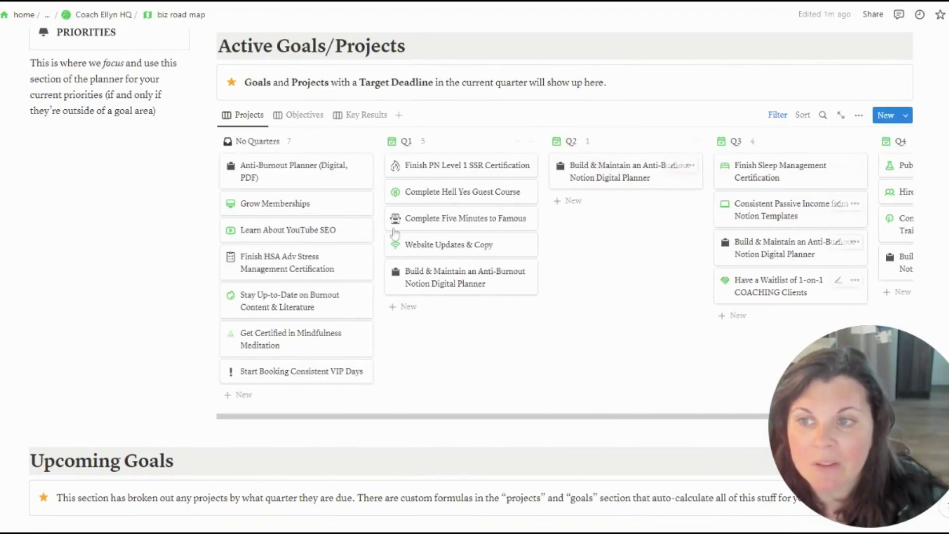
Look through the Objectives and Key Results views of the active goals board and return to the Projects view
scroll(464, 169, down, 2)
click(299, 55)
click(357, 55)
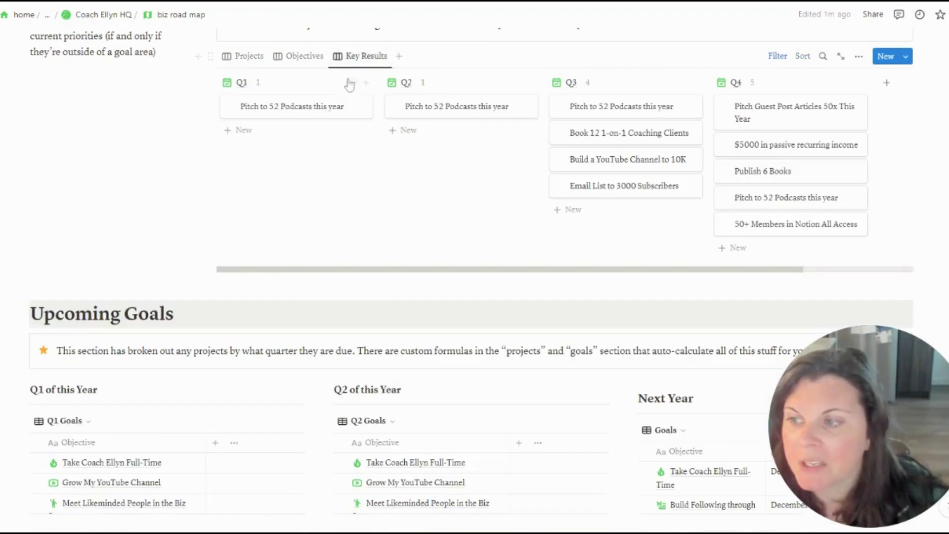
click(296, 57)
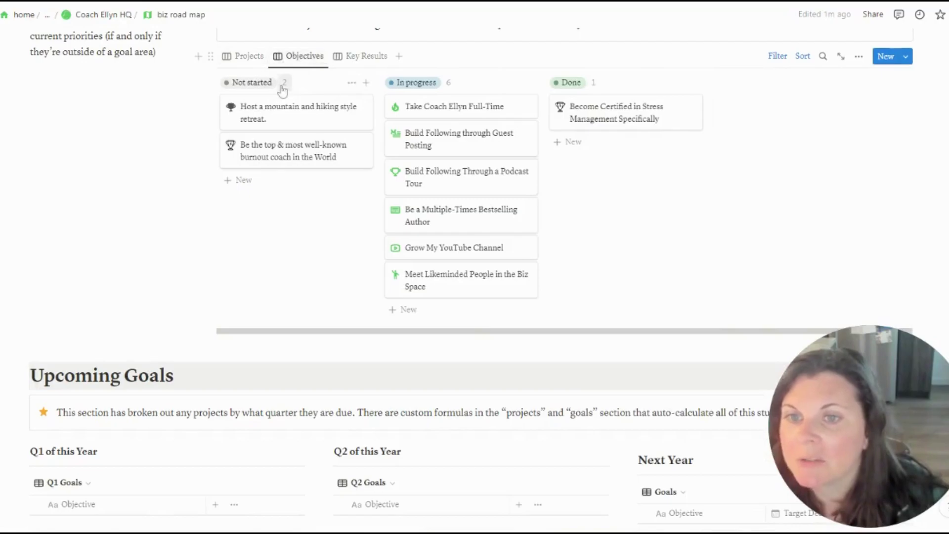
scroll(282, 90, up, 3)
click(247, 112)
Delete the entire Upcoming Goals section, including its quarterly and Next Year goal tables, from the biz road map page
scroll(248, 114, down, 6)
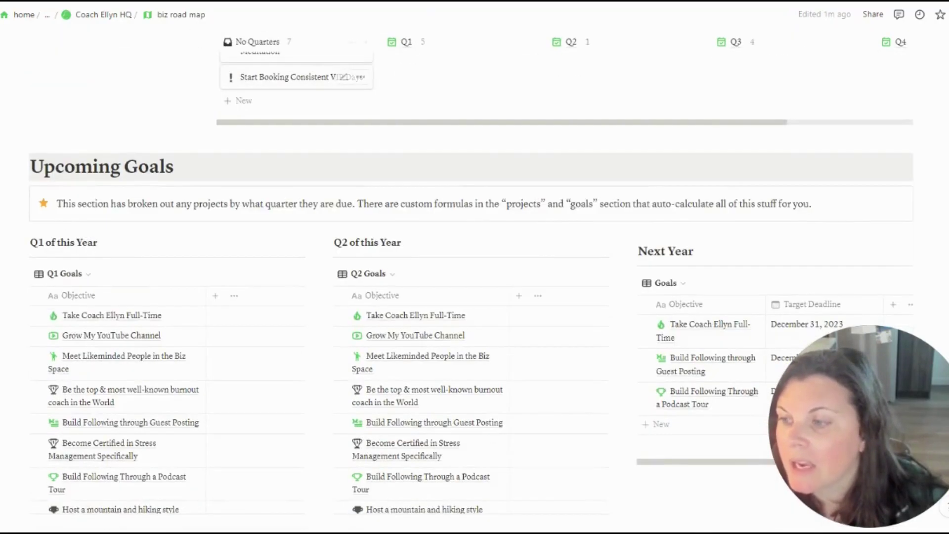
scroll(148, 165, down, 3)
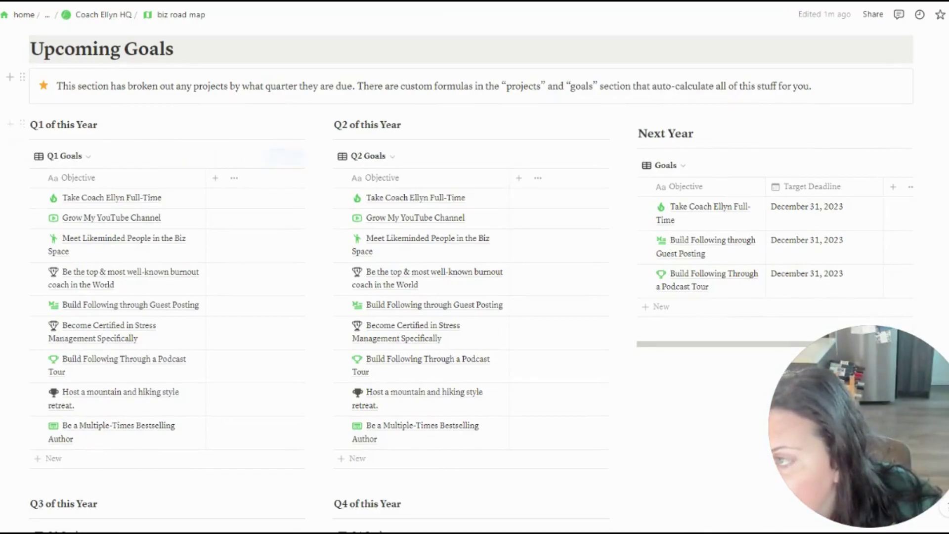
scroll(68, 102, down, 6)
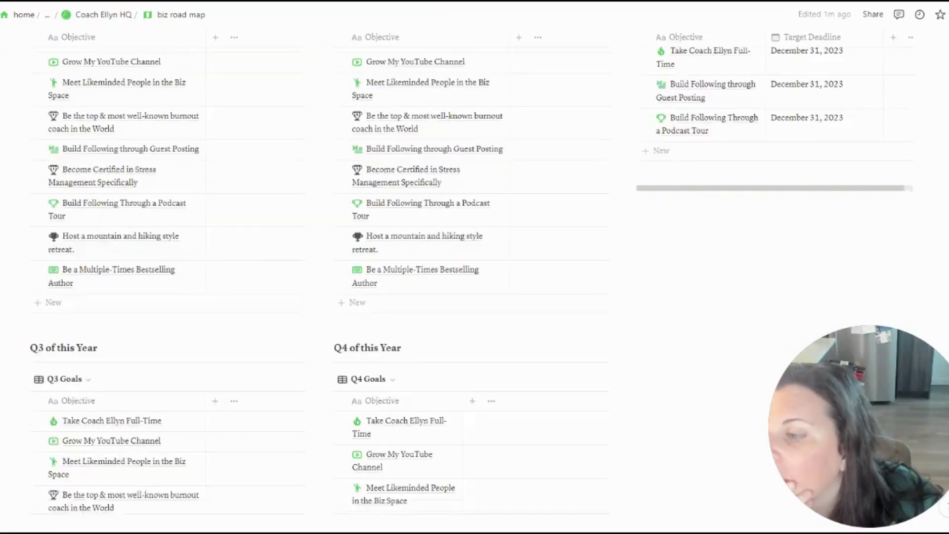
scroll(68, 103, up, 6)
drag(68, 102, 809, 349)
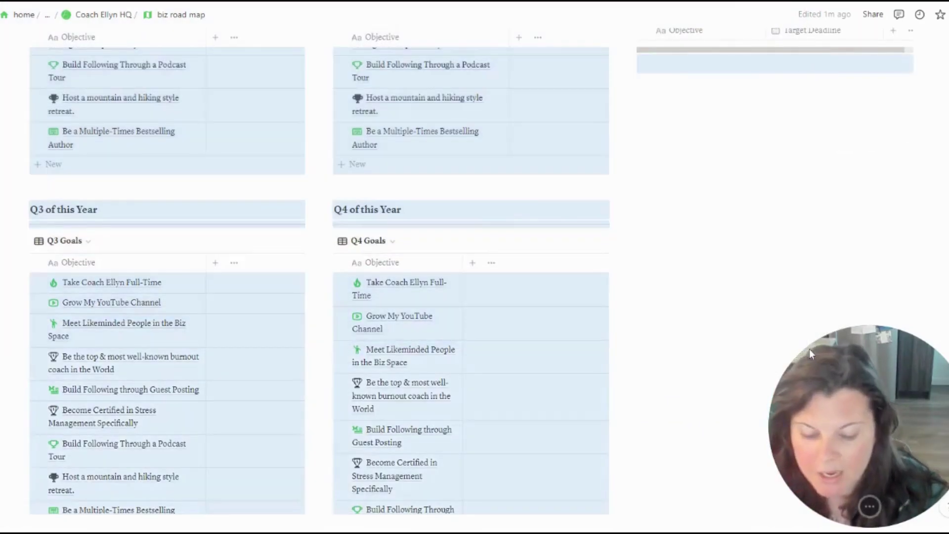
key(Delete)
scroll(350, 174, up, 3)
scroll(351, 174, down, 2)
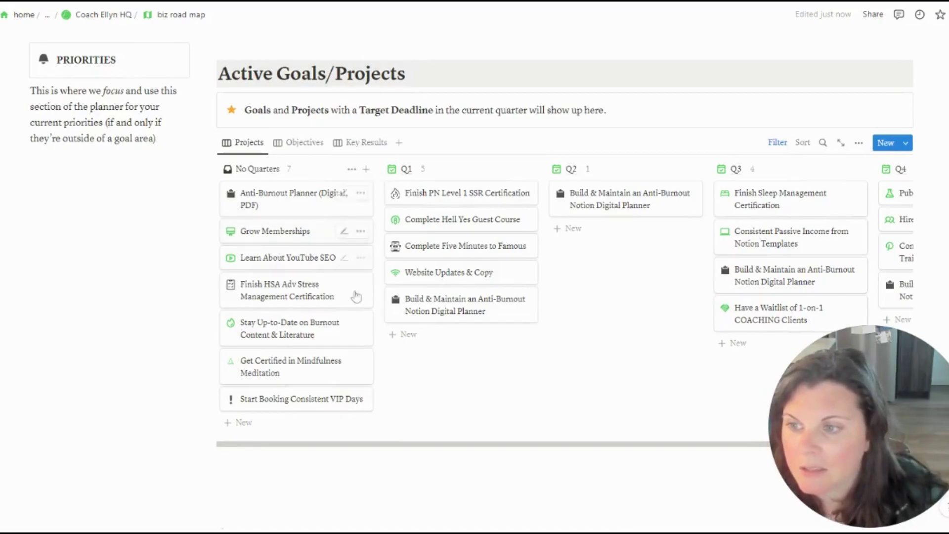
Move the Priorities callout above the board with its description in a column beside it, and make the Active Goals/Projects section full width
scroll(375, 420, right, 5)
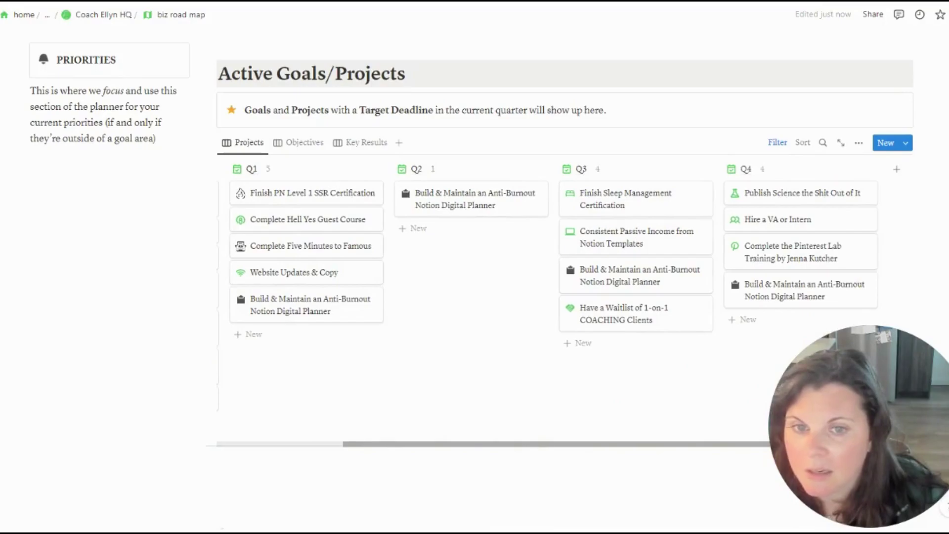
scroll(374, 419, left, 5)
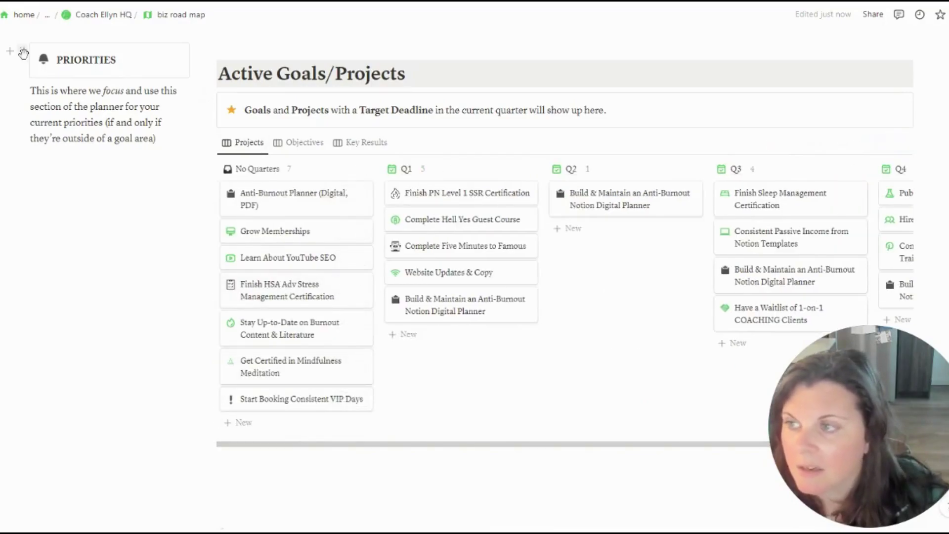
drag(23, 89, 192, 121)
drag(20, 136, 6, 125)
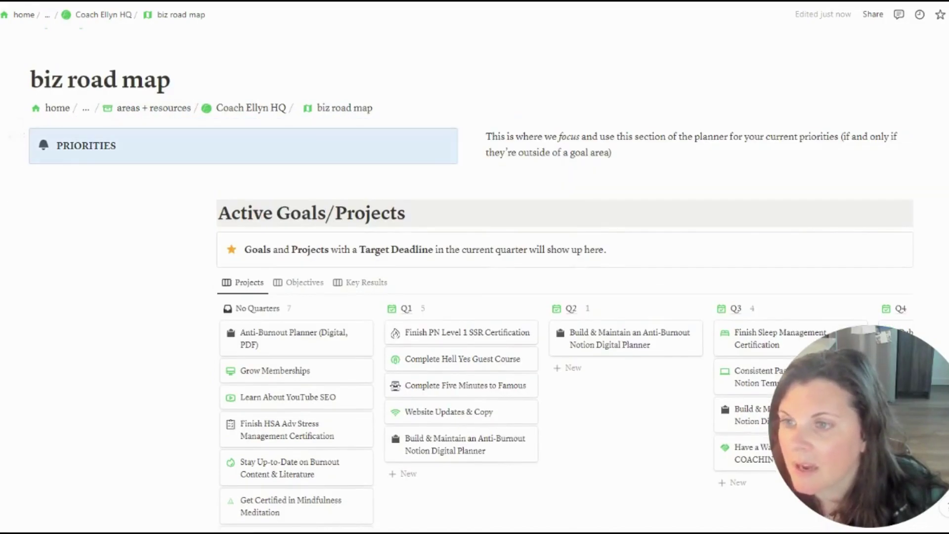
drag(217, 146, 203, 146)
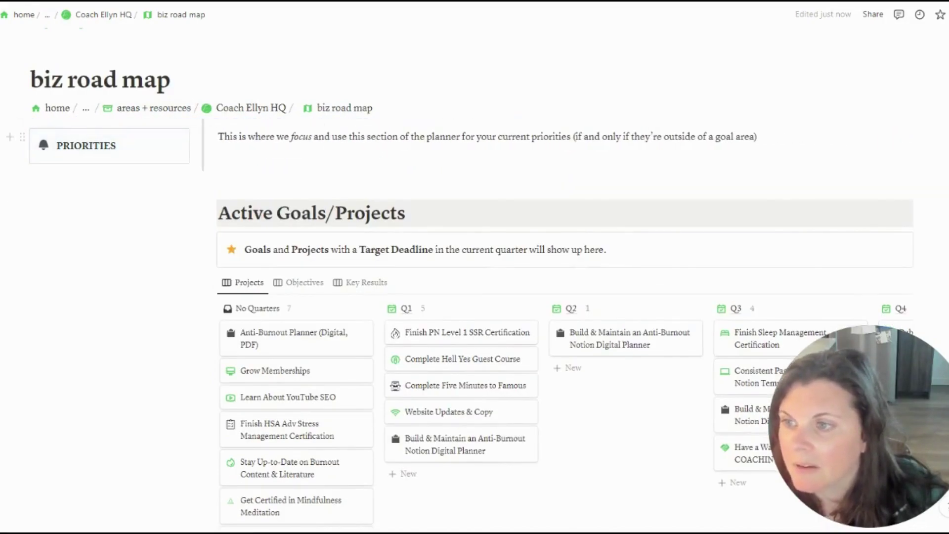
key(ctrl+z)
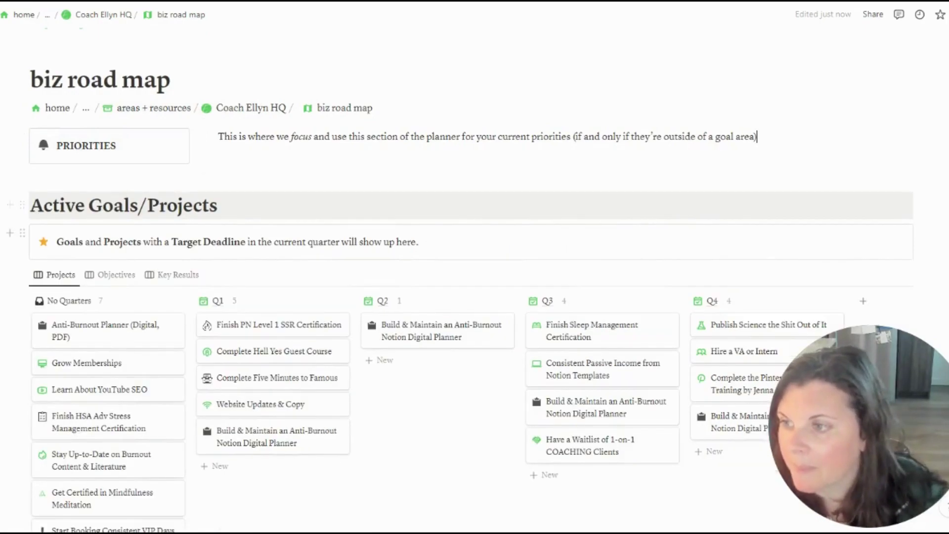
Set the Active Goals/Projects heading to the default background and look over the widened board
scroll(475, 267, down, 3)
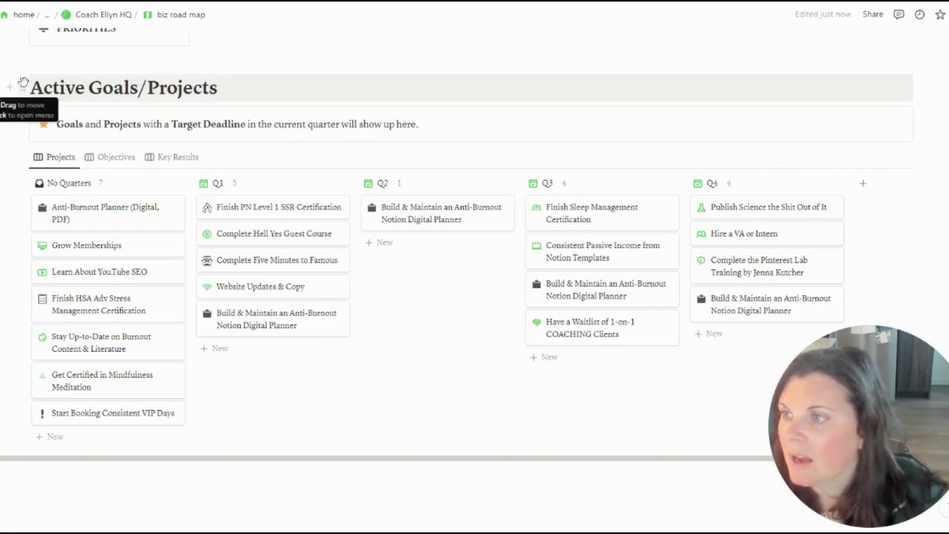
click(23, 86)
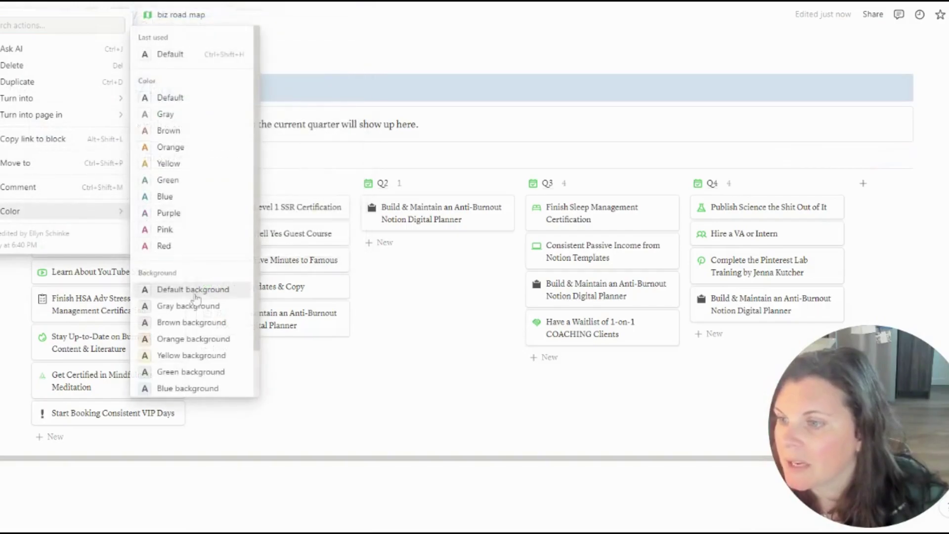
click(249, 240)
scroll(248, 239, up, 1)
scroll(325, 221, down, 2)
scroll(321, 194, up, 3)
scroll(494, 197, down, 5)
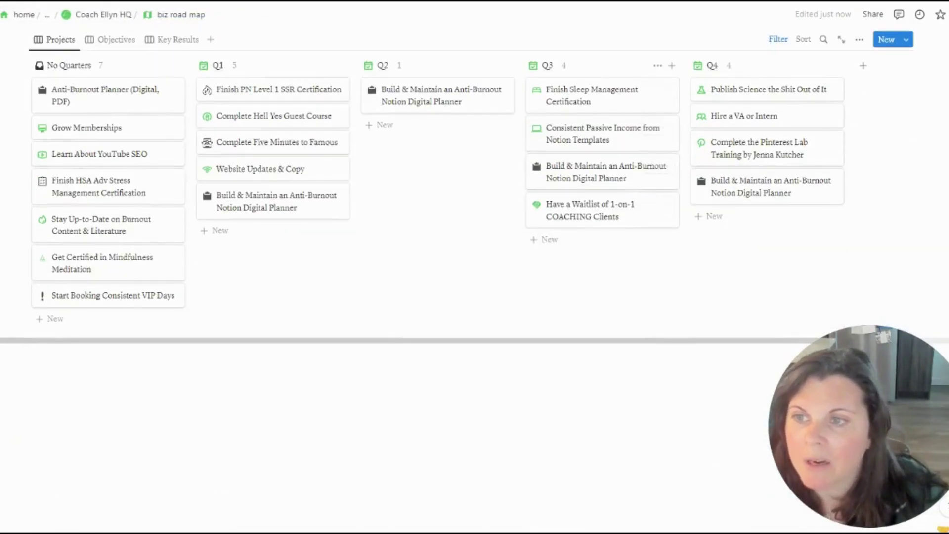
scroll(297, 462, right, 1)
scroll(297, 462, left, 1)
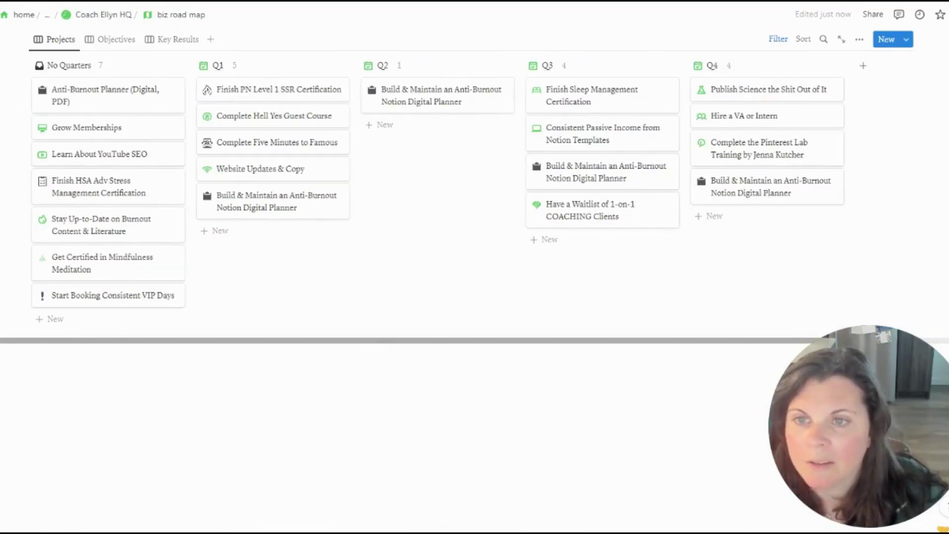
Remove the cover from the biz road map page
scroll(297, 462, up, 6)
scroll(264, 137, up, 3)
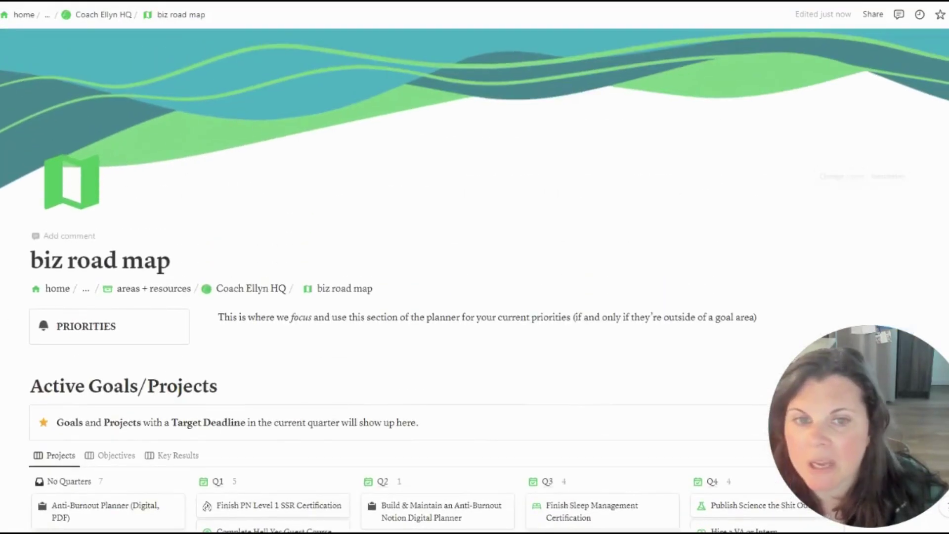
click(837, 179)
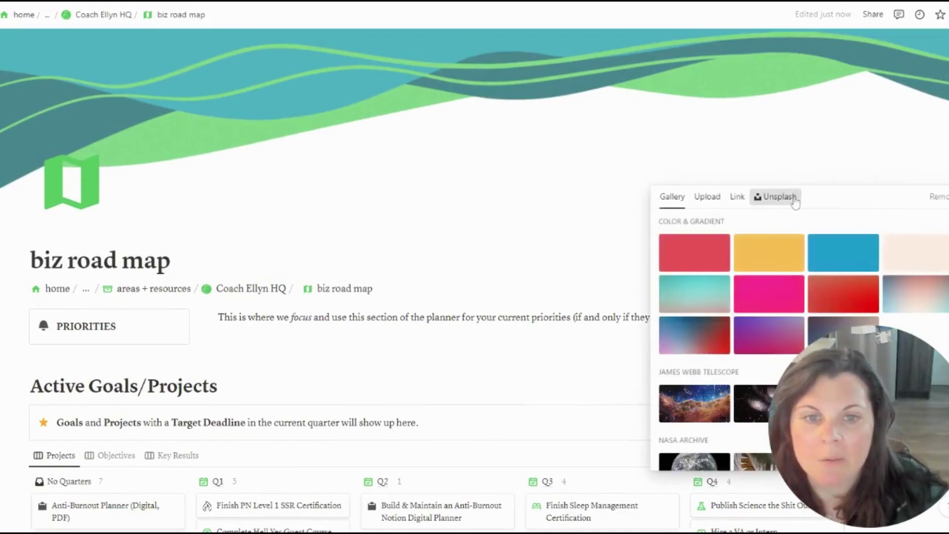
click(794, 200)
click(927, 203)
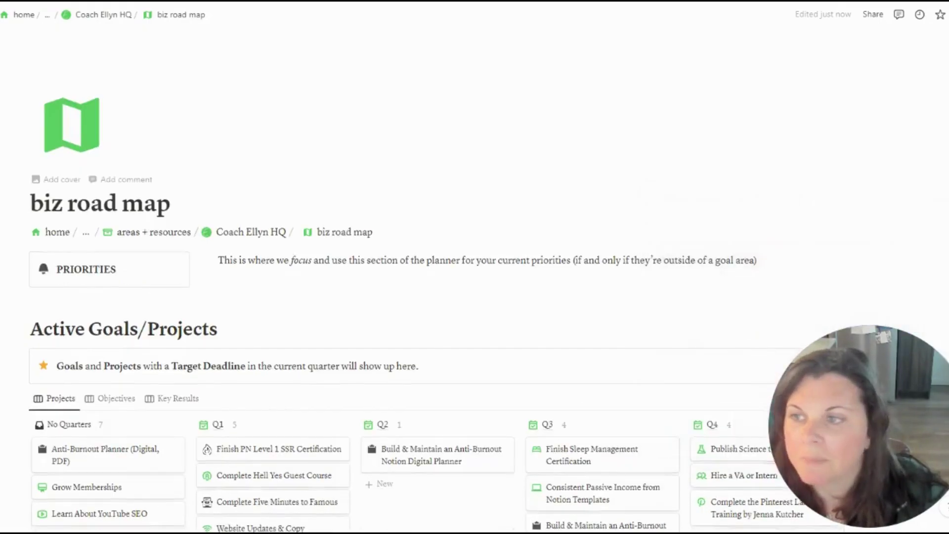
Return to the home page and move the one-day purchases page from For the Biz to the end of the Productivity section
click(99, 22)
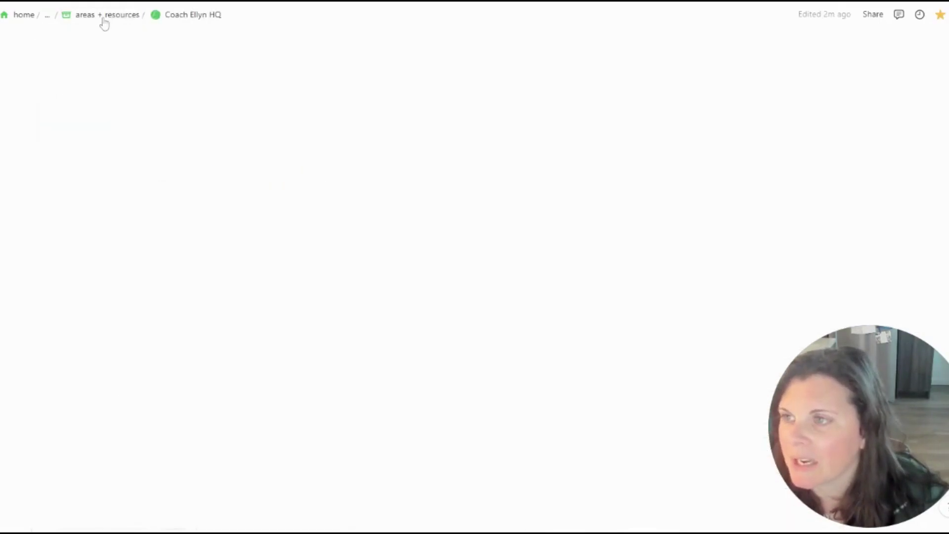
click(16, 15)
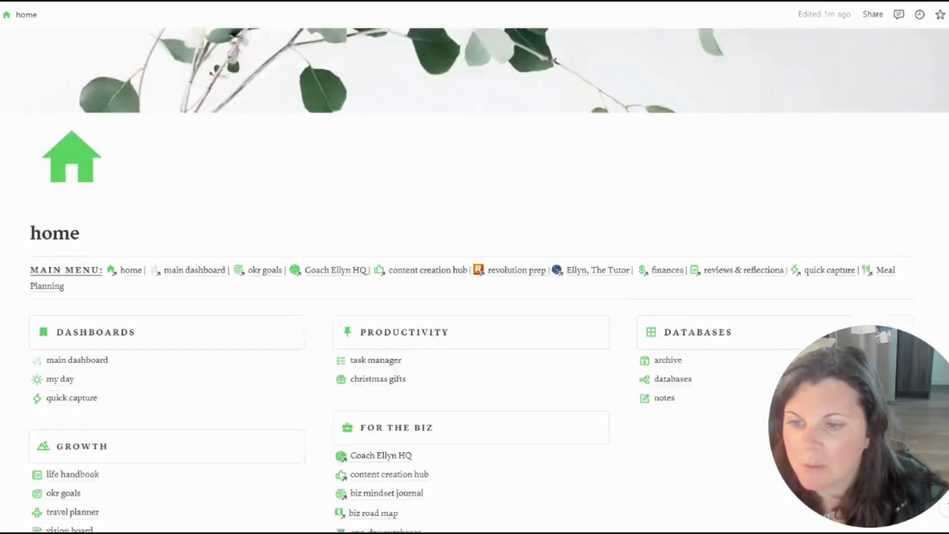
scroll(345, 208, down, 6)
scroll(381, 208, up, 2)
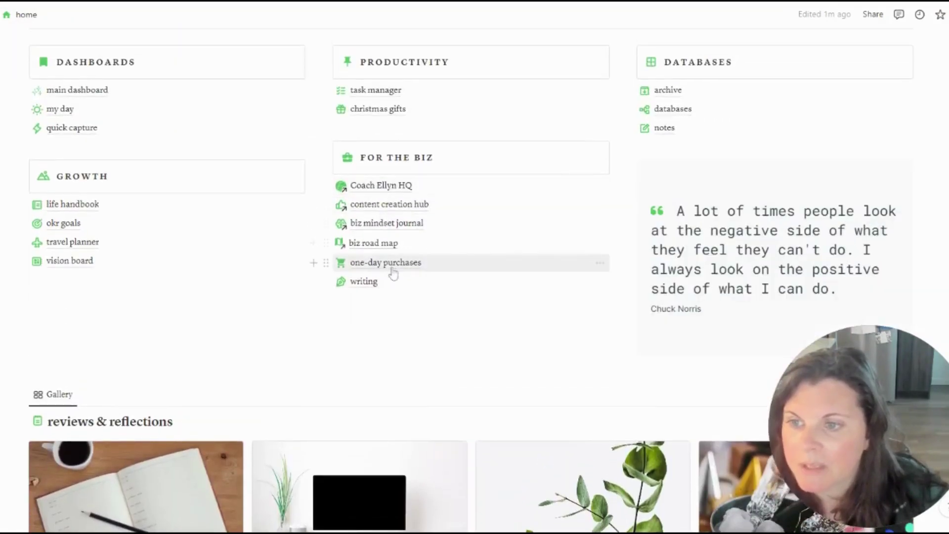
drag(325, 262, 372, 133)
Open one-day purchases, remove its cover, and tick off the new couch sectional and the Caraway pots and pans, bakeware set
click(373, 131)
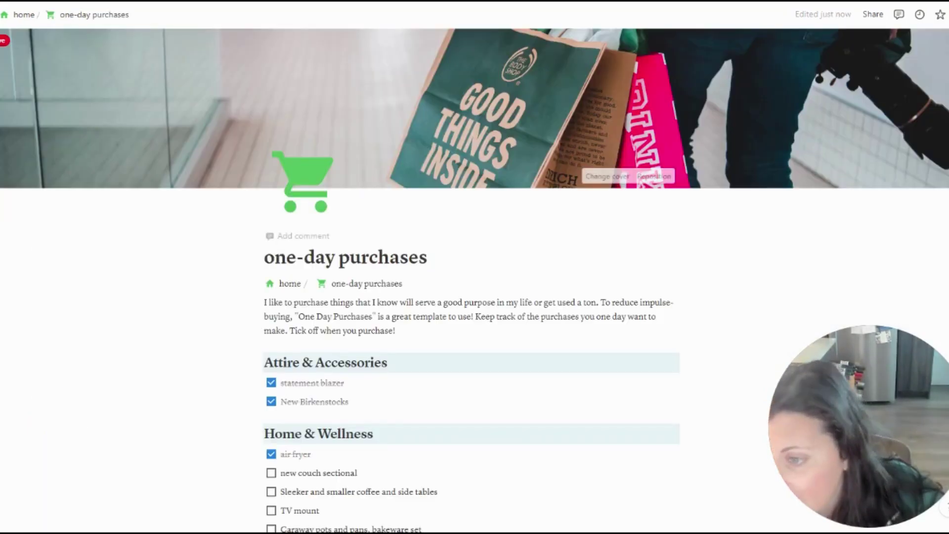
click(605, 176)
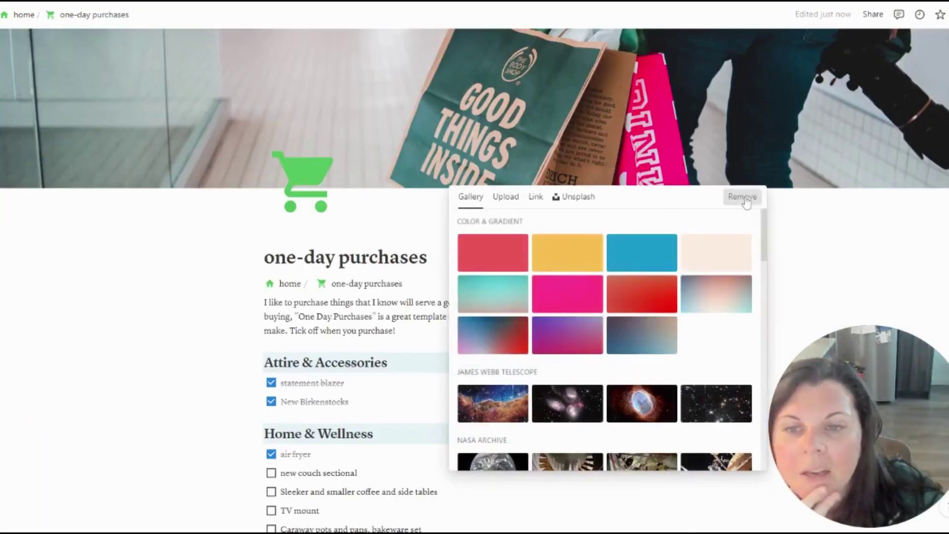
click(742, 196)
scroll(746, 201, down, 3)
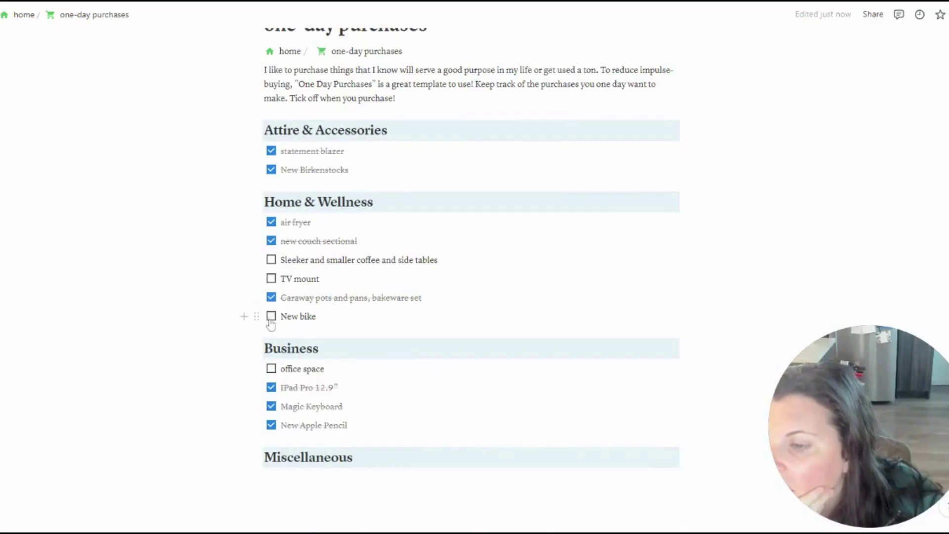
scroll(271, 374, up, 3)
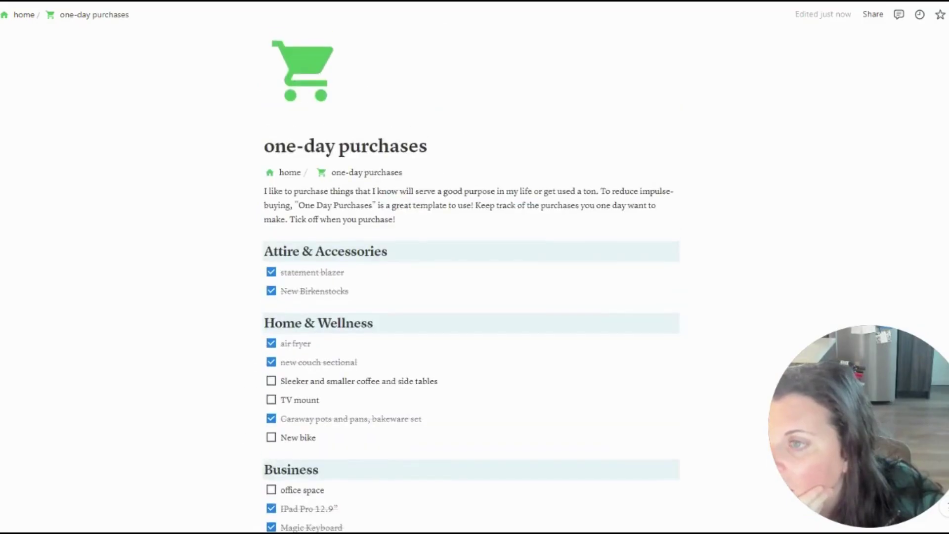
Go home, open the writing page, remove its cover and review its projects and trackers
click(22, 15)
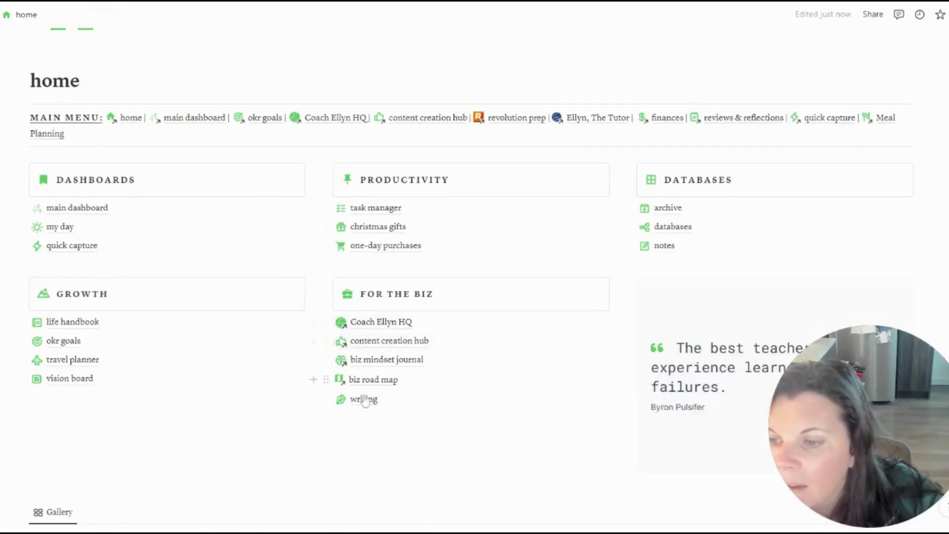
click(364, 398)
scroll(362, 187, down, 5)
scroll(812, 176, up, 5)
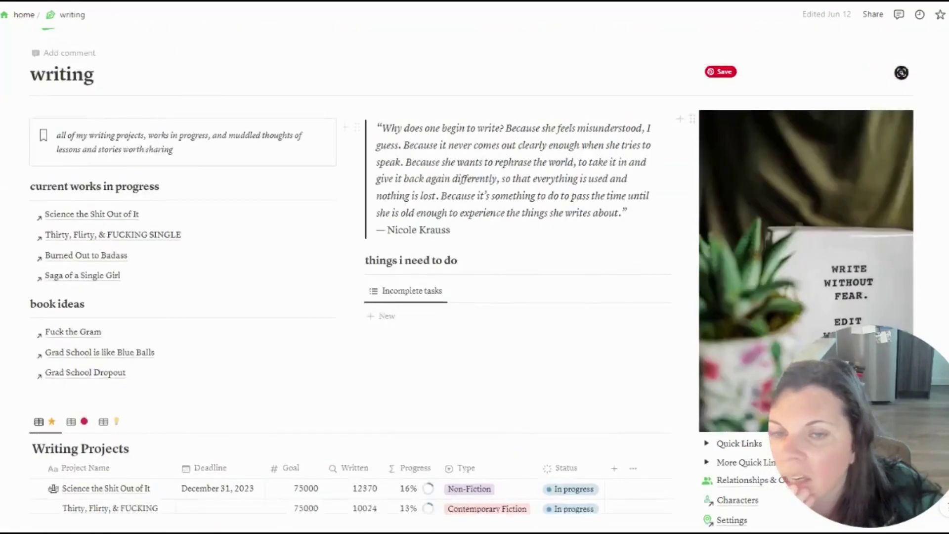
click(841, 179)
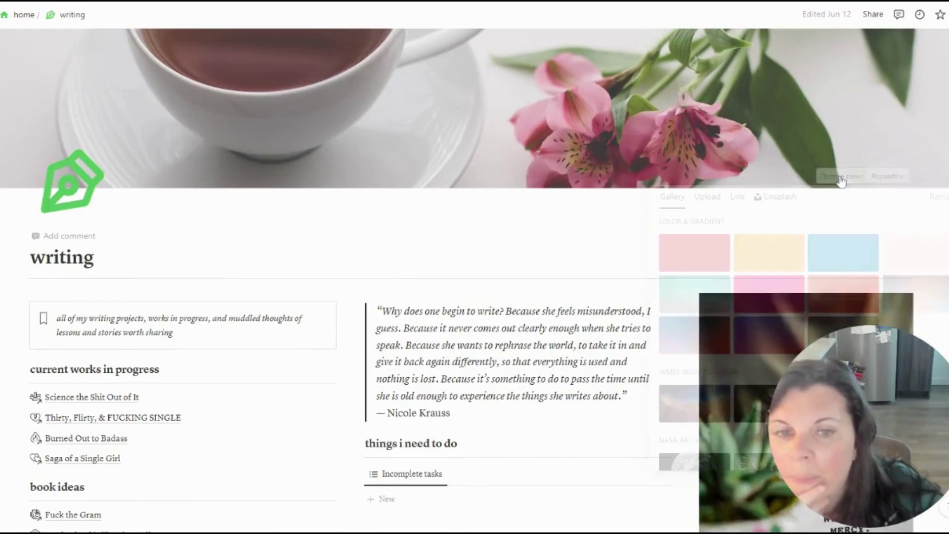
scroll(649, 146, down, 10)
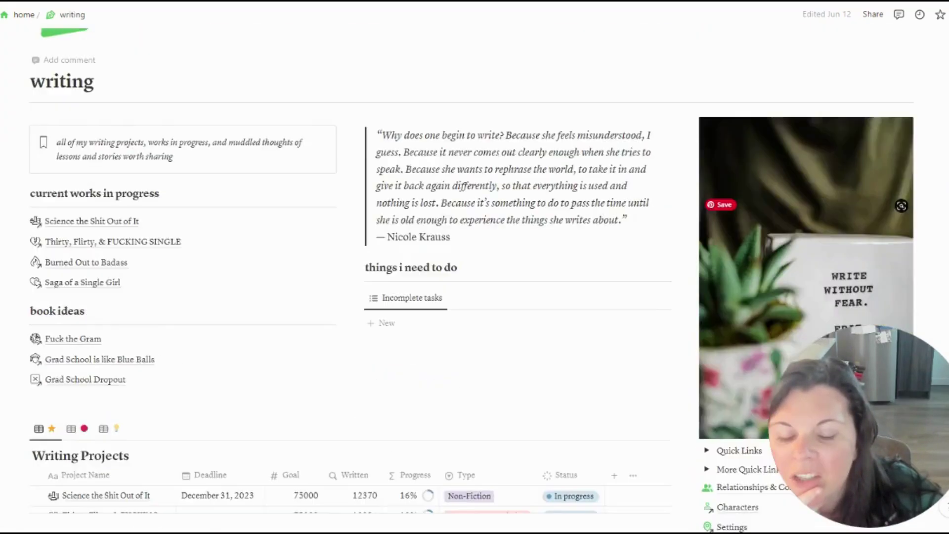
scroll(643, 143, down, 5)
scroll(689, 126, up, 15)
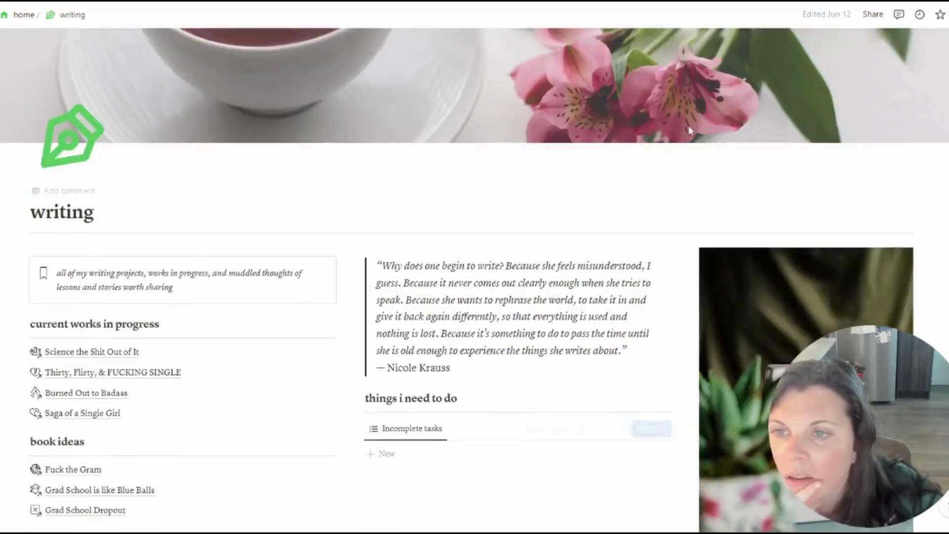
click(839, 181)
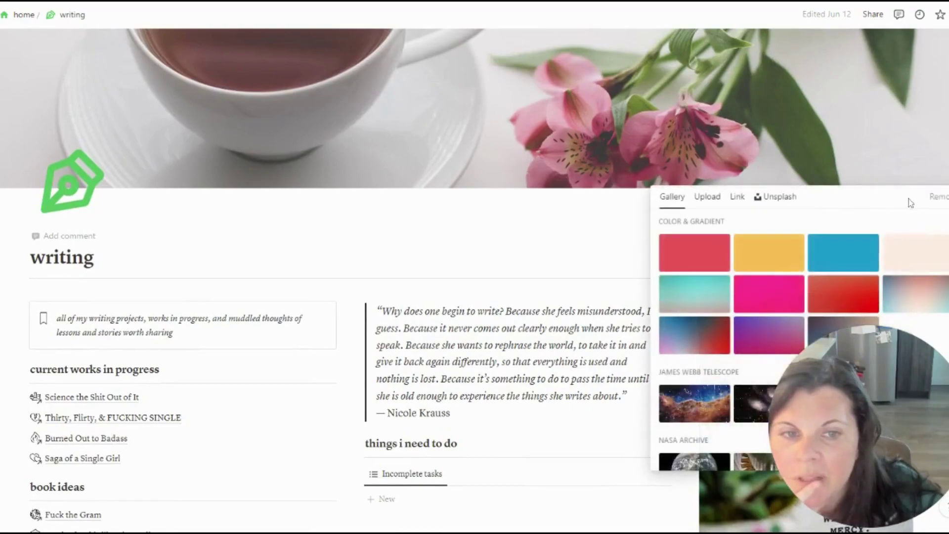
click(937, 197)
scroll(469, 296, down, 7)
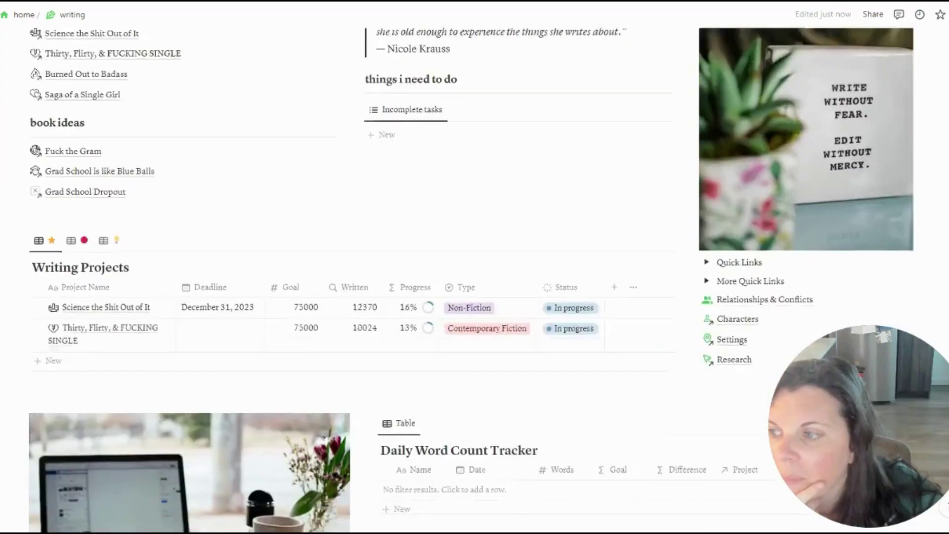
scroll(346, 267, down, 6)
scroll(346, 267, up, 8)
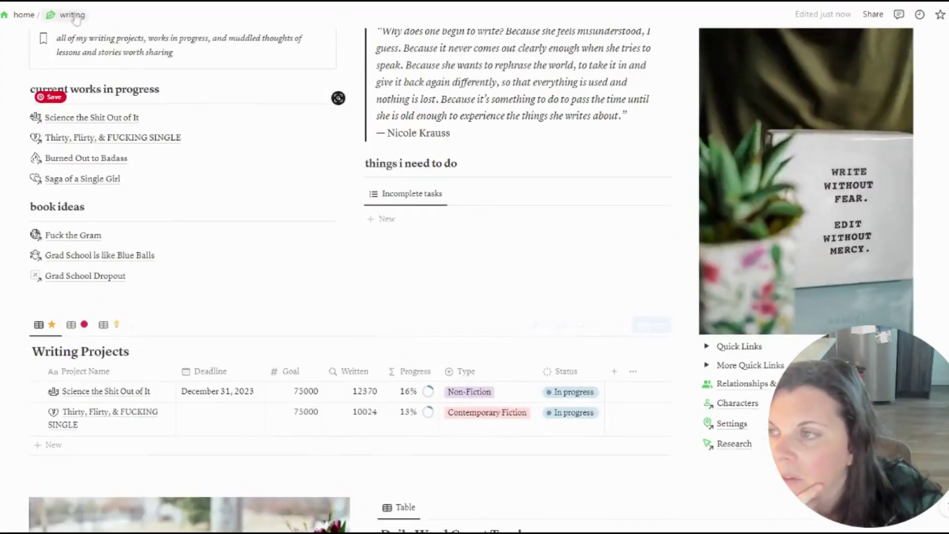
Return home, open the archive page and look over its archived notes table
click(14, 15)
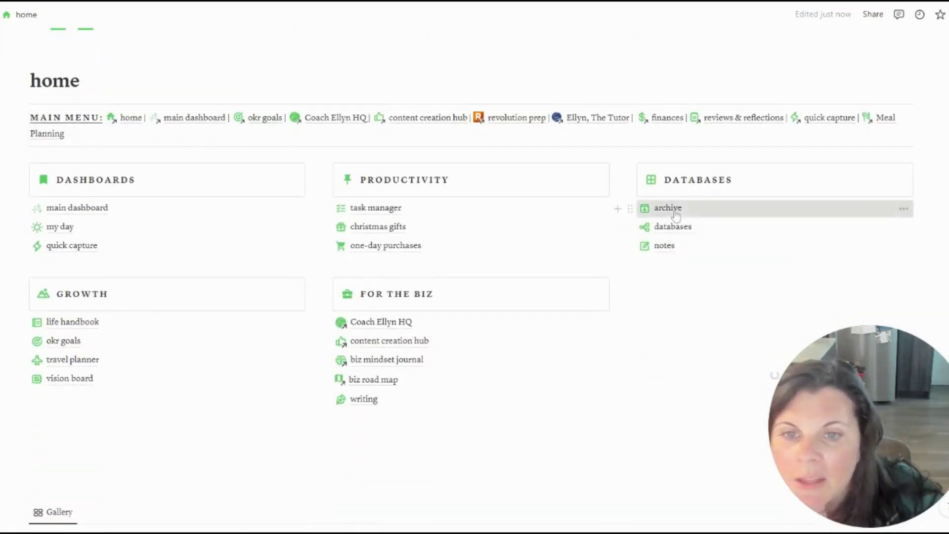
click(668, 208)
scroll(512, 123, down, 3)
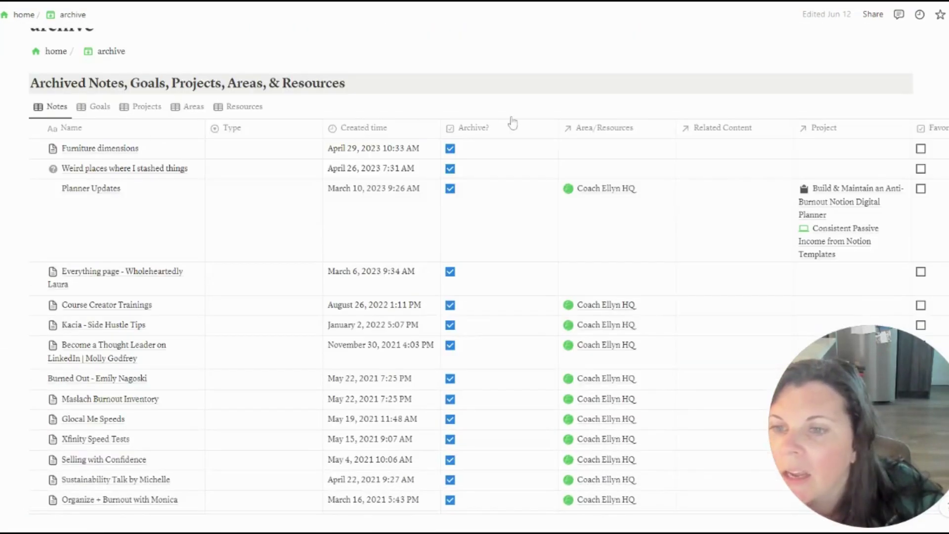
scroll(662, 160, up, 4)
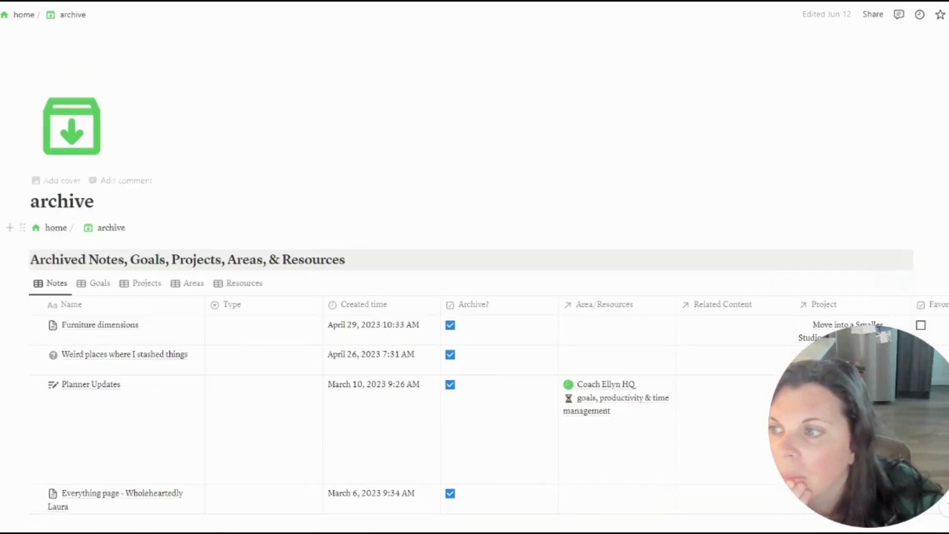
Return to the home page, open the databases page and look over its Areas gallery
key(alt+Left)
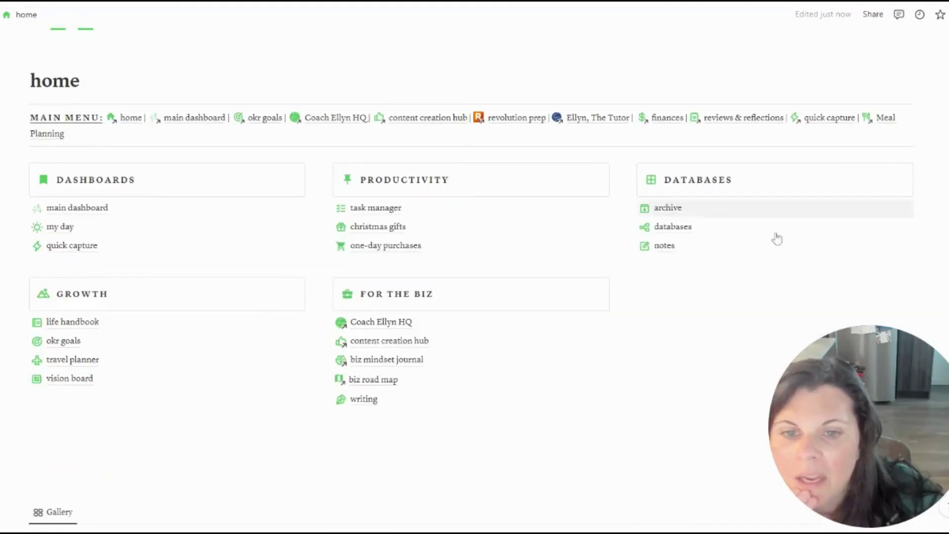
click(674, 227)
scroll(350, 249, down, 8)
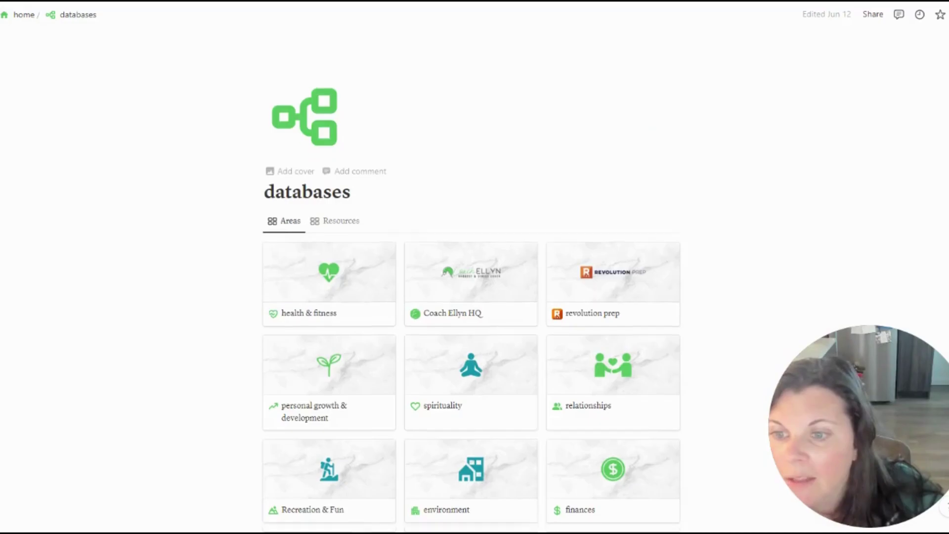
scroll(350, 249, up, 8)
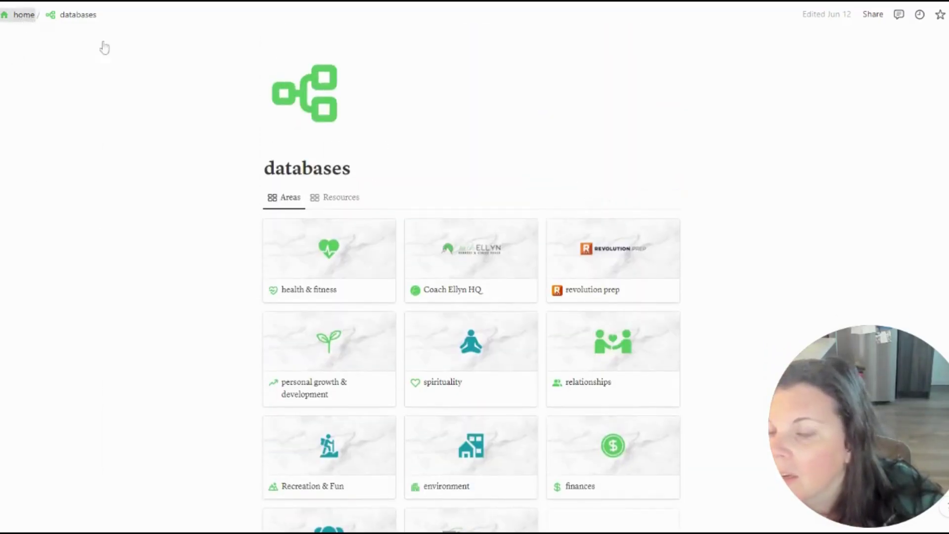
Go back home, open the notes page, remove its cover and review its inbox, favorites, recents and daily journal lists
key(alt+Left)
click(664, 245)
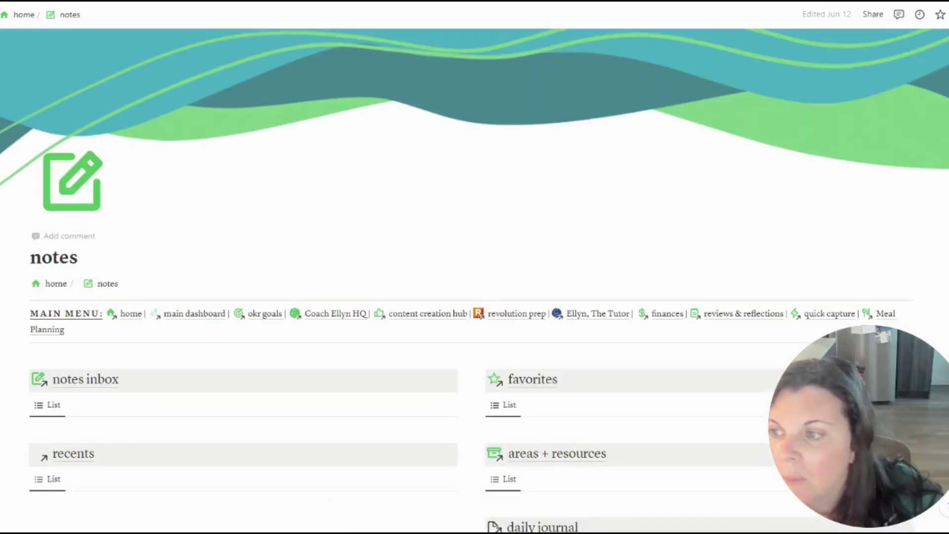
click(831, 182)
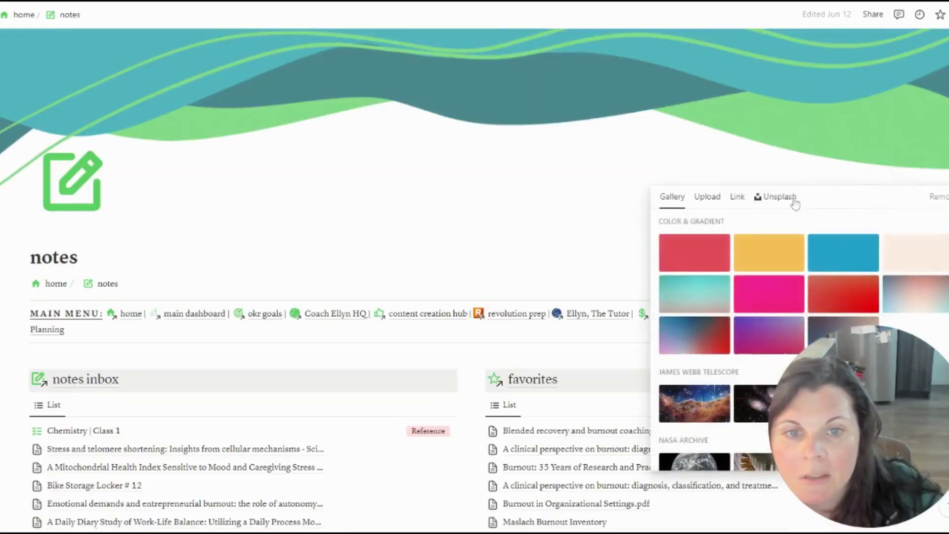
click(934, 198)
scroll(662, 155, down, 7)
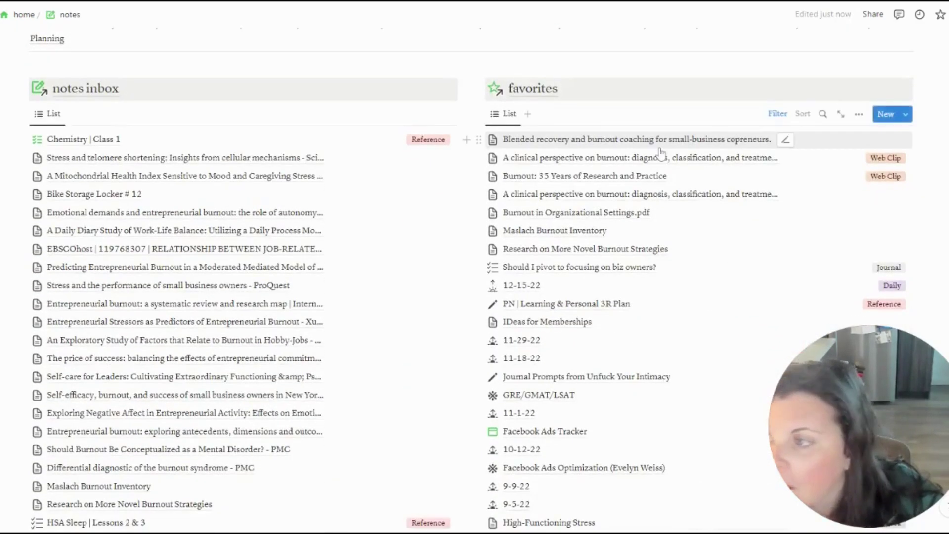
scroll(660, 153, down, 20)
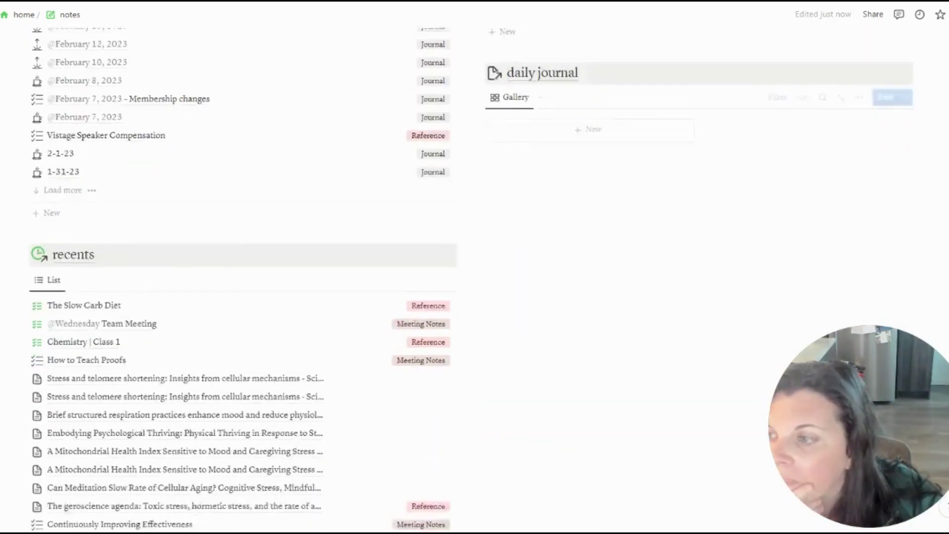
scroll(639, 195, up, 20)
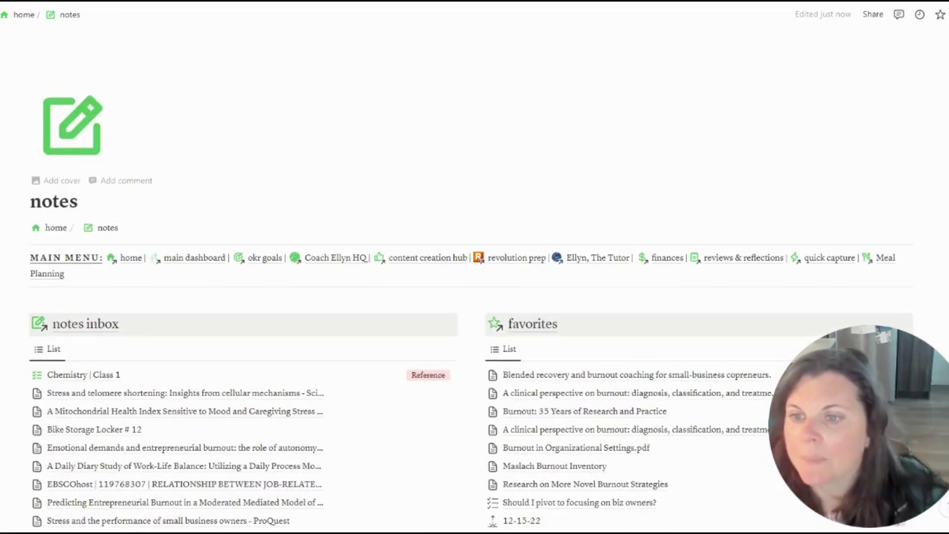
Return to the home page and look over its main menu and section layout
click(24, 14)
scroll(539, 295, down, 6)
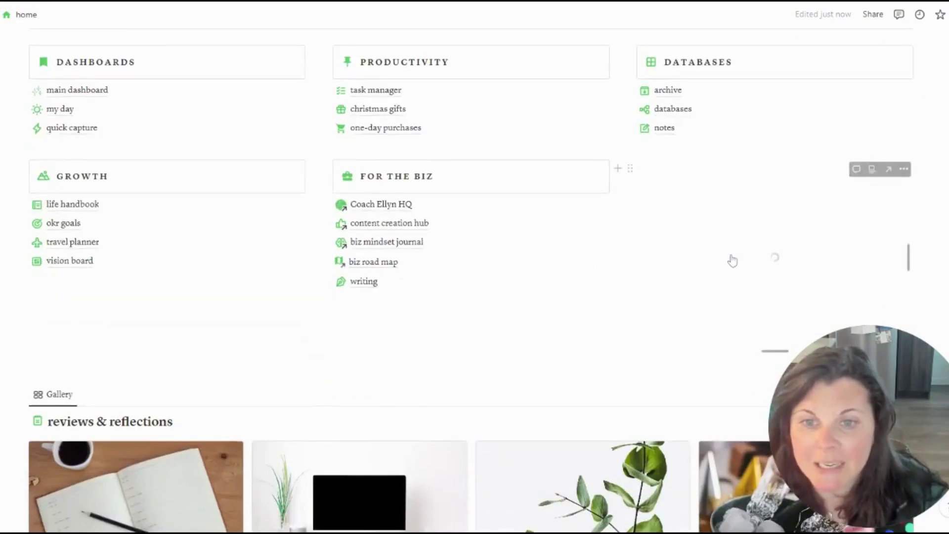
scroll(539, 296, up, 6)
scroll(539, 295, down, 4)
scroll(540, 295, down, 1)
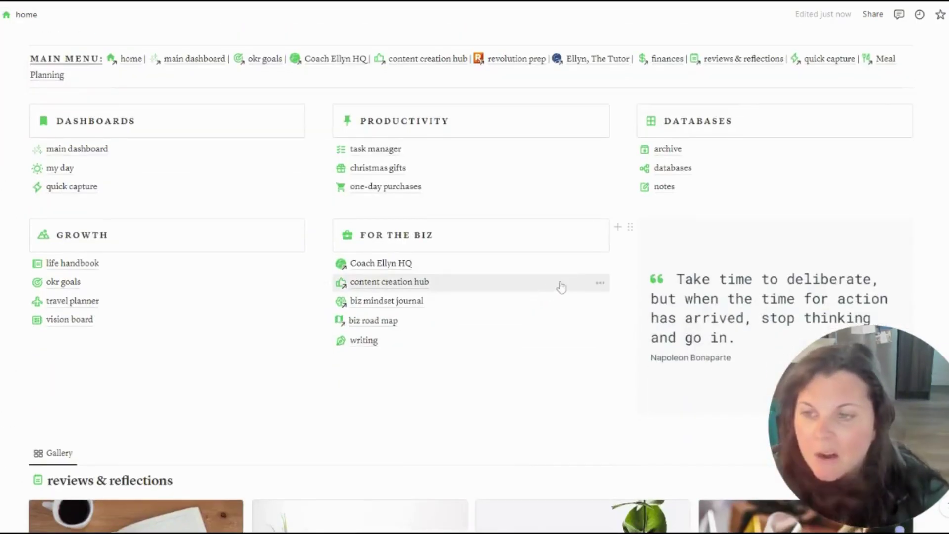
scroll(561, 287, up, 2)
scroll(560, 287, down, 4)
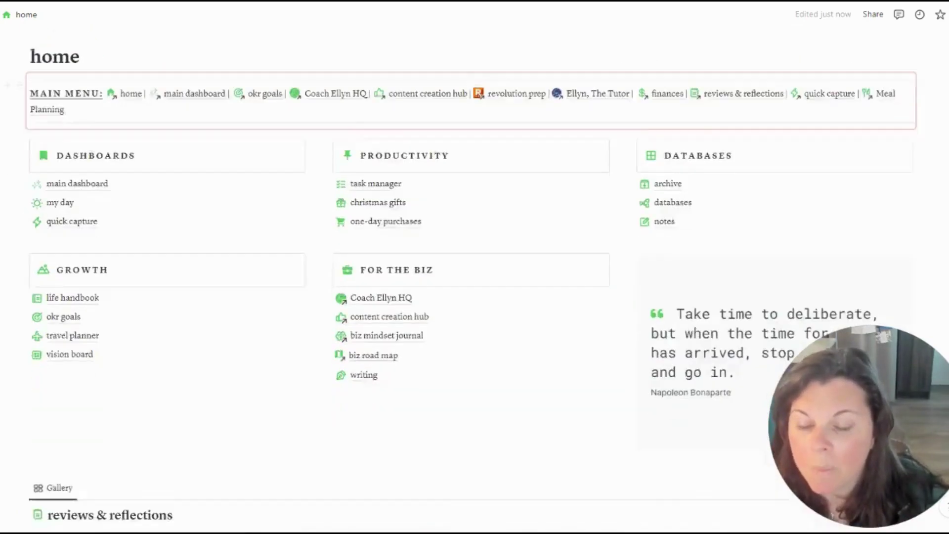
Turn the reviews & reflections gallery on the home page into a page and move it to the end of the Growth section
scroll(561, 287, down, 2)
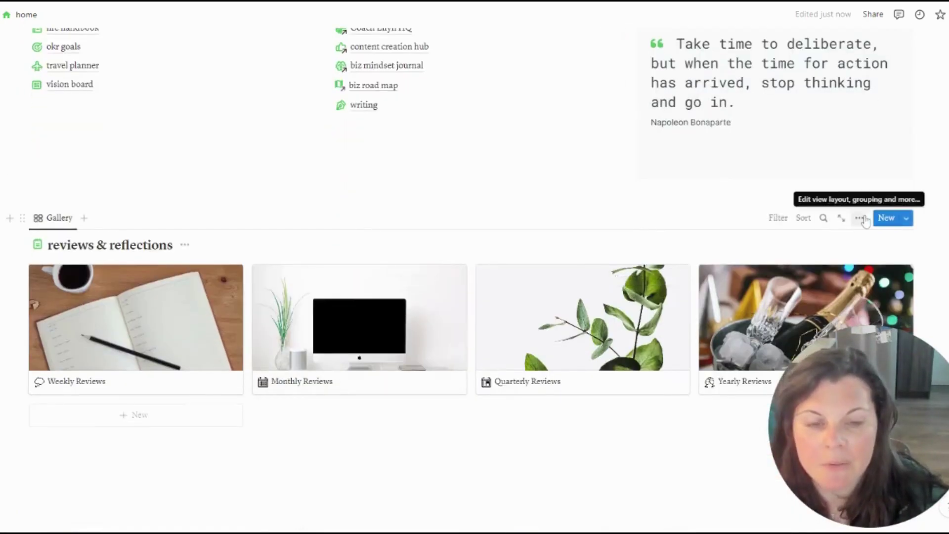
scroll(865, 222, down, 1)
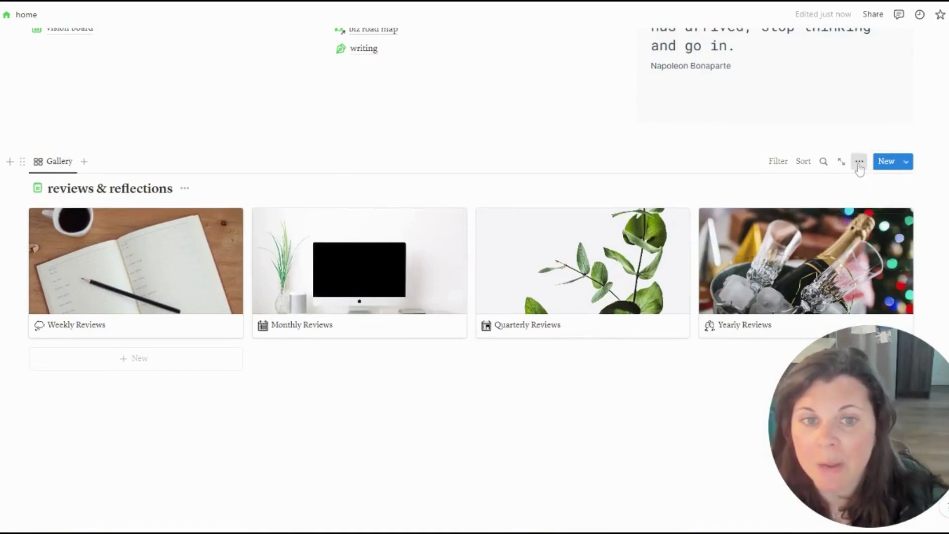
click(860, 163)
scroll(840, 205, down, 1)
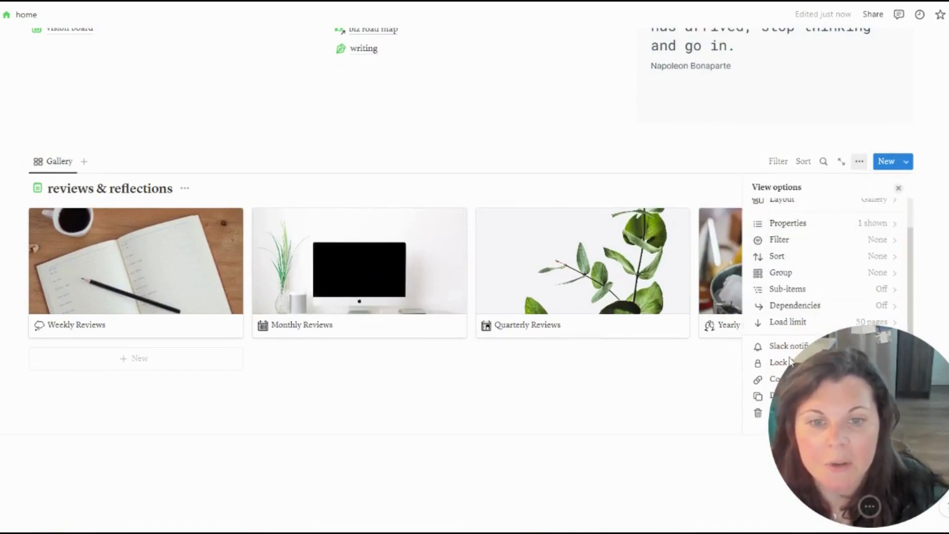
click(22, 165)
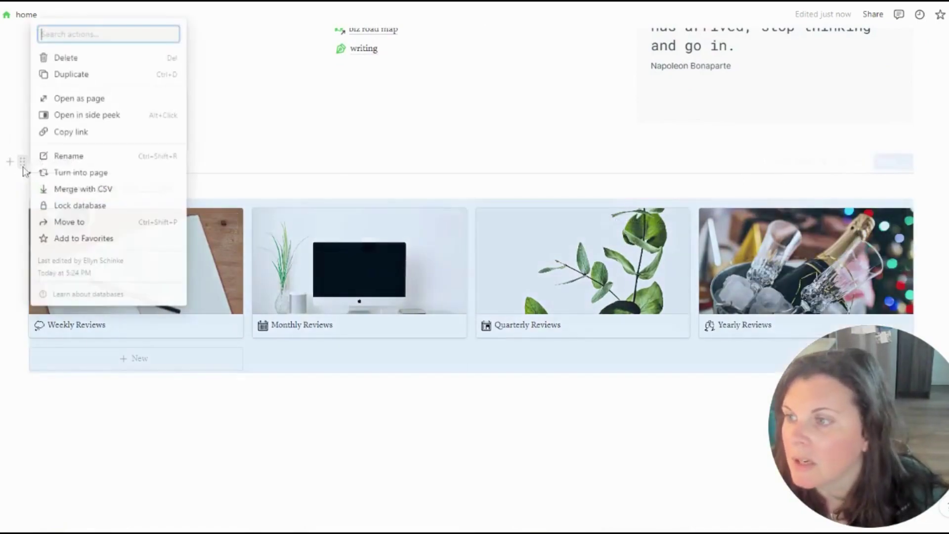
click(148, 172)
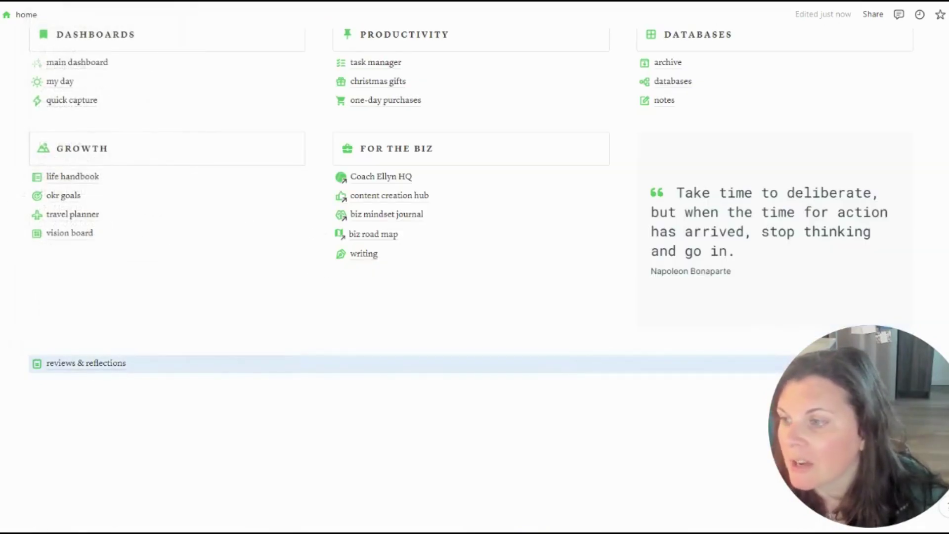
drag(19, 362, 27, 250)
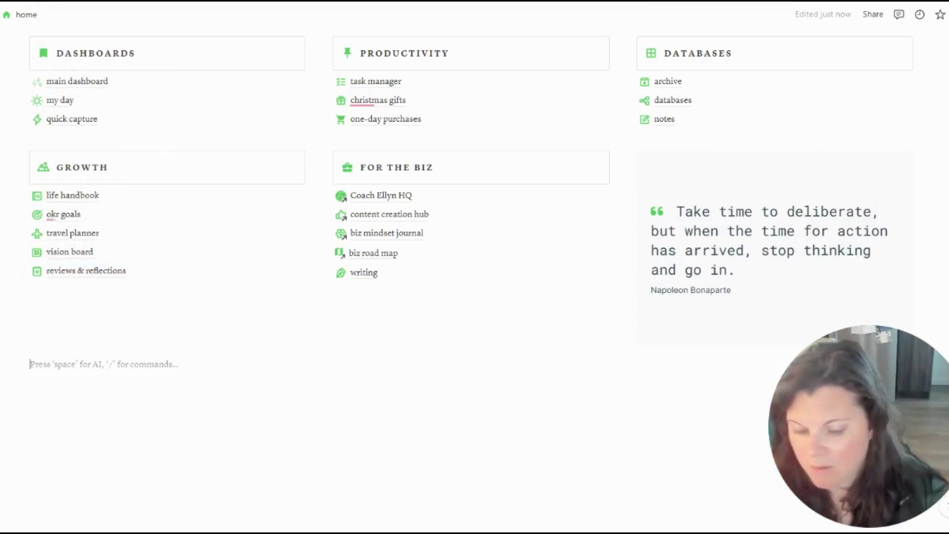
Add an empty line below notes in the Databases section and review the home page up to its cover
scroll(469, 198, up, 3)
click(643, 155)
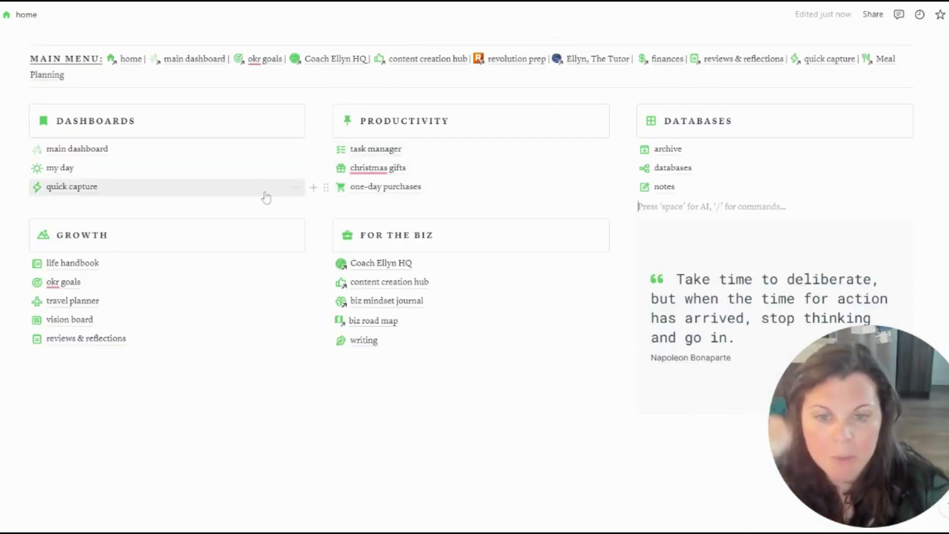
scroll(618, 234, up, 4)
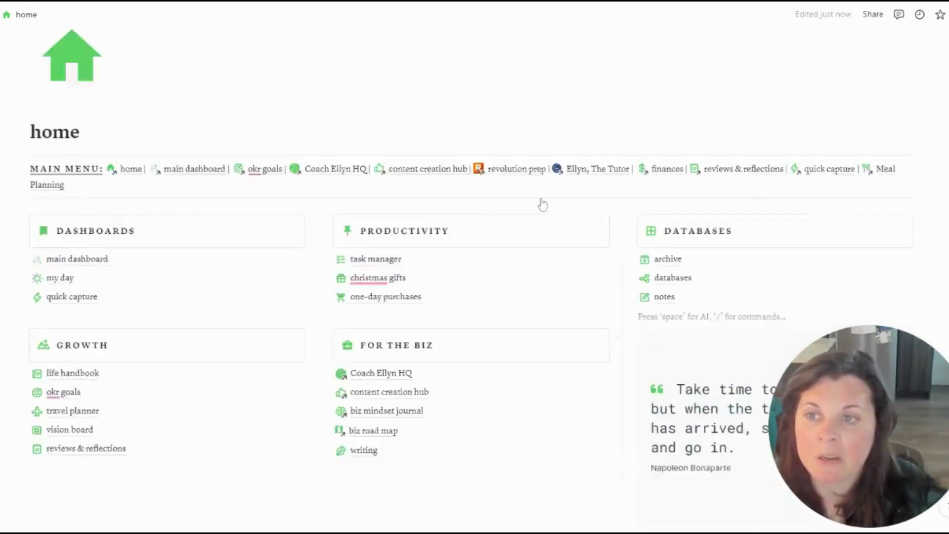
scroll(127, 25, up, 1)
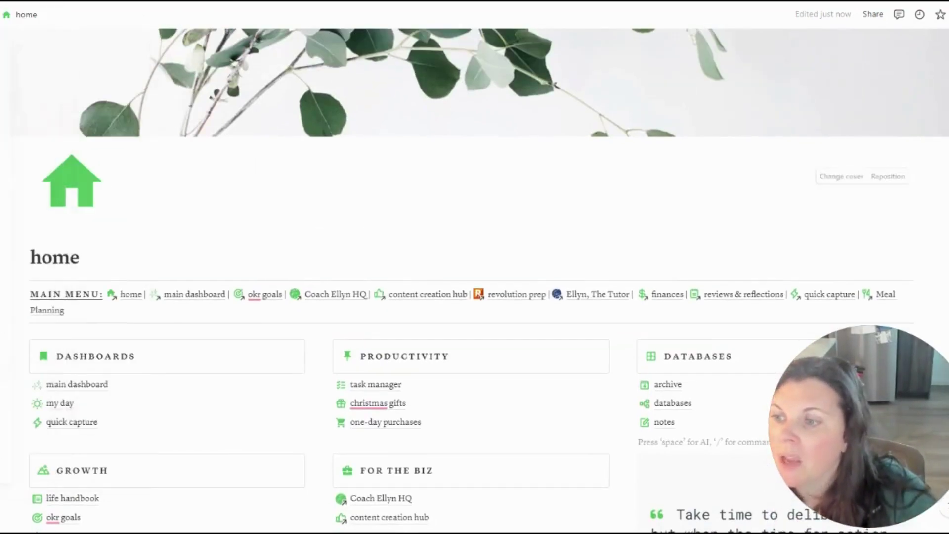
mouse_move(7, 14)
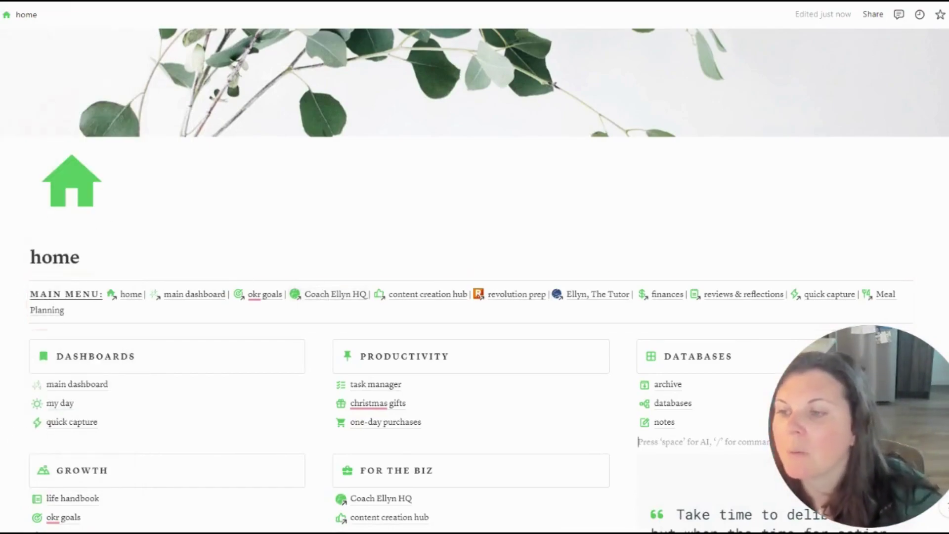
Go to the okr goals page and open the Objective Template of the objectives database as a full page
click(265, 294)
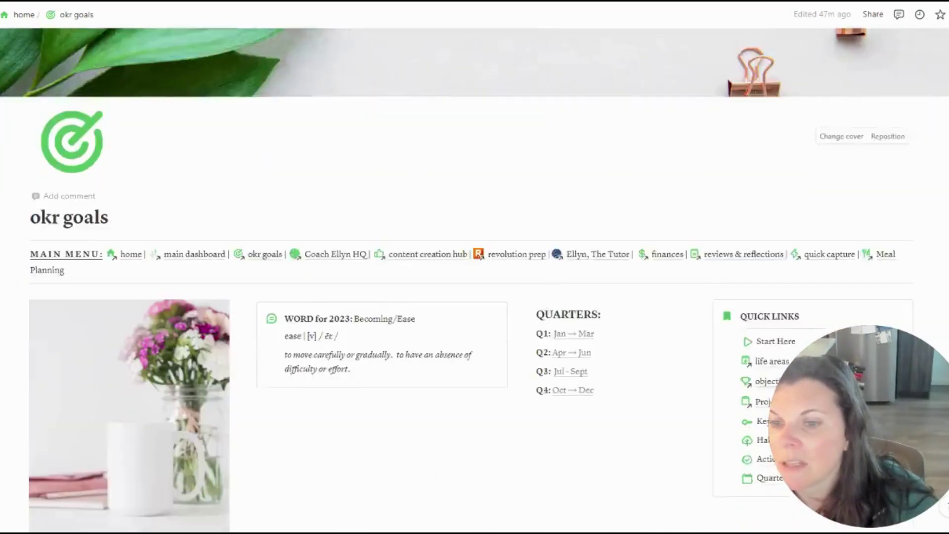
scroll(381, 149, down, 4)
scroll(474, 276, down, 4)
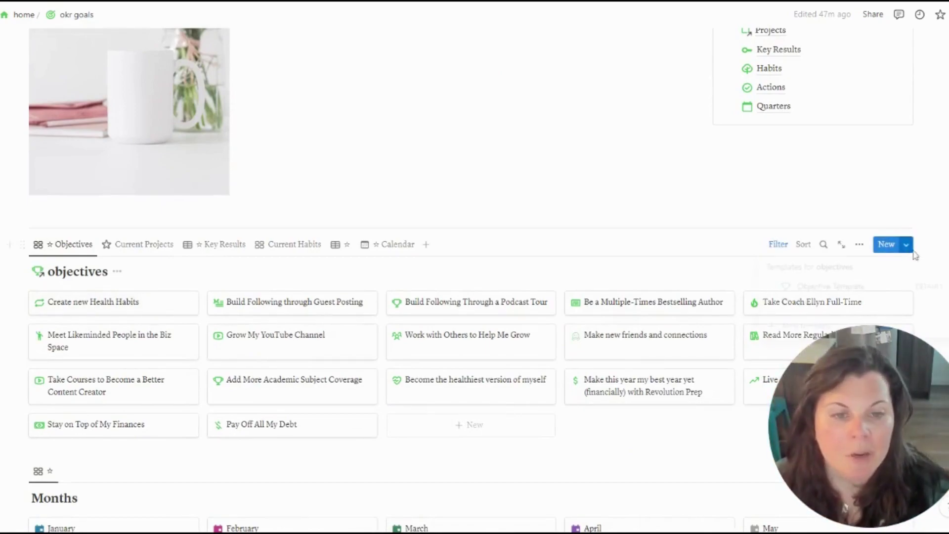
click(914, 287)
click(852, 286)
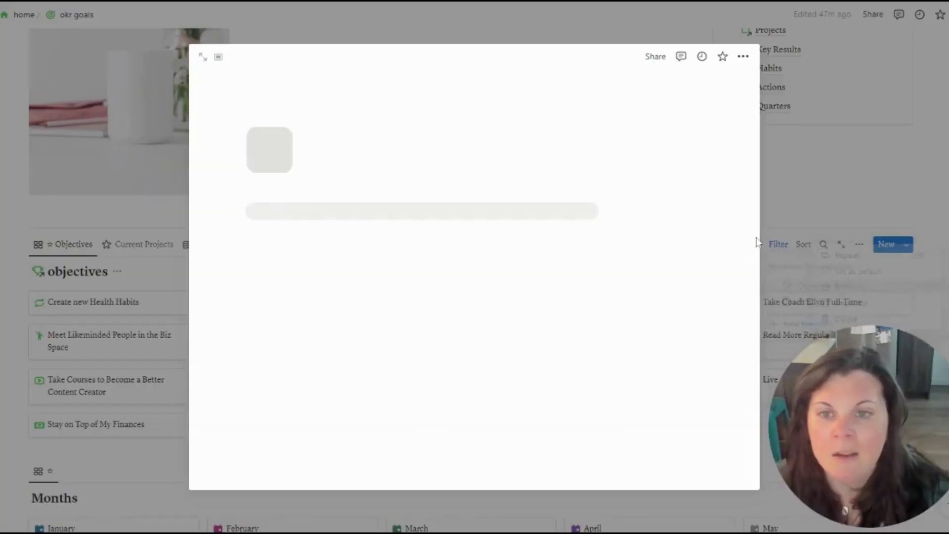
click(203, 57)
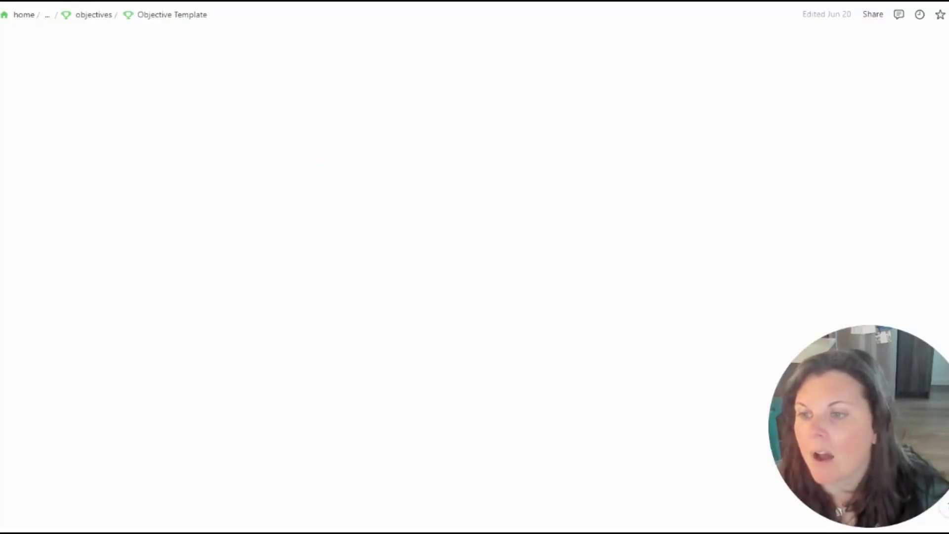
Review the Objective Template's sections from Motivation to Define Next Steps, and close it to return to the okr goals page
scroll(475, 297, down, 7)
scroll(180, 282, down, 4)
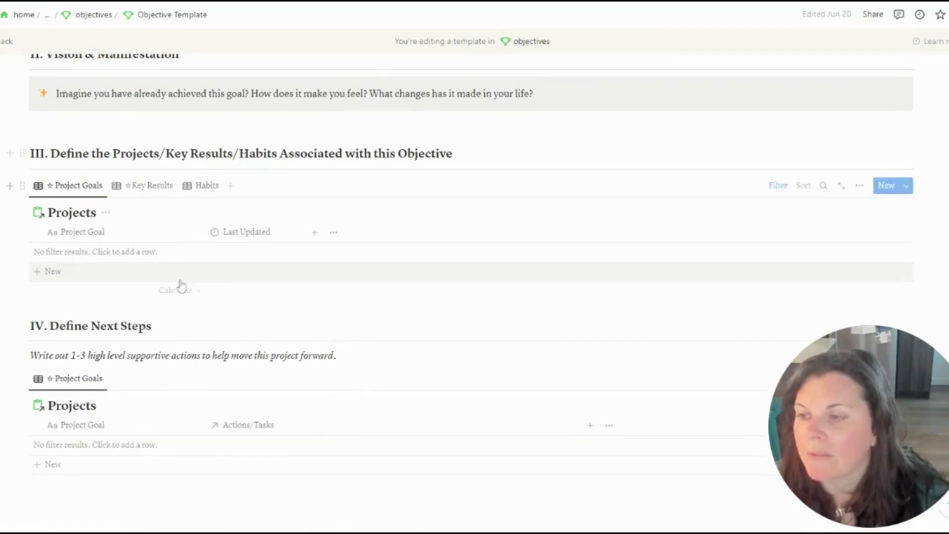
scroll(272, 346, down, 2)
scroll(271, 346, down, 1)
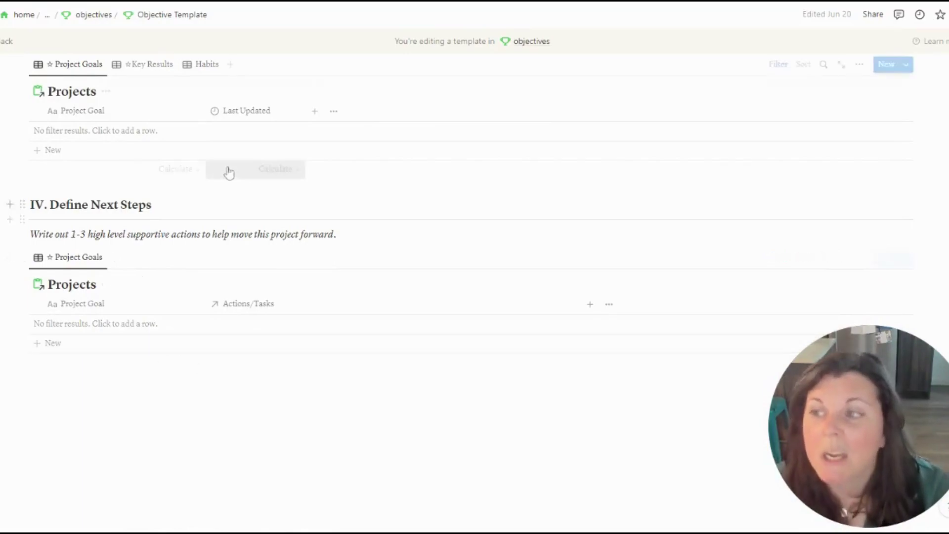
scroll(227, 169, up, 9)
scroll(444, 291, down, 4)
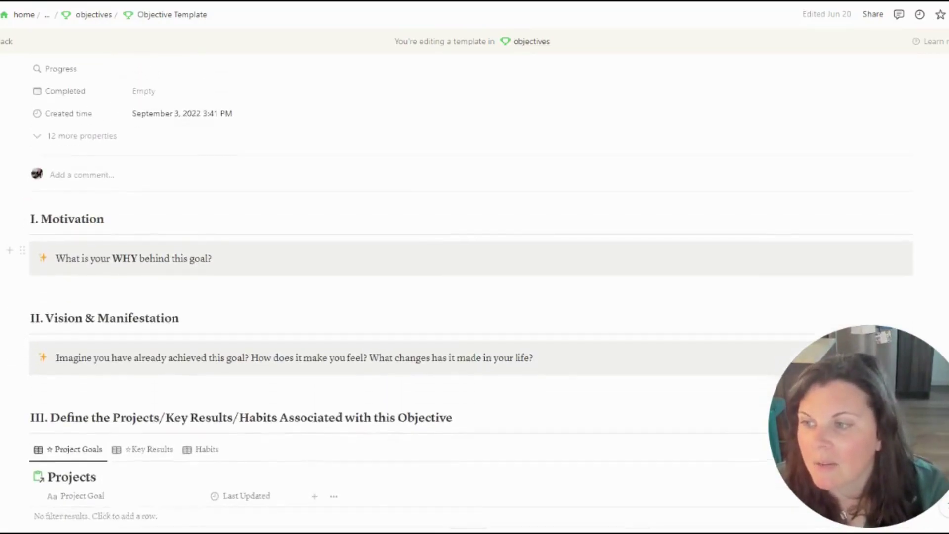
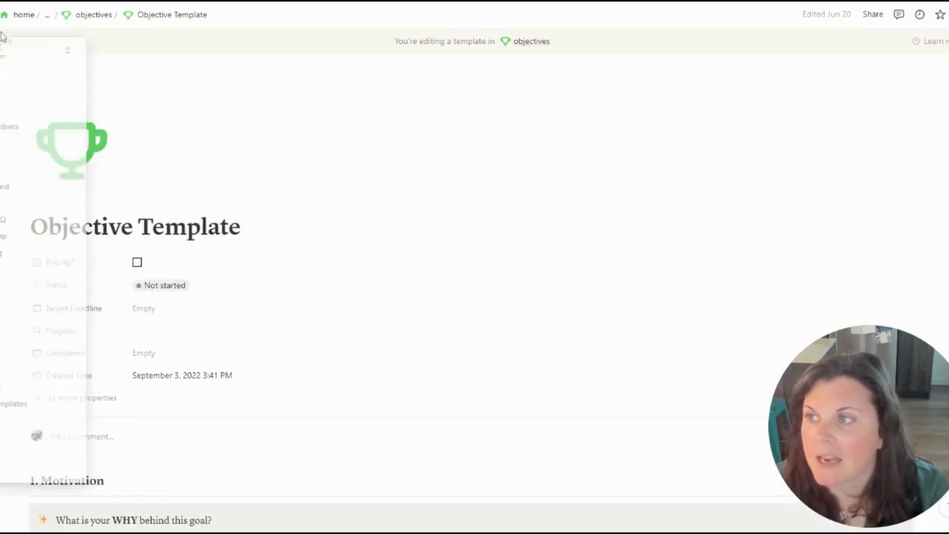
click(6, 41)
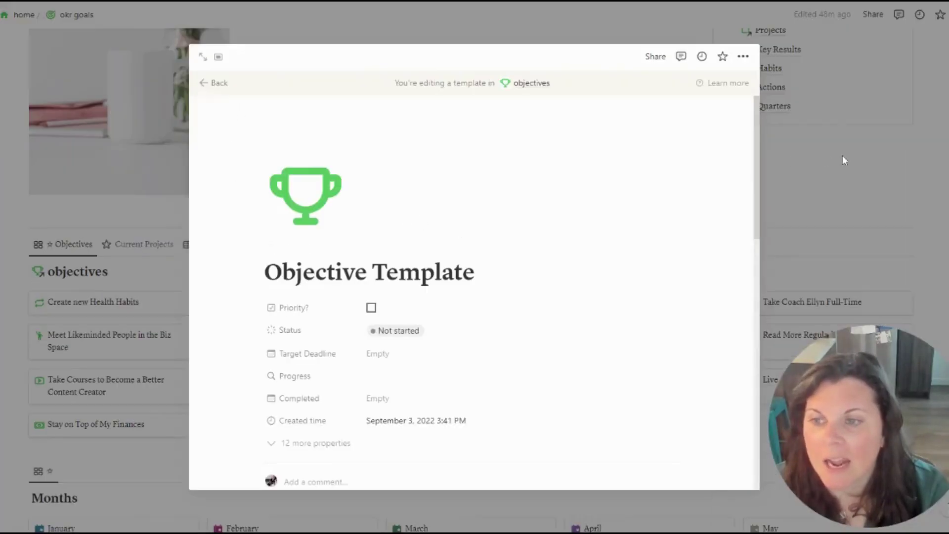
click(842, 155)
Open the Create new Health Habits objective and examine its goal questions, Transformation Test, My Week in Hours, projects and tasks
scroll(130, 251, down, 1)
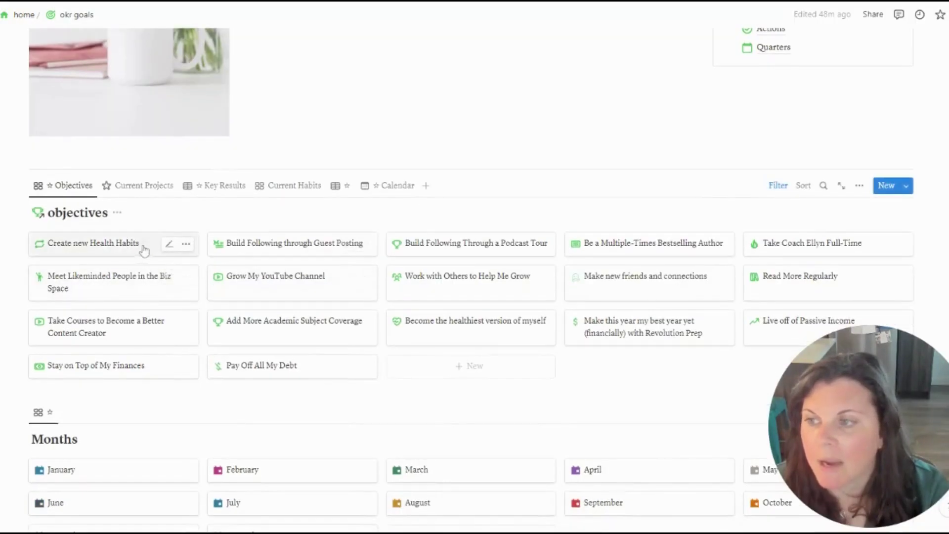
click(144, 251)
scroll(563, 203, down, 6)
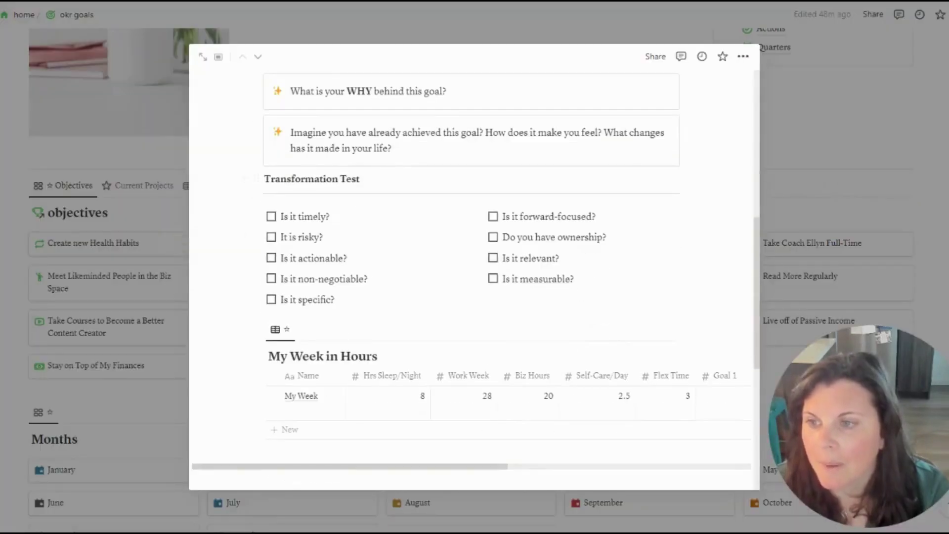
scroll(475, 280, up, 1)
scroll(521, 258, up, 1)
scroll(521, 258, down, 6)
scroll(430, 257, down, 3)
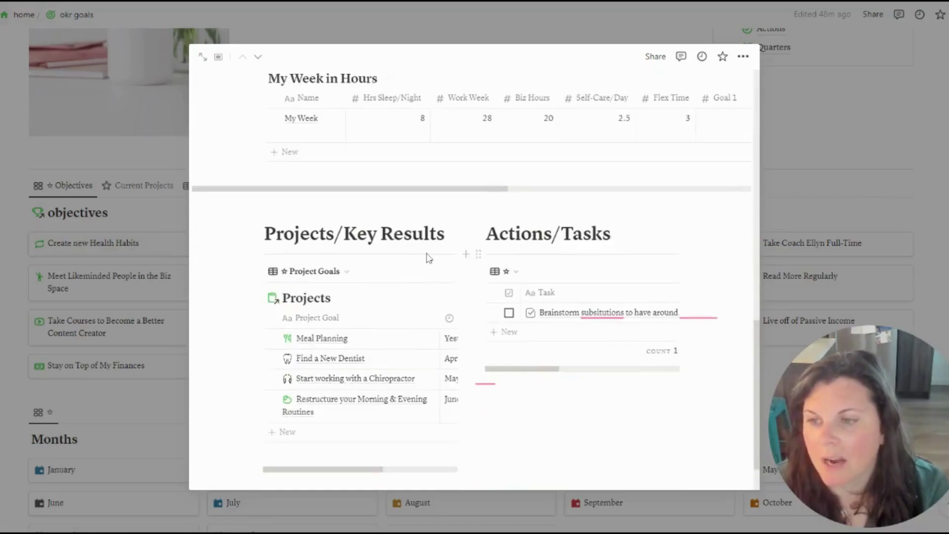
Open the Create new Health Habits objective as a full page and delete all of its old body content
scroll(540, 283, up, 10)
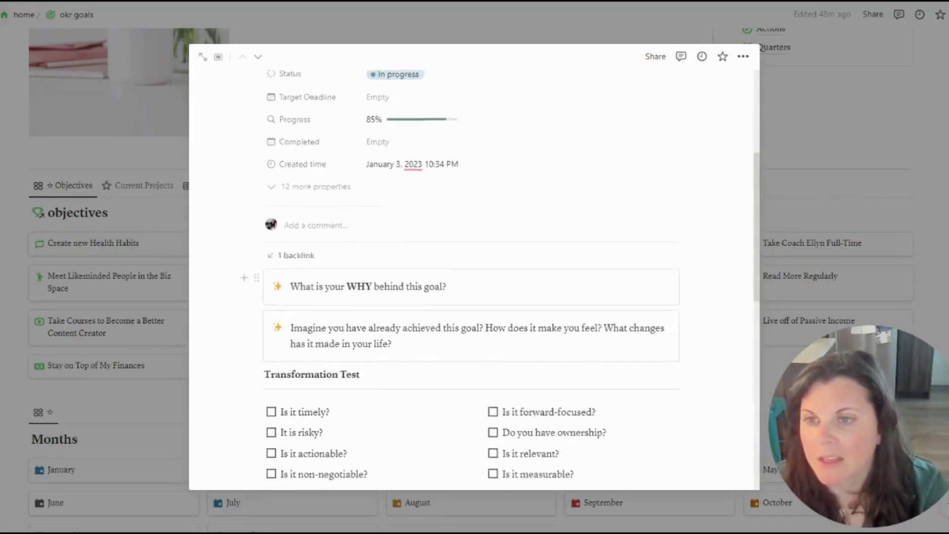
scroll(474, 277, down, 6)
drag(235, 202, 723, 456)
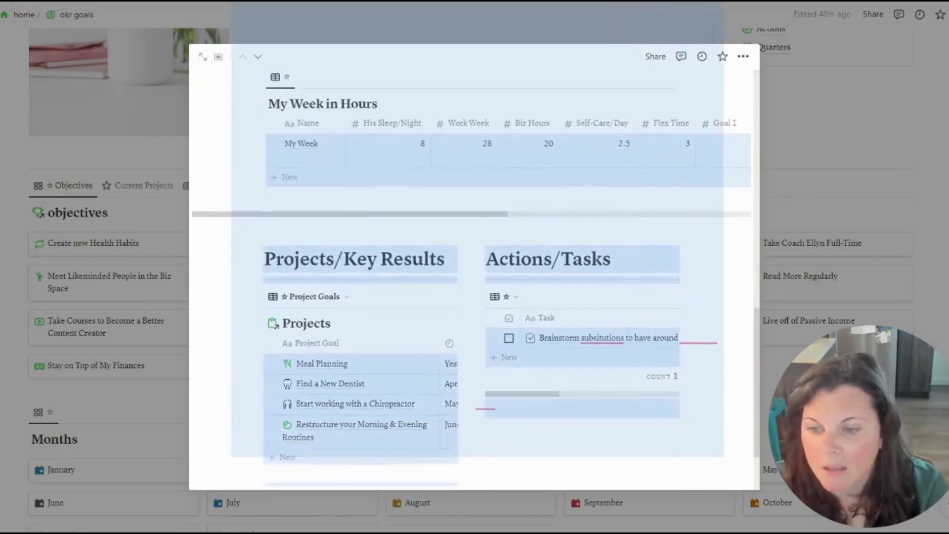
scroll(269, 148, up, 8)
click(270, 80)
click(203, 56)
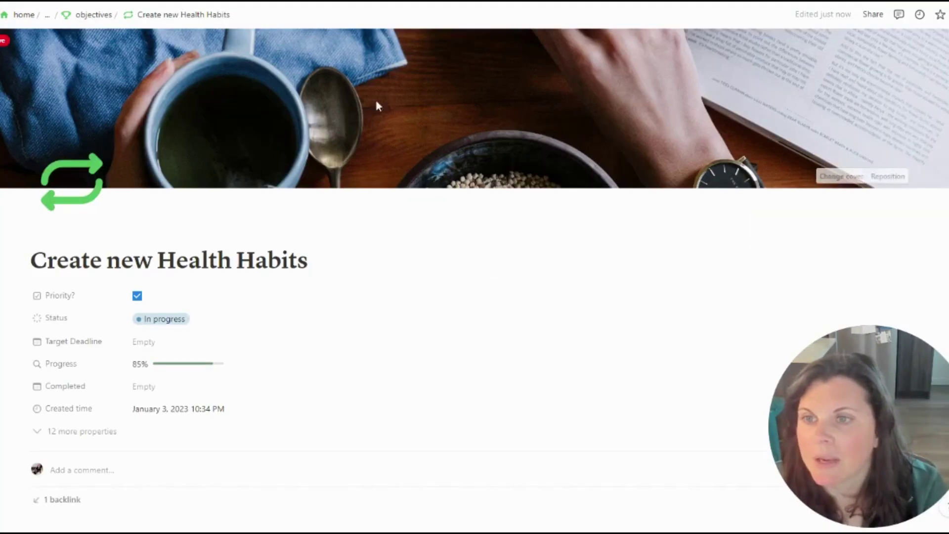
scroll(442, 170, down, 3)
key(BackSpace)
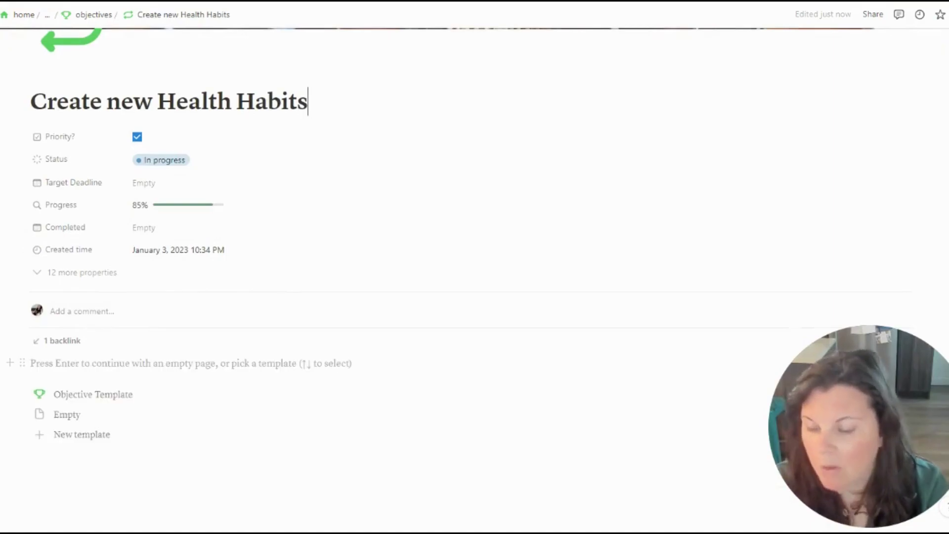
Apply the Objective Template to the emptied Create new Health Habits page
scroll(74, 144, up, 3)
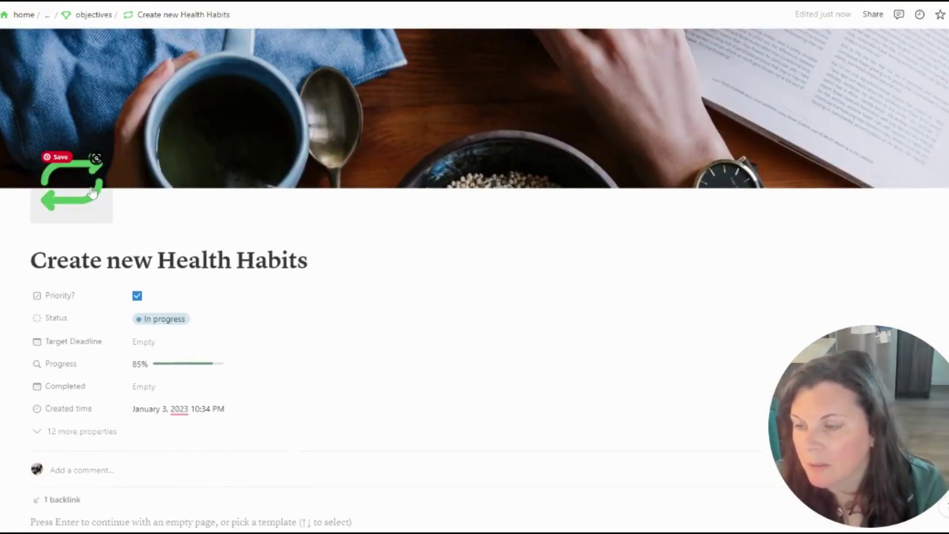
scroll(90, 402, down, 3)
scroll(89, 271, up, 2)
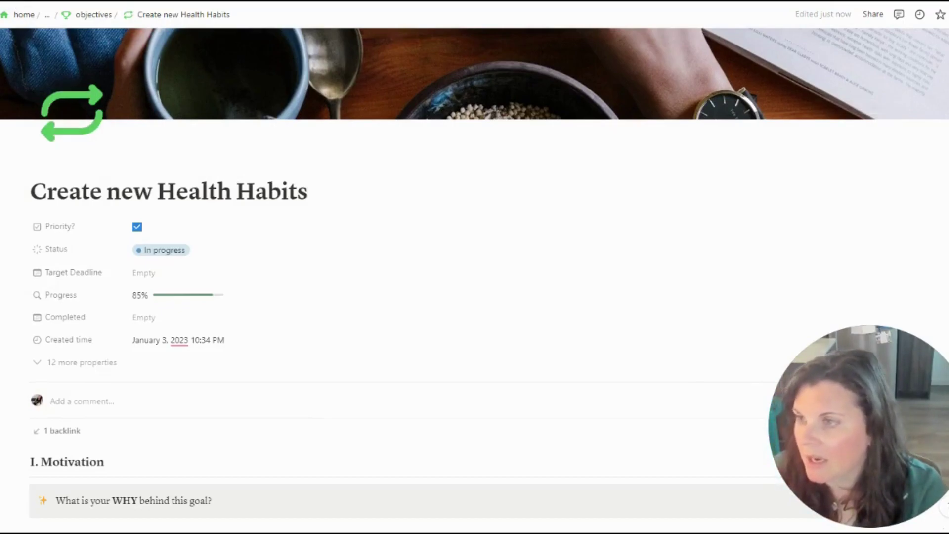
Review the page's four template sections, including the Project Goals, Key Results and Habits views in section III
scroll(58, 165, down, 7)
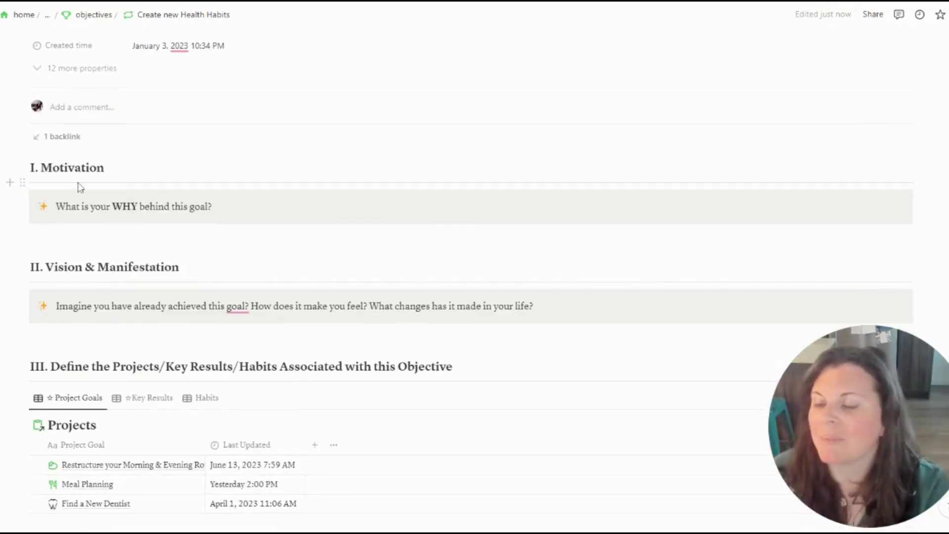
scroll(81, 187, down, 9)
scroll(80, 187, up, 14)
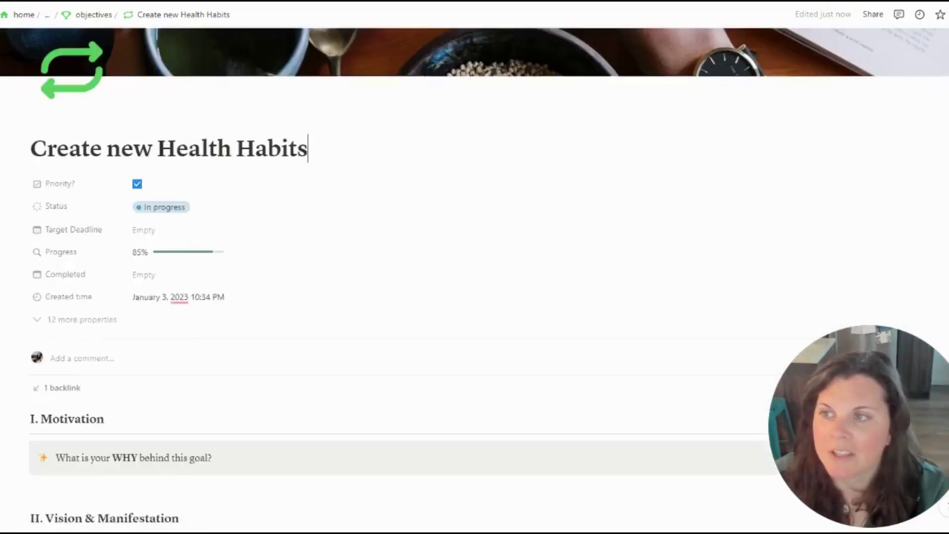
scroll(88, 213, up, 2)
scroll(58, 186, down, 5)
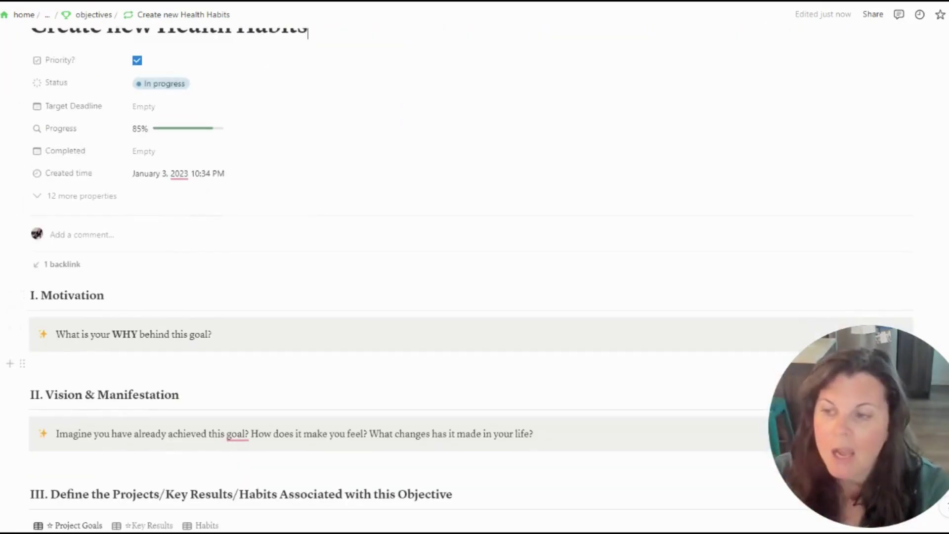
scroll(92, 282, down, 6)
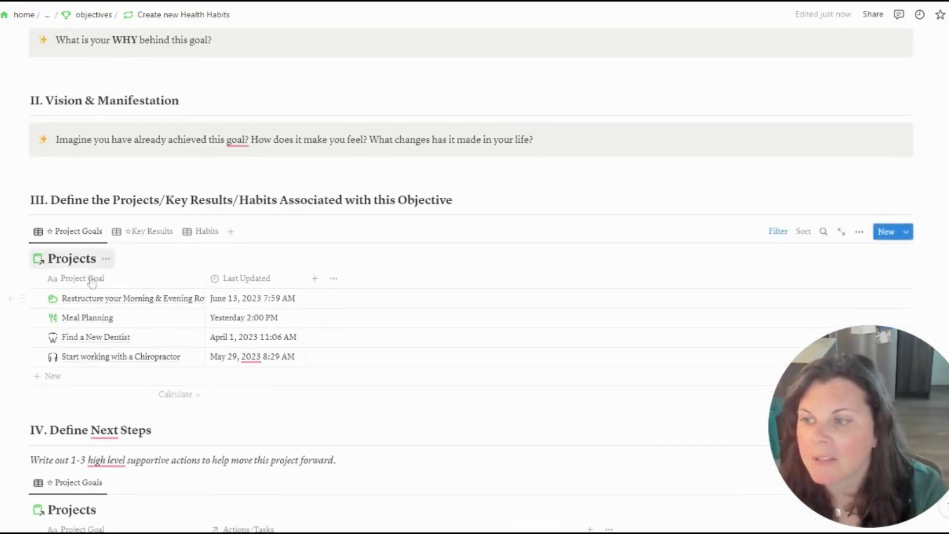
scroll(92, 282, down, 1)
click(148, 173)
click(201, 172)
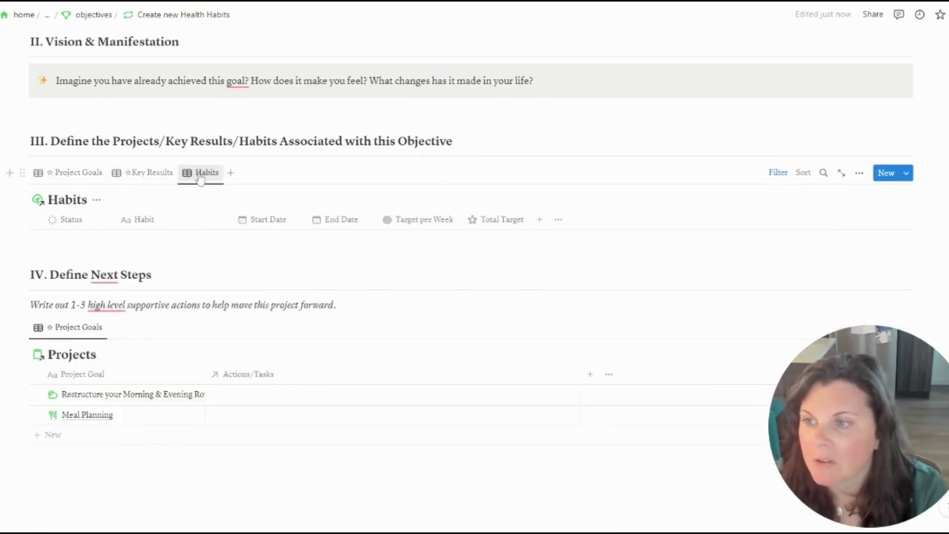
click(77, 172)
scroll(78, 179, down, 2)
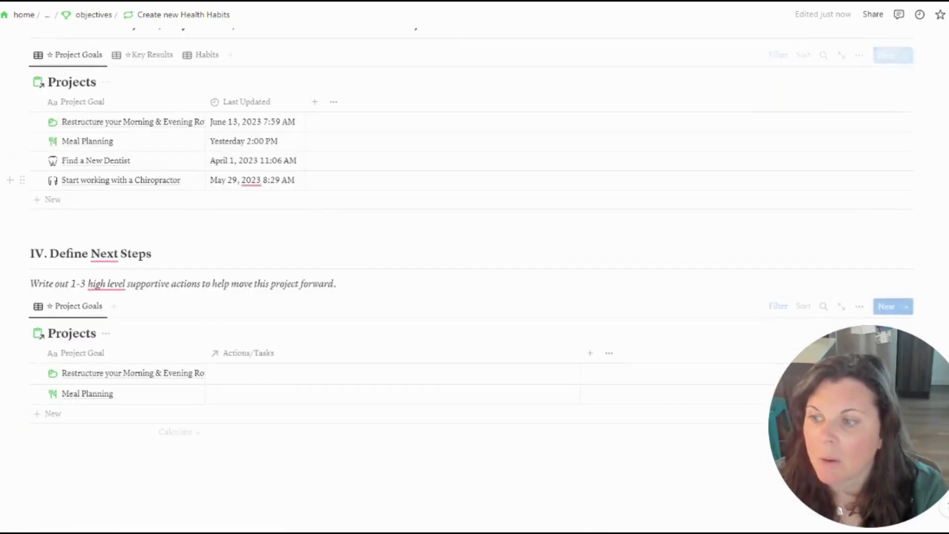
scroll(254, 320, up, 15)
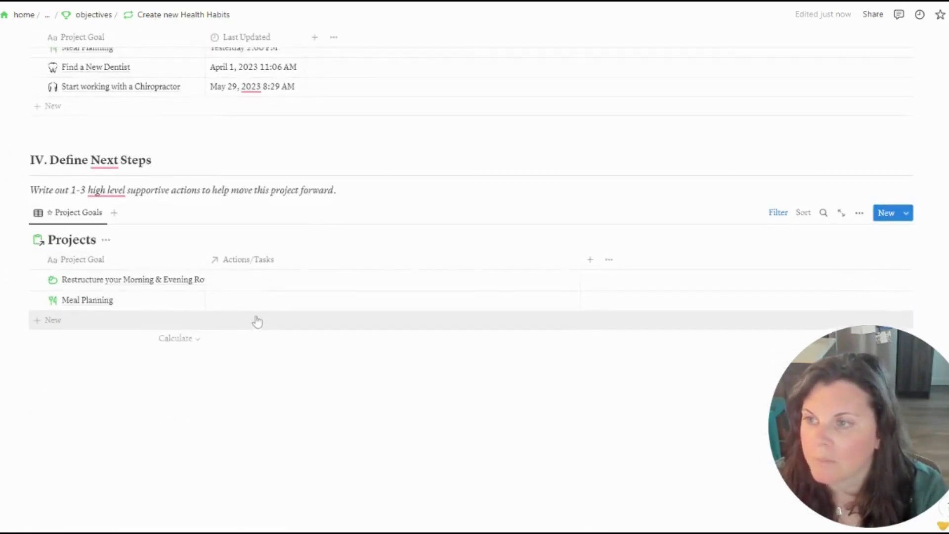
scroll(475, 297, down, 12)
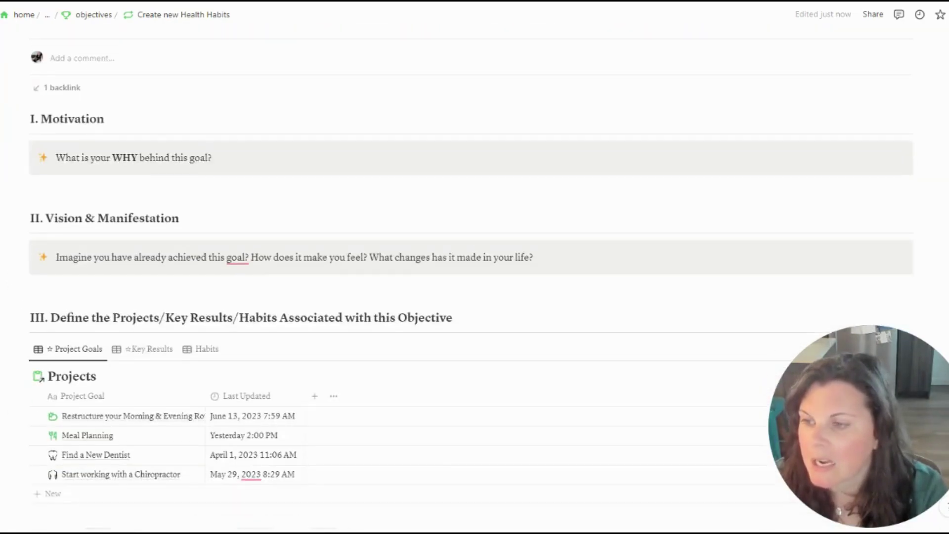
Turn on wrapping for the Project Goal column in the Define Next Steps table and widen it to fit the project names
click(82, 411)
click(159, 390)
click(203, 417)
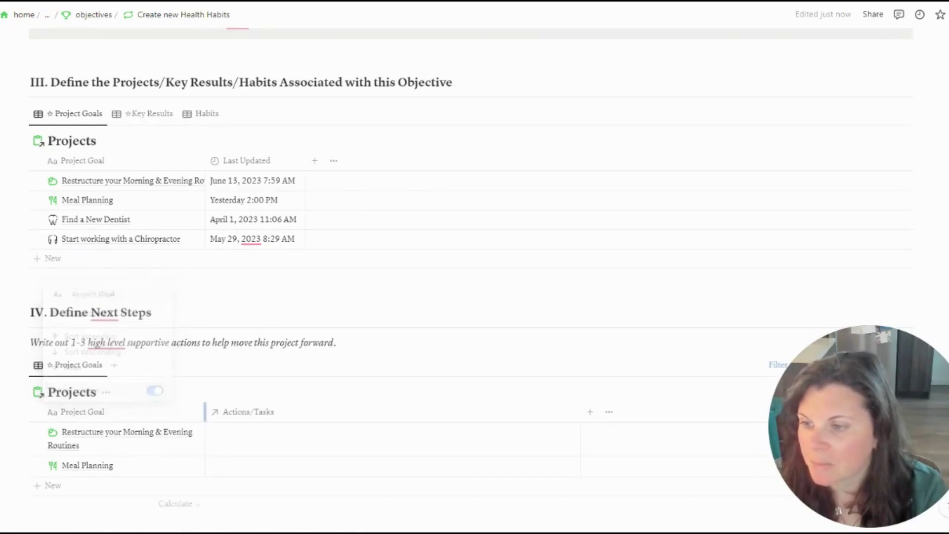
drag(205, 418, 249, 416)
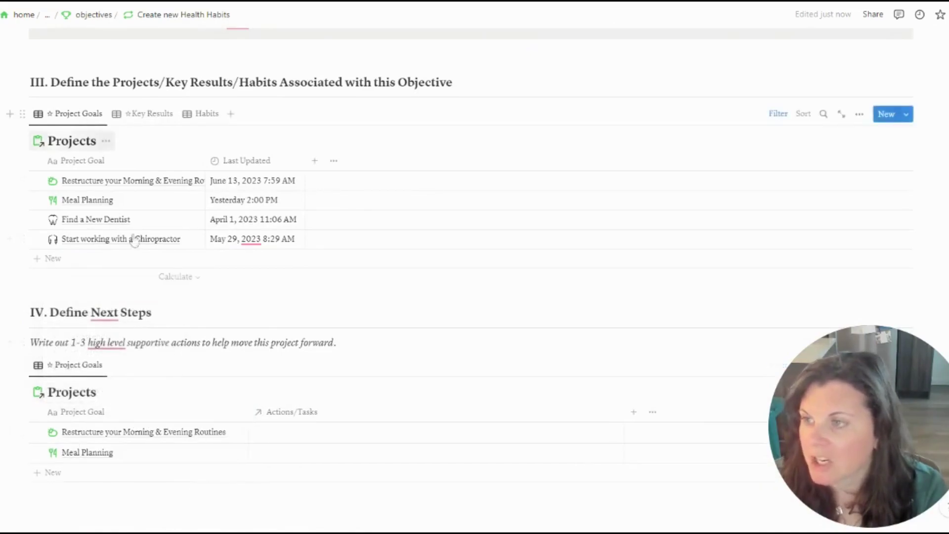
Wrap the Project Goal column in section III's Projects table and widen it to fit the project names
click(179, 161)
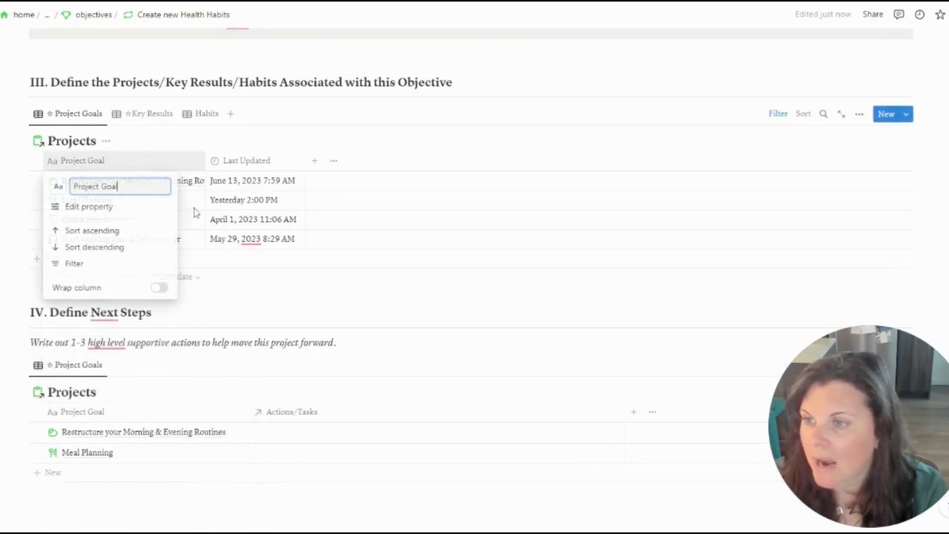
click(159, 287)
click(205, 160)
drag(206, 160, 254, 168)
click(193, 171)
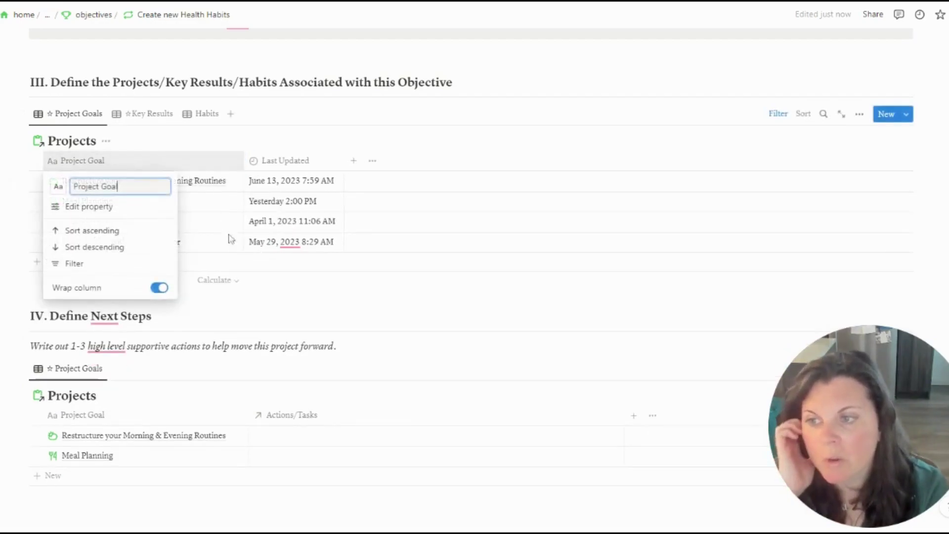
click(195, 170)
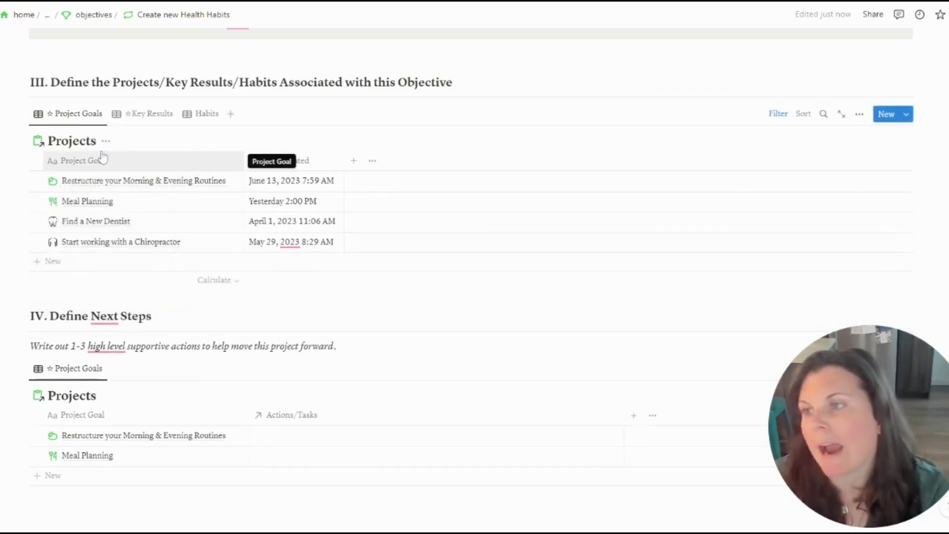
Go to the objectives database and open its Objective Template for editing
click(84, 17)
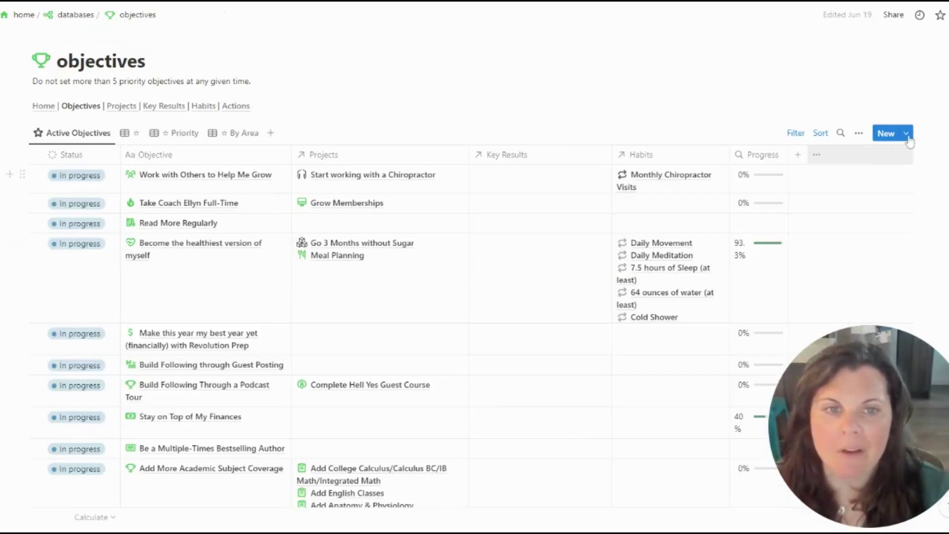
click(906, 133)
click(933, 175)
click(837, 178)
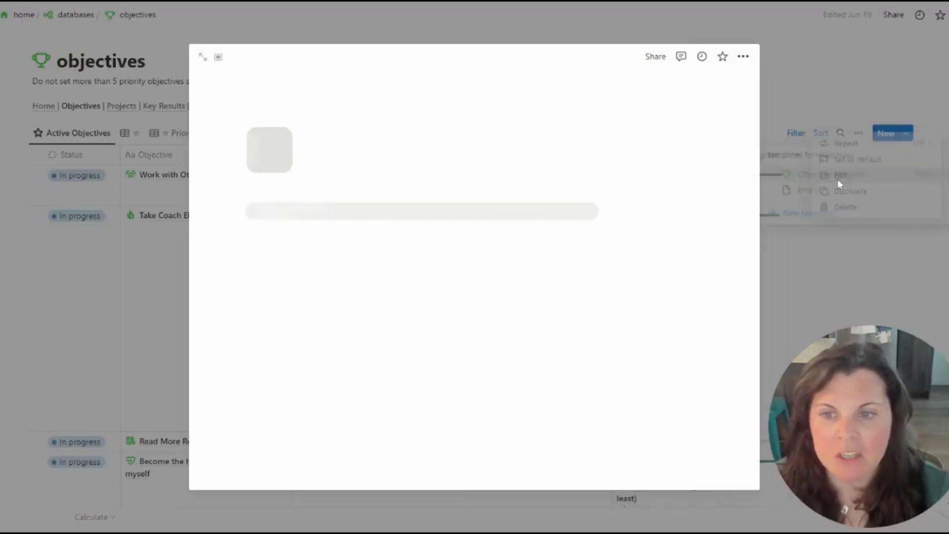
Turn on wrapping for the Project Goal column in the template's section III Projects table
scroll(381, 303, down, 10)
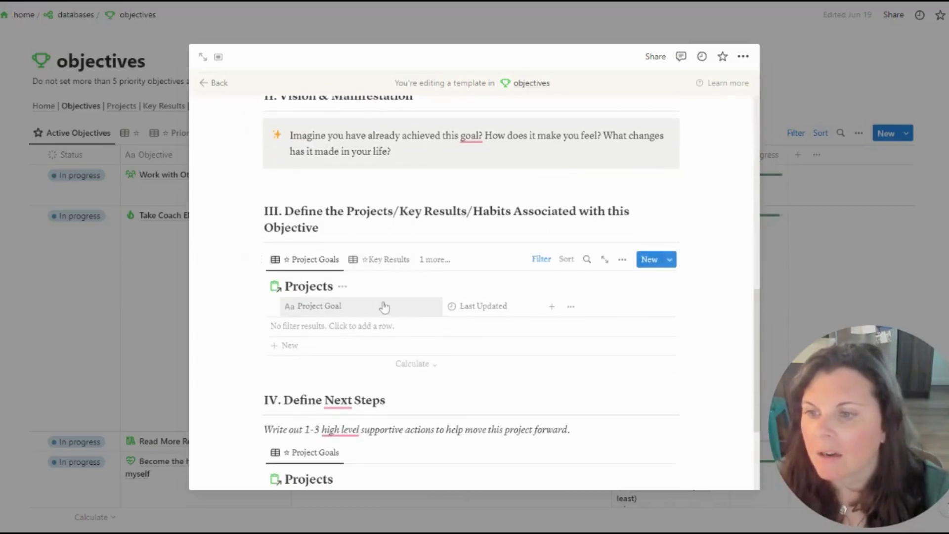
click(381, 305)
click(396, 434)
click(476, 383)
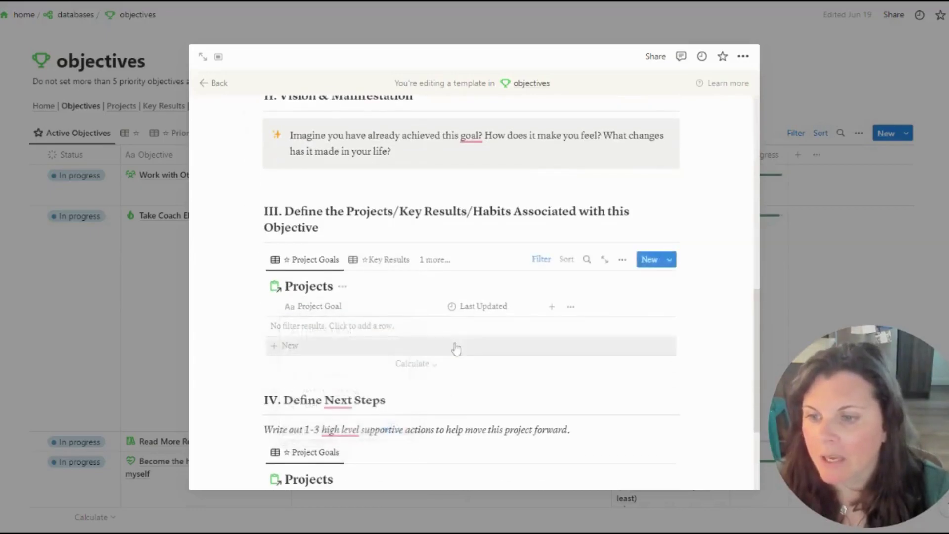
Turn on wrapping for the Project Goal column in the template's Define Next Steps table and close the template
scroll(415, 341, down, 3)
click(377, 339)
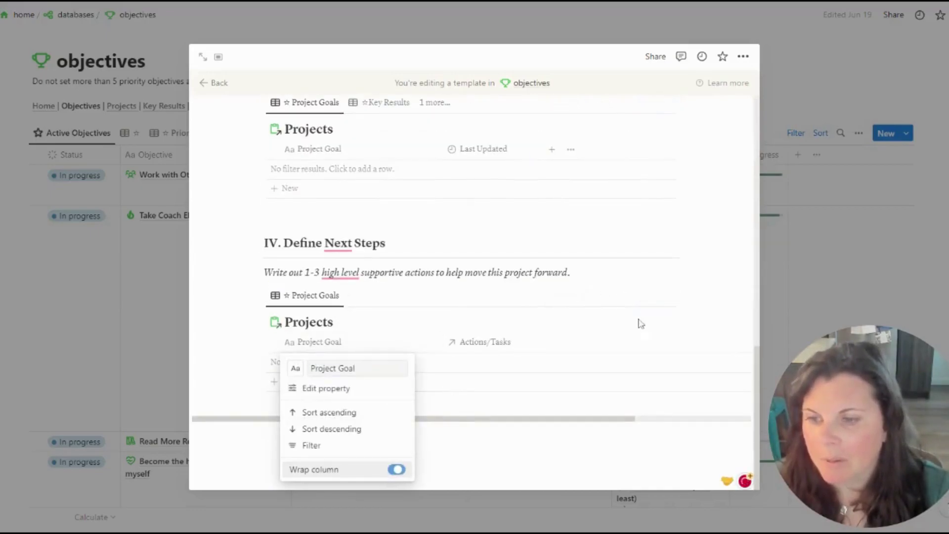
click(859, 247)
click(805, 140)
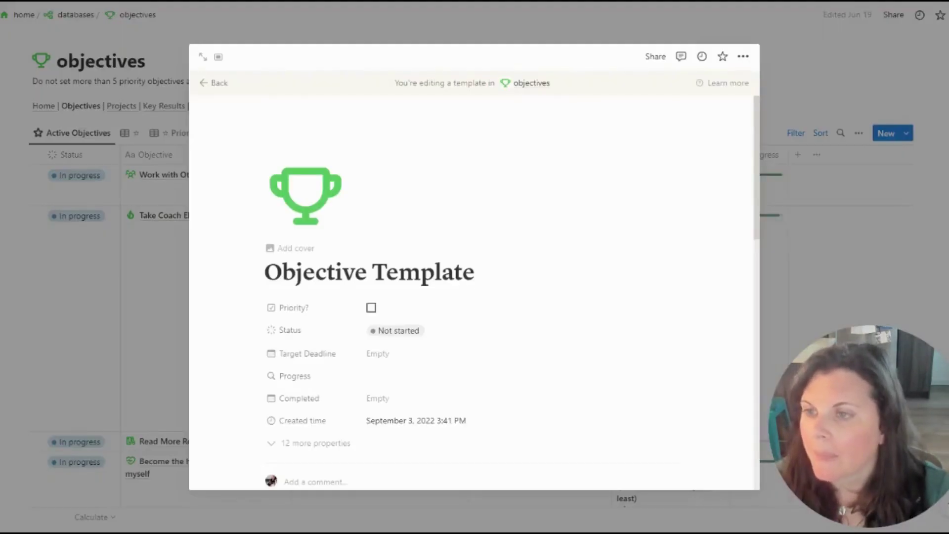
click(167, 44)
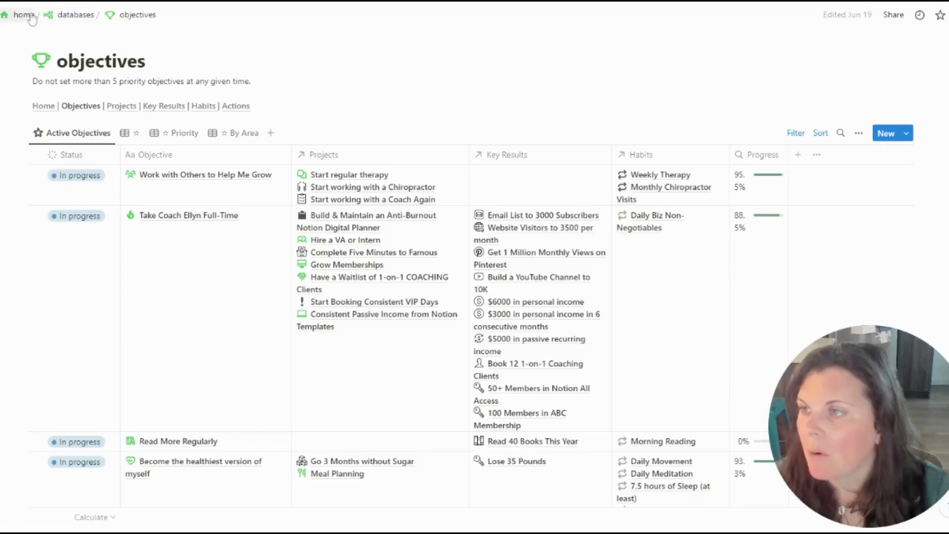
Return to the okr goals page and examine the contents of the Build Following through Guest Posting objective
click(47, 108)
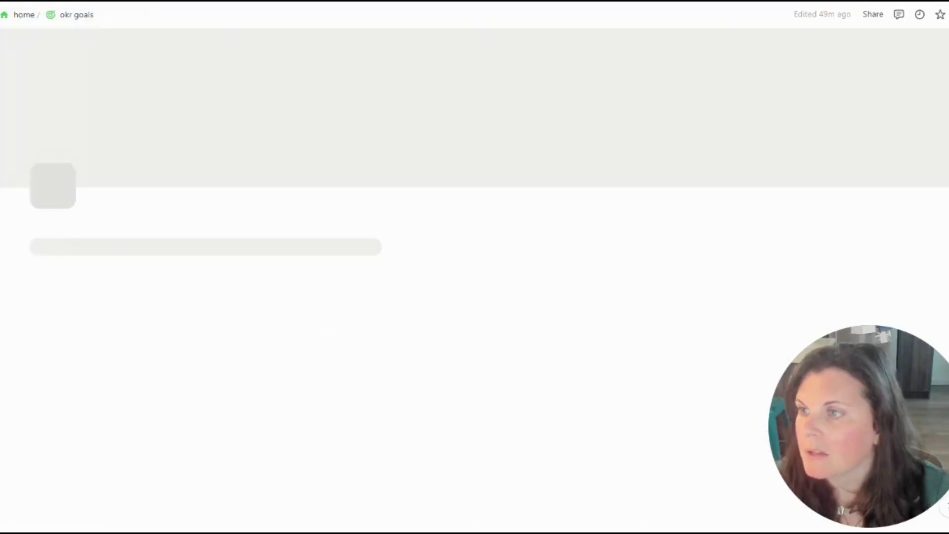
scroll(547, 99, down, 7)
scroll(330, 225, down, 4)
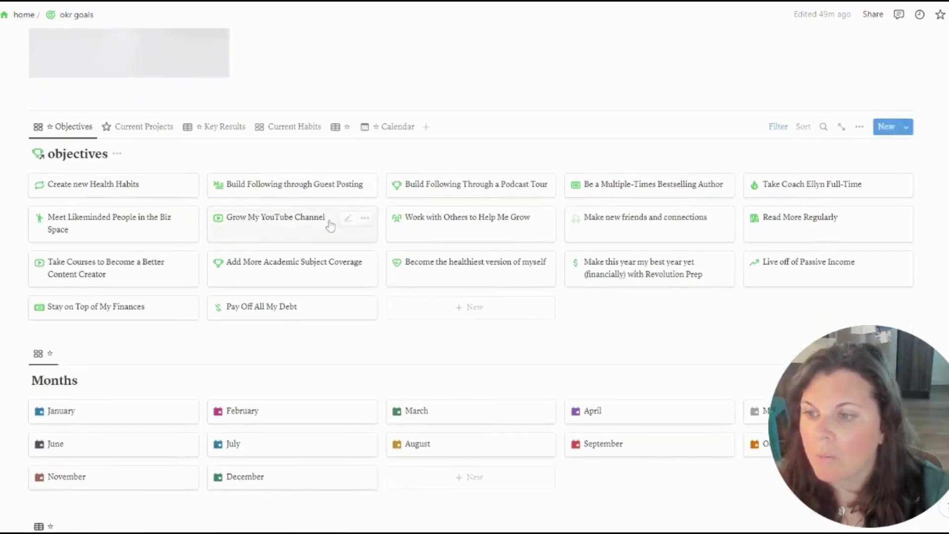
click(414, 202)
scroll(409, 155, down, 10)
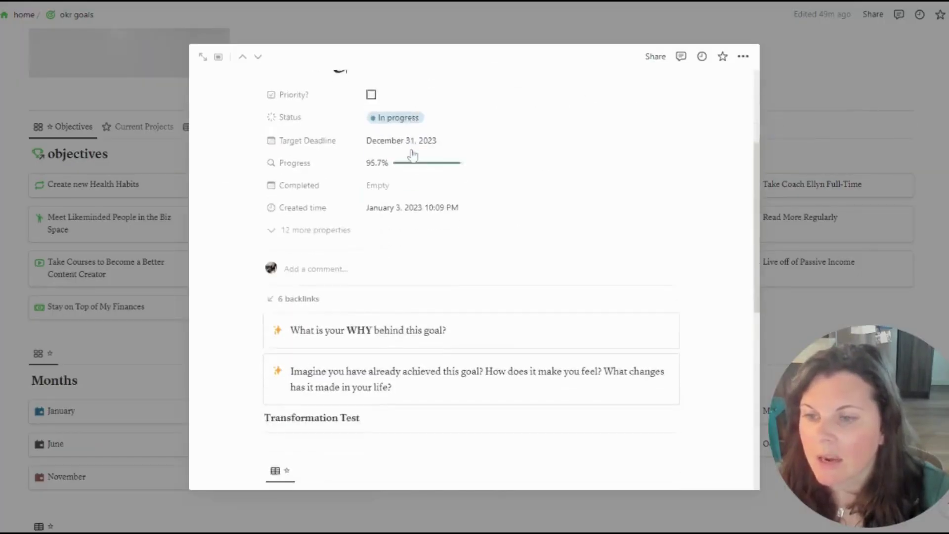
scroll(413, 153, down, 11)
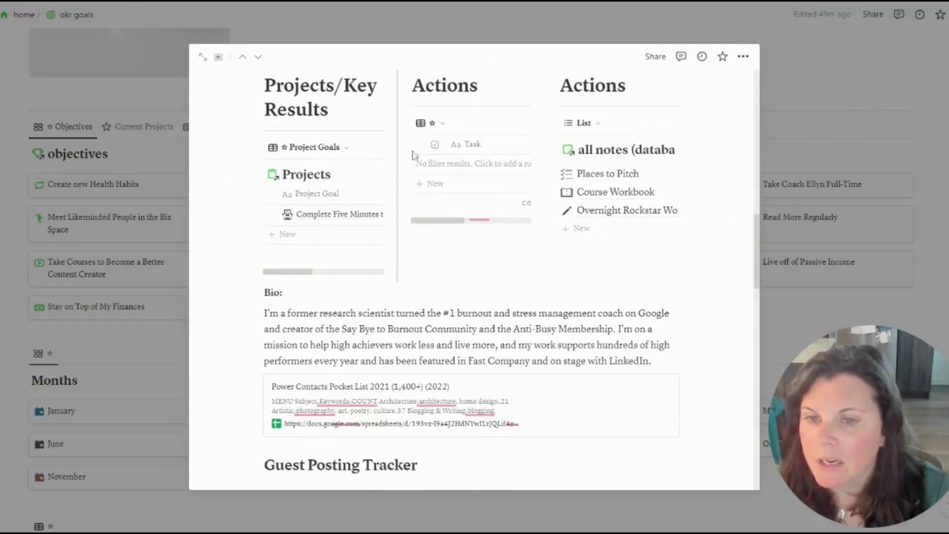
scroll(575, 250, up, 18)
Replace the body content of the Meet Likeminded People in the Biz Space objective with the Objective Template and close the page
scroll(575, 251, down, 10)
scroll(574, 250, up, 3)
drag(702, 213, 395, 178)
key(Escape)
scroll(303, 283, up, 8)
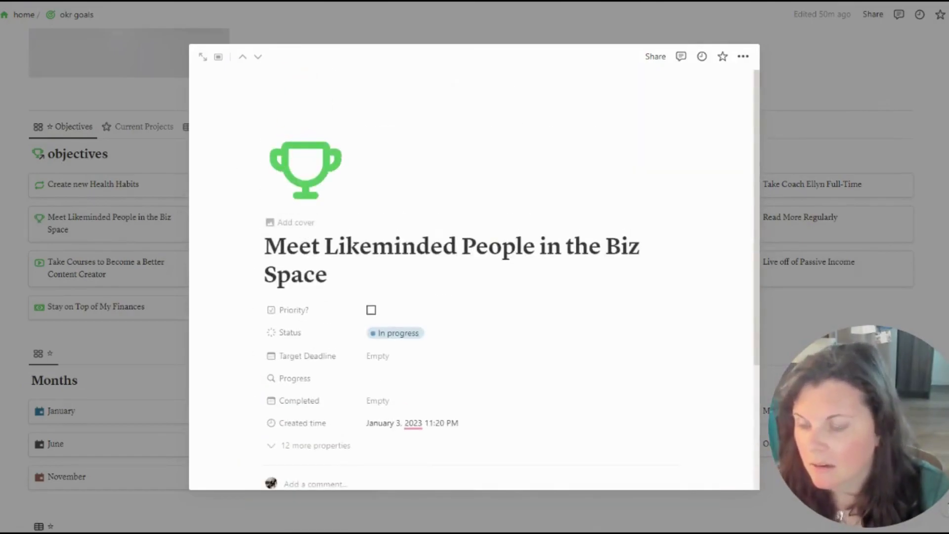
scroll(474, 277, down, 7)
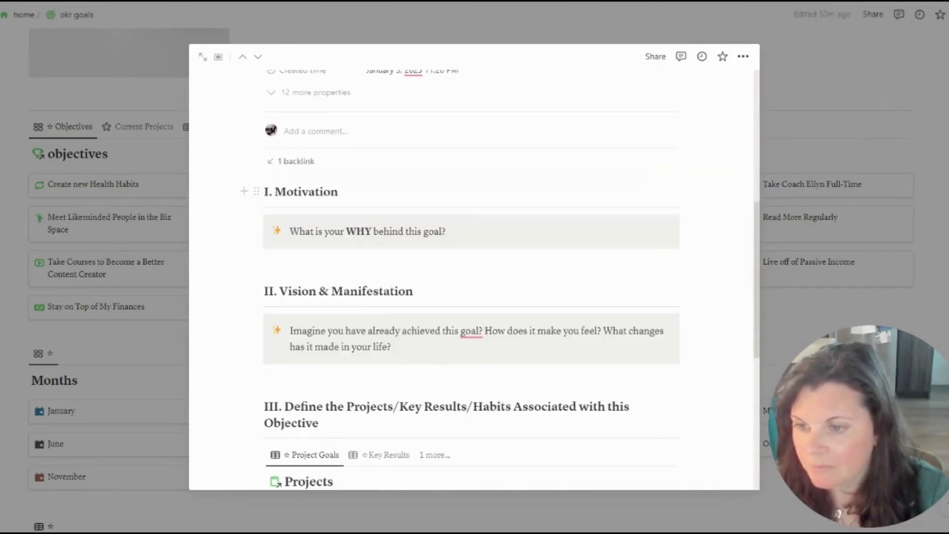
click(853, 123)
Open the Create new Health Habits objective and remove its cover image
click(133, 187)
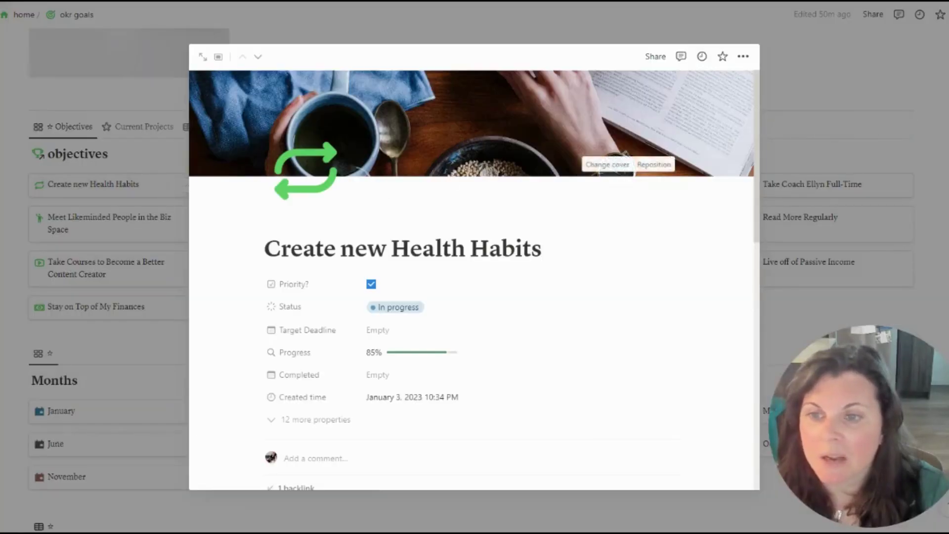
click(612, 163)
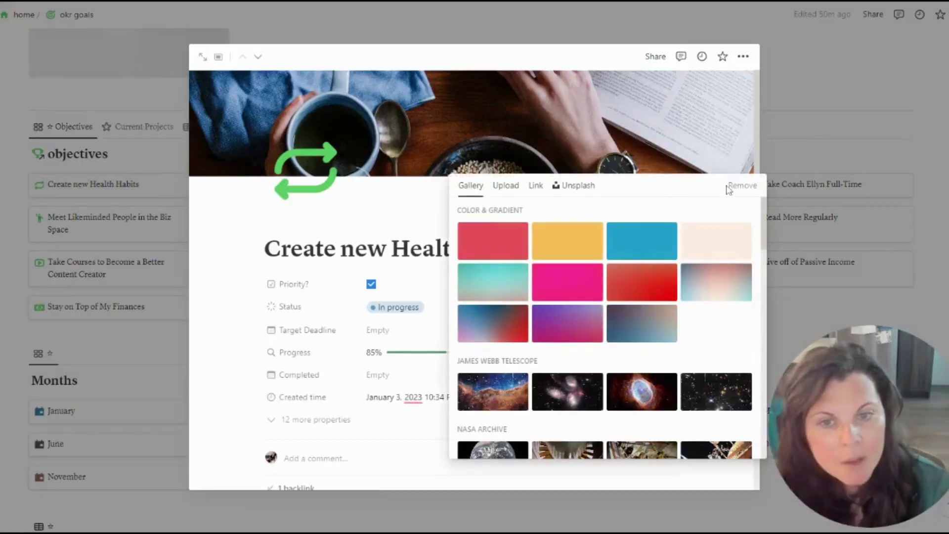
click(741, 186)
click(815, 147)
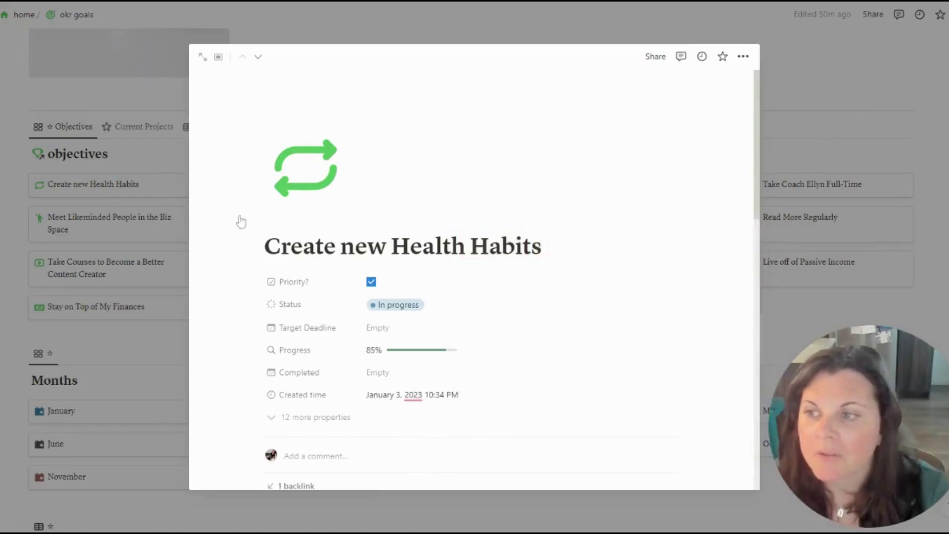
Close the health habits page, remove the cover image from the Build Following through Guest Posting objective, and close it
key(Escape)
click(266, 188)
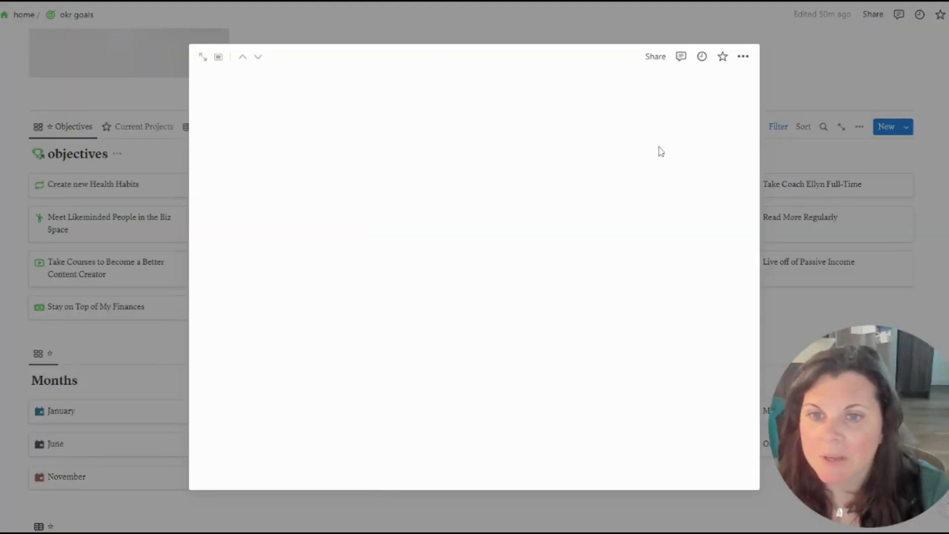
click(600, 168)
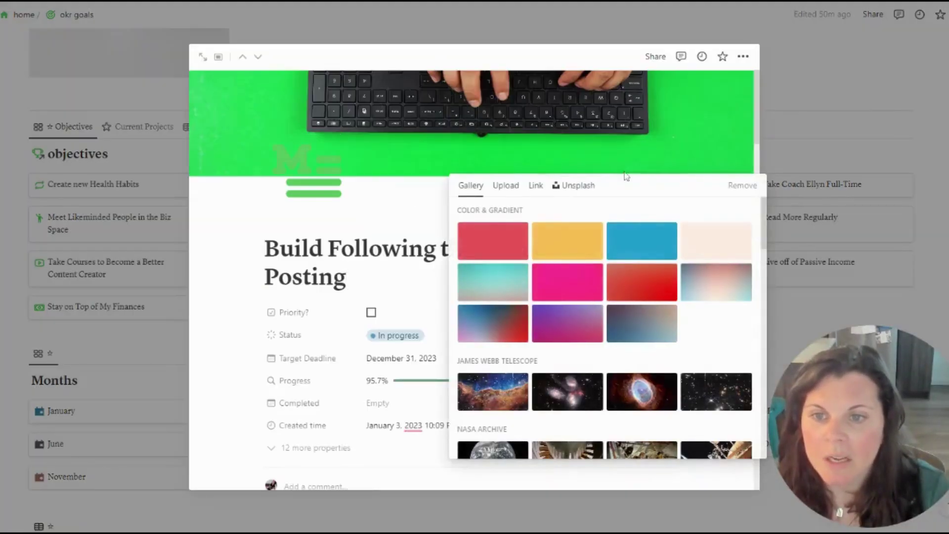
click(738, 188)
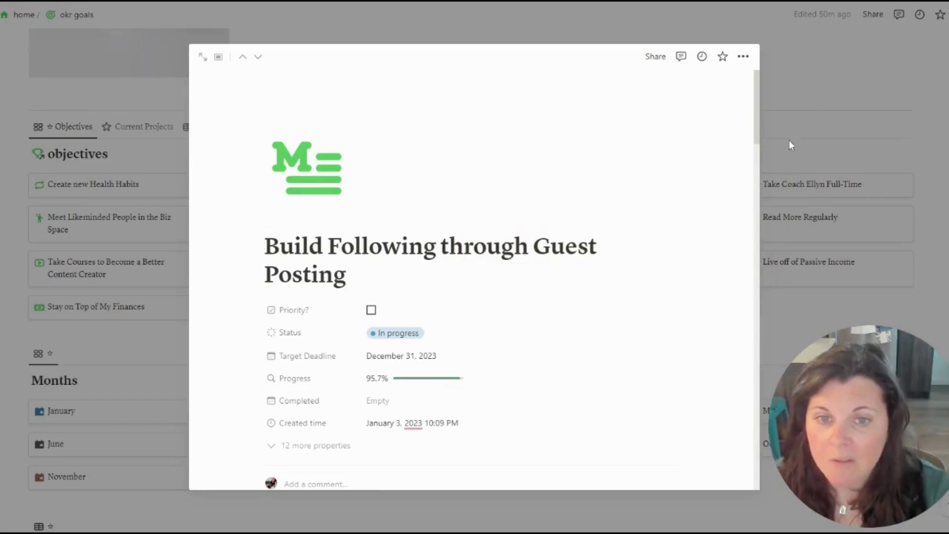
click(188, 182)
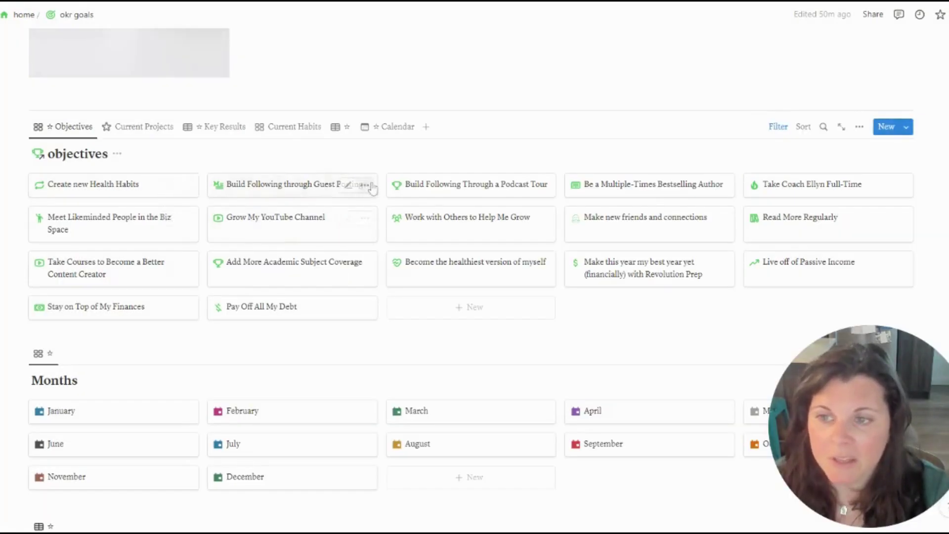
Remove the cover image from the Build Following Through a Podcast Tour objective and close the page
click(542, 186)
click(434, 191)
click(433, 192)
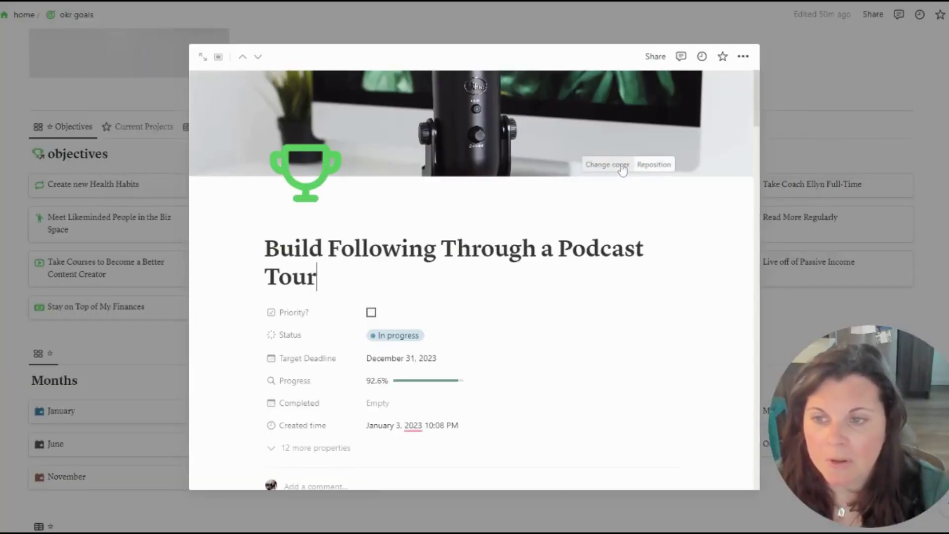
click(622, 170)
click(740, 189)
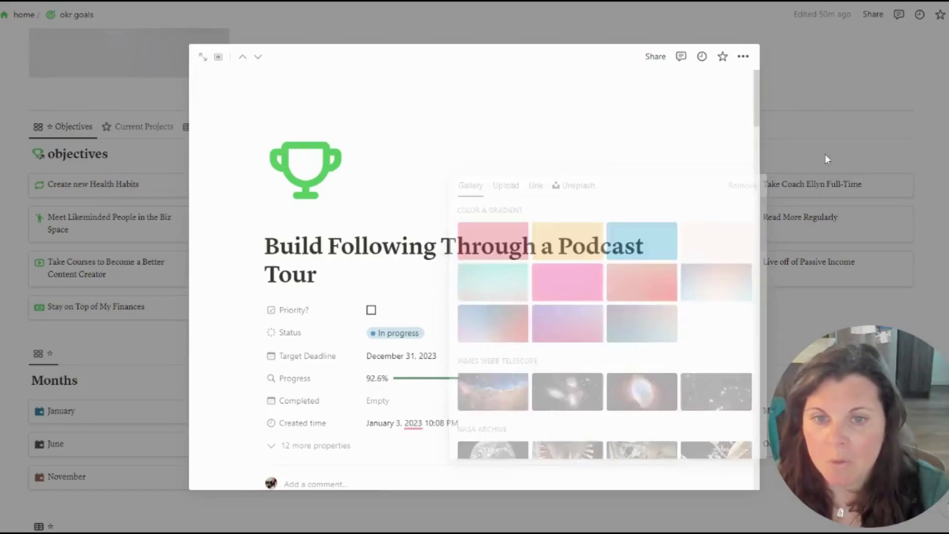
key(Escape)
Remove the cover image from the Be a Multiple-Times Bestselling Author objective and close the page
click(642, 188)
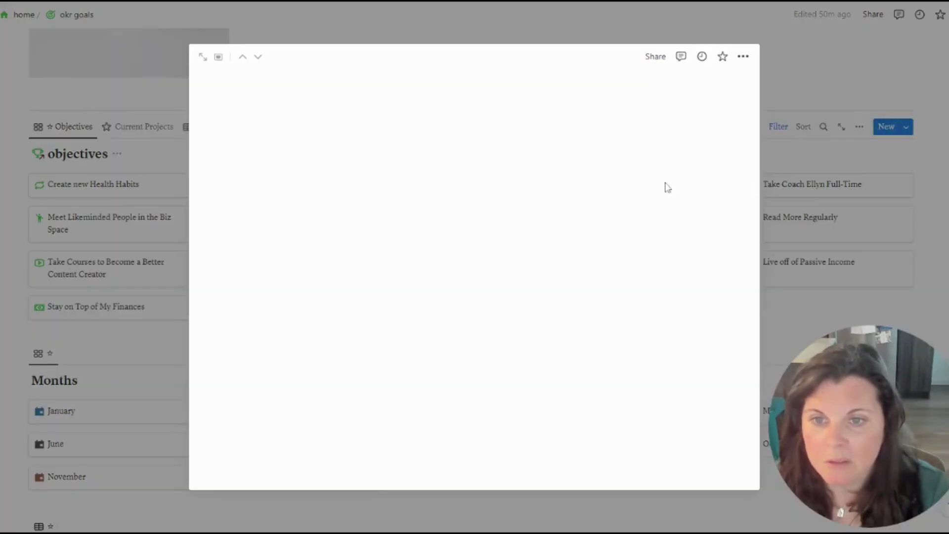
click(621, 168)
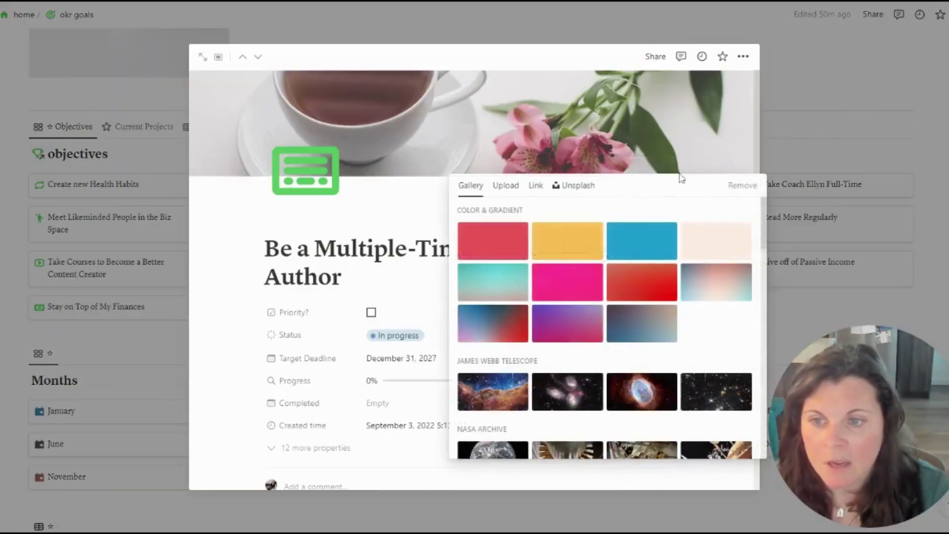
click(751, 190)
click(800, 193)
Remove the cover image from the Take Coach Ellyn Full-Time objective and close the page
click(806, 184)
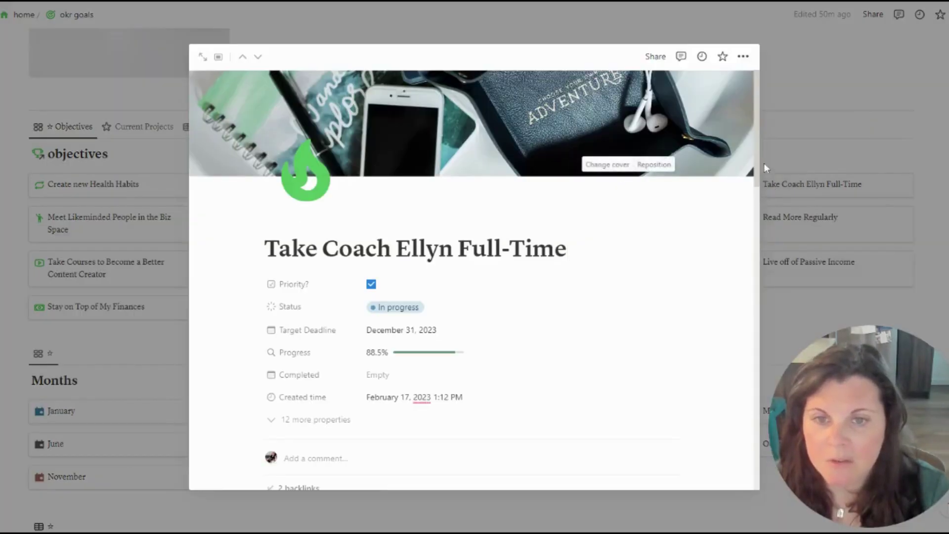
click(624, 164)
click(740, 182)
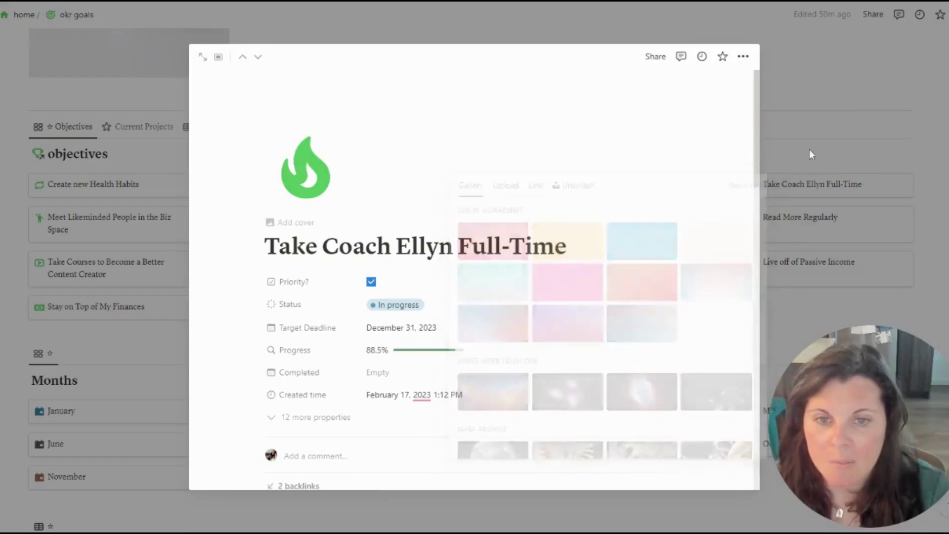
key(Escape)
Check the covers and contents of other objectives, including the bestselling author, likeminded people, working with others, and new friends pages
click(675, 182)
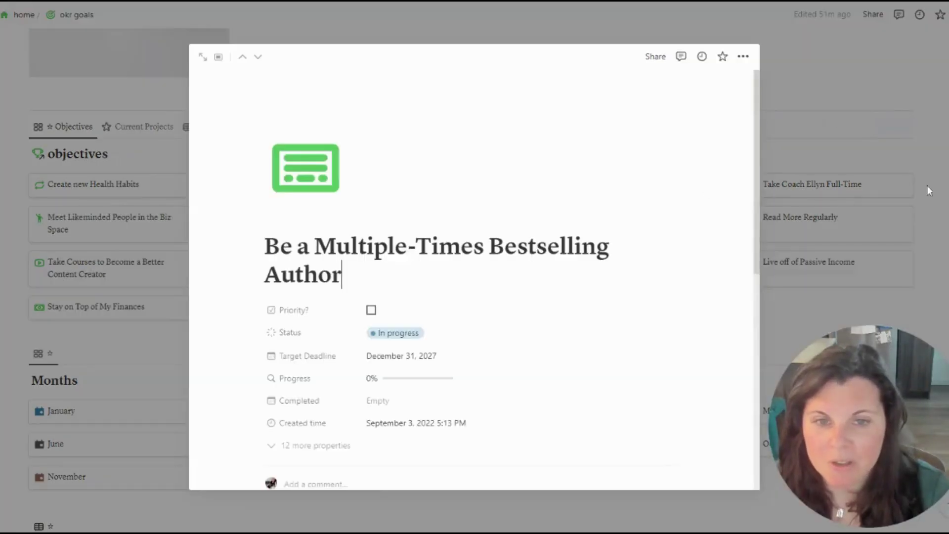
key(Escape)
click(190, 222)
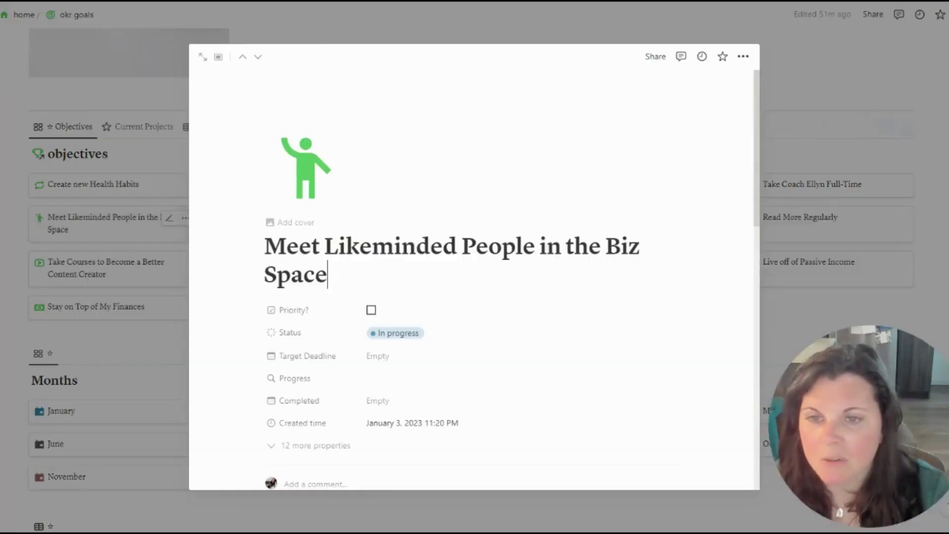
key(Escape)
click(547, 185)
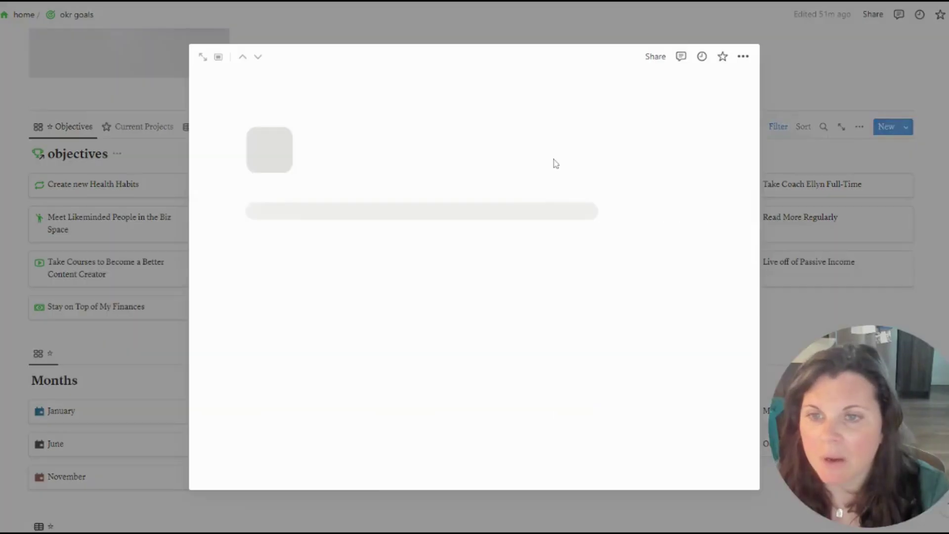
click(834, 176)
click(349, 227)
scroll(532, 271, down, 10)
scroll(673, 312, up, 10)
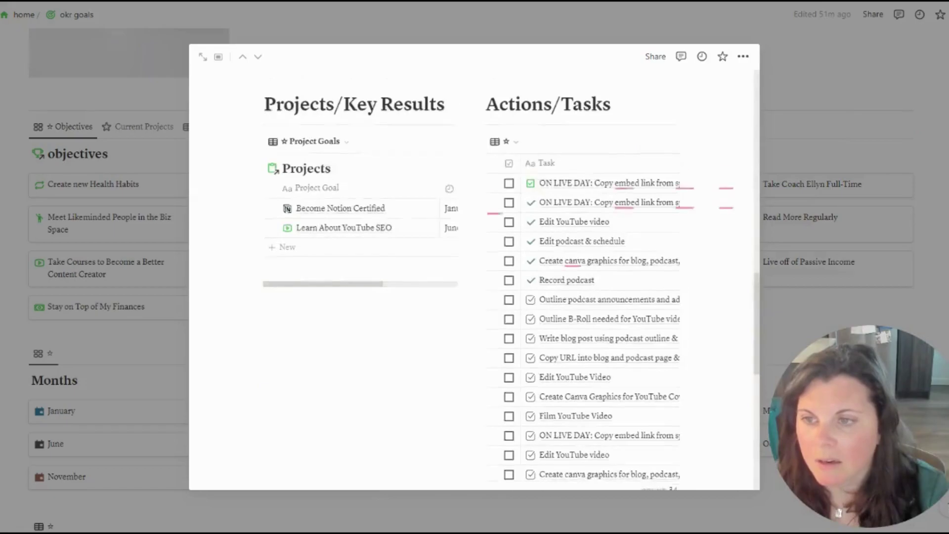
key(Escape)
scroll(459, 174, down, 2)
click(460, 174)
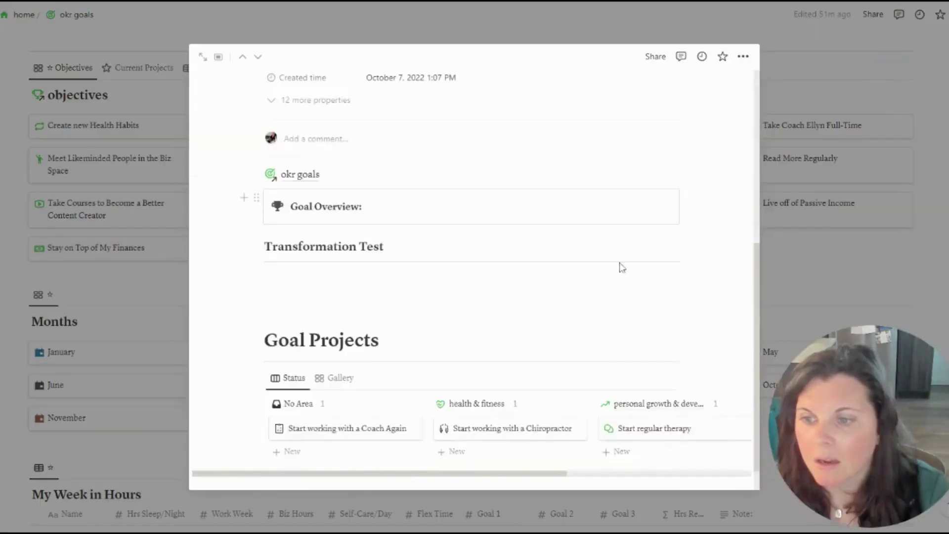
key(Escape)
click(634, 174)
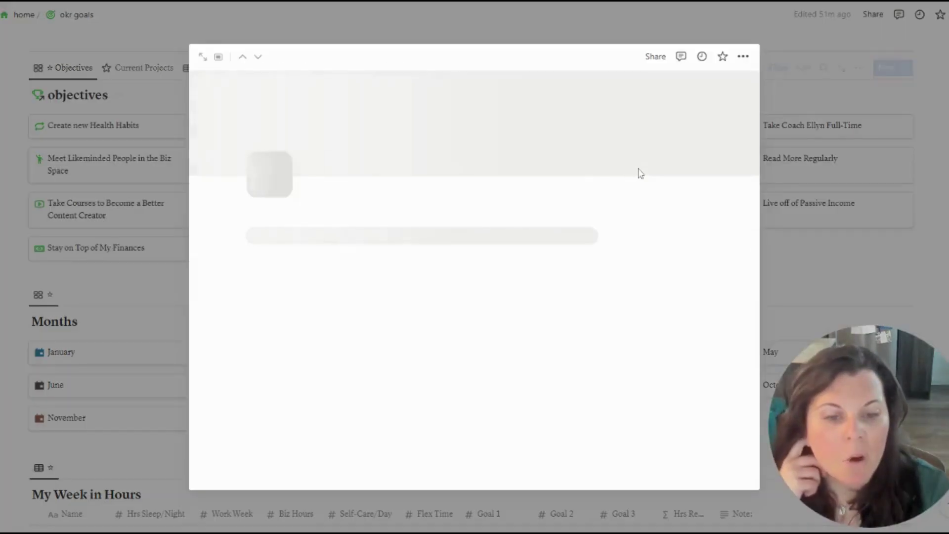
click(883, 142)
Review the properties, Transformation Test and Milestones of the Read More Regularly objective, and delete that page
click(823, 170)
scroll(581, 194, down, 5)
scroll(581, 194, down, 3)
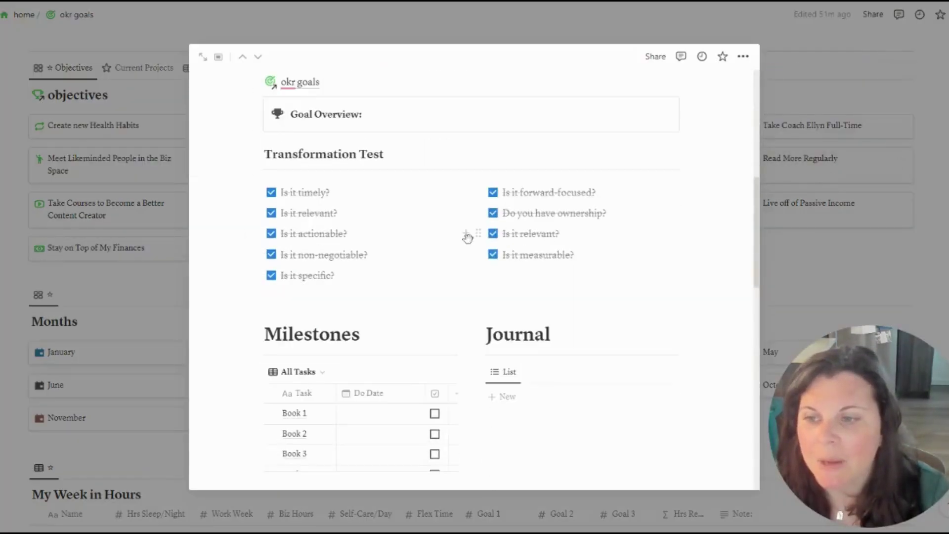
scroll(580, 194, up, 2)
scroll(580, 193, down, 1)
scroll(419, 229, down, 3)
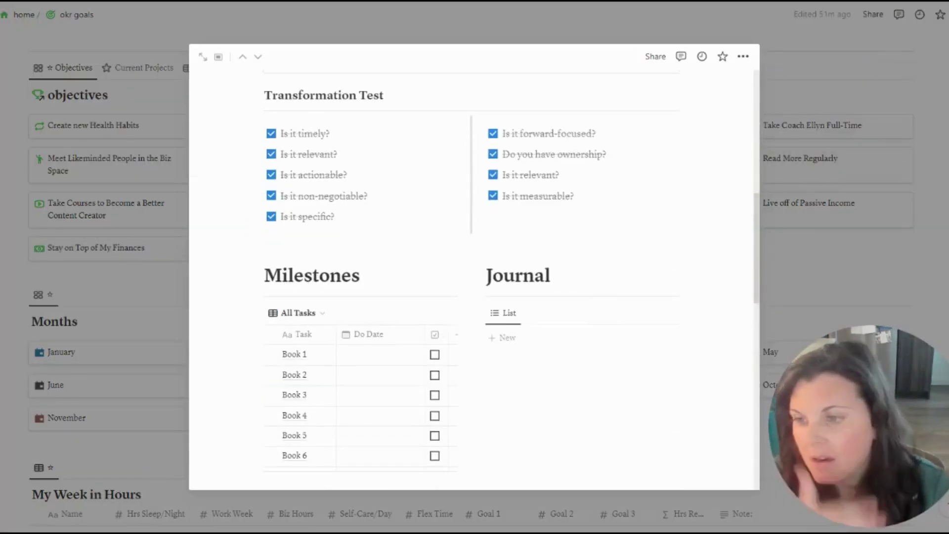
scroll(419, 229, up, 4)
scroll(419, 229, down, 3)
scroll(420, 228, down, 10)
scroll(419, 228, up, 18)
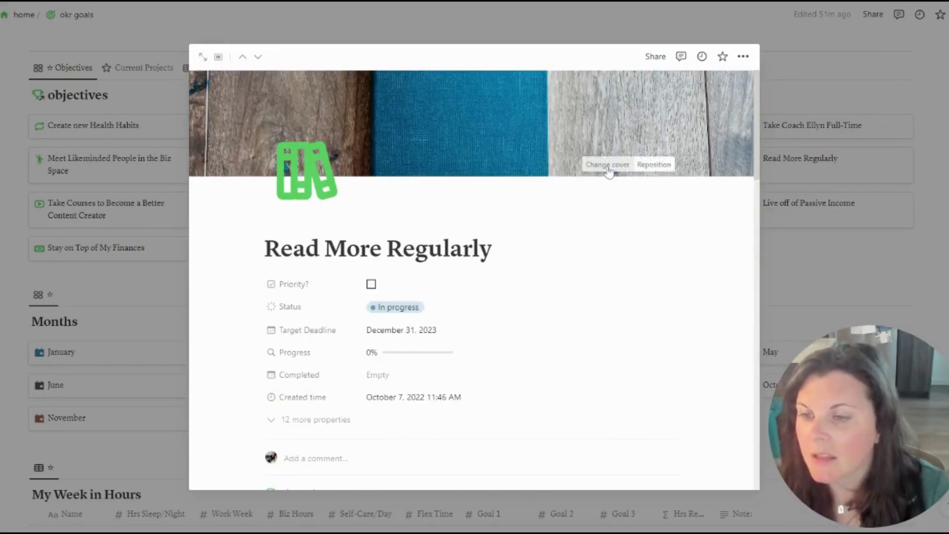
scroll(519, 191, down, 3)
scroll(424, 192, up, 3)
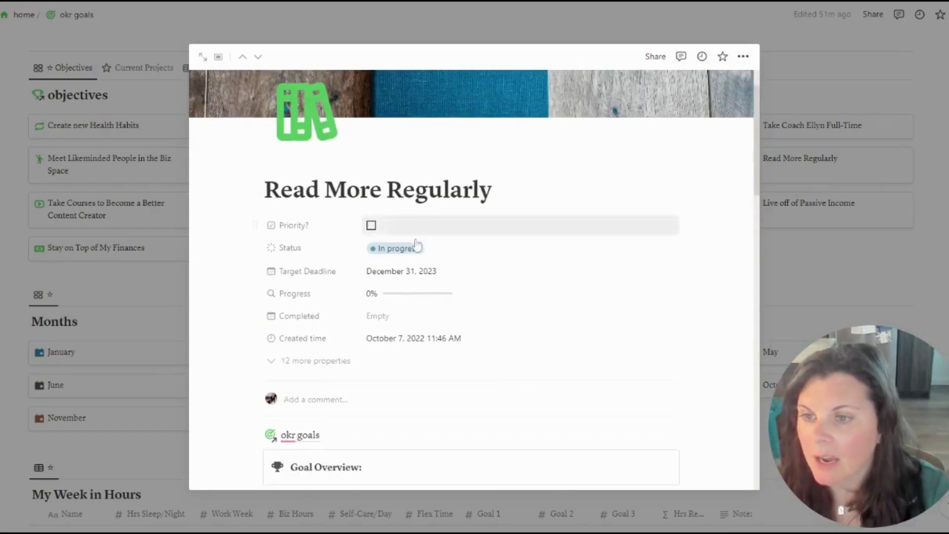
scroll(544, 149, up, 2)
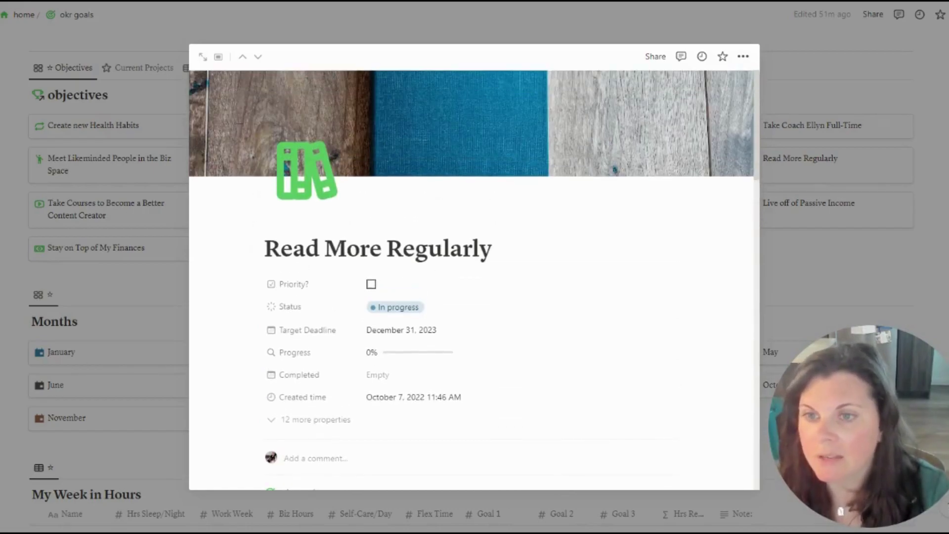
click(743, 57)
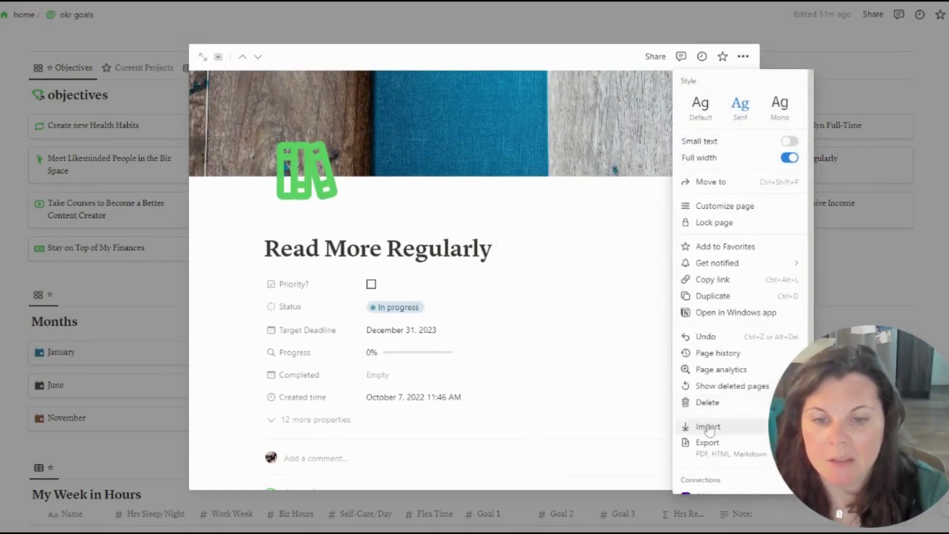
click(707, 402)
Remove the cover from the Become the healthiest version of myself objective and check the Make this year my best year page
click(326, 203)
click(608, 163)
click(729, 190)
click(871, 211)
click(540, 216)
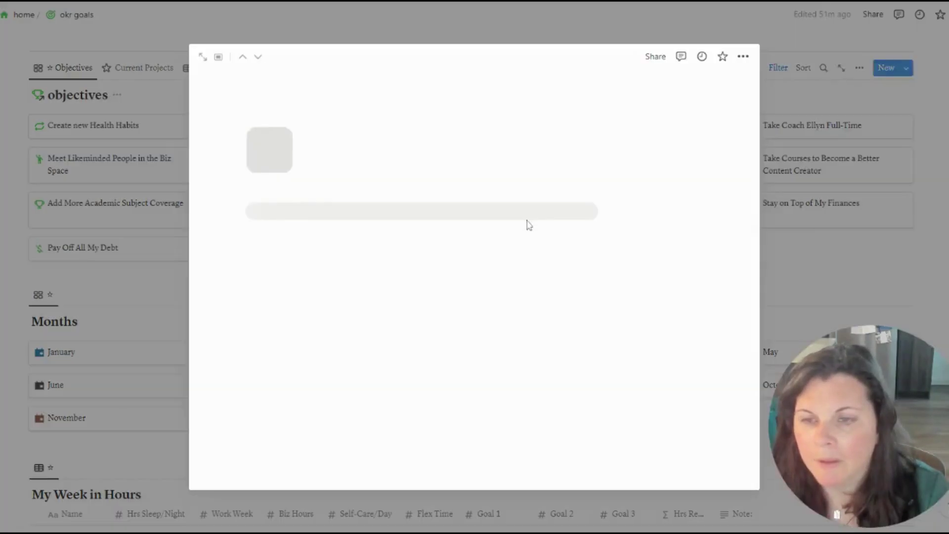
key(Escape)
Show the Current Projects view and check the Add Chemistry, college calculus, morning and evening routines, and Meal Planning project pages
scroll(141, 198, up, 5)
click(142, 303)
scroll(292, 237, down, 4)
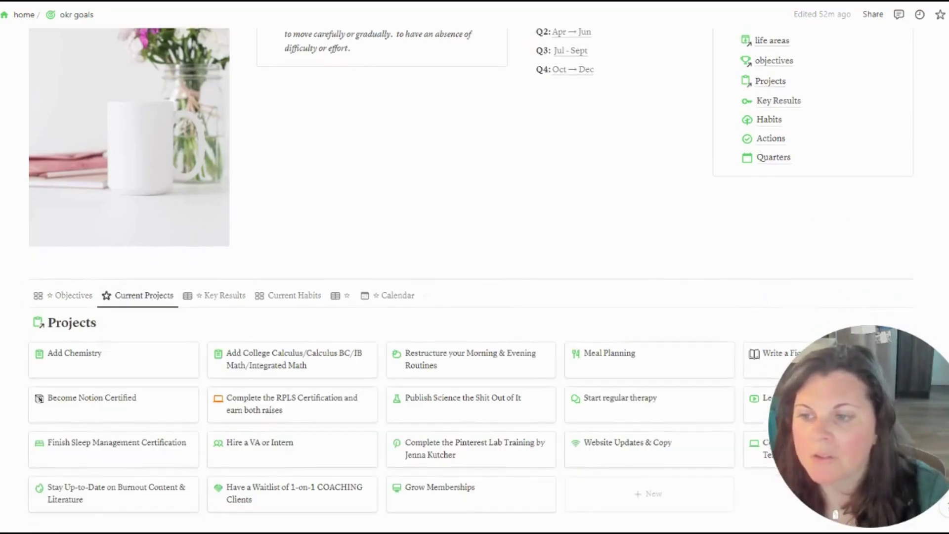
click(92, 193)
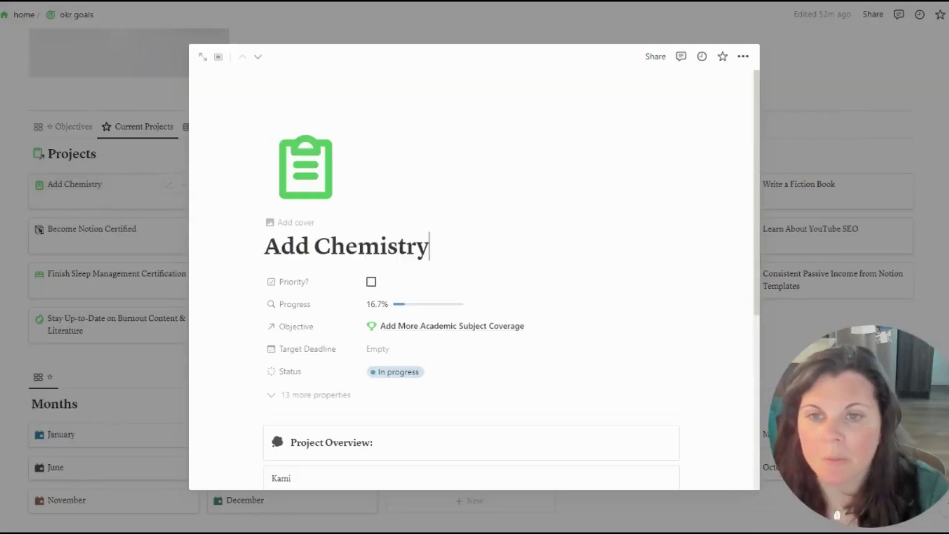
click(828, 175)
click(283, 207)
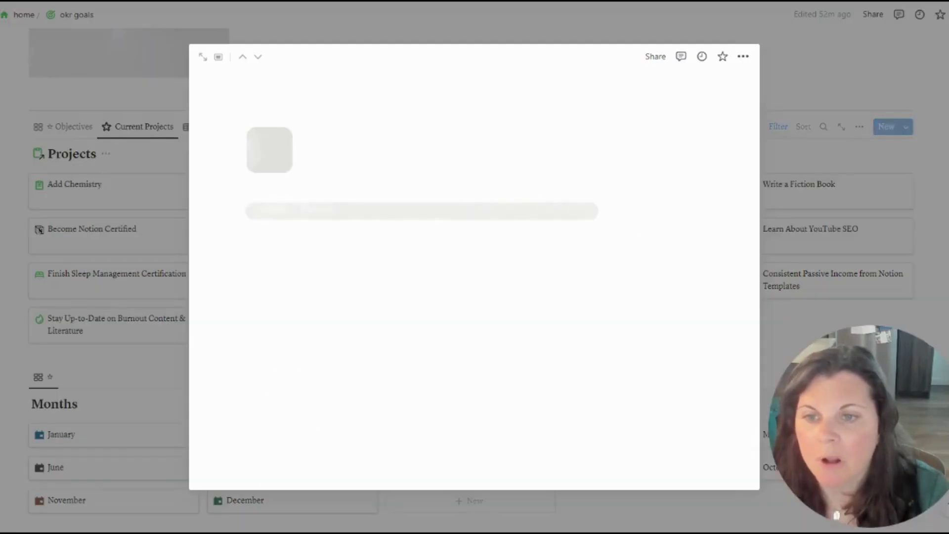
click(796, 205)
click(469, 190)
click(781, 212)
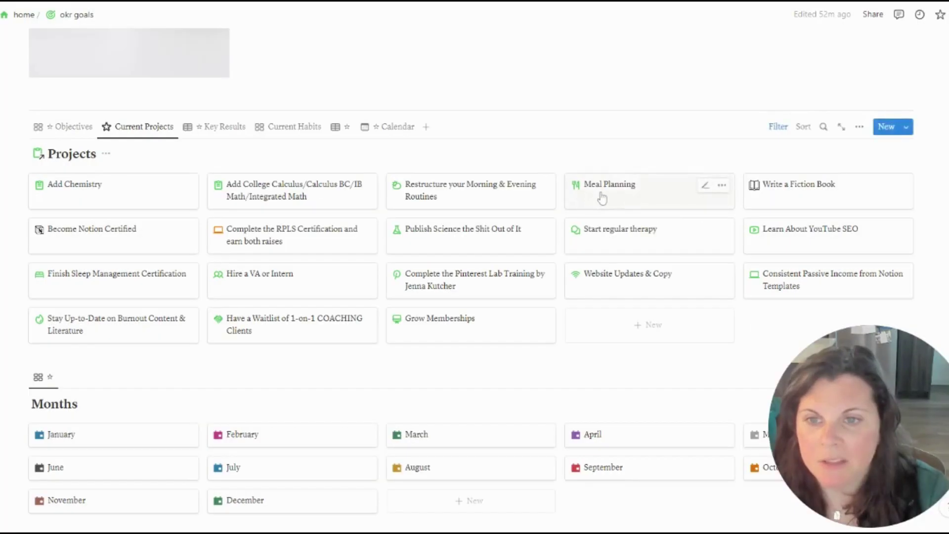
click(599, 198)
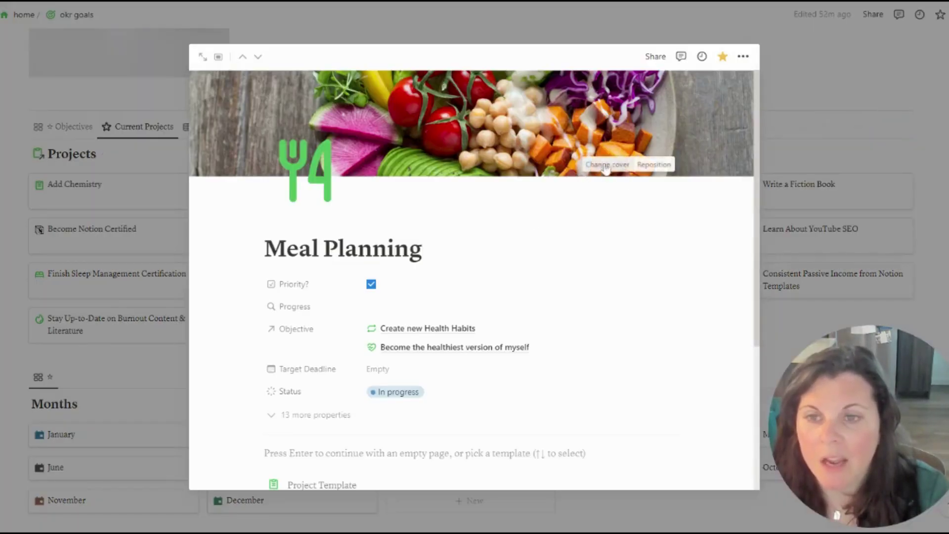
click(868, 200)
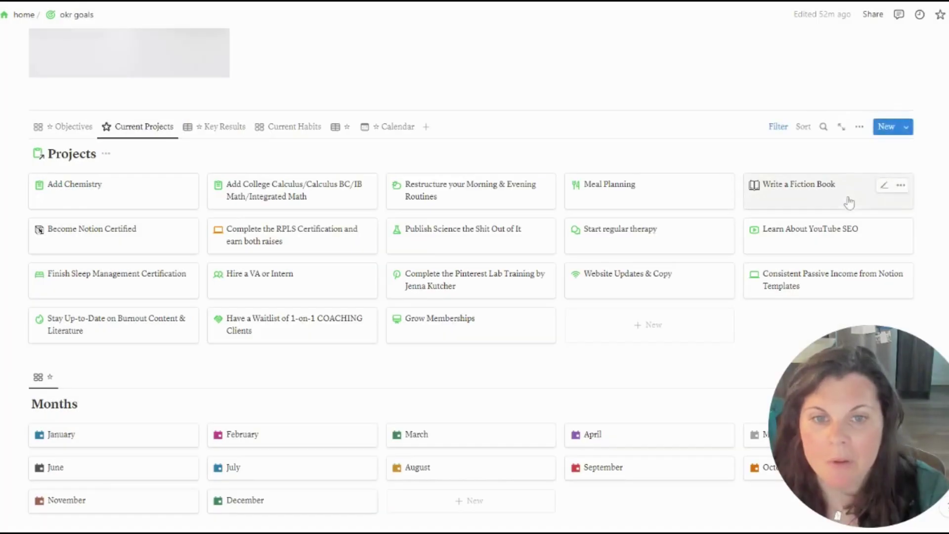
Check further project pages, including Finish Sleep Management Certification, and look at the cover options of Hire a VA or Intern
click(849, 201)
click(813, 227)
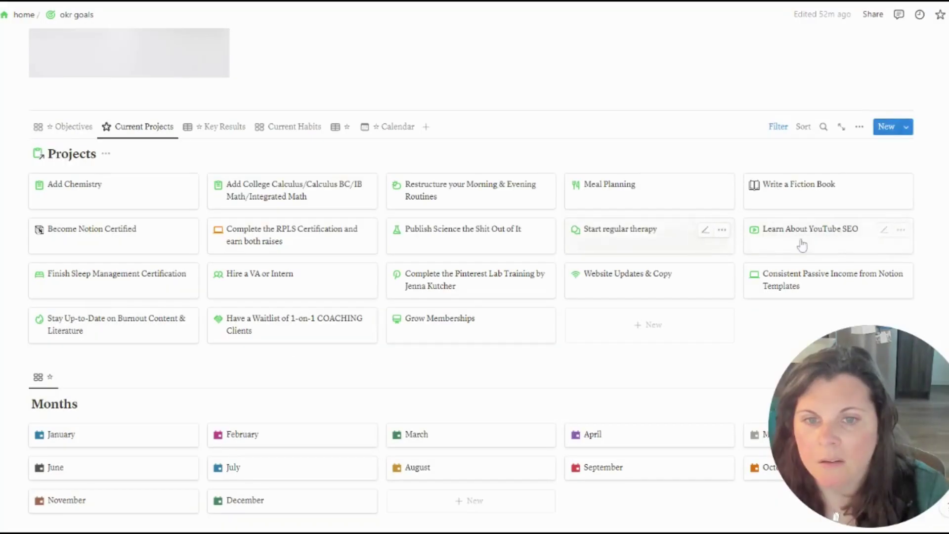
click(810, 230)
click(864, 255)
click(555, 174)
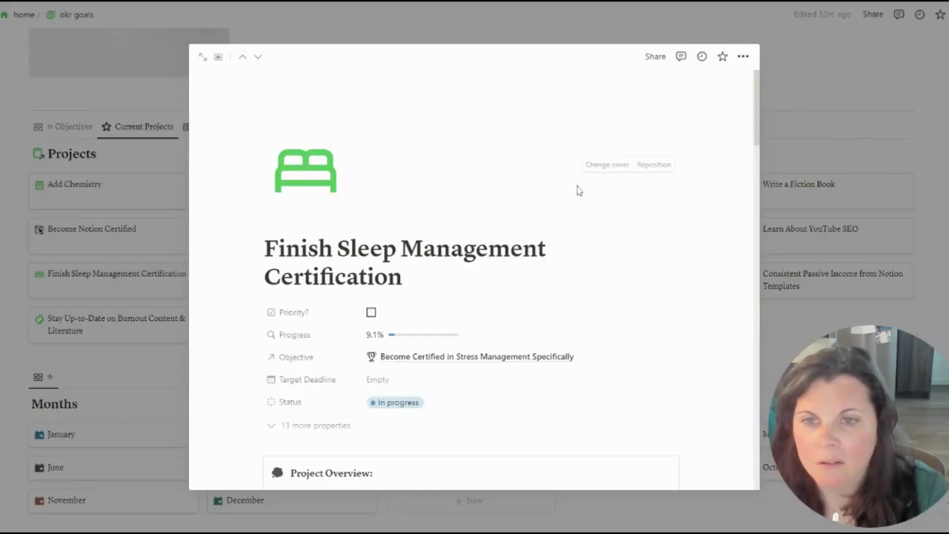
click(837, 184)
click(257, 273)
click(607, 164)
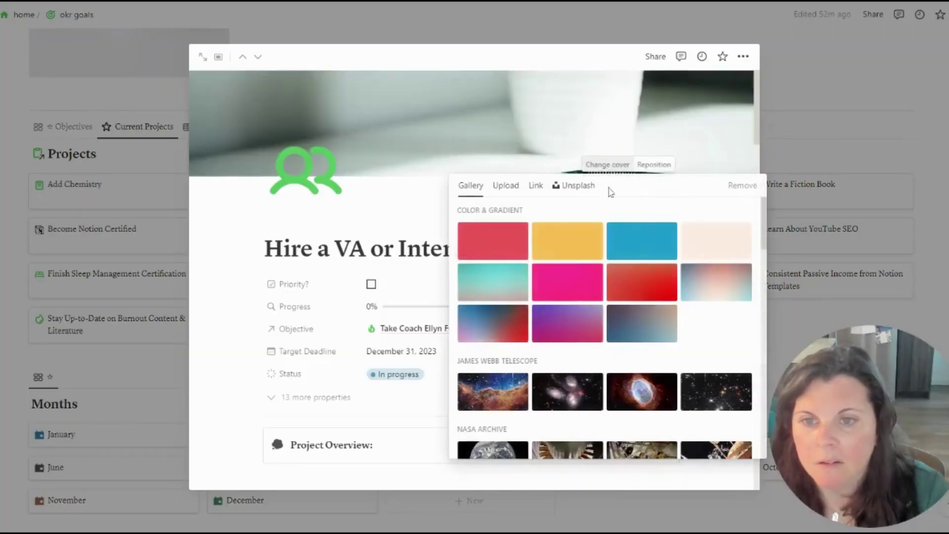
click(789, 228)
click(788, 227)
Open the Grow Memberships project and examine its properties, program description and Membership Stats table
click(444, 282)
key(ctrl+shift+j)
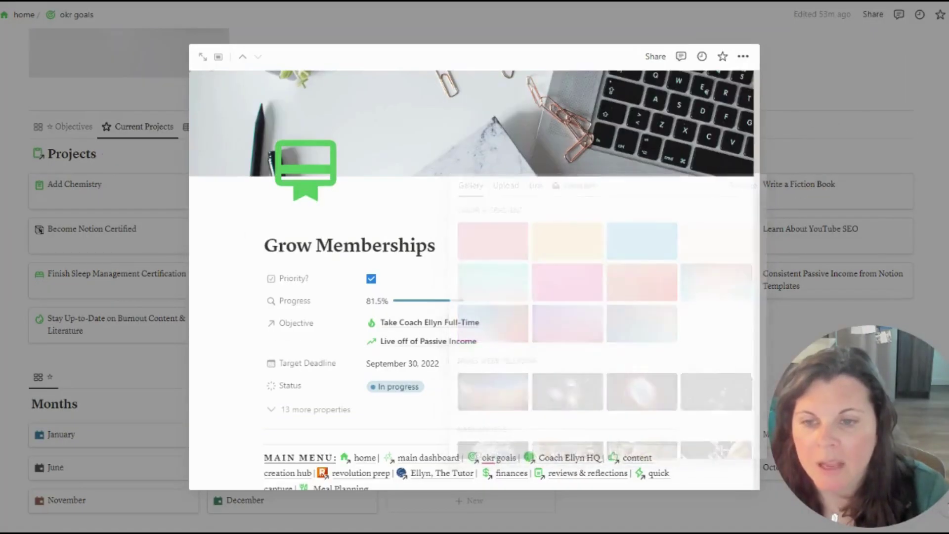
scroll(618, 256, down, 3)
scroll(618, 256, up, 5)
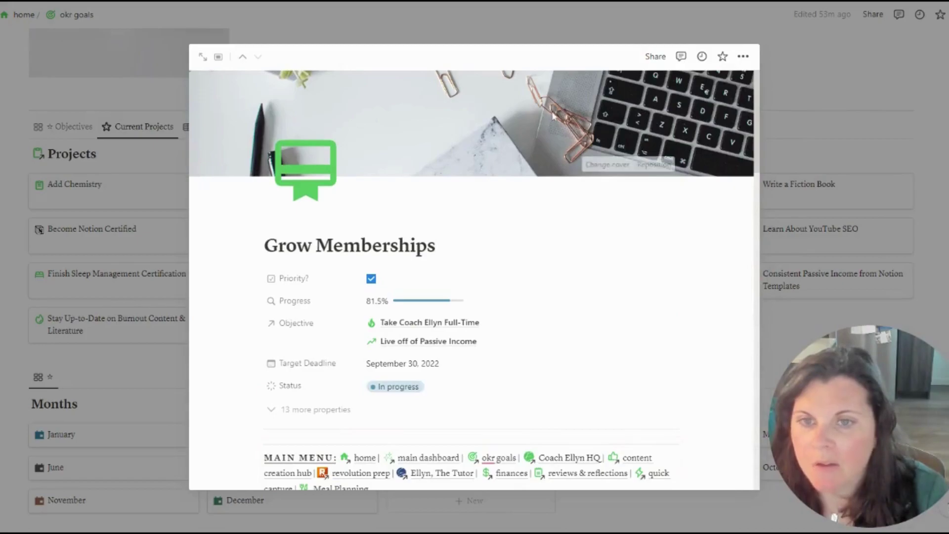
scroll(568, 192, down, 5)
scroll(568, 193, down, 8)
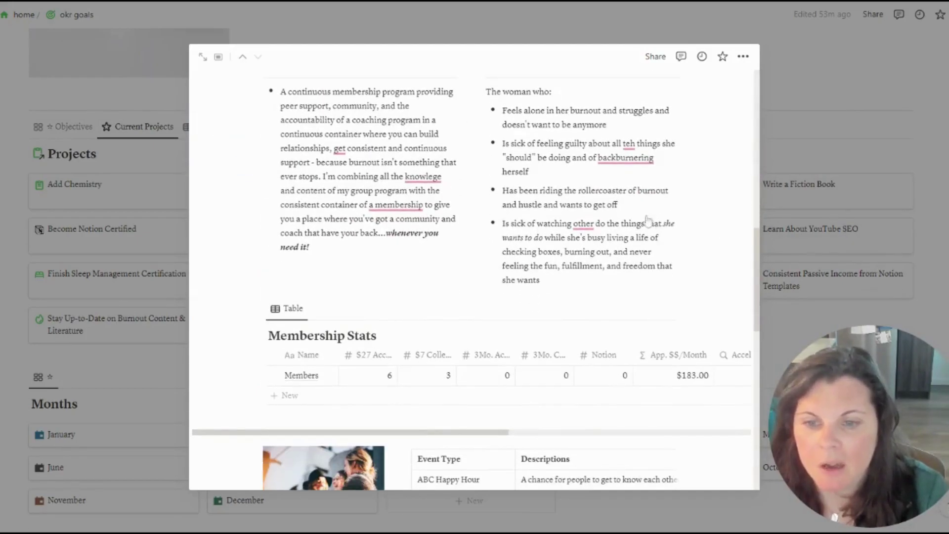
Close the Grow Memberships project page
key(Escape)
scroll(648, 219, down, 4)
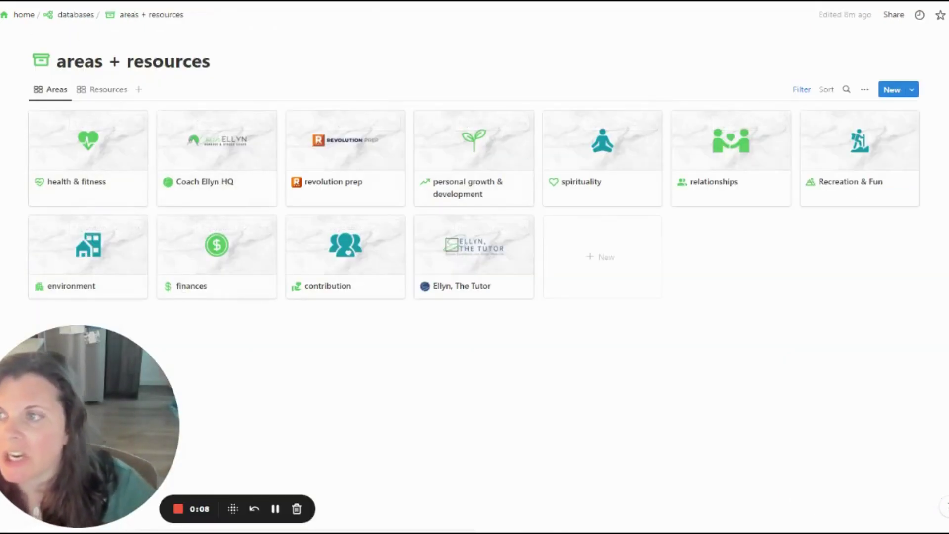
drag(98, 405, 934, 433)
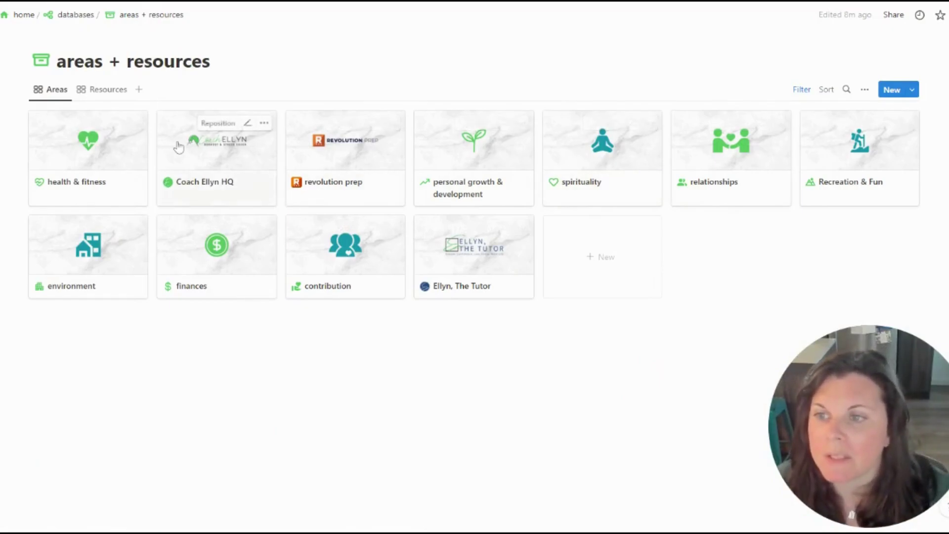
Open the revolution prep area as a full page and examine its tutoring menu, weekly calendar, goals and area projects
click(346, 163)
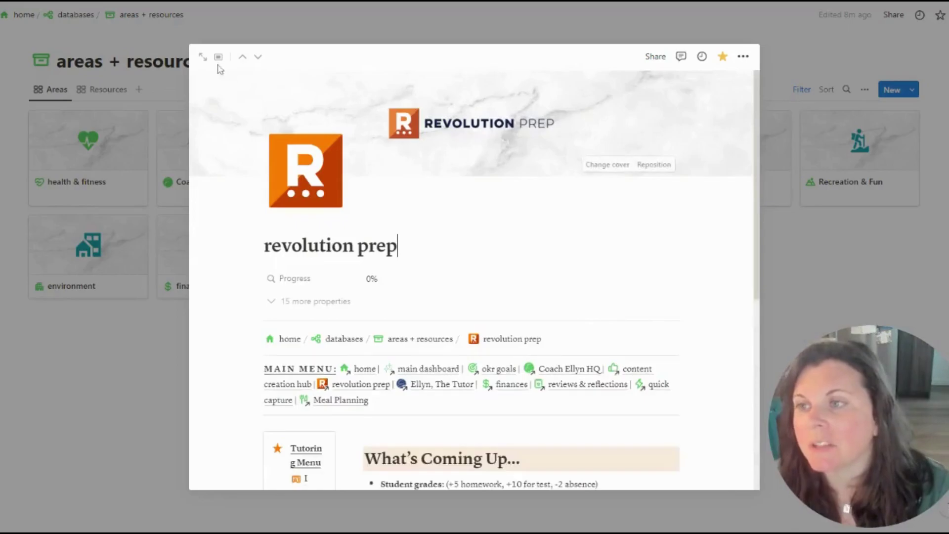
scroll(621, 151, down, 10)
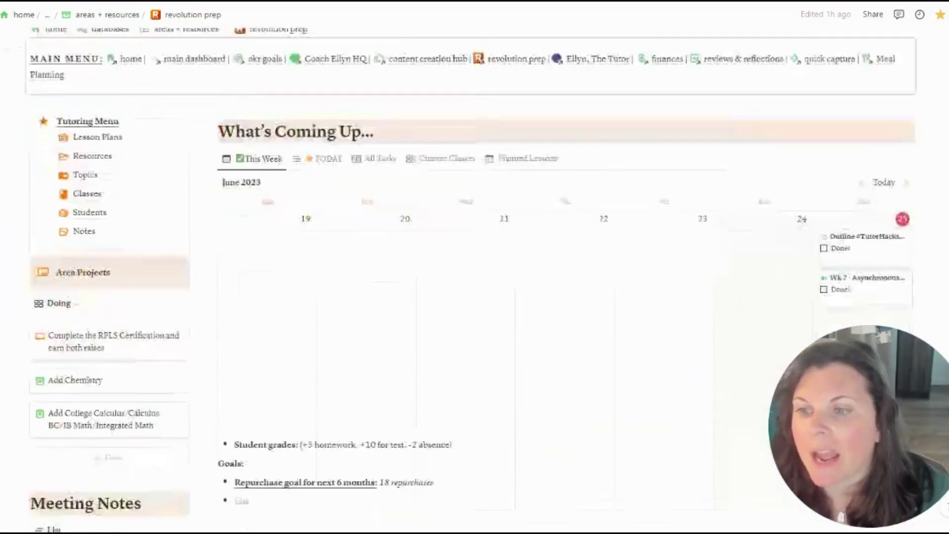
scroll(628, 116, down, 5)
scroll(434, 230, up, 9)
scroll(434, 230, up, 3)
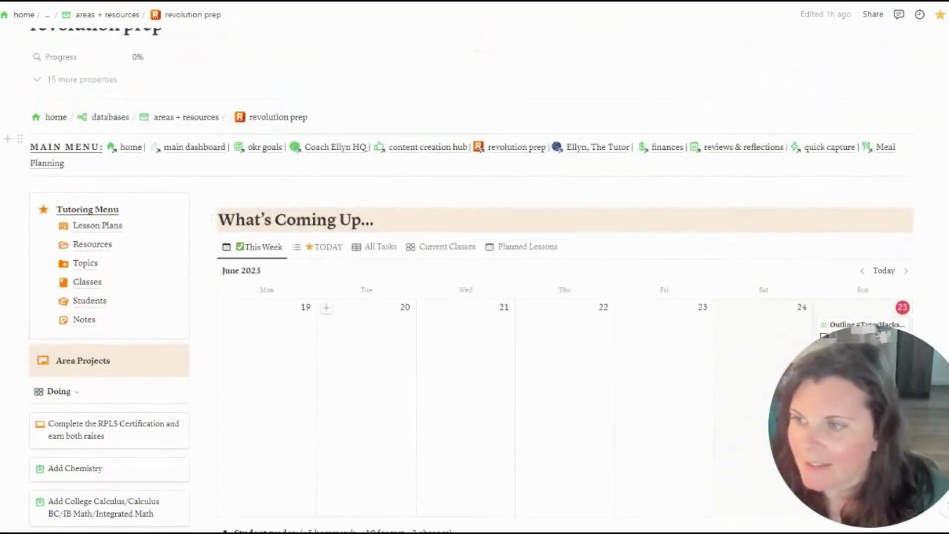
scroll(328, 177, down, 4)
scroll(329, 177, up, 9)
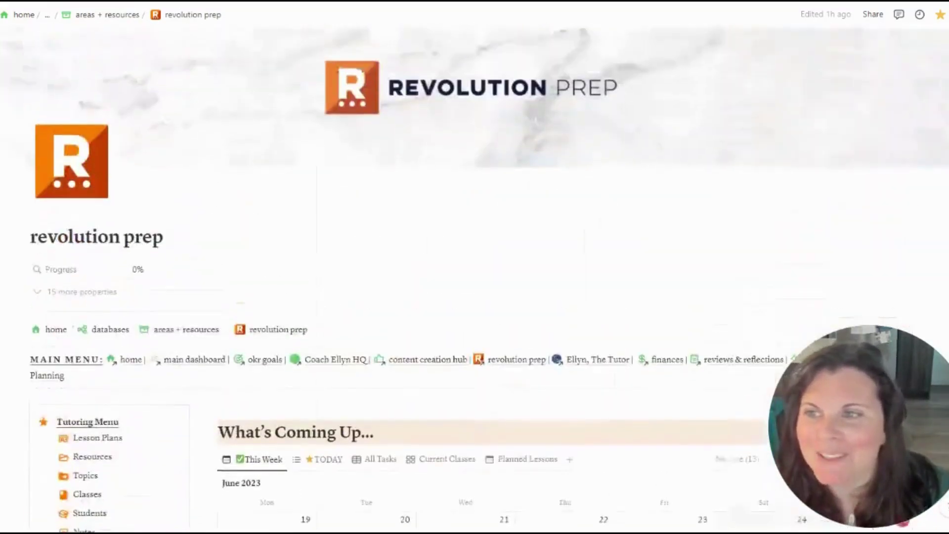
scroll(403, 180, down, 3)
scroll(402, 180, up, 2)
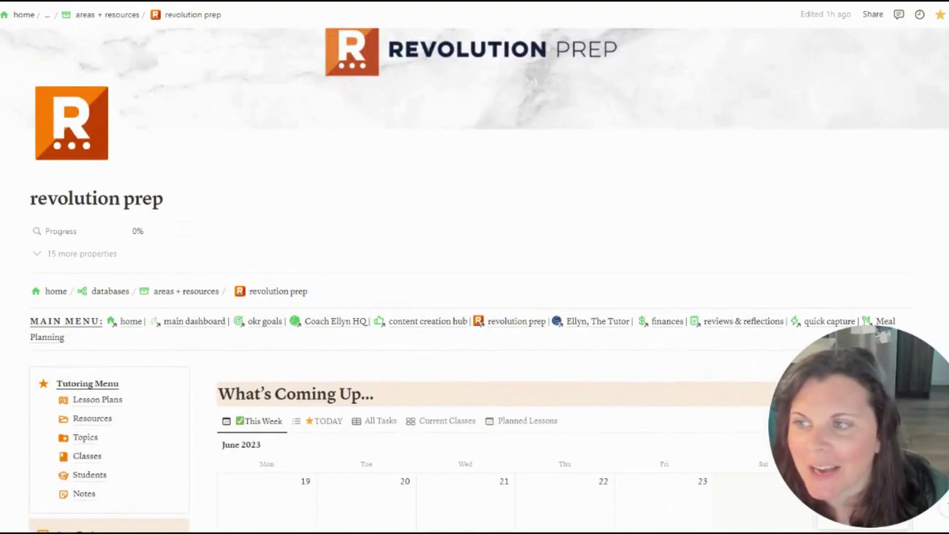
scroll(89, 237, down, 7)
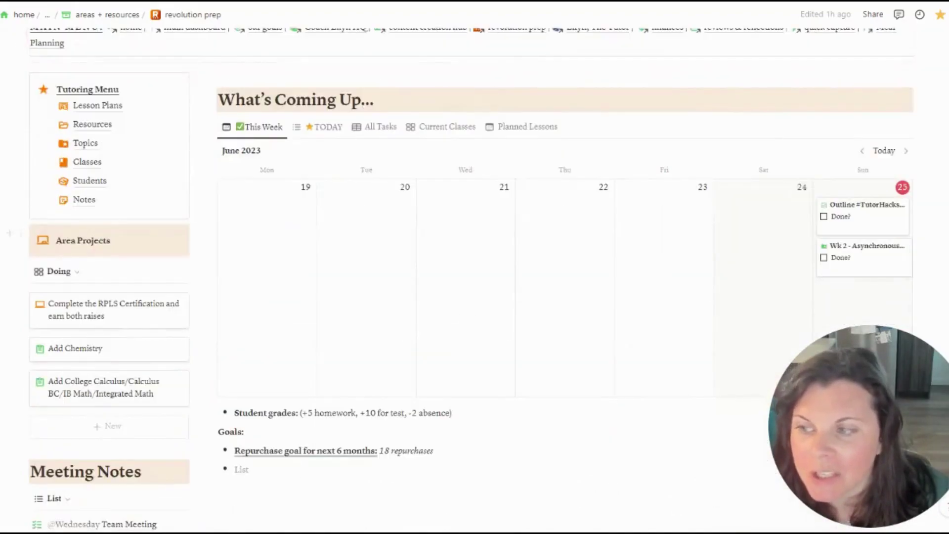
scroll(109, 232, down, 3)
scroll(178, 235, up, 9)
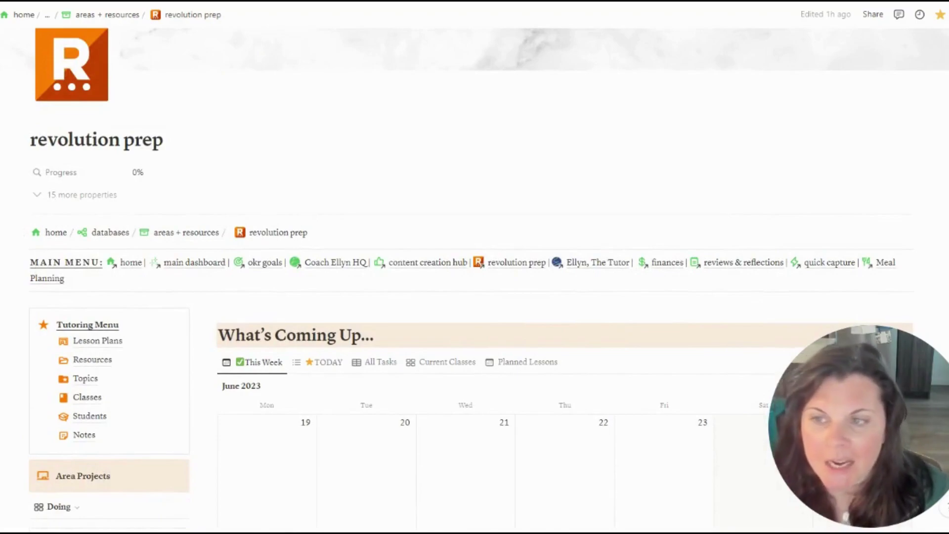
Set the Progress rollup on the revolution prep page to calculate percent per group for the Complete group
click(82, 176)
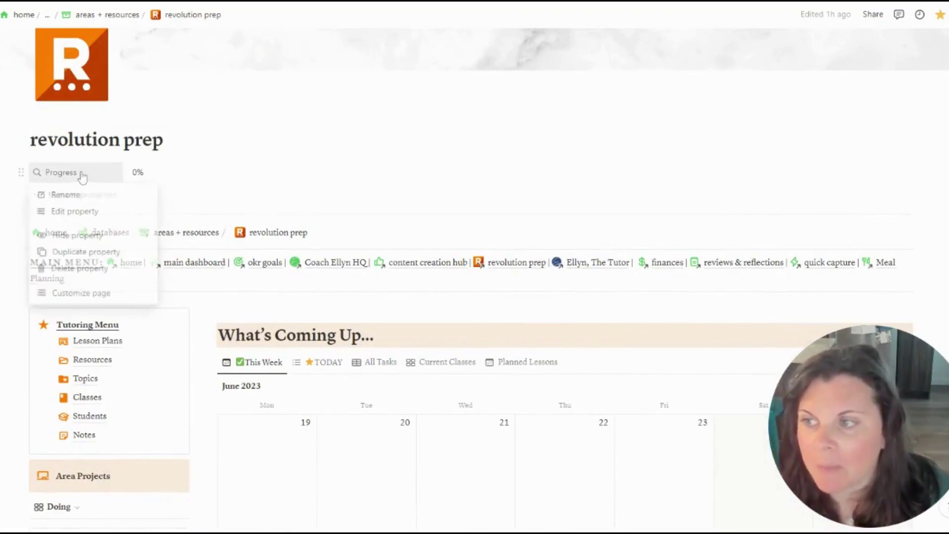
click(90, 214)
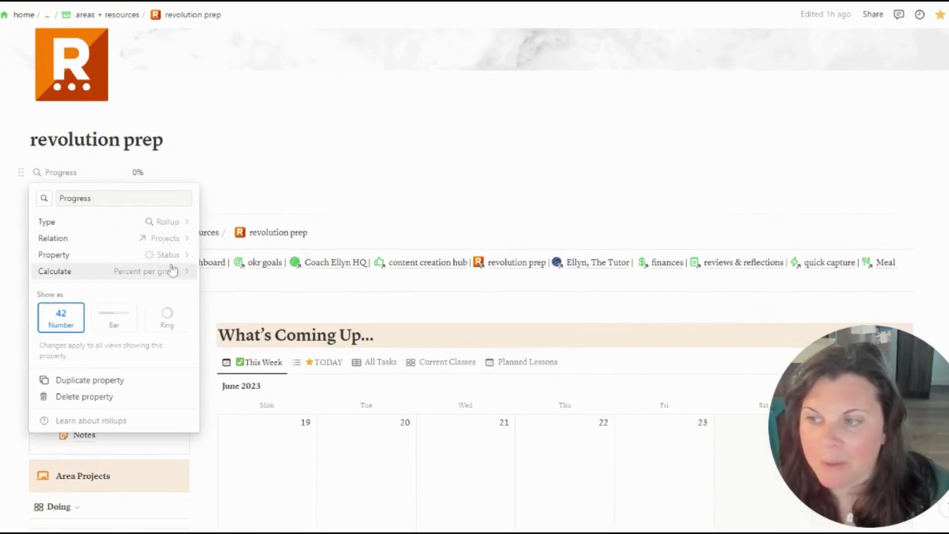
click(171, 276)
mouse_move(173, 342)
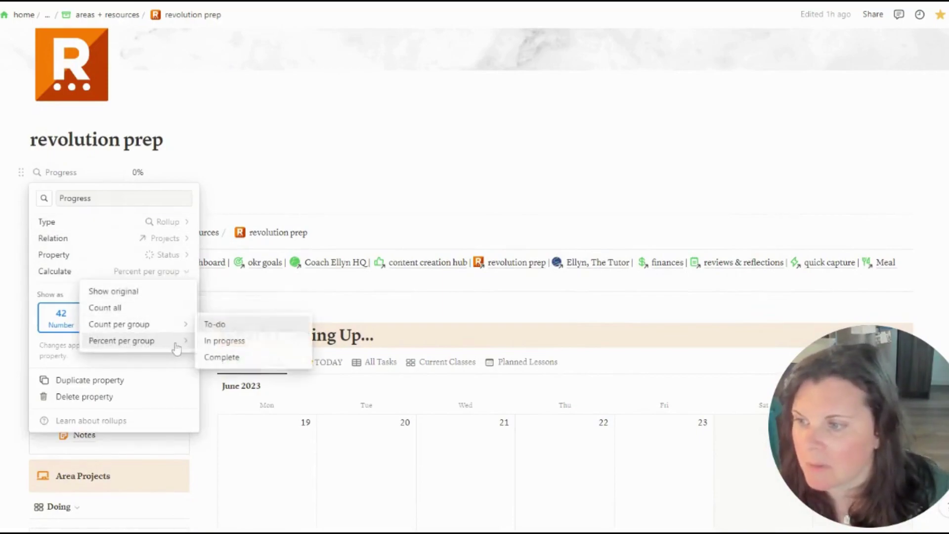
click(222, 356)
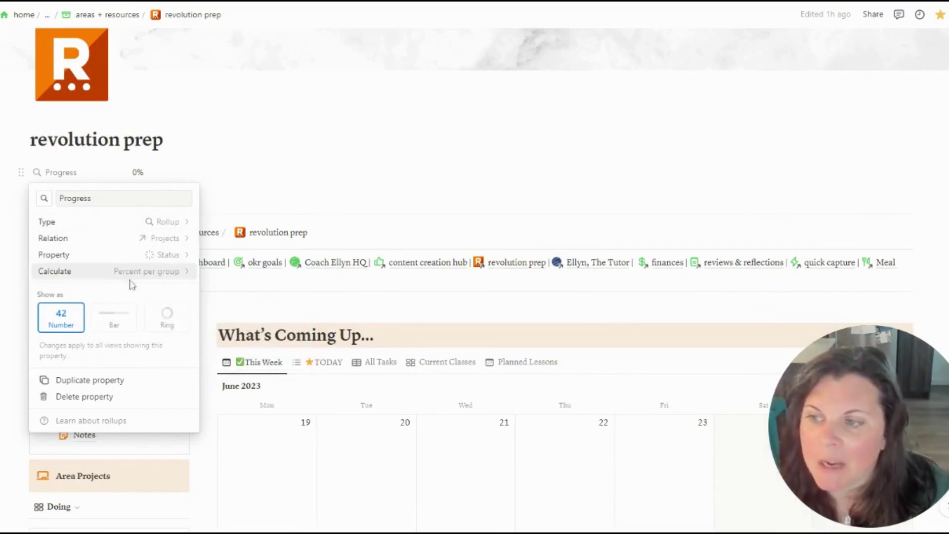
click(286, 187)
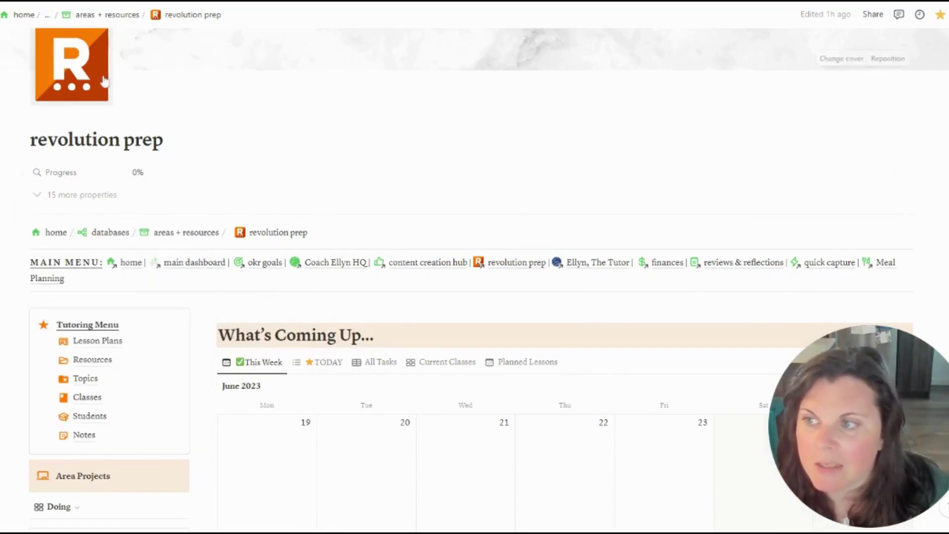
Return to areas + resources, reopen revolution prep to check its Area Projects and calendar, and close it again
click(126, 16)
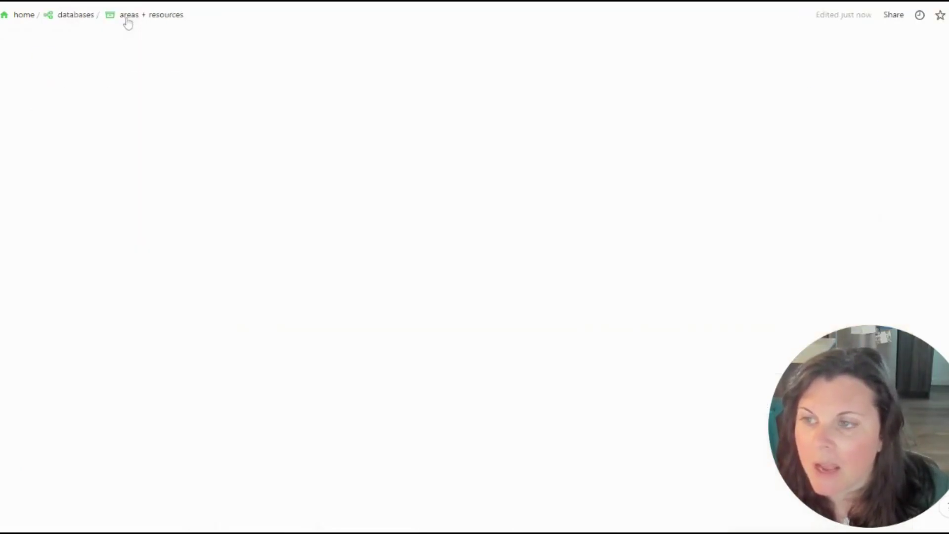
click(356, 144)
scroll(585, 178, down, 5)
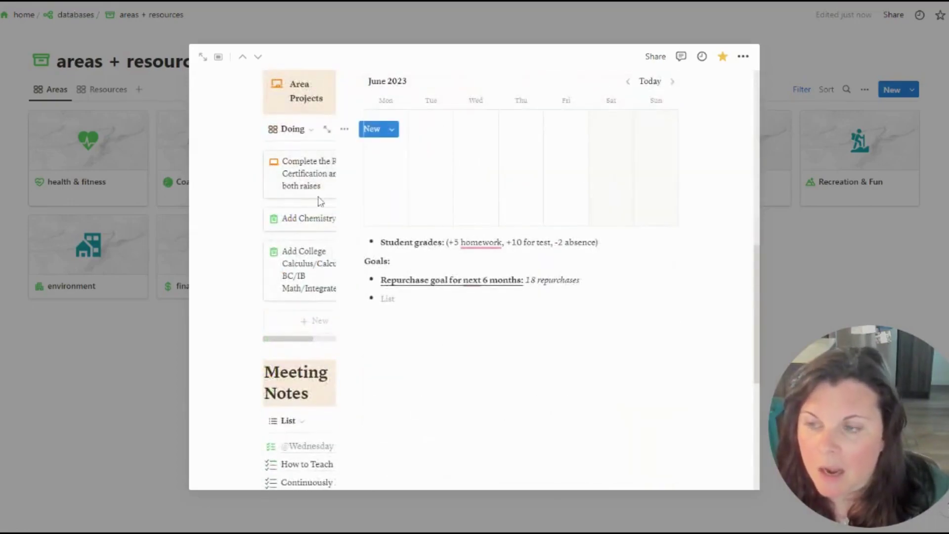
scroll(320, 202, up, 5)
scroll(450, 185, up, 3)
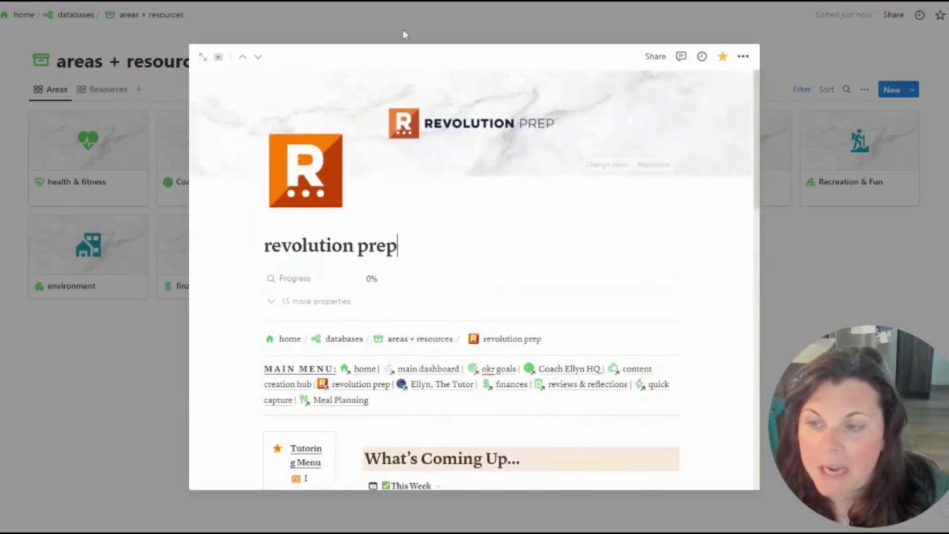
click(376, 33)
Open the Coach Ellyn HQ area as a full page and look over its objectives, projects and tasks sections
click(221, 160)
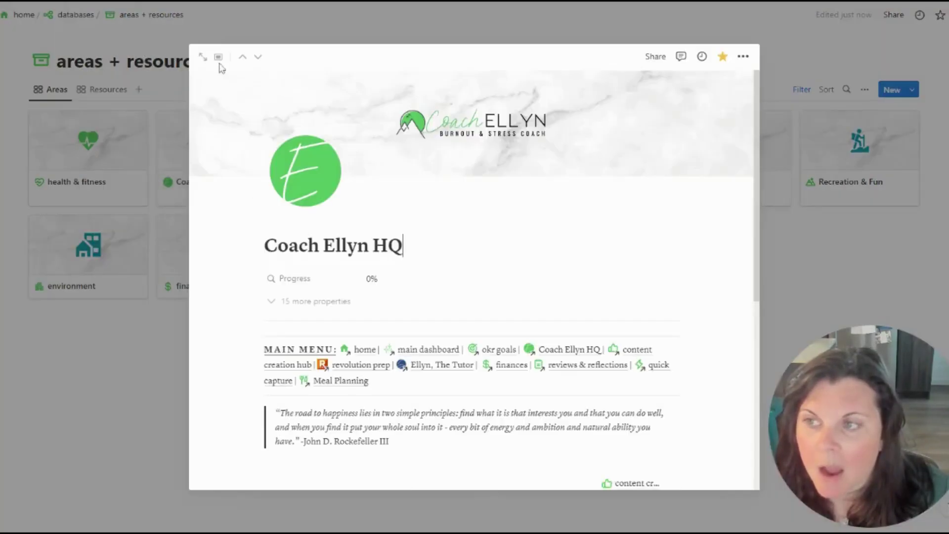
click(202, 56)
scroll(568, 175, down, 3)
scroll(702, 207, down, 2)
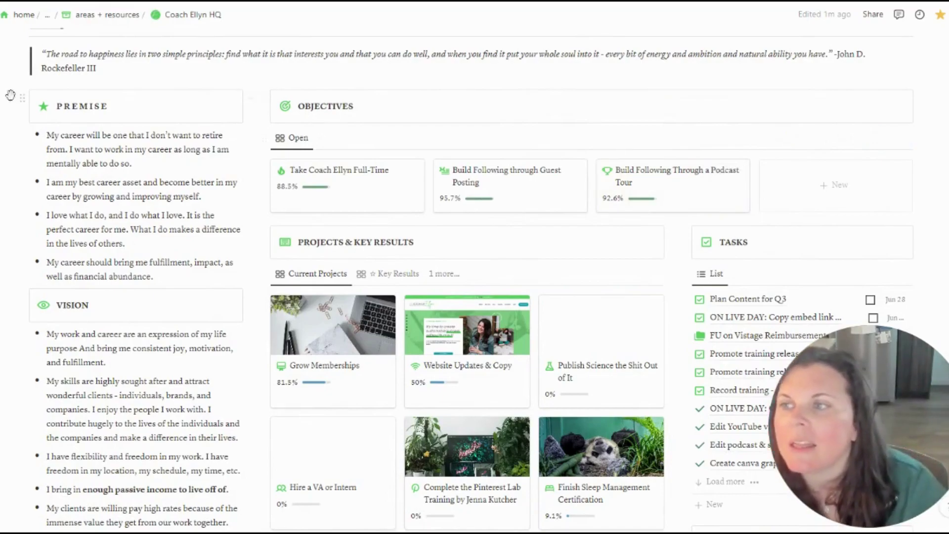
Remove the Premise and Vision column from Coach Ellyn HQ and review the rearranged page
drag(16, 102, 222, 285)
click(172, 222)
scroll(172, 222, up, 10)
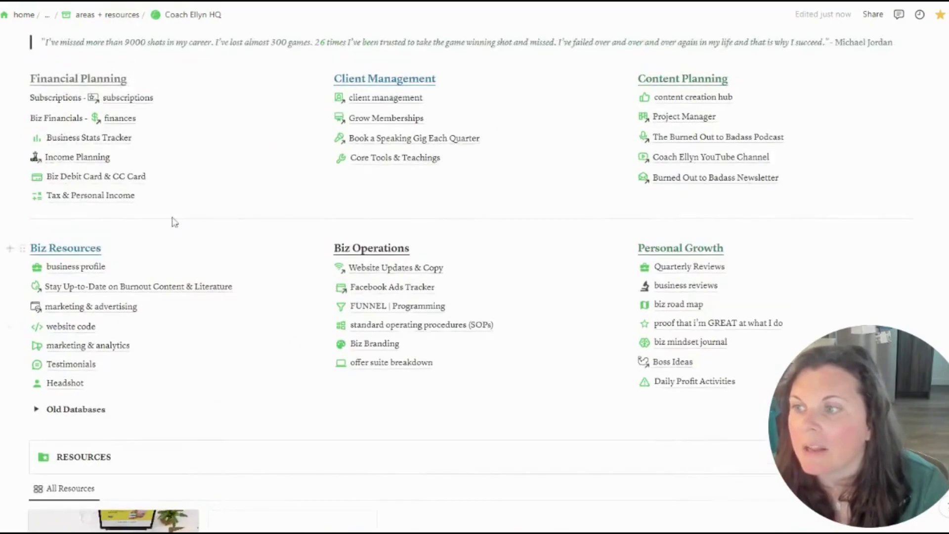
scroll(474, 267, down, 7)
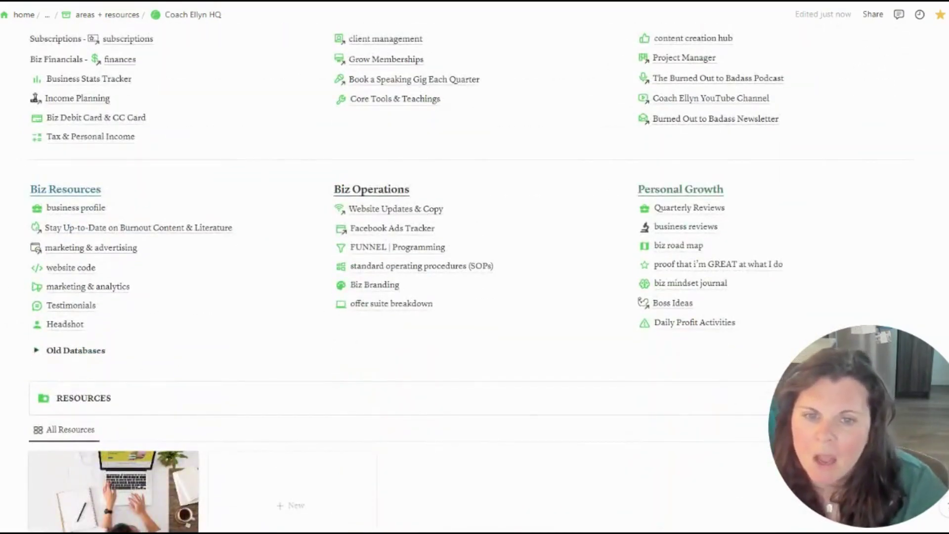
scroll(474, 267, up, 20)
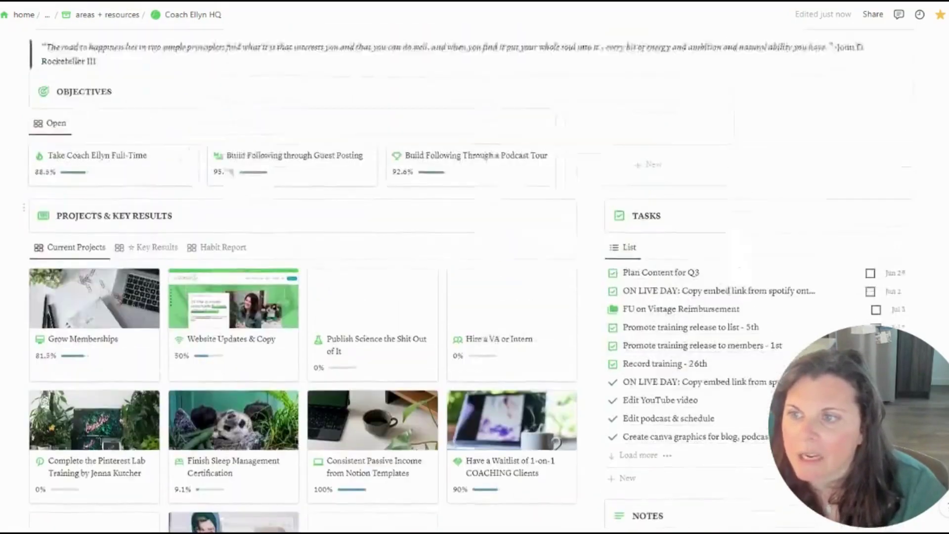
scroll(474, 267, up, 3)
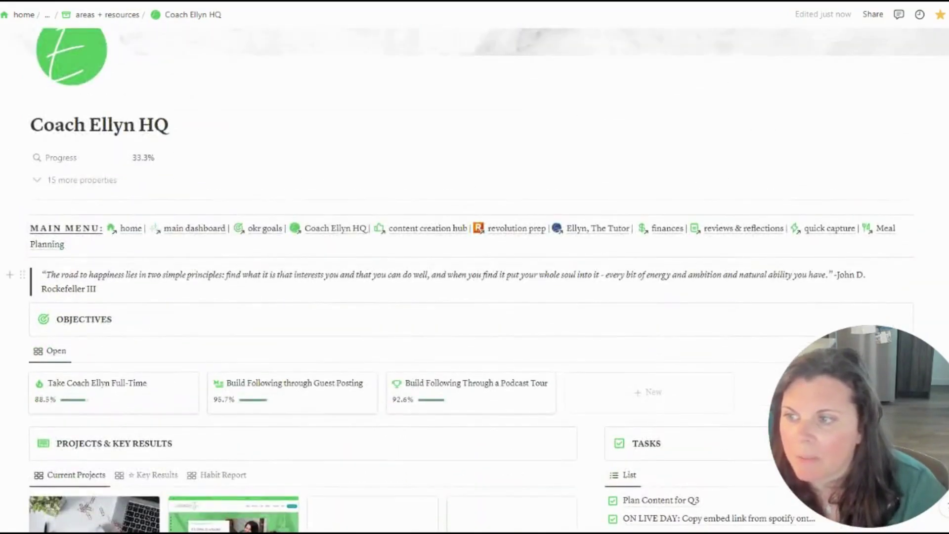
Check the Key Results and Habit Report views under Projects & Key Results, and return to Current Projects
scroll(445, 158, down, 2)
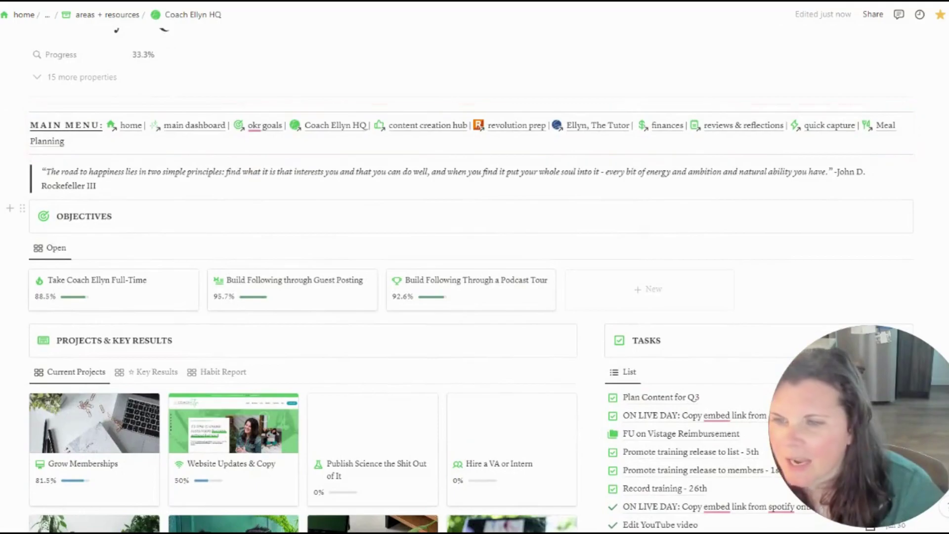
scroll(474, 267, down, 2)
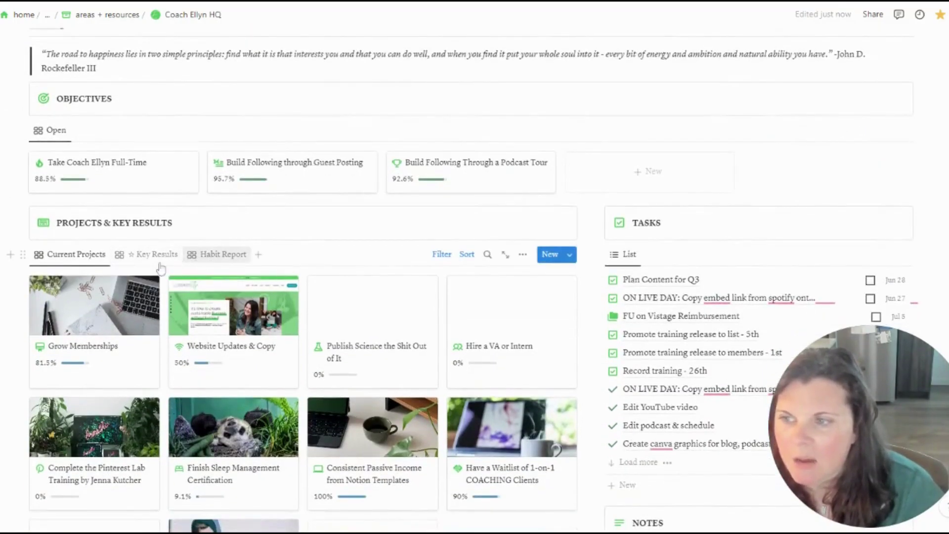
click(148, 254)
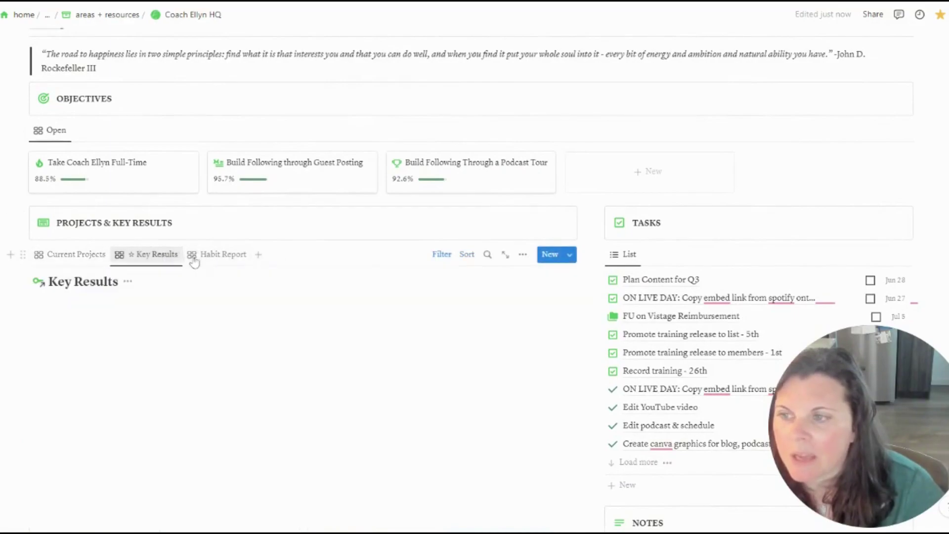
click(214, 255)
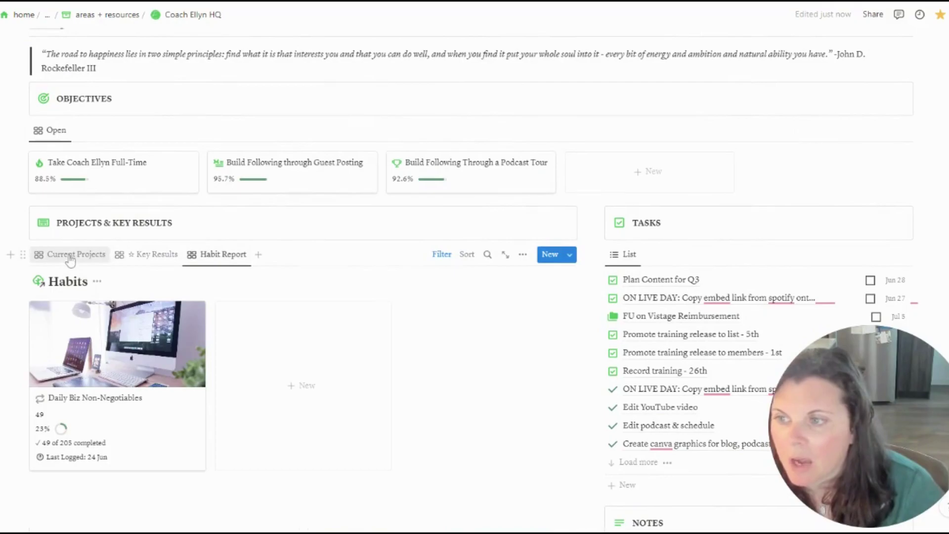
click(140, 263)
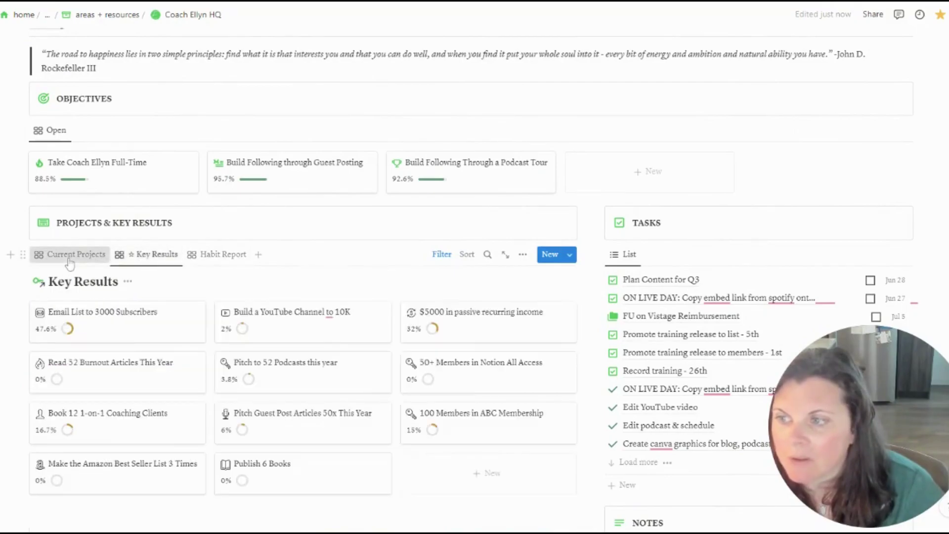
click(74, 254)
Delete the Tasks and Notes sections beneath the objectives on Coach Ellyn HQ
scroll(355, 214, down, 8)
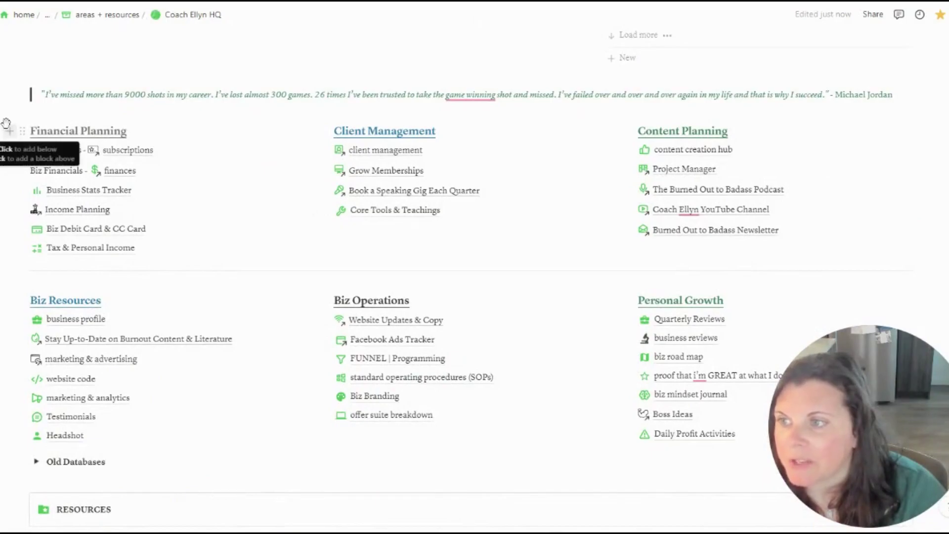
scroll(295, 288, down, 7)
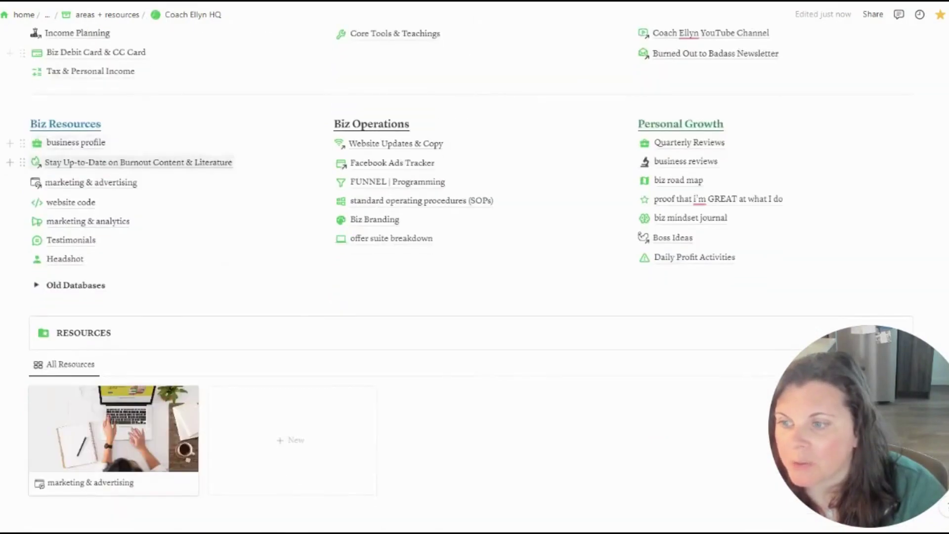
scroll(295, 288, up, 7)
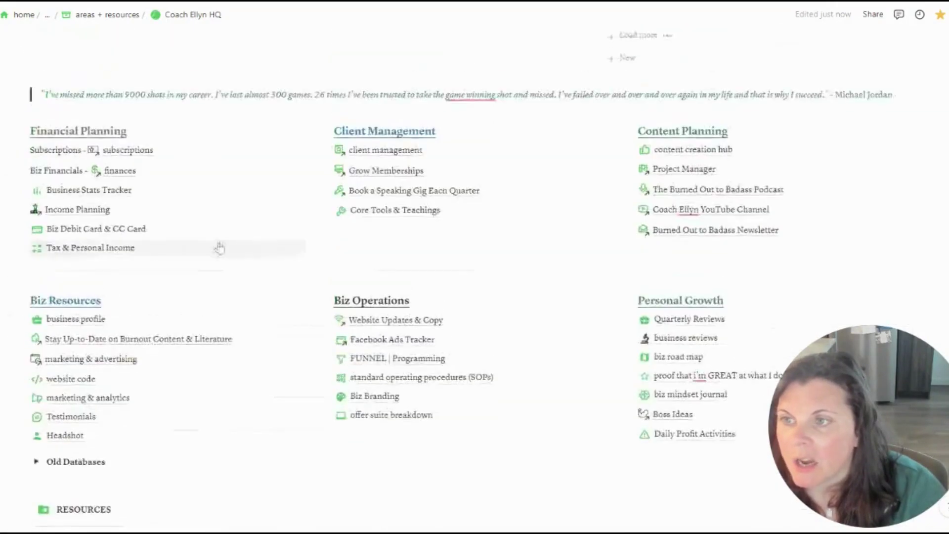
scroll(295, 288, up, 10)
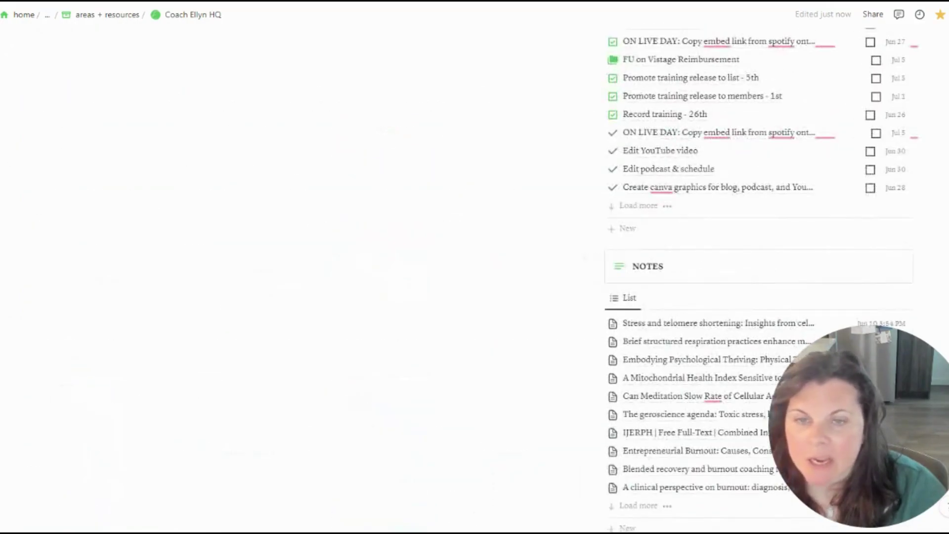
scroll(815, 226, down, 5)
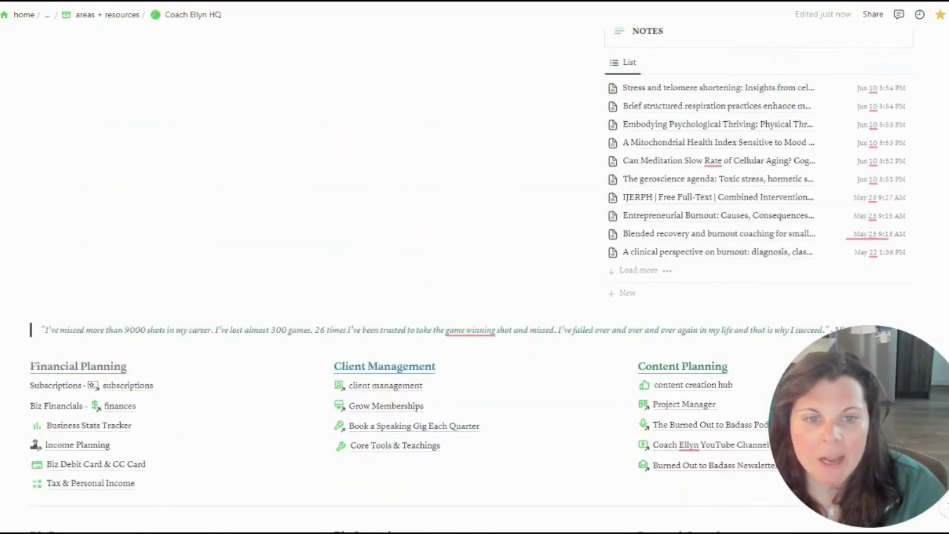
drag(929, 296, 609, 196)
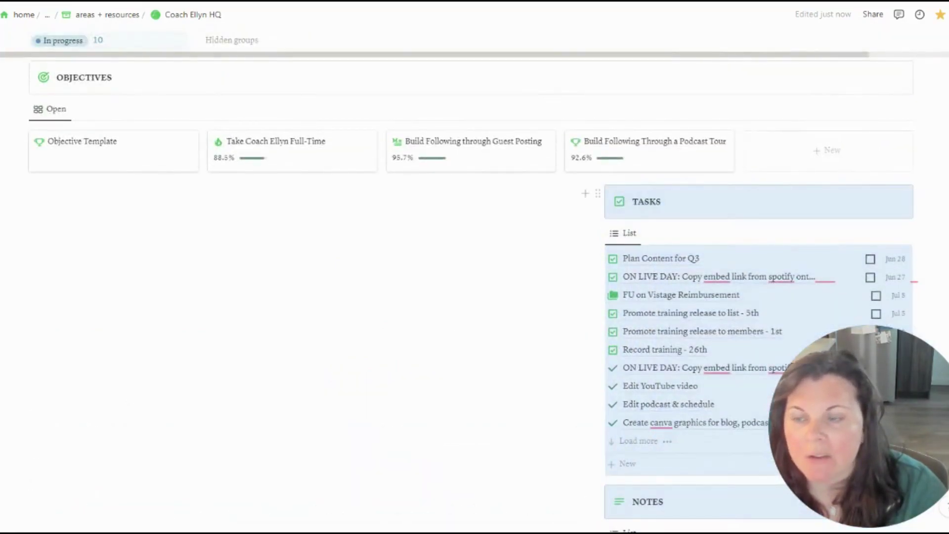
scroll(640, 222, up, 2)
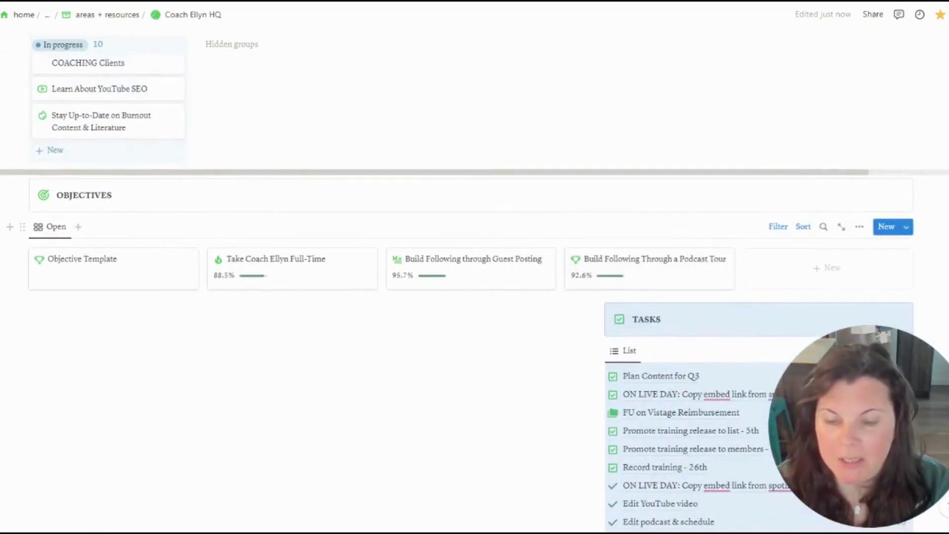
key(Delete)
scroll(474, 297, down, 3)
scroll(474, 297, up, 4)
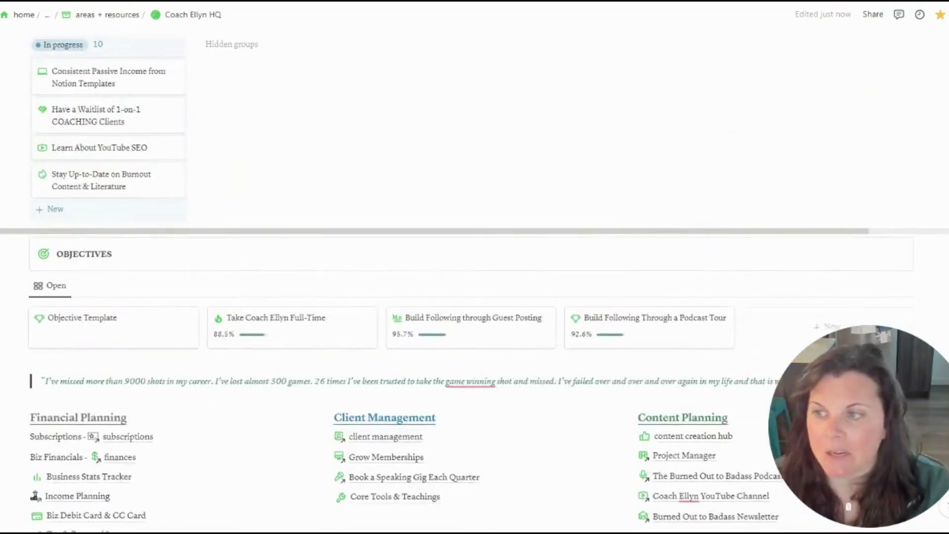
Insert a two-column block directly below the opening quote on Coach Ellyn HQ
scroll(474, 296, up, 3)
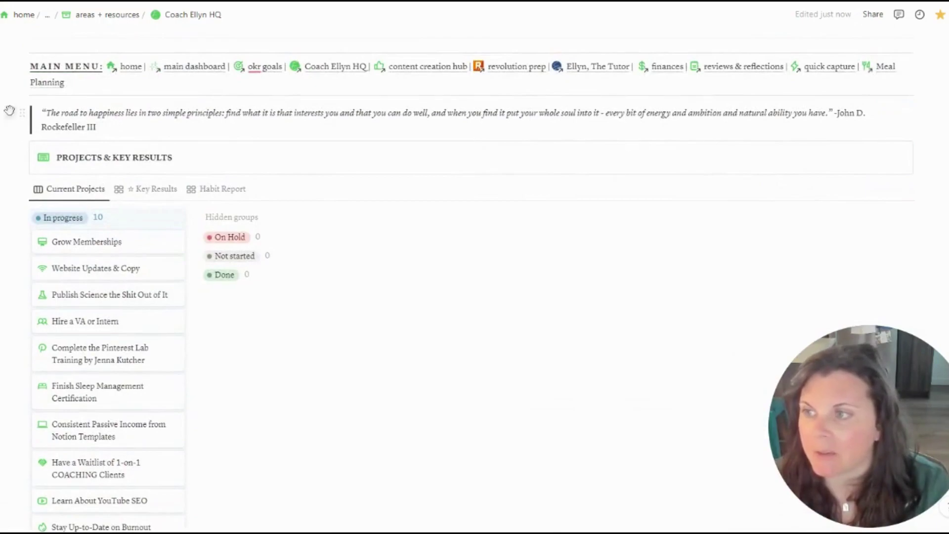
click(97, 127)
key(Return)
text(/)
key(BackSpace)
text(/2co)
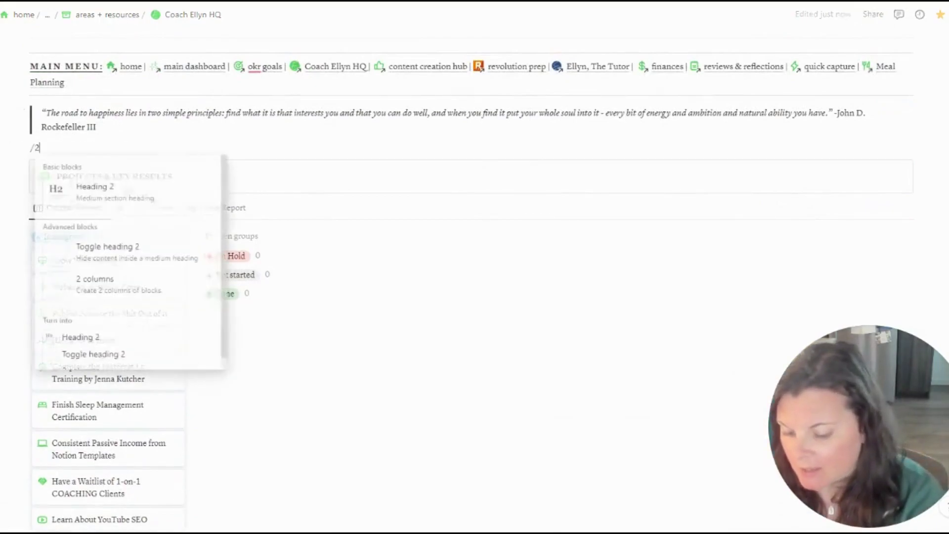
key(BackSpace)
key(BackSpace)
key(BackSpace)
key(BackSpace)
key(BackSpace)
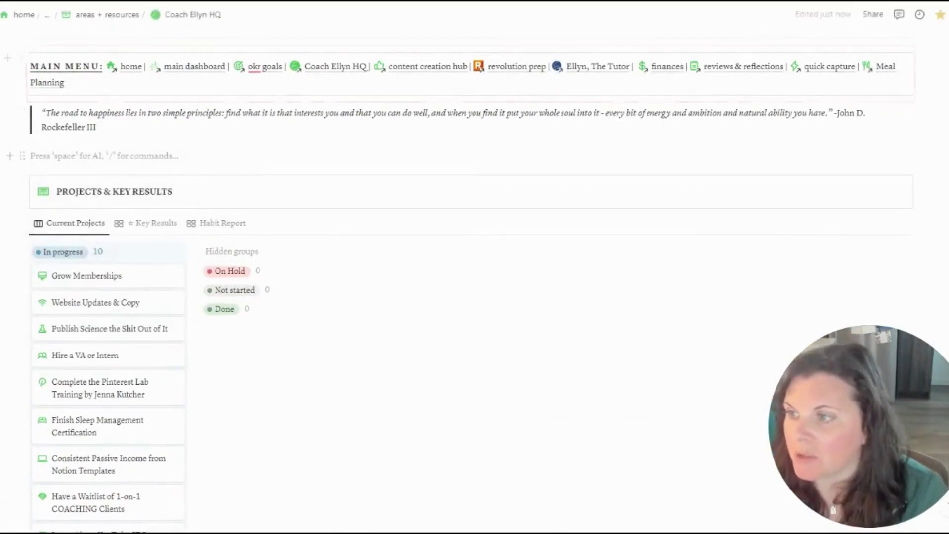
Move Projects & Key Results into the first column and Objectives into the second, making the projects column the wider one
drag(9, 182, 123, 249)
drag(23, 185, 30, 152)
scroll(110, 337, down, 4)
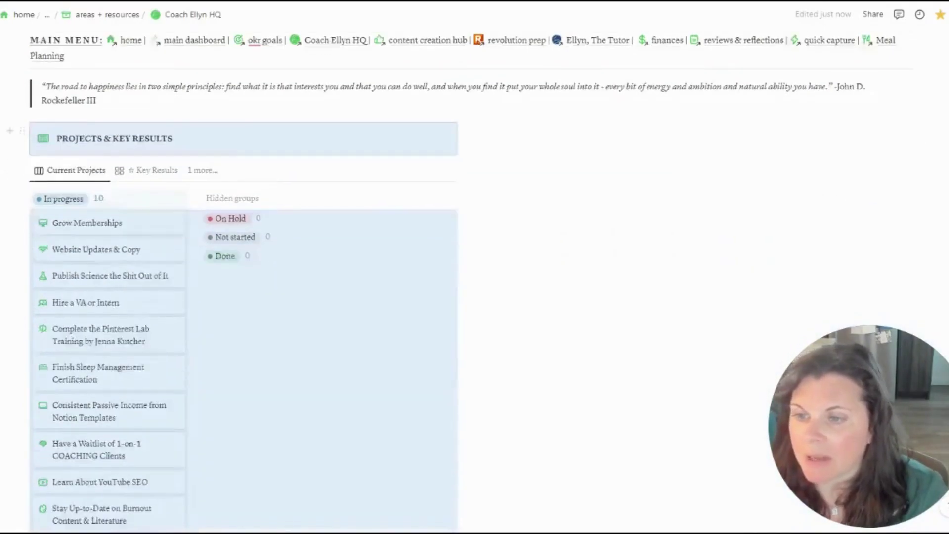
drag(9, 387, 168, 471)
drag(22, 397, 556, 263)
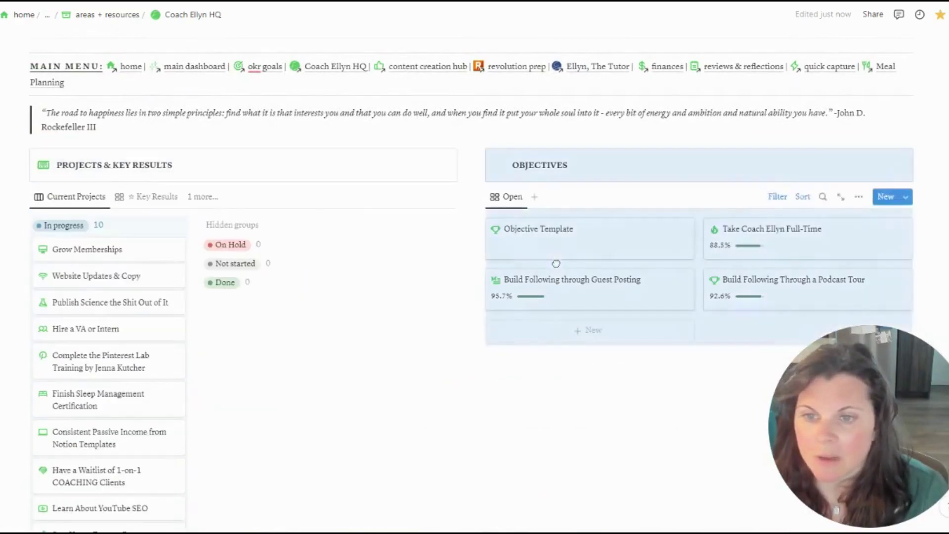
drag(472, 237, 686, 237)
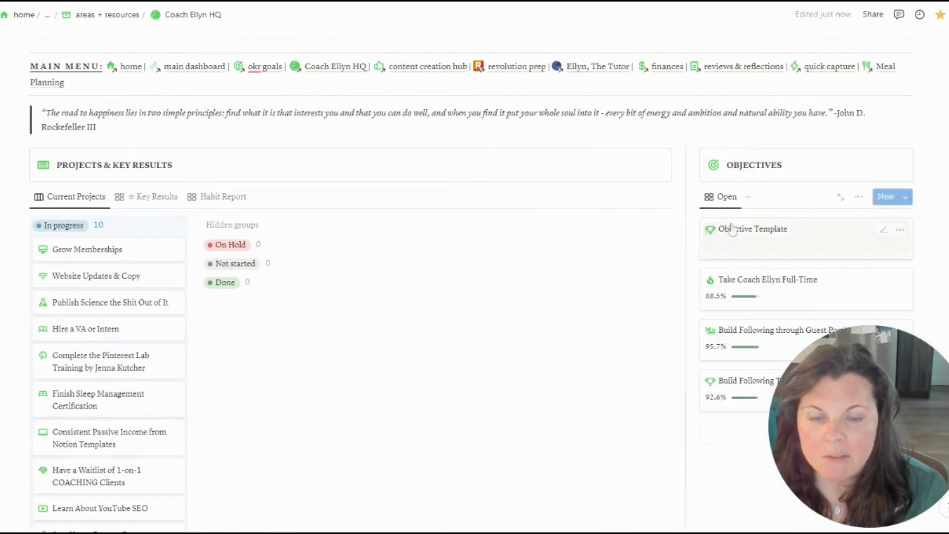
Delete the Objective Template card from the Objectives gallery
click(901, 232)
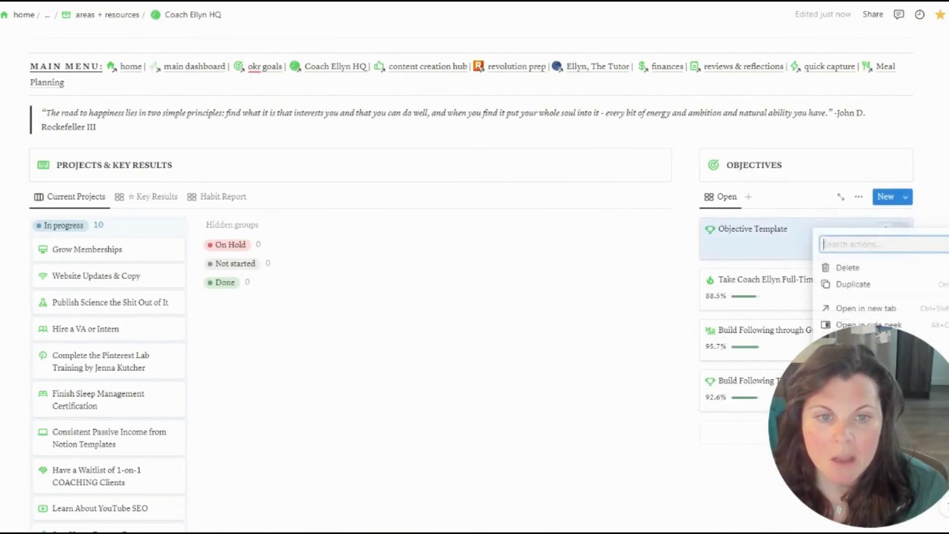
click(850, 267)
scroll(850, 266, down, 3)
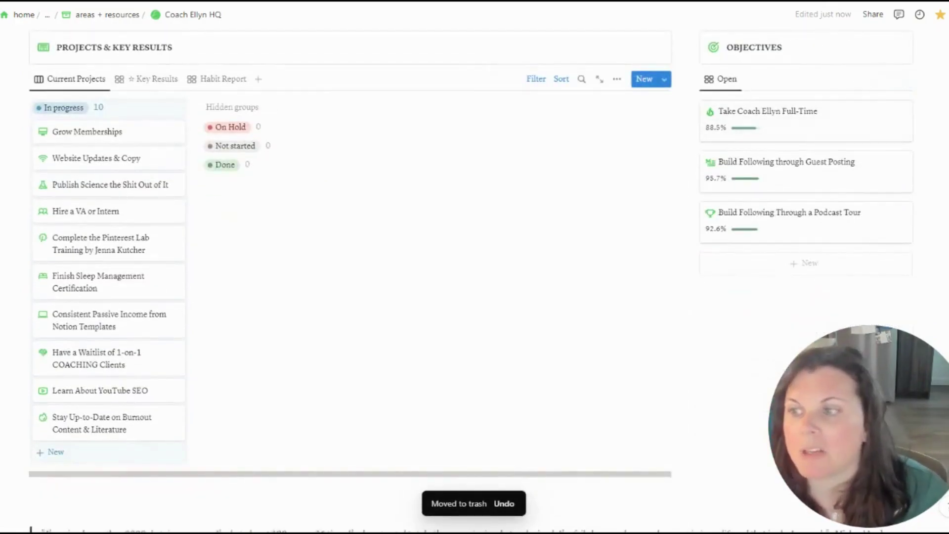
scroll(143, 163, up, 2)
scroll(148, 161, down, 2)
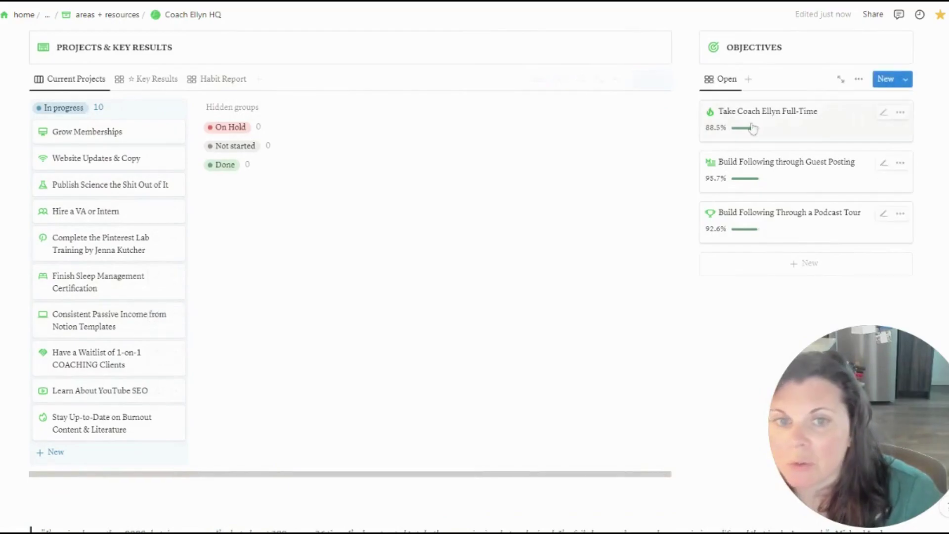
Review the page's lower link sections down to the Old Databases toggle and return to the projects
scroll(474, 266, up, 1)
drag(907, 466, 583, 466)
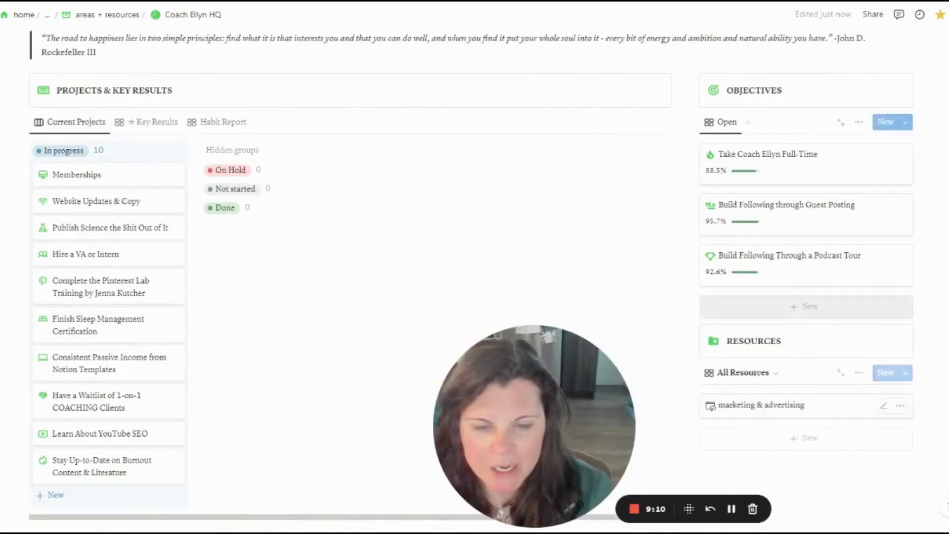
scroll(769, 356, down, 15)
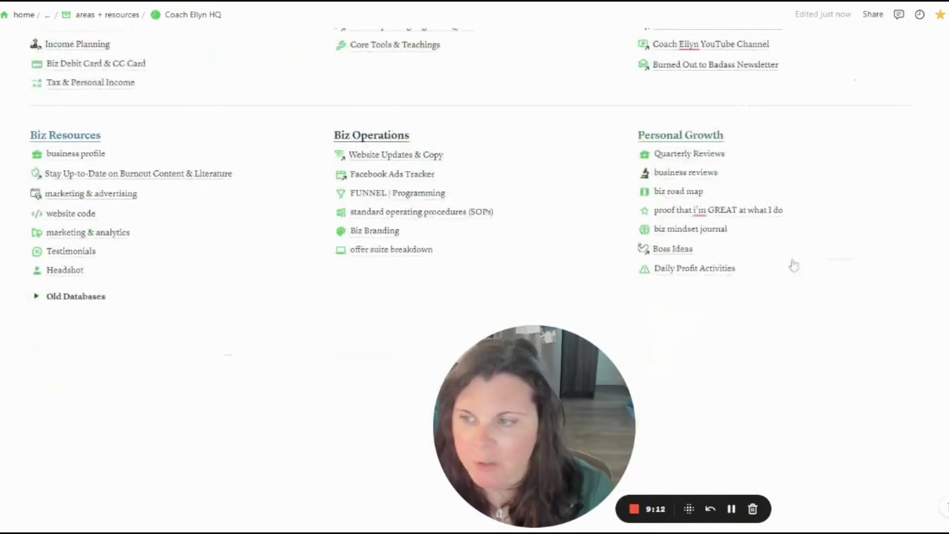
click(36, 296)
drag(485, 404, 900, 457)
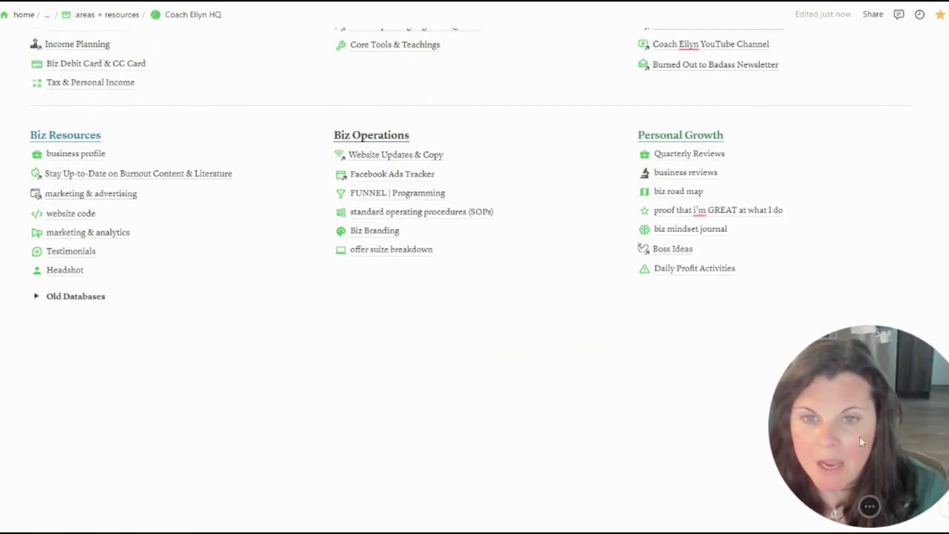
scroll(111, 199, up, 15)
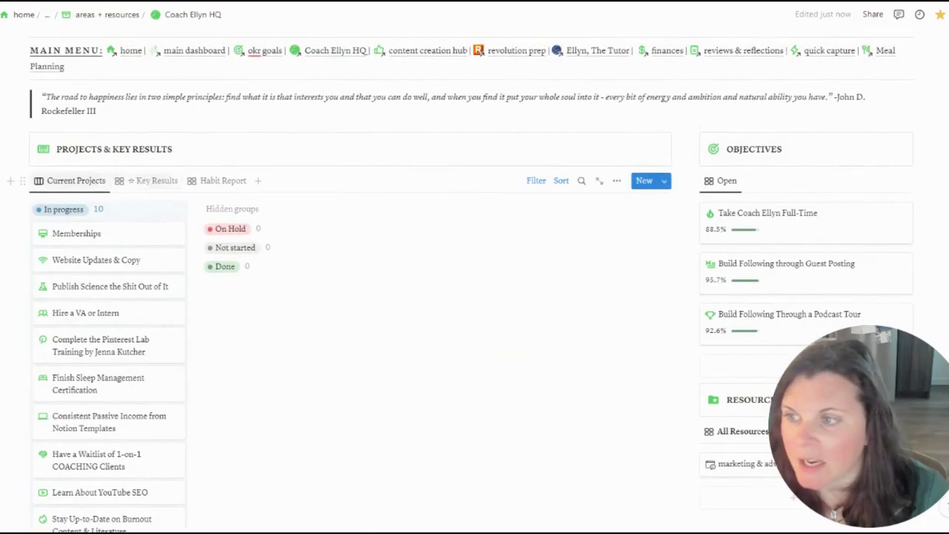
Try the Gallery layout for the Current Projects view with the card preview set to None
click(616, 180)
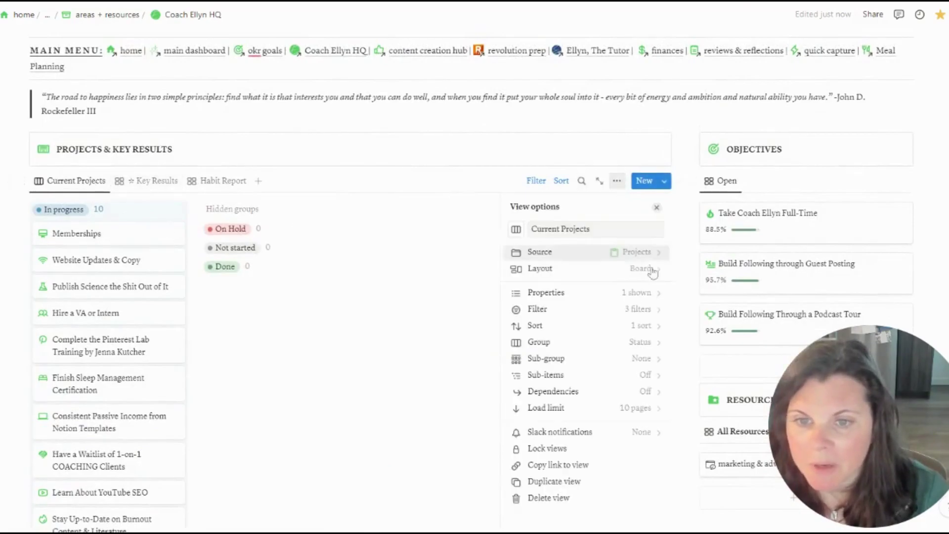
click(642, 268)
click(638, 280)
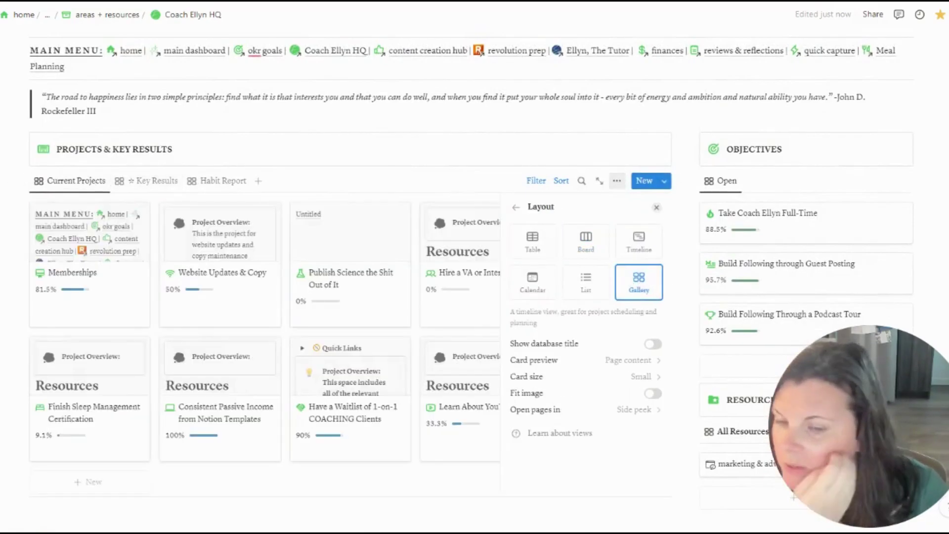
click(656, 361)
click(637, 378)
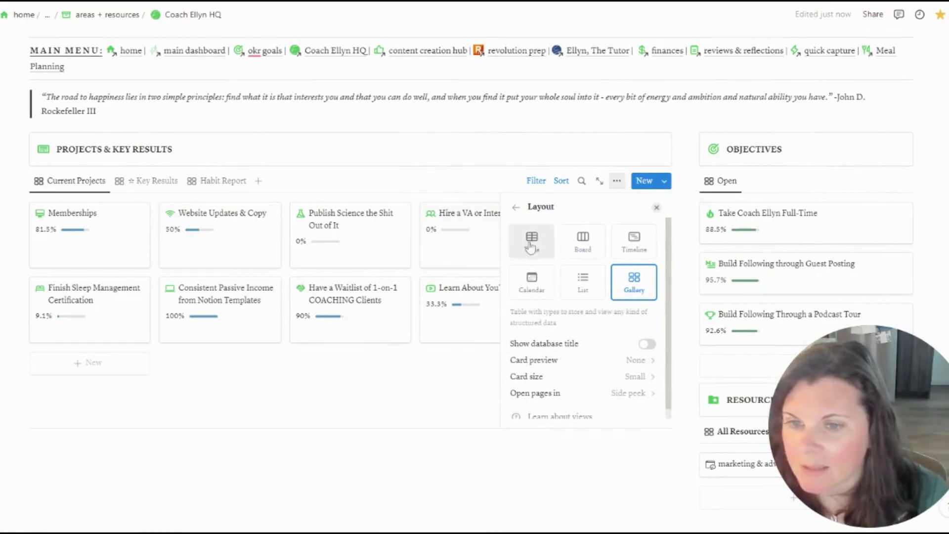
Show the Status property on the Current Projects gallery cards
click(515, 207)
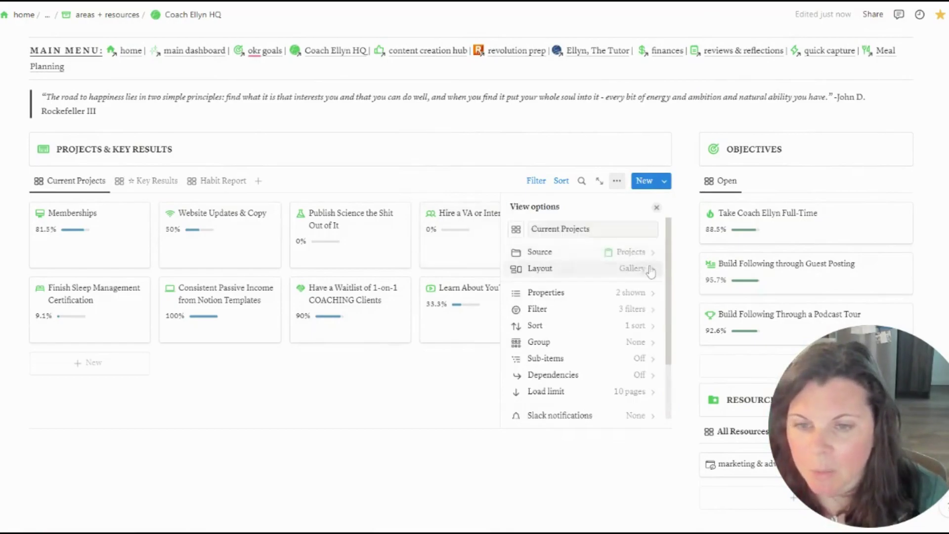
click(647, 292)
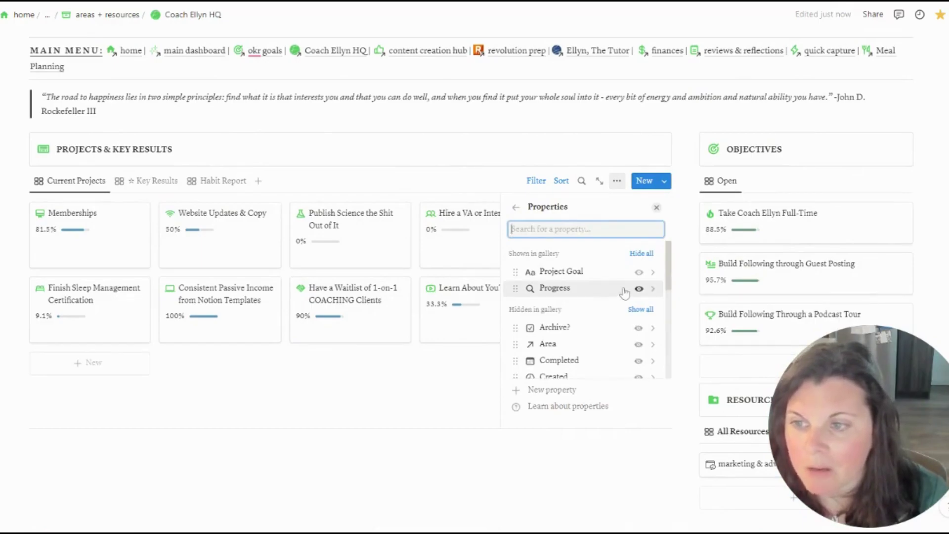
scroll(638, 324, down, 3)
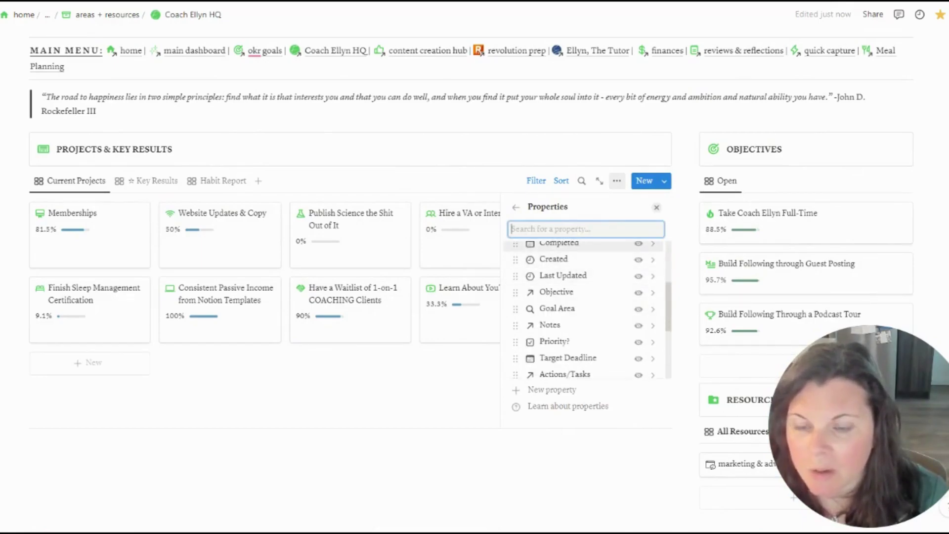
text(status)
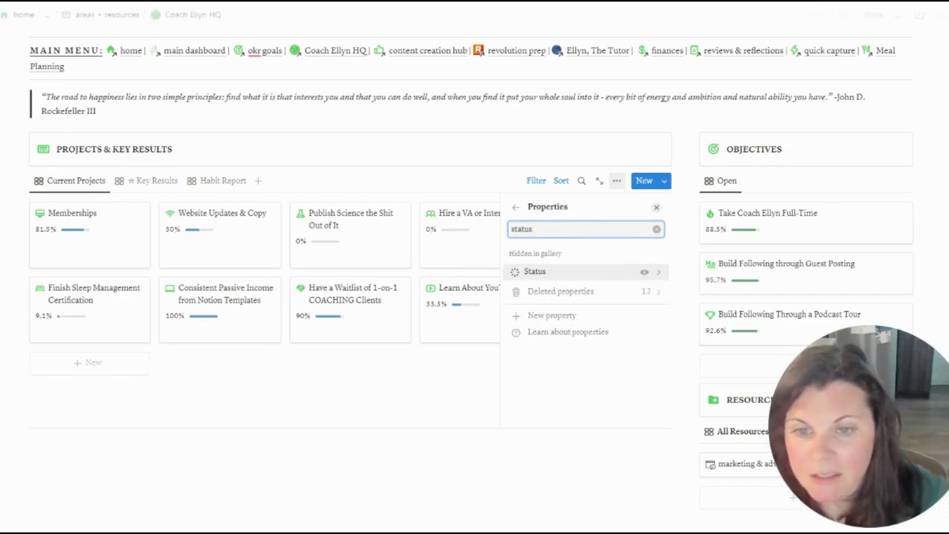
click(644, 272)
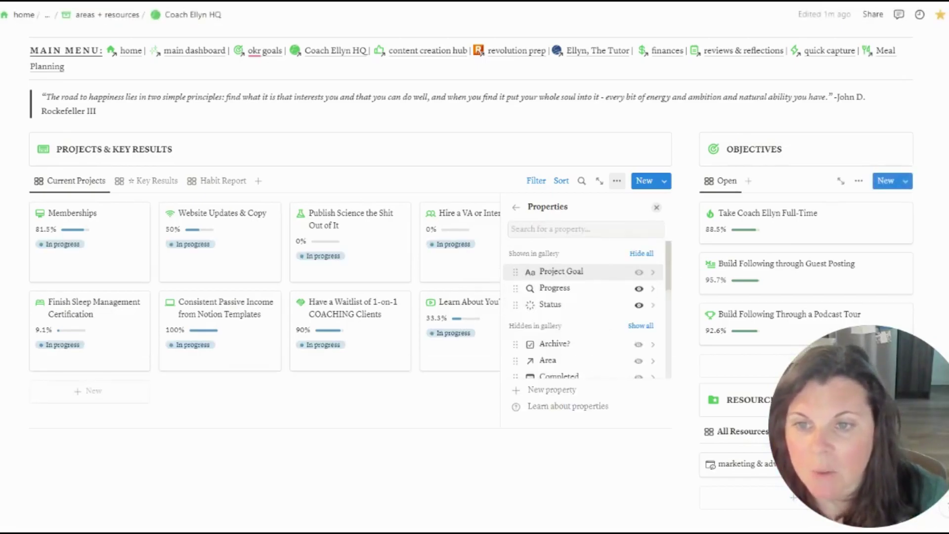
key(Escape)
Reveal the Current Projects filters and undo the gallery layout changes
click(537, 181)
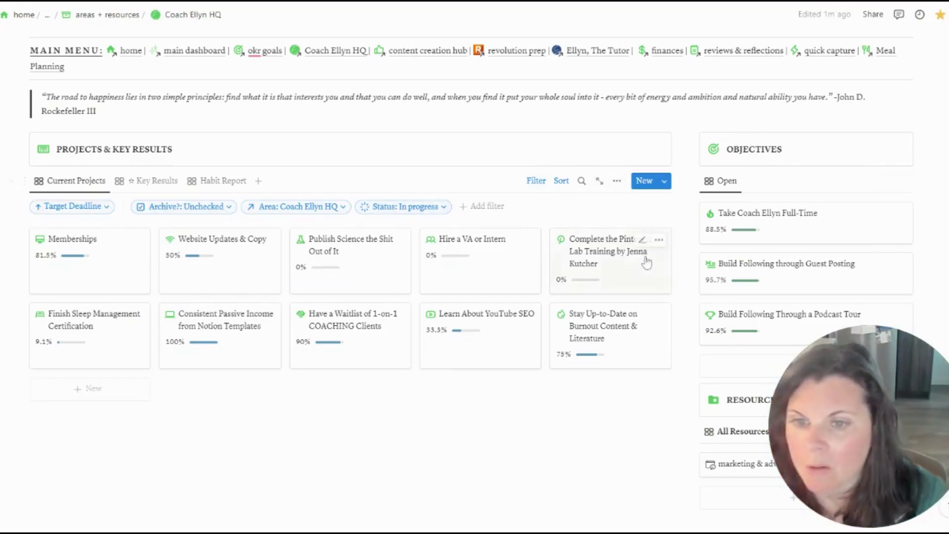
key(ctrl+z)
key(ctrl+z)
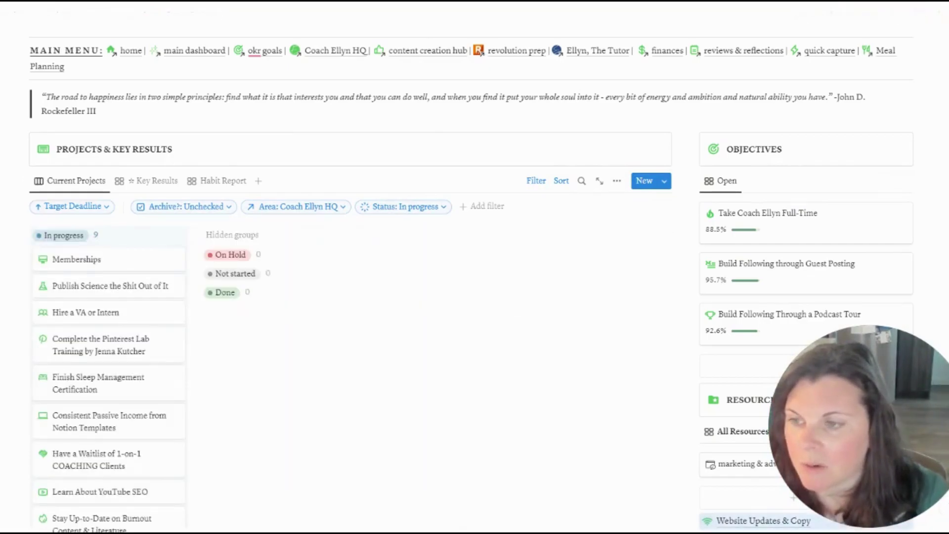
Delete the Status filter from the Current Projects board, save the change for everyone, and hide the filters
scroll(346, 296, down, 4)
scroll(346, 297, up, 3)
scroll(395, 207, up, 1)
click(398, 206)
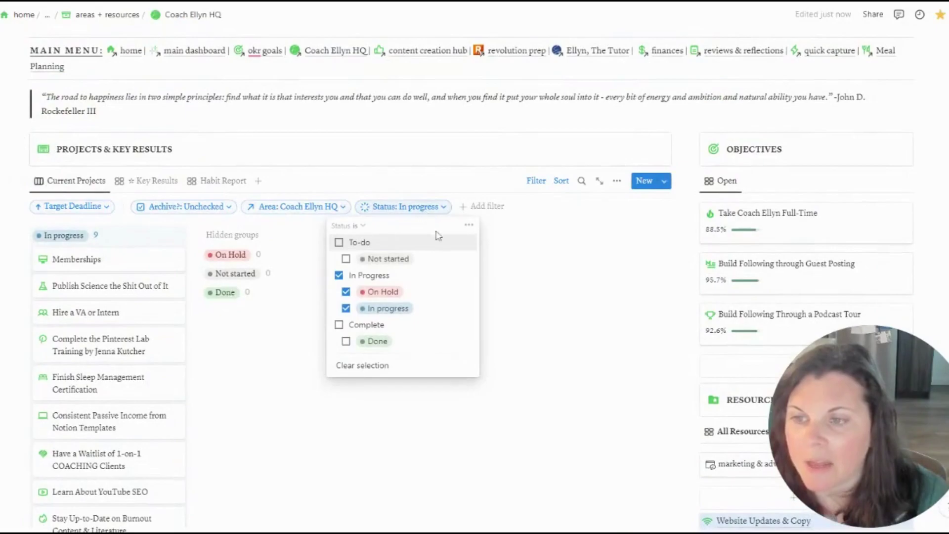
click(469, 227)
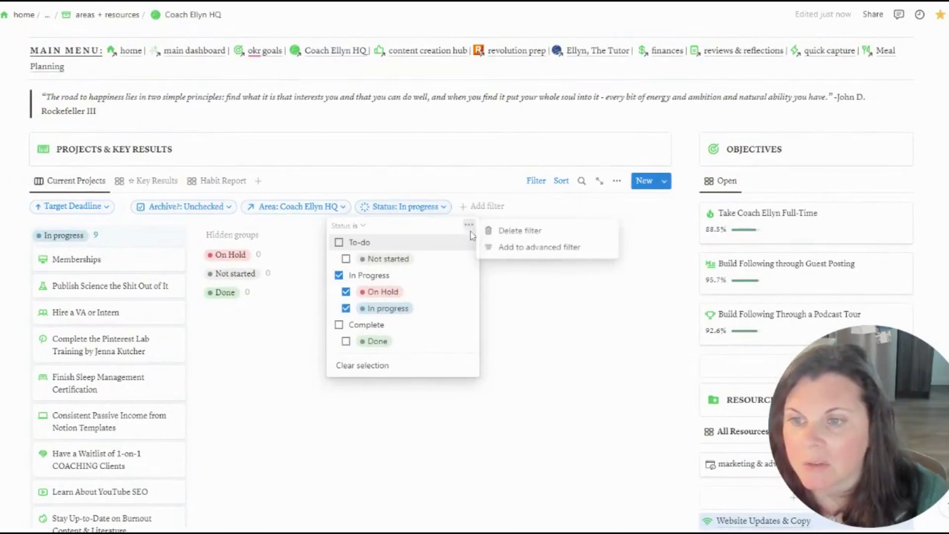
click(517, 229)
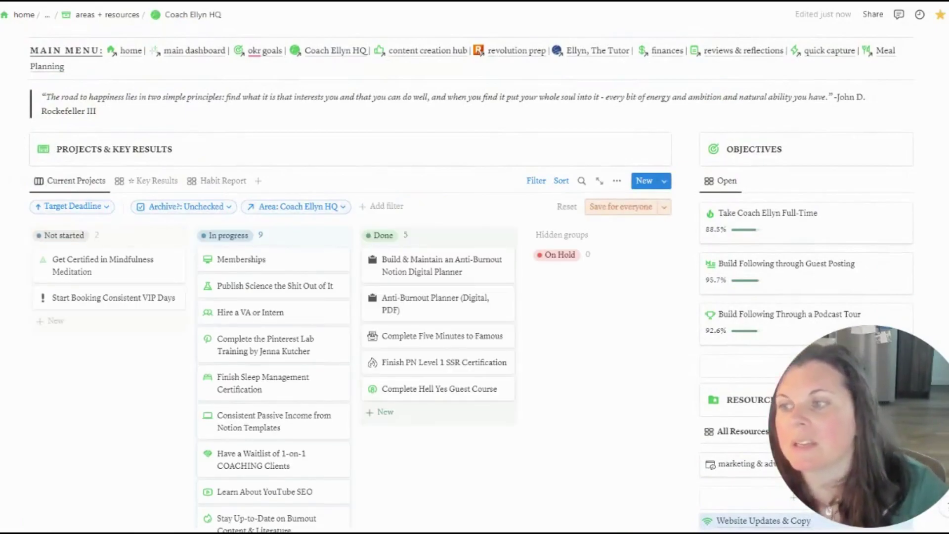
click(613, 206)
click(536, 181)
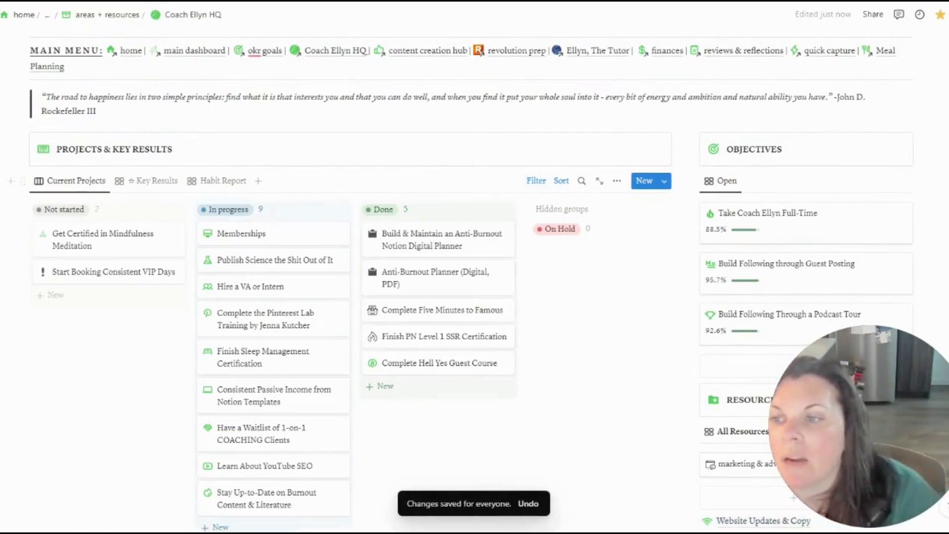
Review the Coach Ellyn HQ layout, from the project board and objectives to the area page lists below
scroll(242, 218, down, 2)
scroll(242, 217, down, 1)
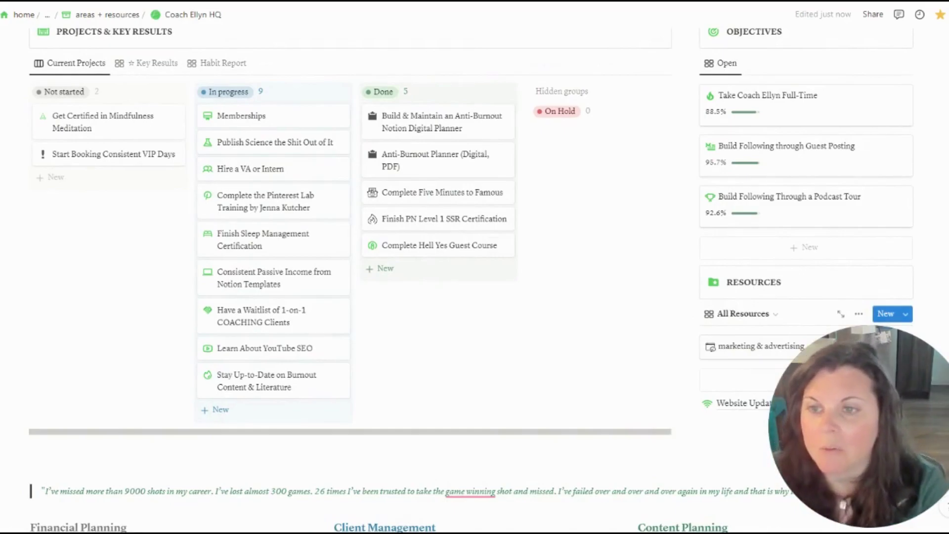
scroll(475, 277, up, 3)
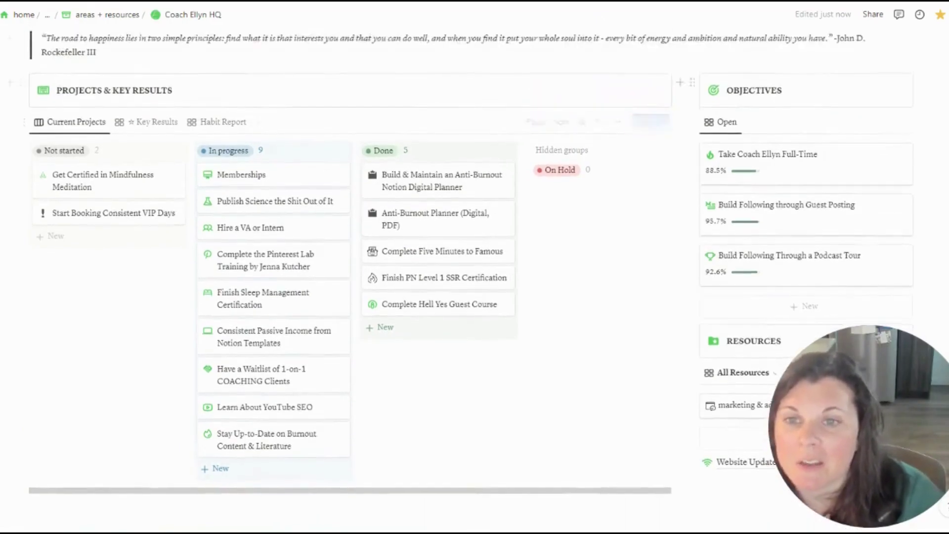
scroll(615, 96, up, 1)
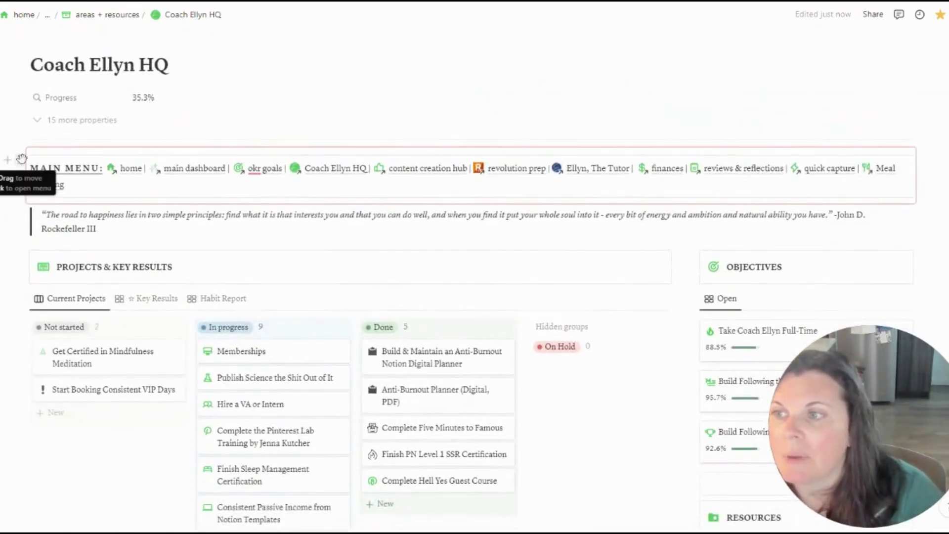
scroll(322, 153, down, 10)
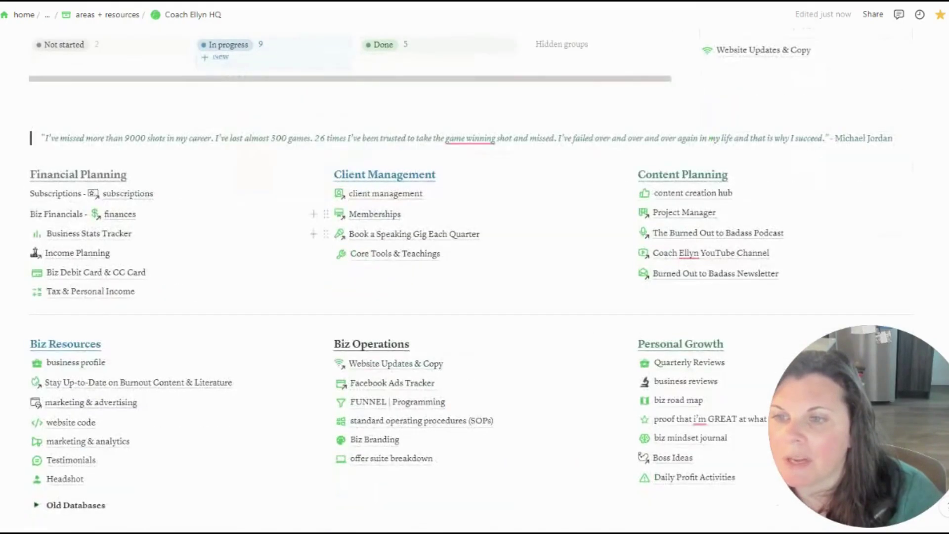
scroll(648, 257, down, 3)
scroll(647, 257, up, 8)
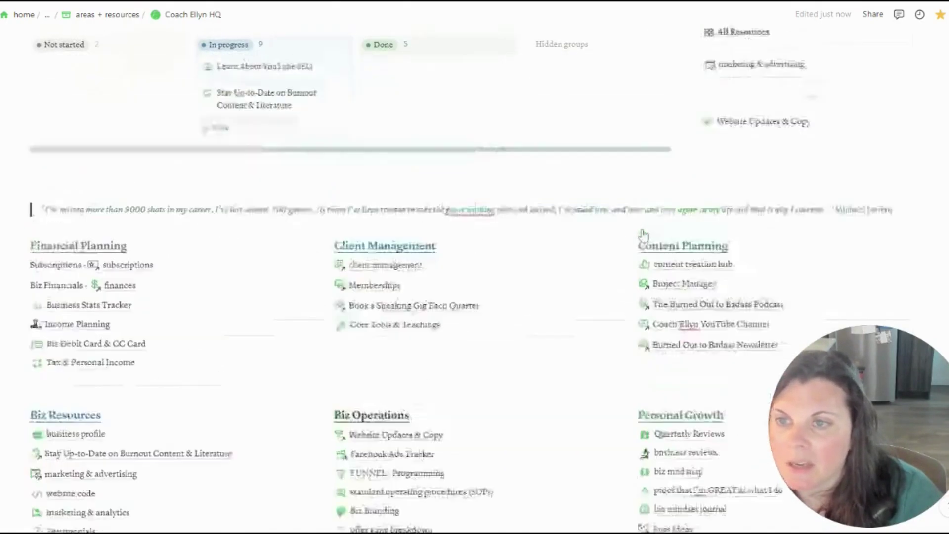
scroll(474, 266, down, 6)
mouse_move(13, 291)
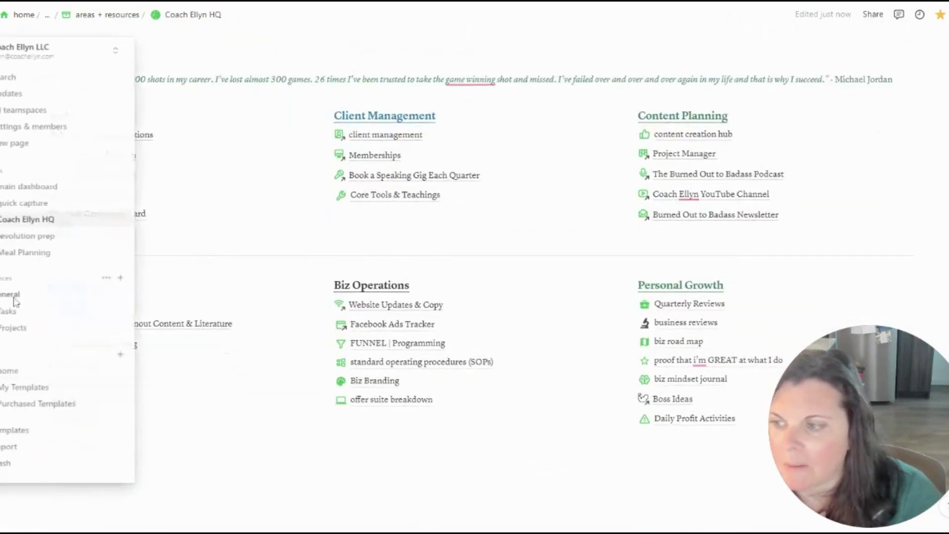
scroll(474, 267, up, 10)
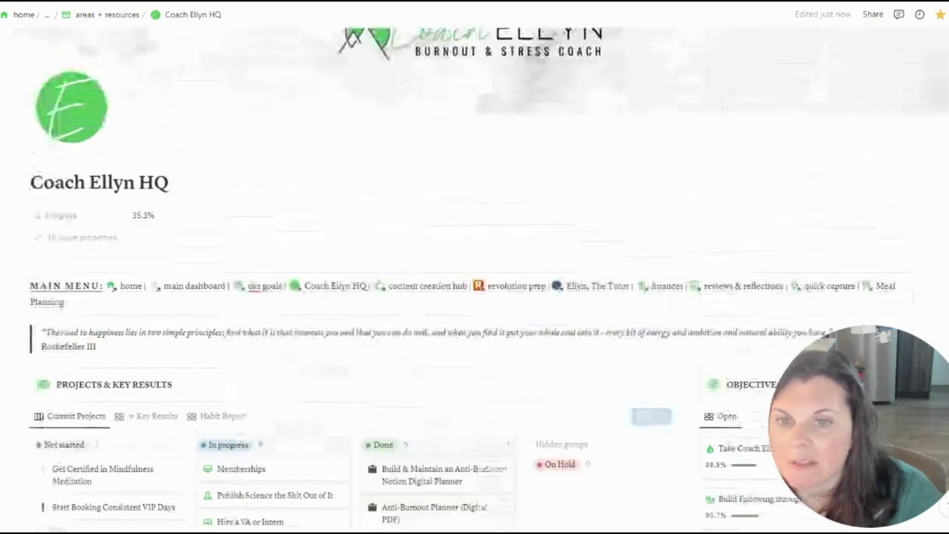
scroll(270, 224, down, 5)
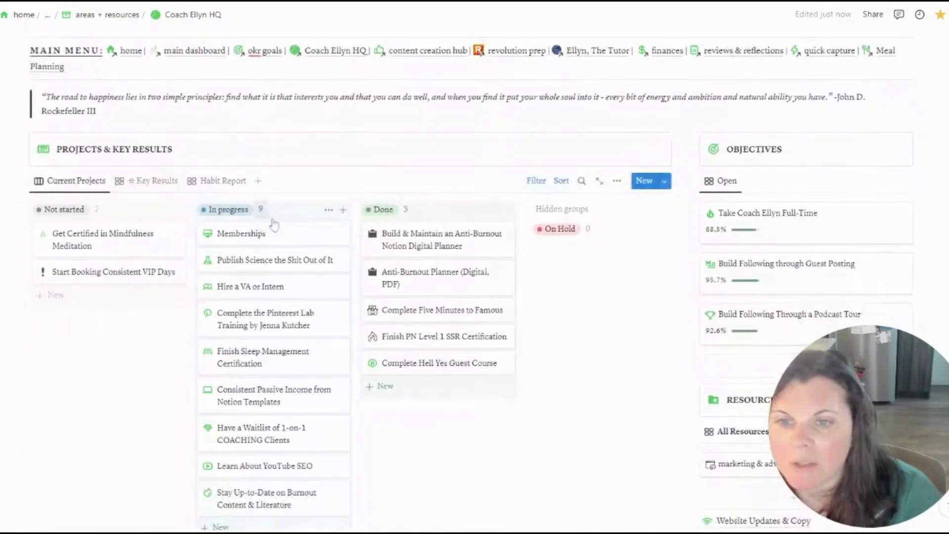
scroll(269, 224, down, 2)
scroll(346, 247, up, 2)
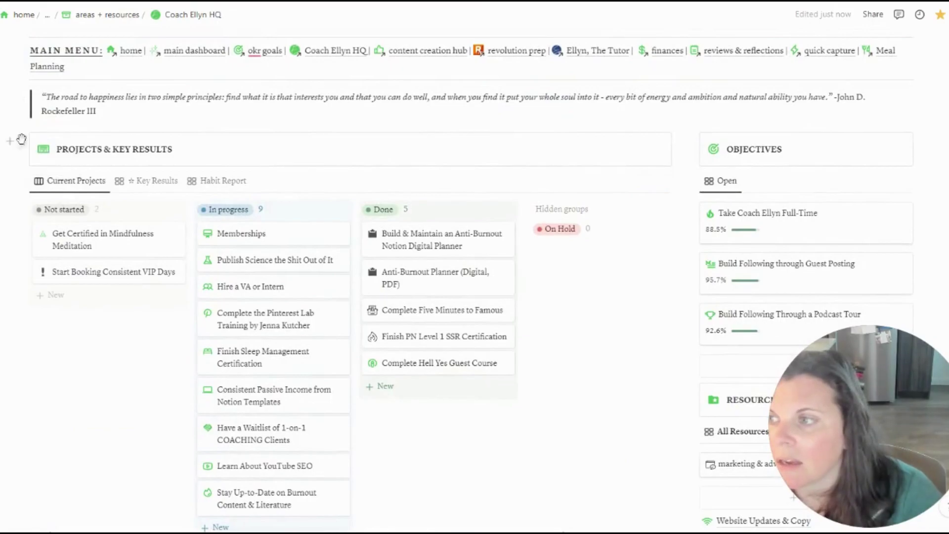
Duplicate the Projects & Key Results callout, place the copy in a new column before the project board, and narrow that column
click(23, 141)
click(74, 89)
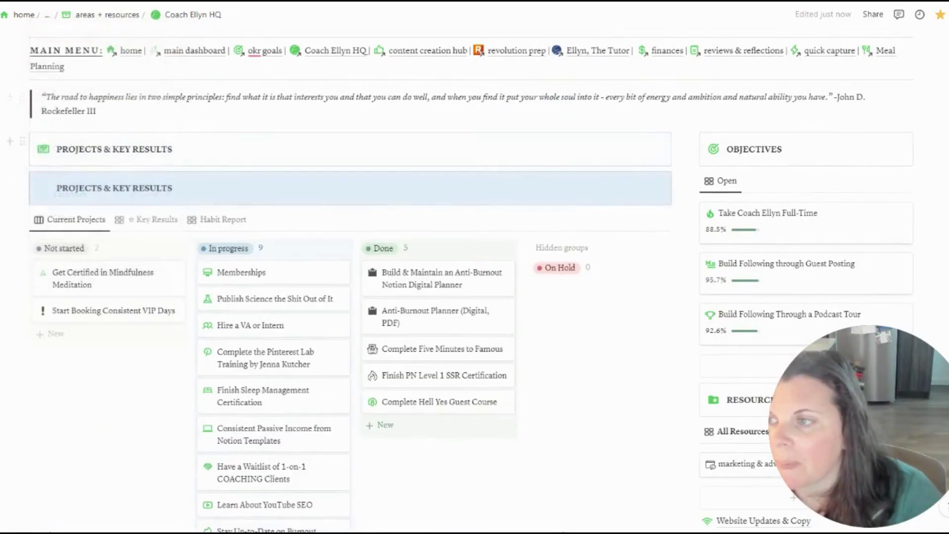
drag(8, 151, 15, 148)
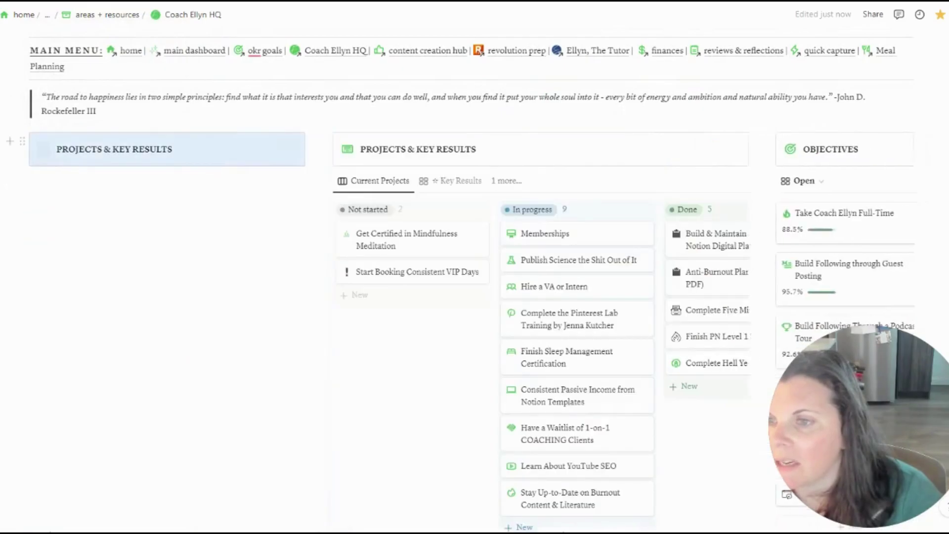
drag(318, 198, 146, 198)
Replace the duplicated callout's text with a bold Quick Links heading
drag(117, 163, 57, 149)
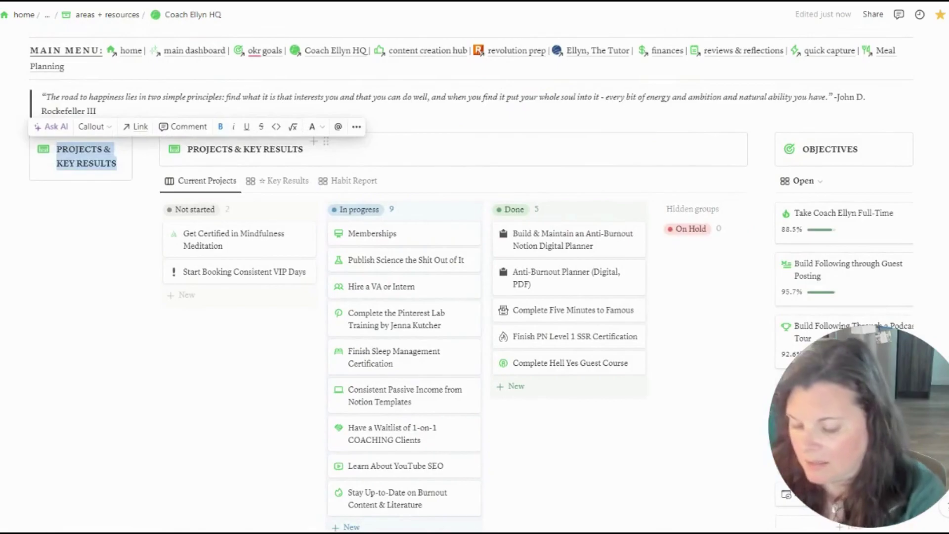
text(Quick Links)
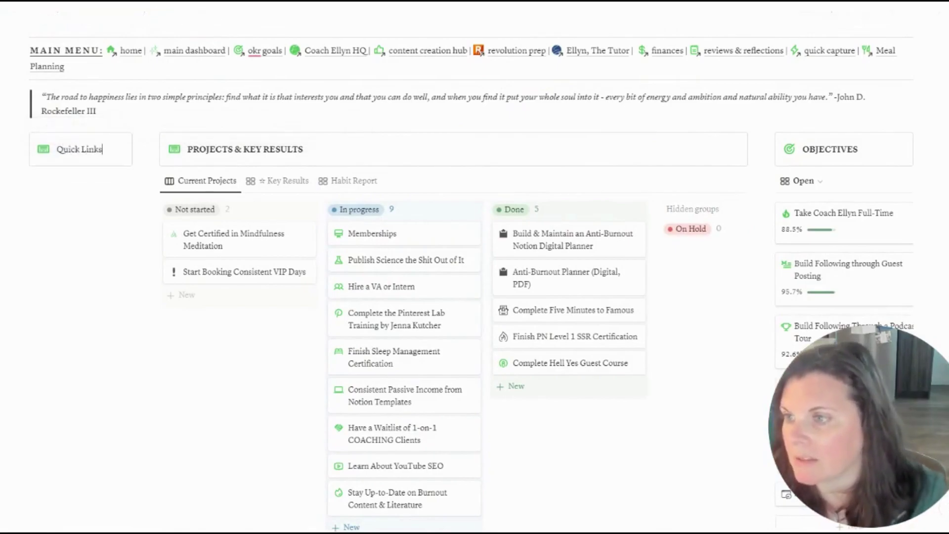
key(Escape)
Try moving the Business Stats Tracker page from Financial Planning into the Quick Links callout and widening its column, then undo both
scroll(455, 197, down, 2)
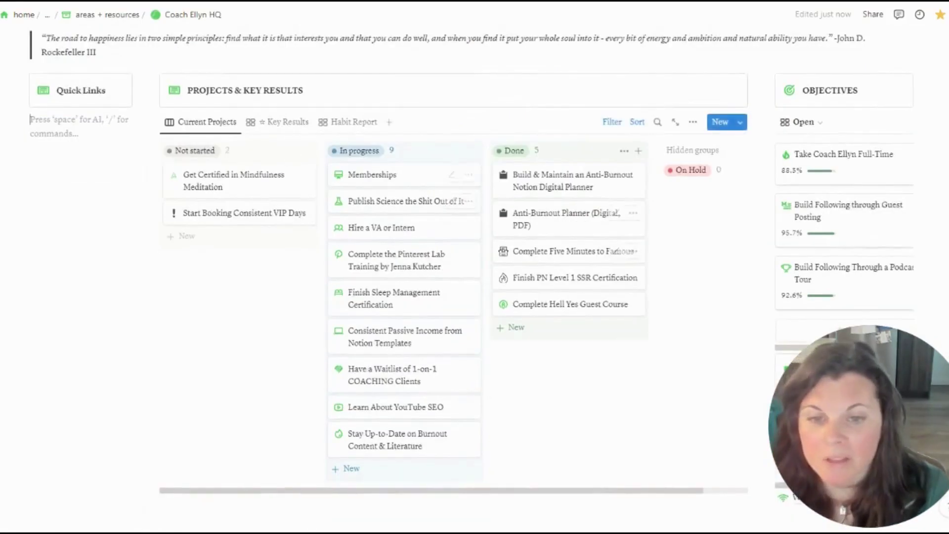
scroll(455, 197, down, 3)
scroll(346, 326, down, 3)
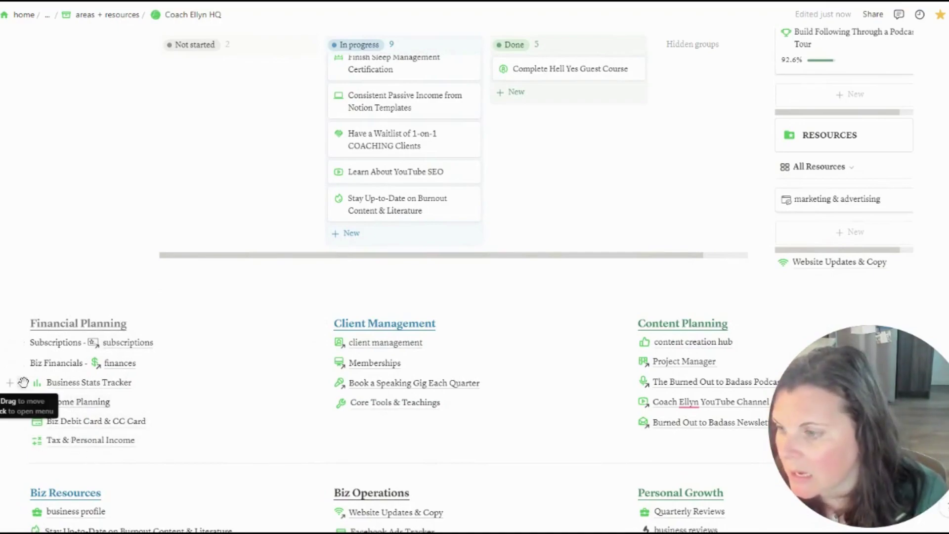
drag(23, 382, 41, 241)
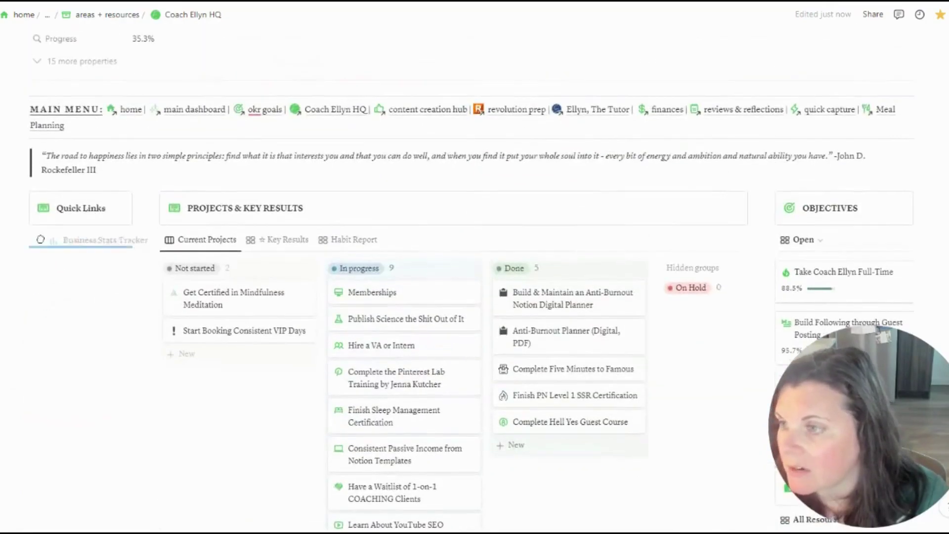
drag(61, 209, 62, 211)
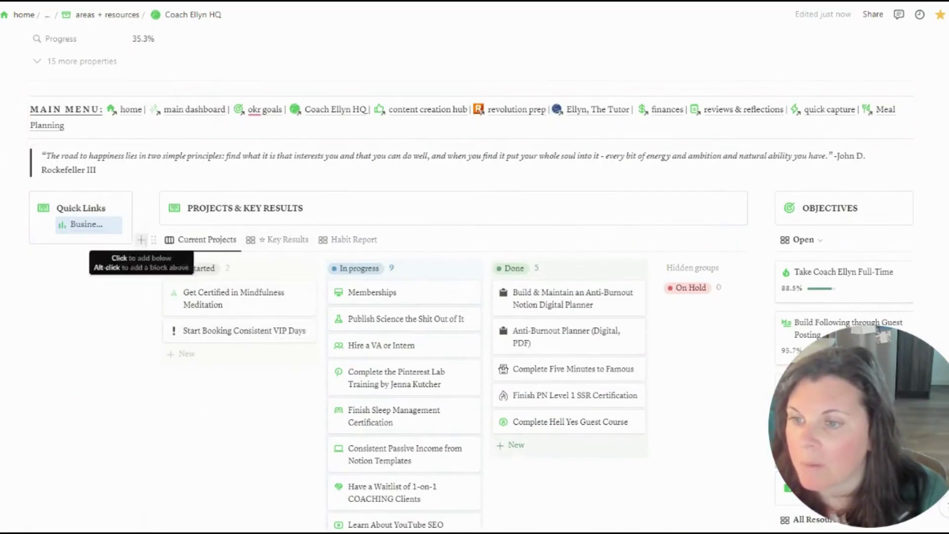
drag(146, 296, 215, 297)
scroll(254, 218, down, 3)
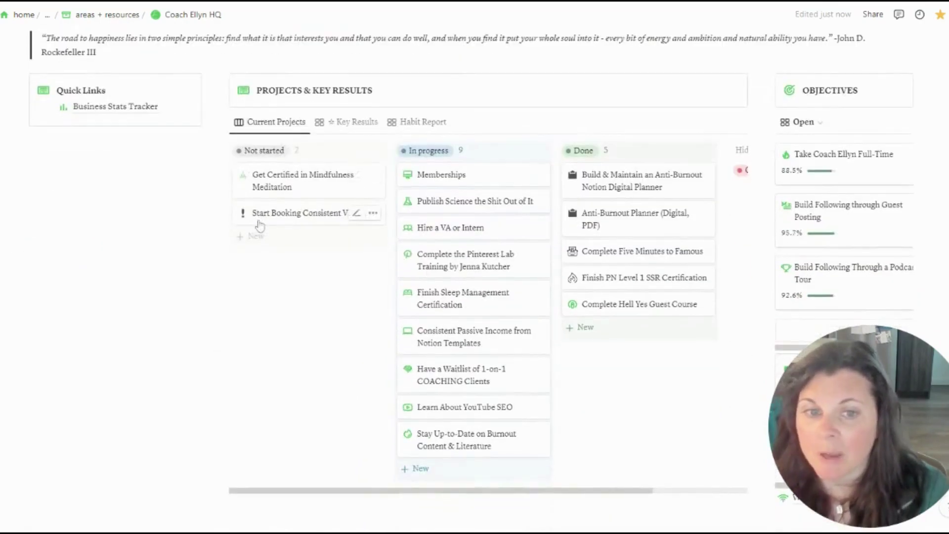
scroll(502, 232, down, 2)
scroll(503, 232, down, 5)
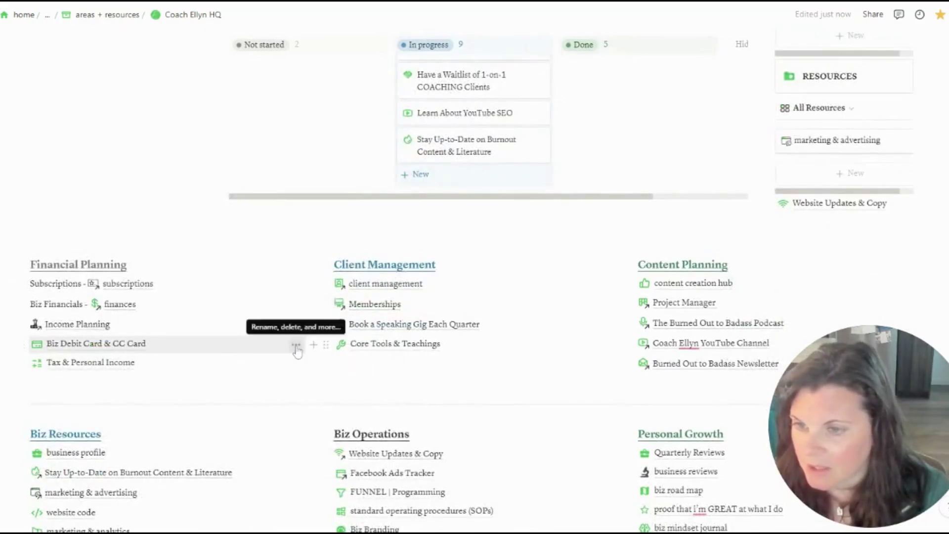
scroll(474, 277, up, 5)
scroll(59, 334, down, 5)
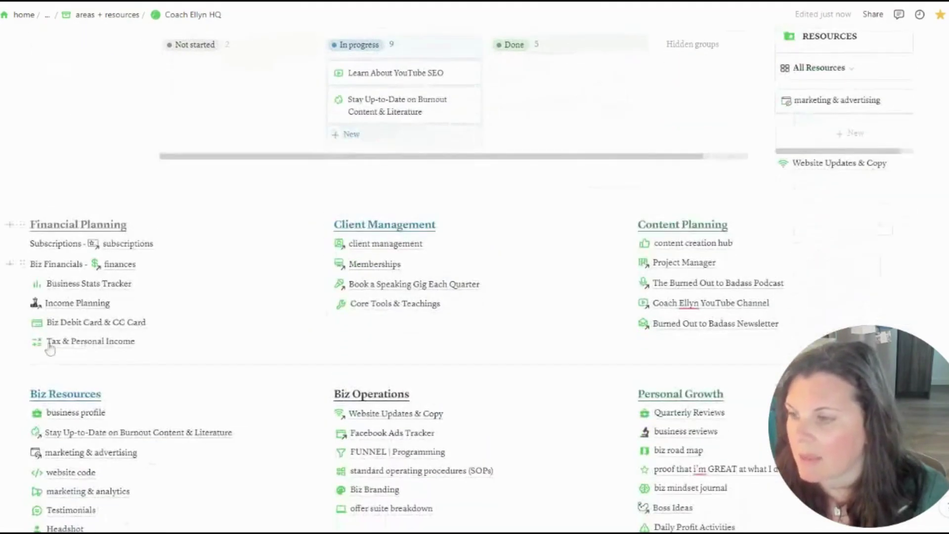
Add a link to Coach Ellyn HQ's Business Stats Tracker page beneath the Quick Links callout
scroll(59, 326, up, 7)
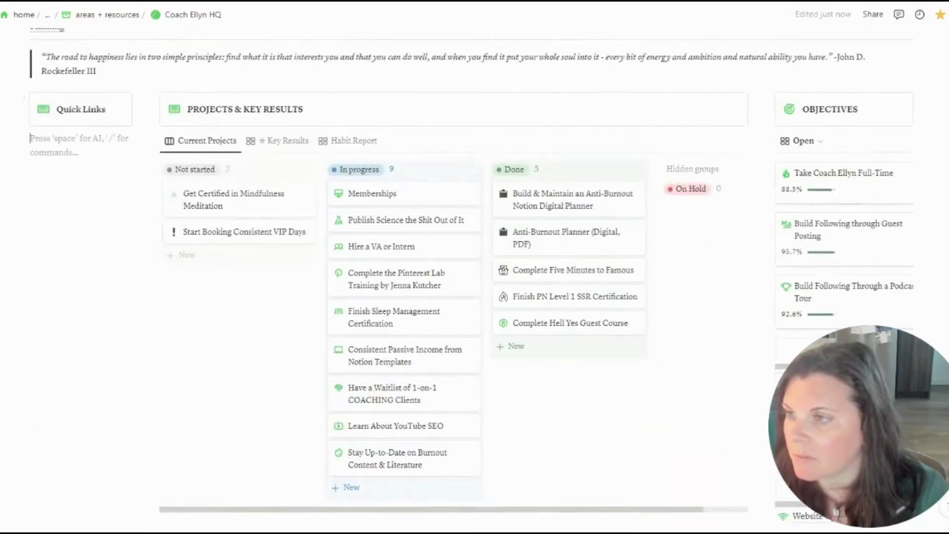
text(+Business Stats)
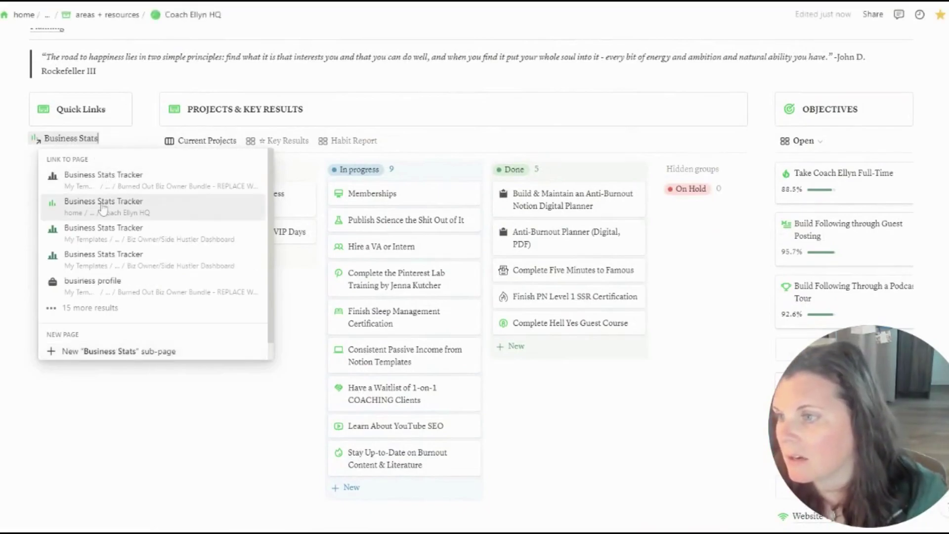
click(103, 204)
Add a link to the client management page below the Business Stats Tracker quick link
scroll(226, 227, down, 8)
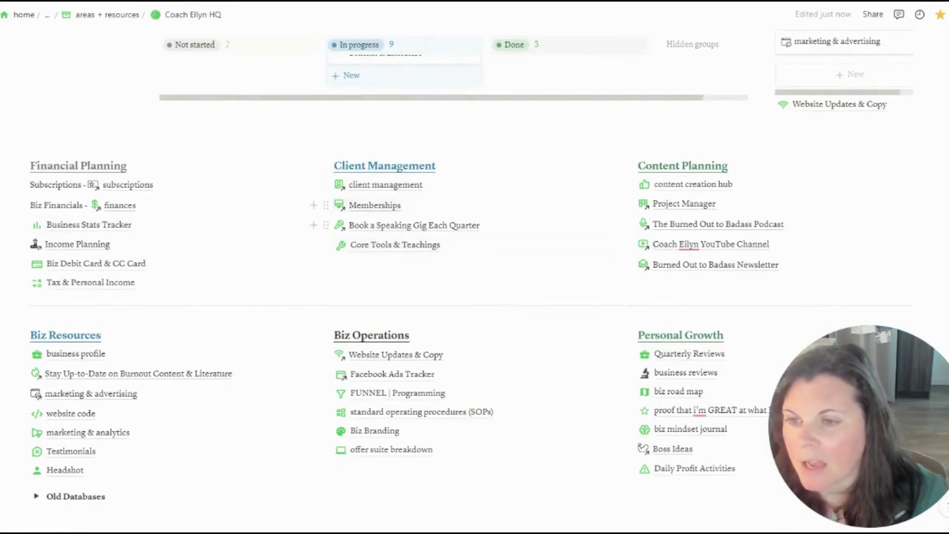
scroll(385, 214, up, 1)
scroll(417, 288, up, 6)
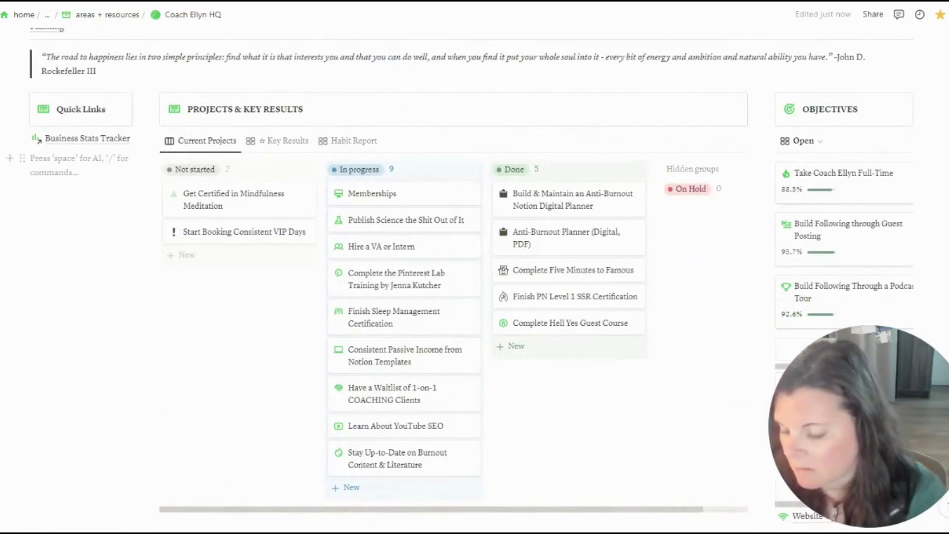
text([[Client)
text( Mana)
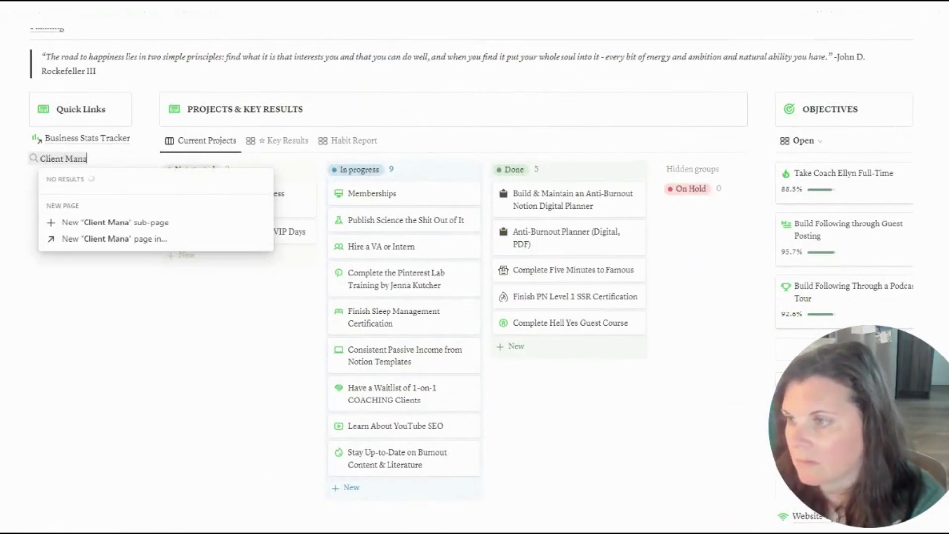
text(gement)
key(Return)
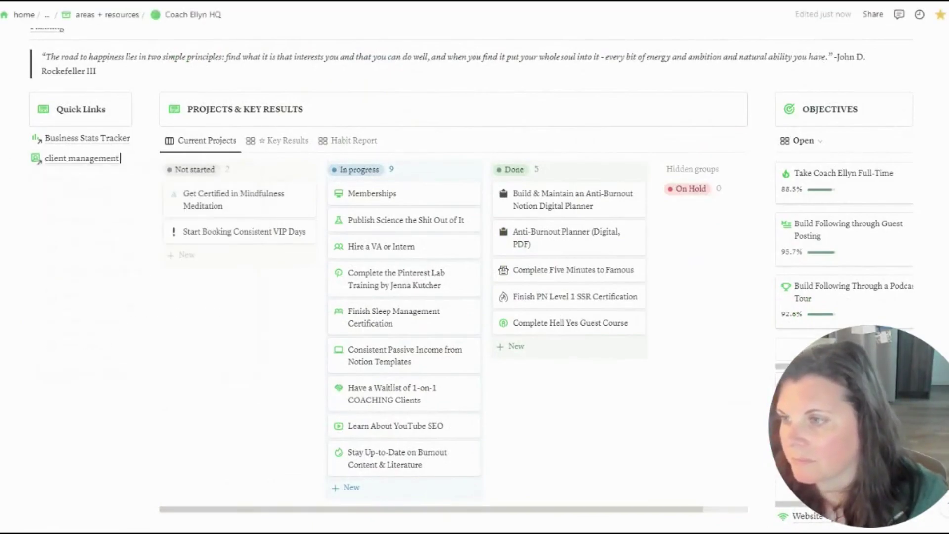
Add a link to the Memberships project page below the client management quick link
text([[)
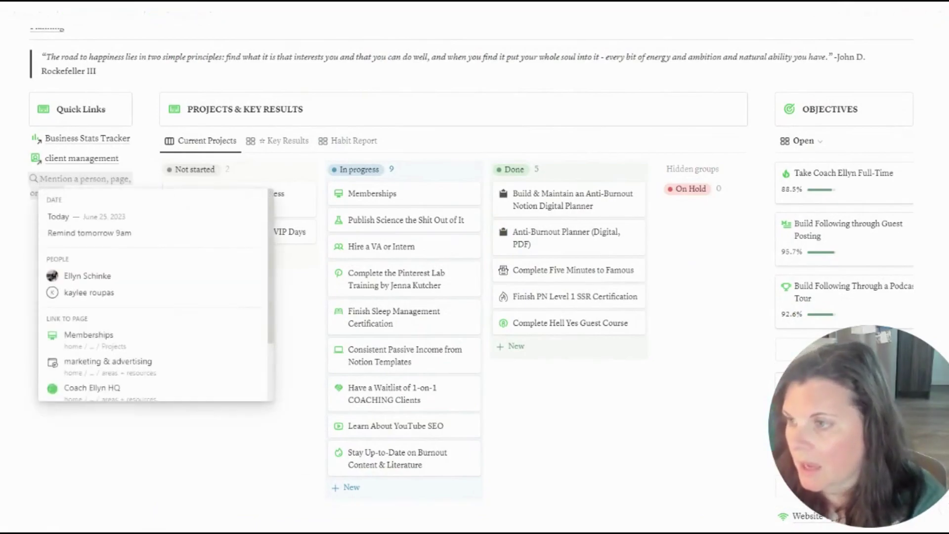
text(Memberships)
key(Return)
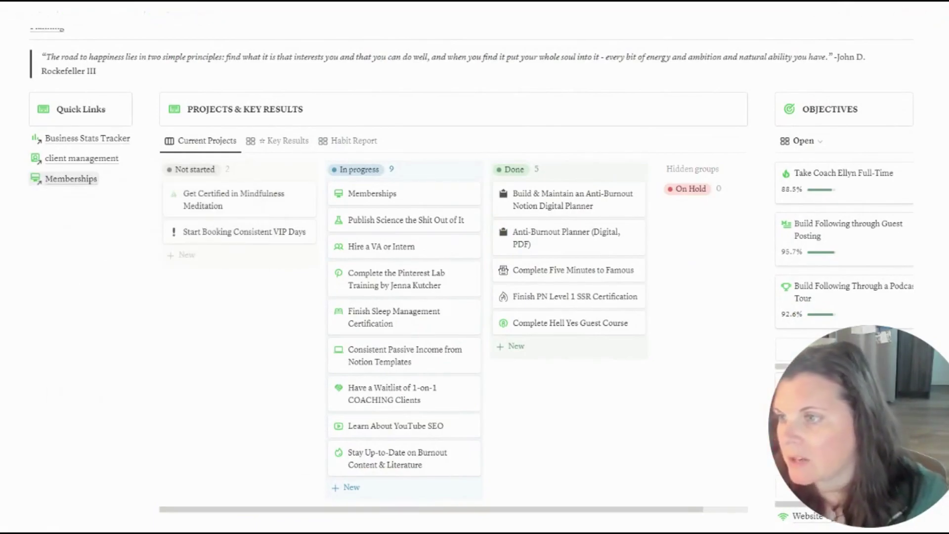
Preview the Memberships project from the board, close it, and look through the area page lists for more quick link candidates
scroll(255, 182, down, 1)
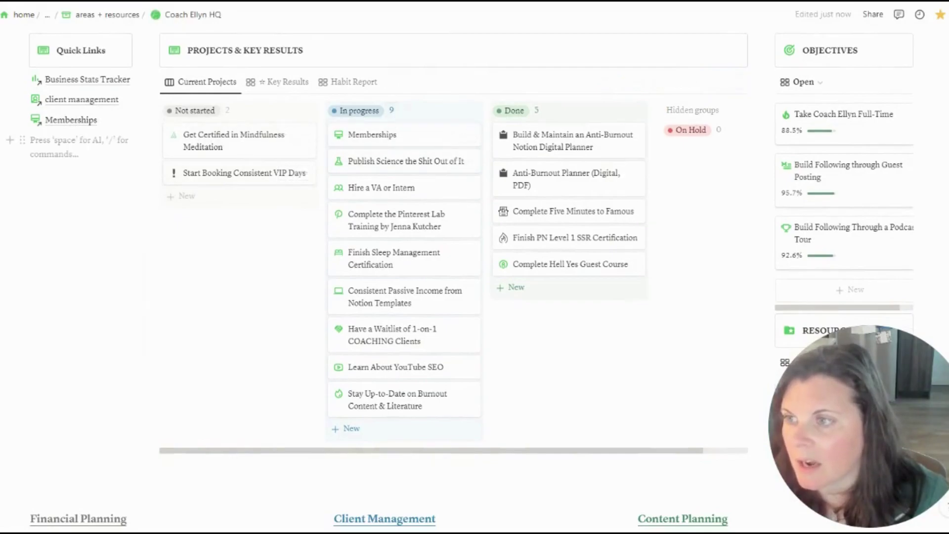
click(375, 134)
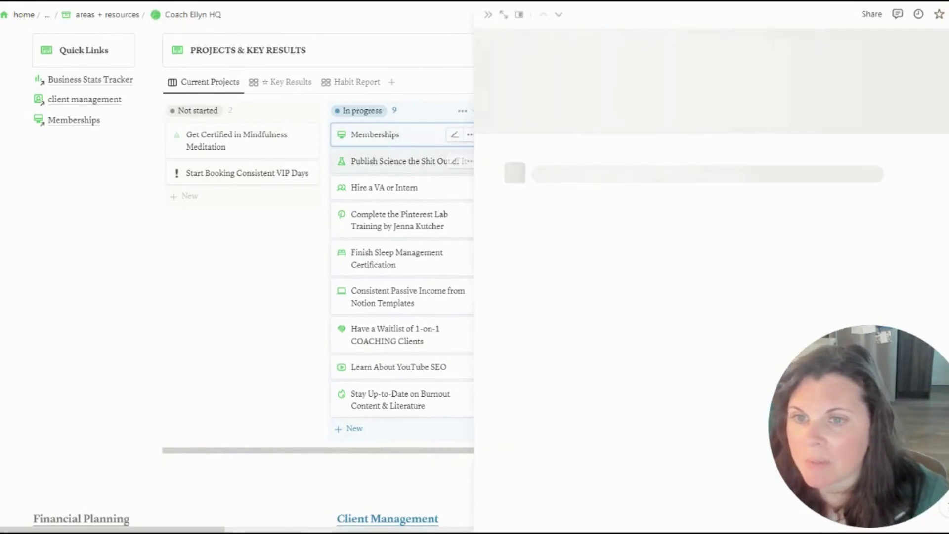
scroll(869, 267, down, 1)
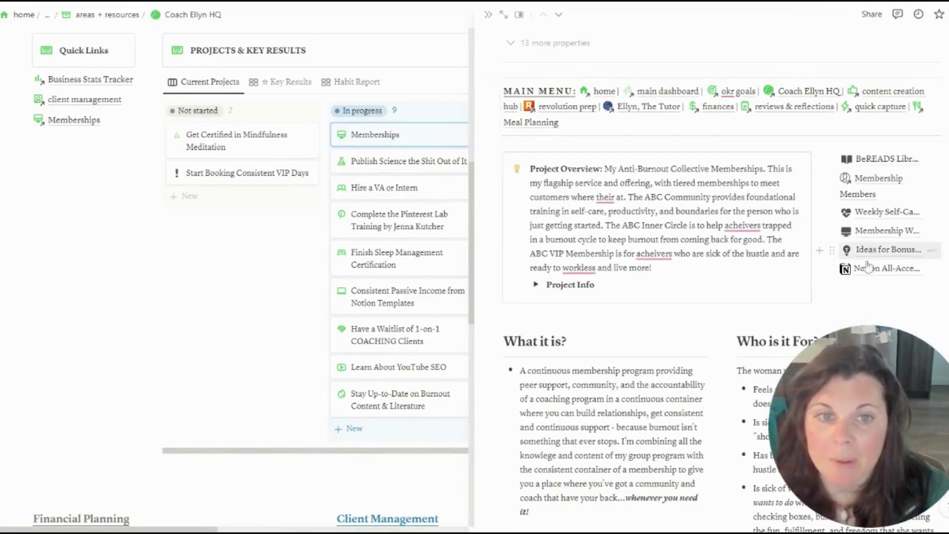
click(488, 14)
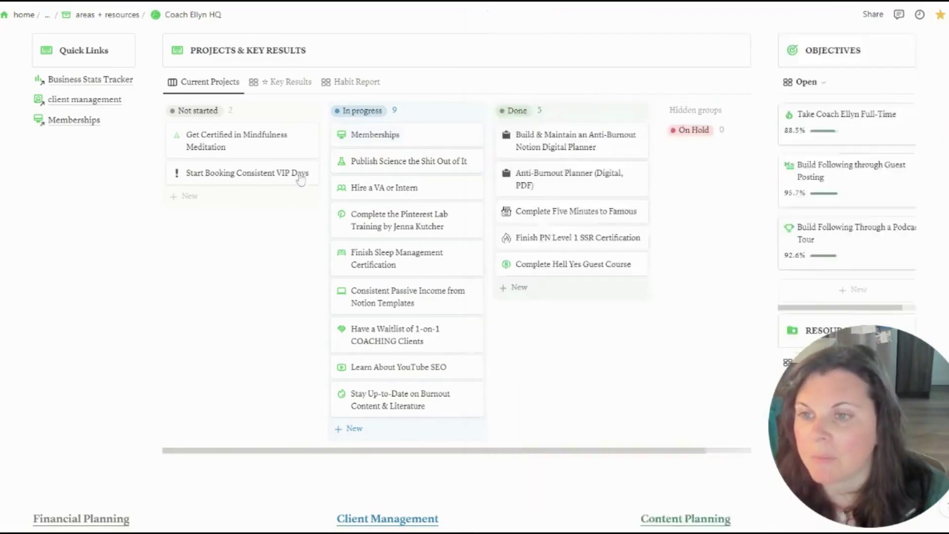
scroll(300, 179, down, 10)
scroll(300, 179, up, 1)
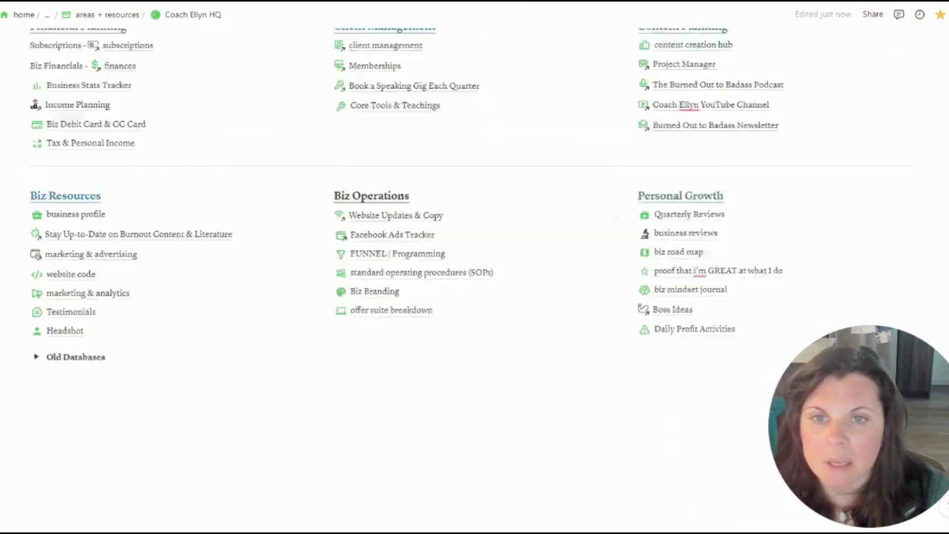
scroll(697, 131, up, 2)
scroll(426, 189, up, 5)
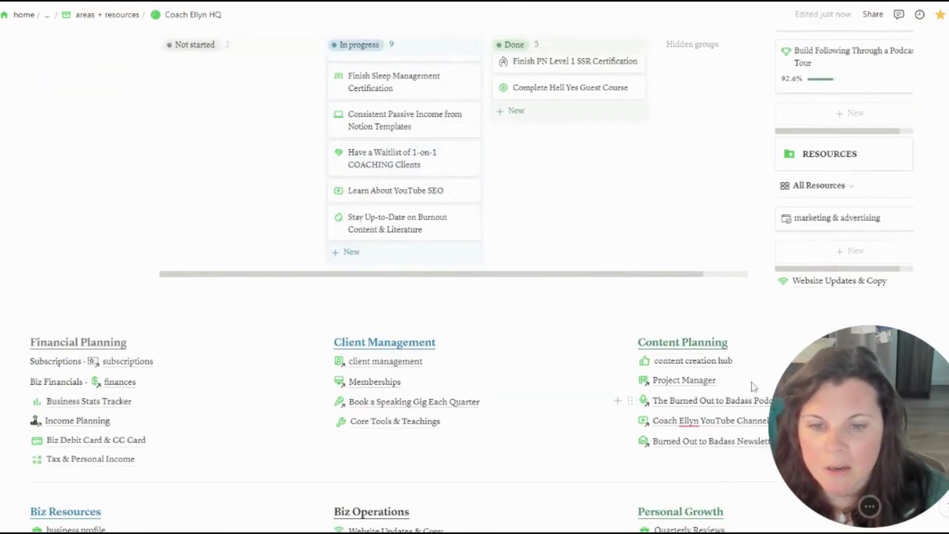
scroll(753, 386, up, 6)
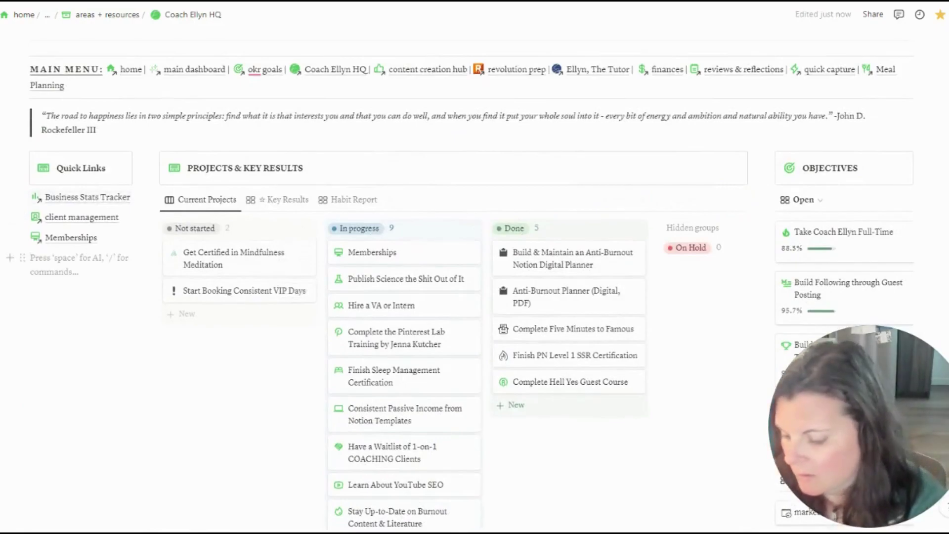
Add a link to the content creation hub's Project Manager page below the Memberships quick link
text([[Project)
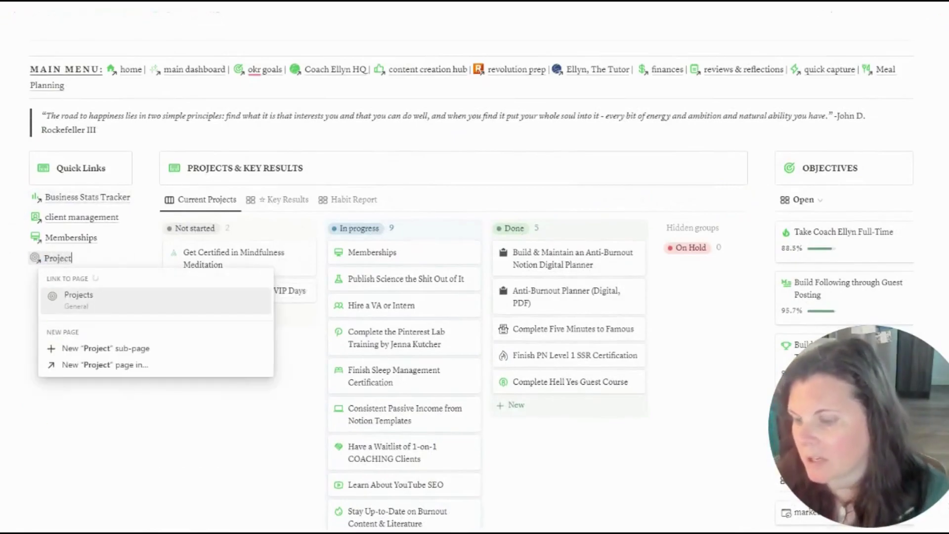
text( Manager)
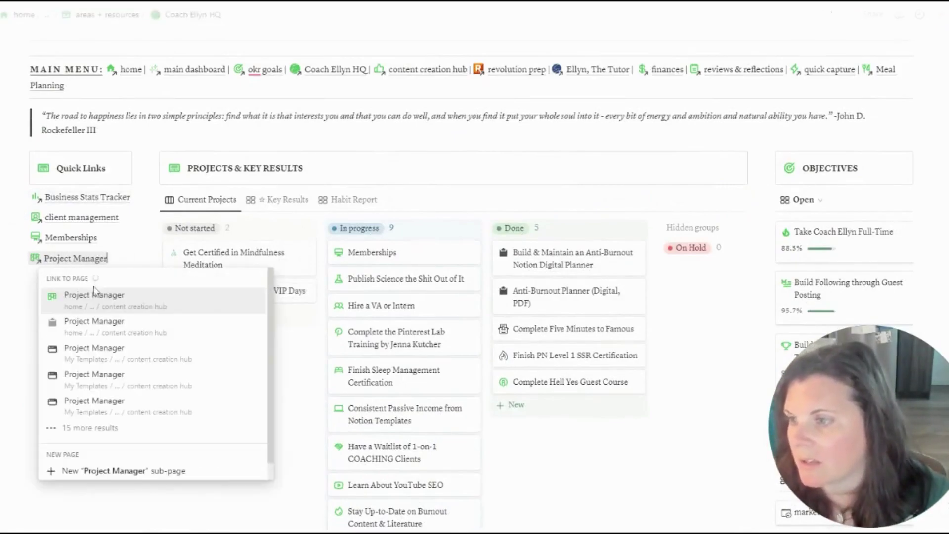
click(94, 294)
Add links to the Quarterly Reviews and biz mindset journal pages below the Project Manager quick link
scroll(94, 307, down, 10)
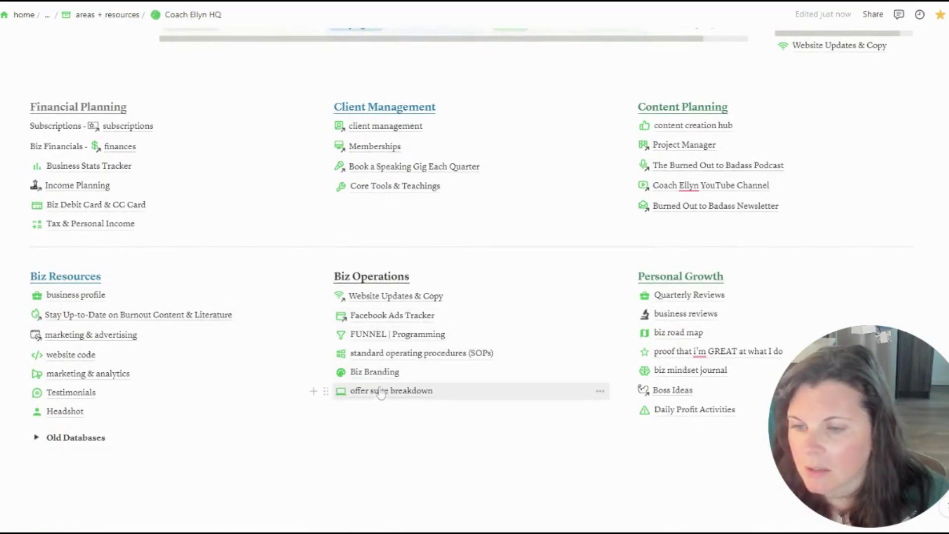
scroll(754, 330, down, 1)
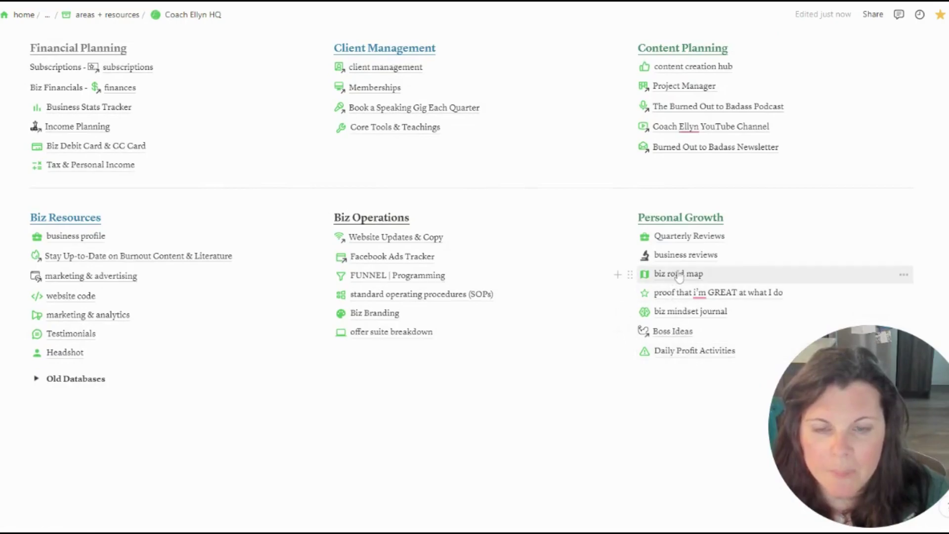
scroll(297, 274, up, 10)
text([[Quar)
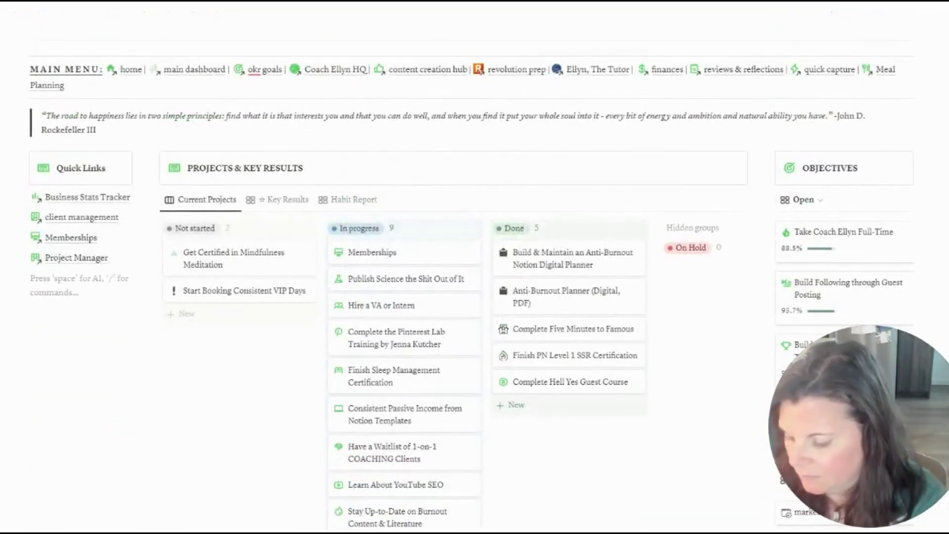
click(100, 320)
scroll(24, 219, up, 1)
key(Down)
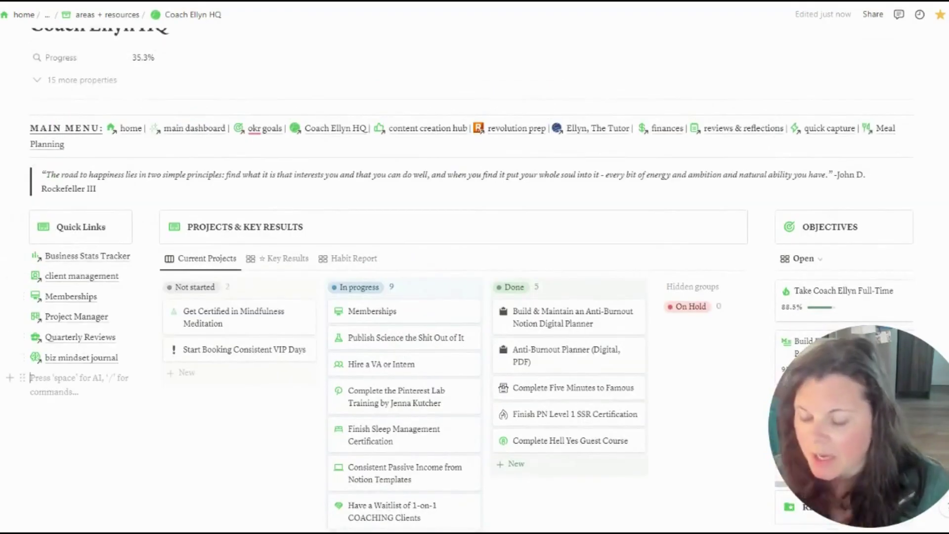
Insert an image block below the quick links and fill it with the pink notebook photo from an Unsplash search for "girl boss"
text(/image)
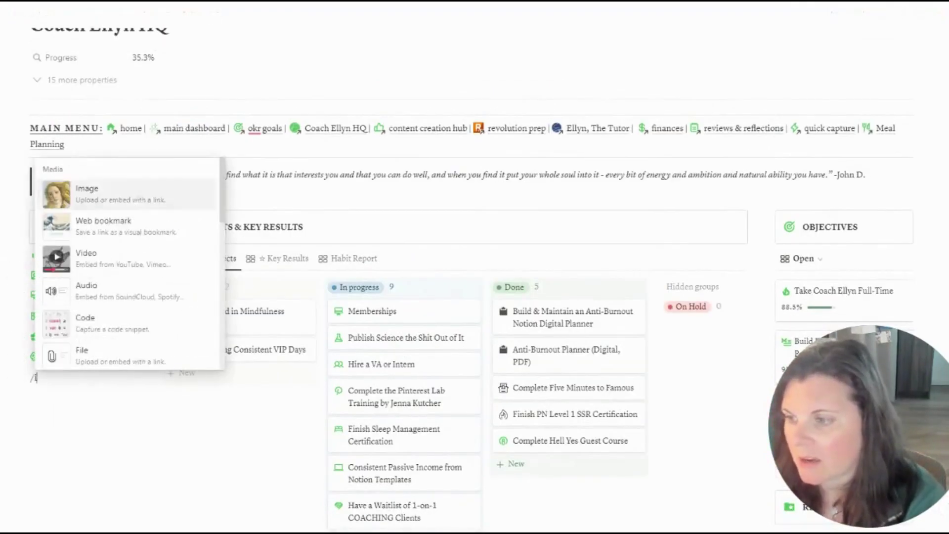
key(Return)
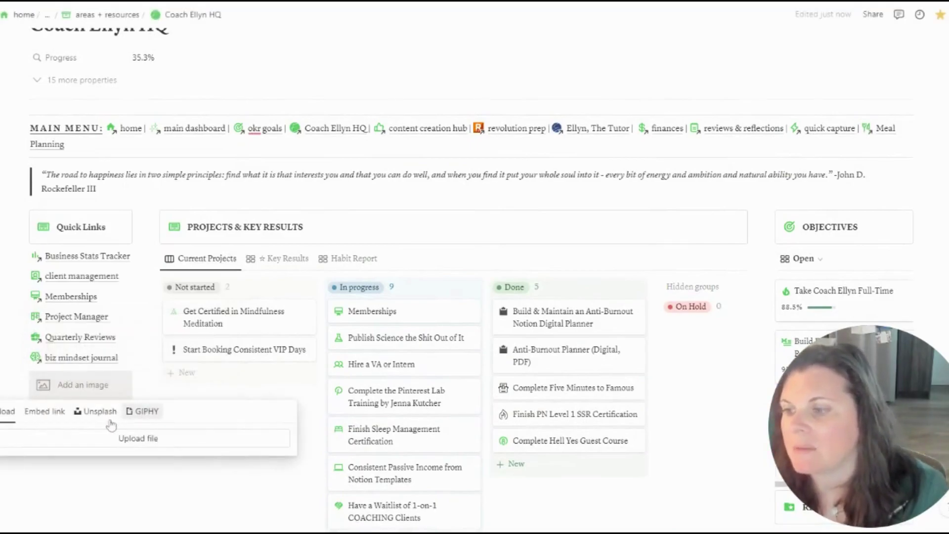
click(98, 411)
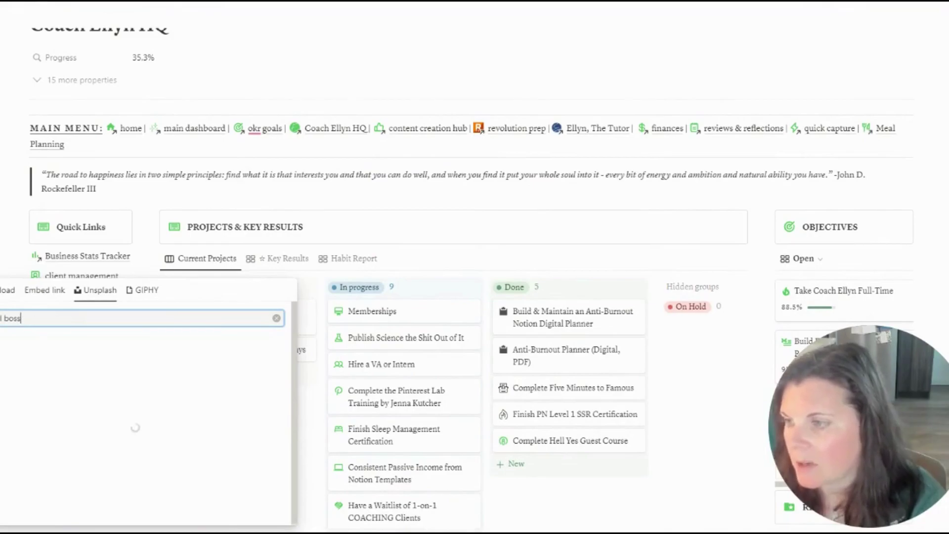
text(girl boss)
scroll(190, 321, down, 3)
scroll(233, 389, up, 5)
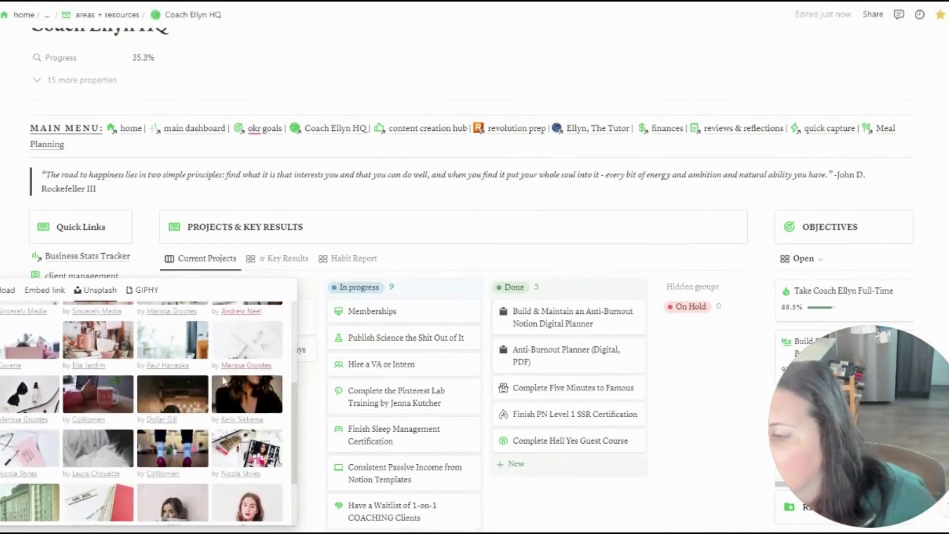
scroll(130, 437, down, 3)
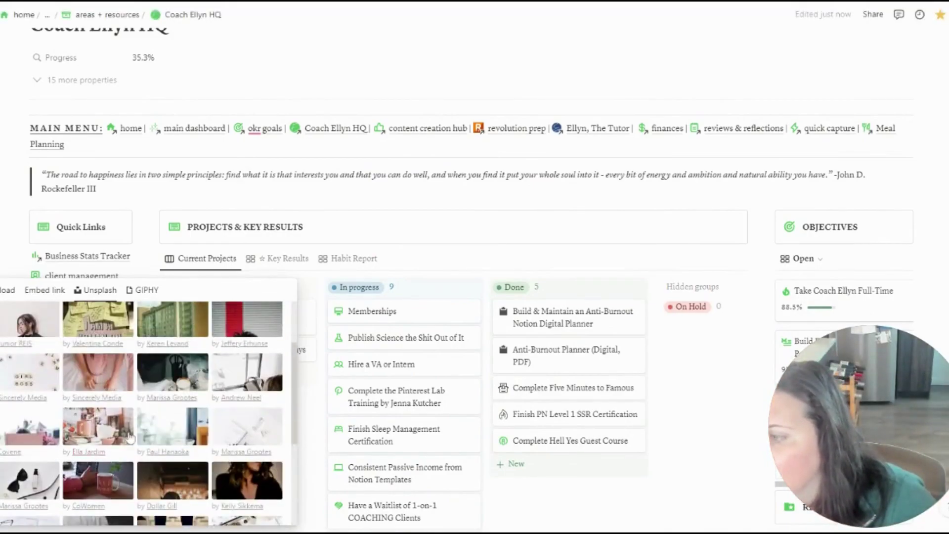
click(39, 435)
scroll(122, 296, down, 3)
scroll(122, 297, down, 2)
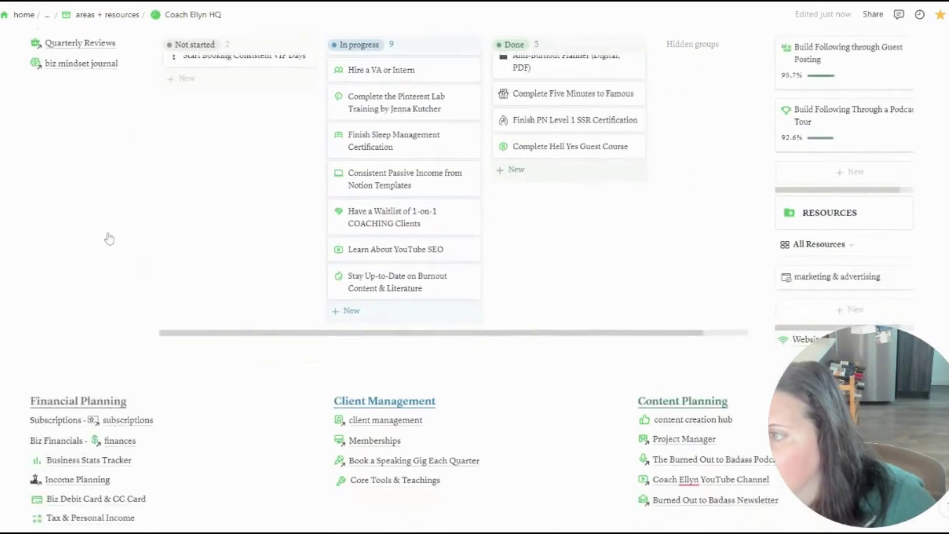
scroll(99, 222, up, 7)
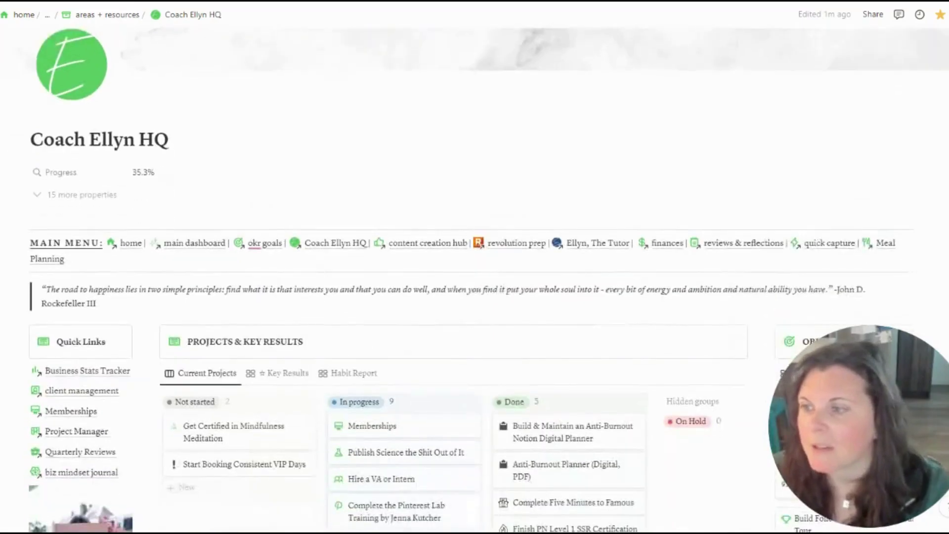
Add a toggle titled "Quick Links" beneath the main menu and insert a table of contents inside it
click(61, 277)
key(Escape)
text(/>)
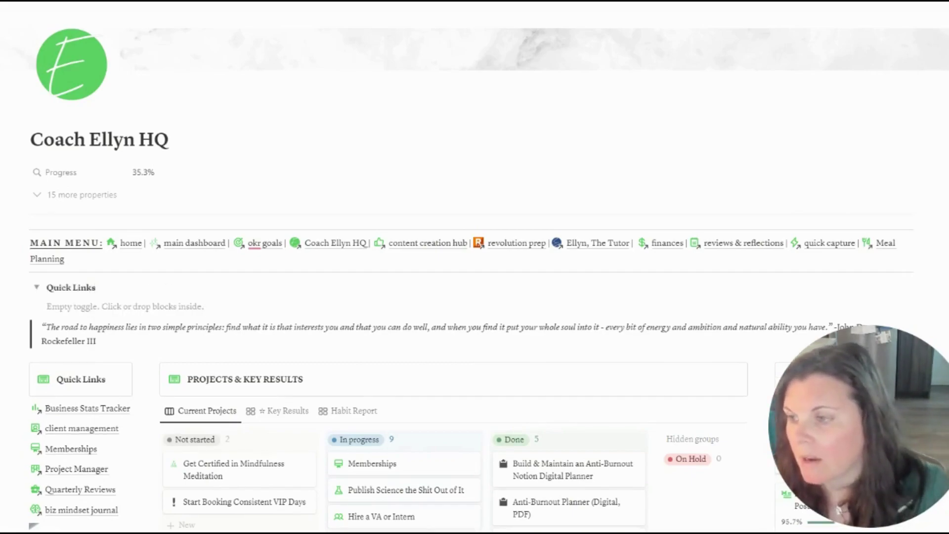
click(77, 306)
text(/tab)
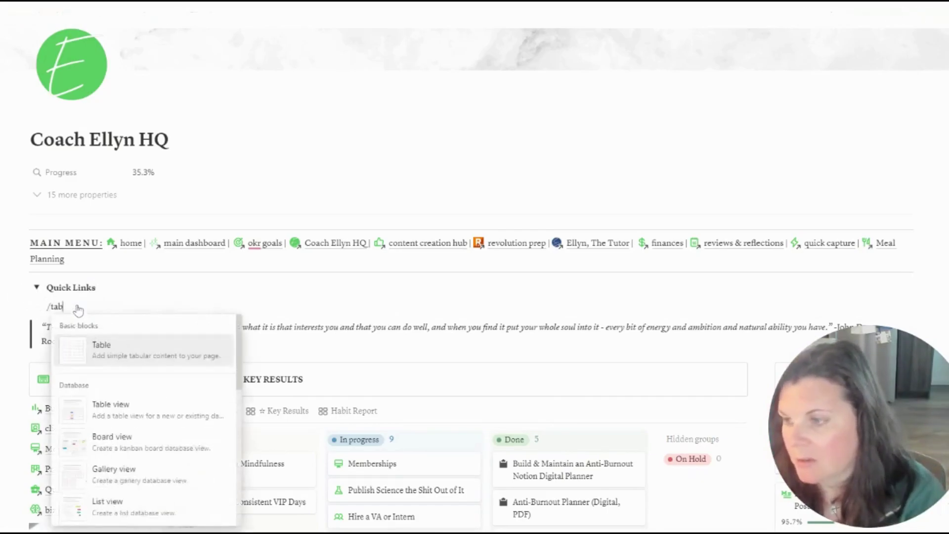
text(le)
click(129, 462)
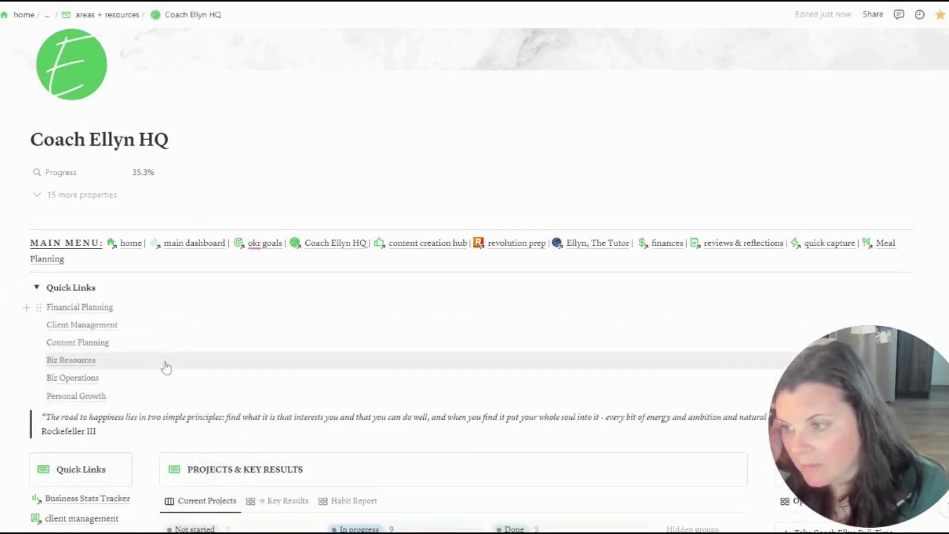
Test the Financial Planning entry in the table of contents, then collapse the Quick Links toggle
scroll(74, 304, down, 1)
scroll(63, 245, down, 1)
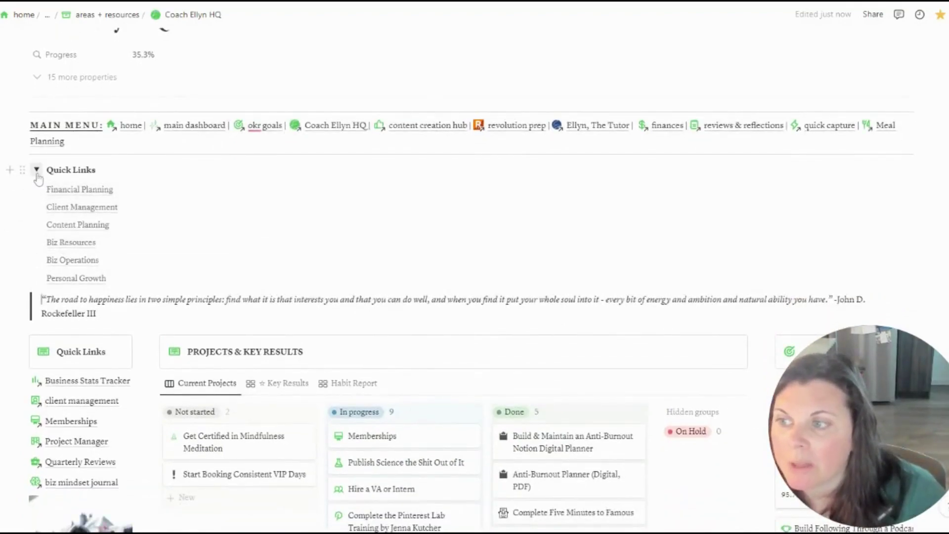
click(79, 190)
scroll(79, 247, up, 10)
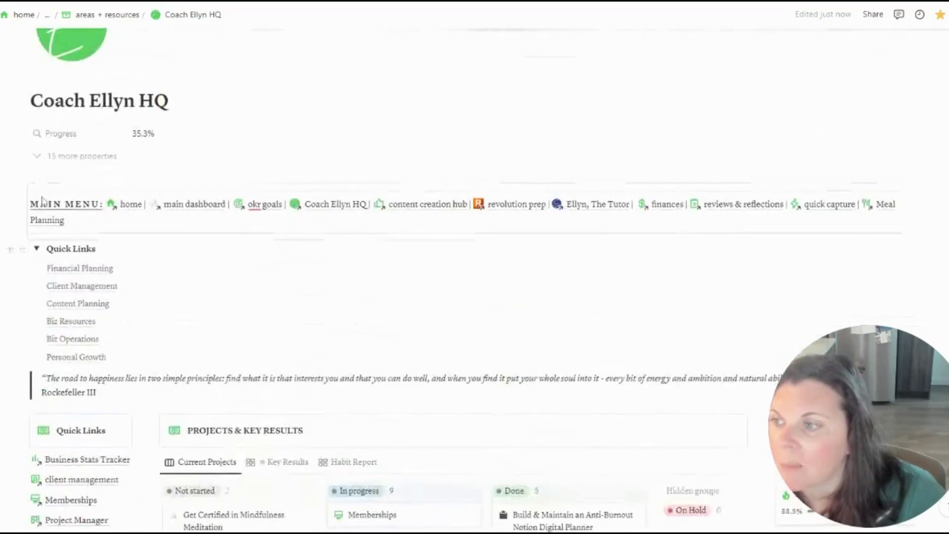
click(36, 248)
Move the Biz Resources heading and its page links up beside Content Planning as a fourth column
scroll(172, 233, down, 4)
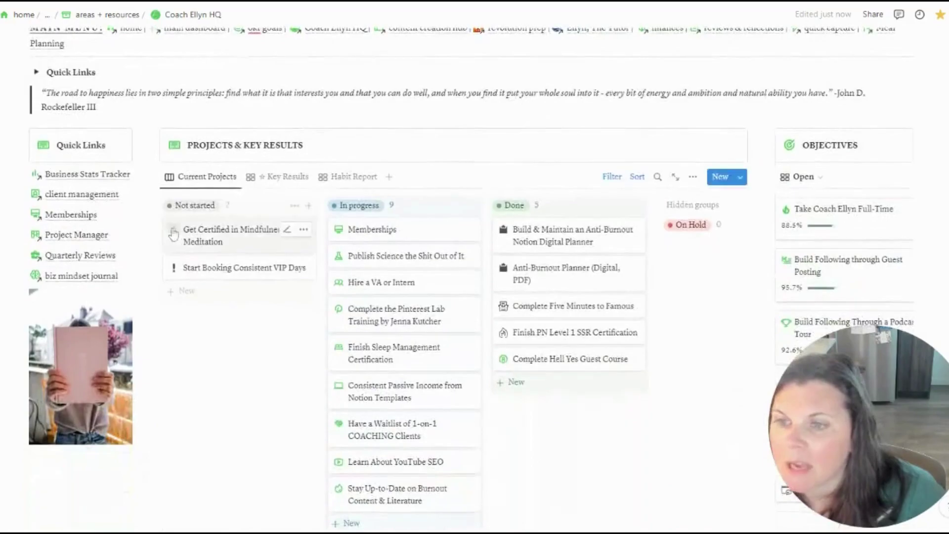
scroll(172, 233, down, 3)
scroll(796, 174, up, 3)
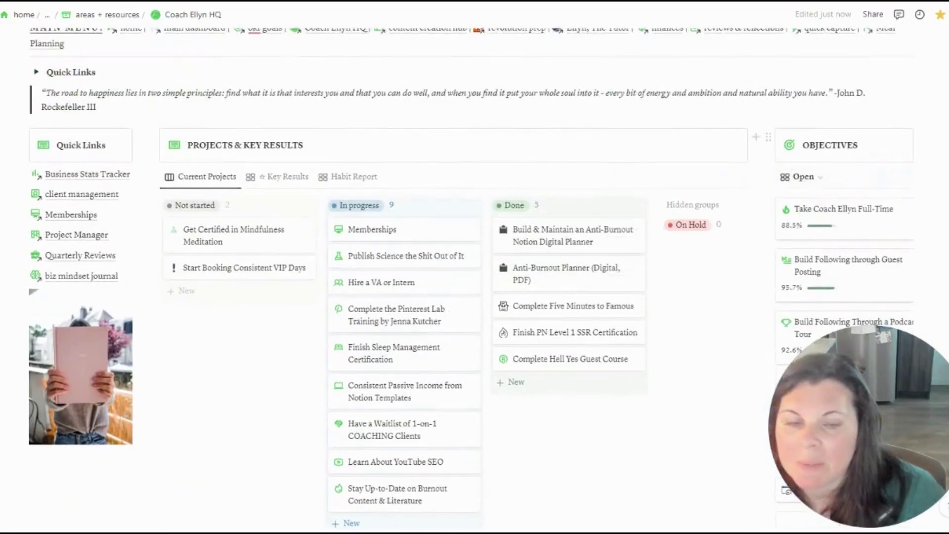
scroll(474, 267, down, 3)
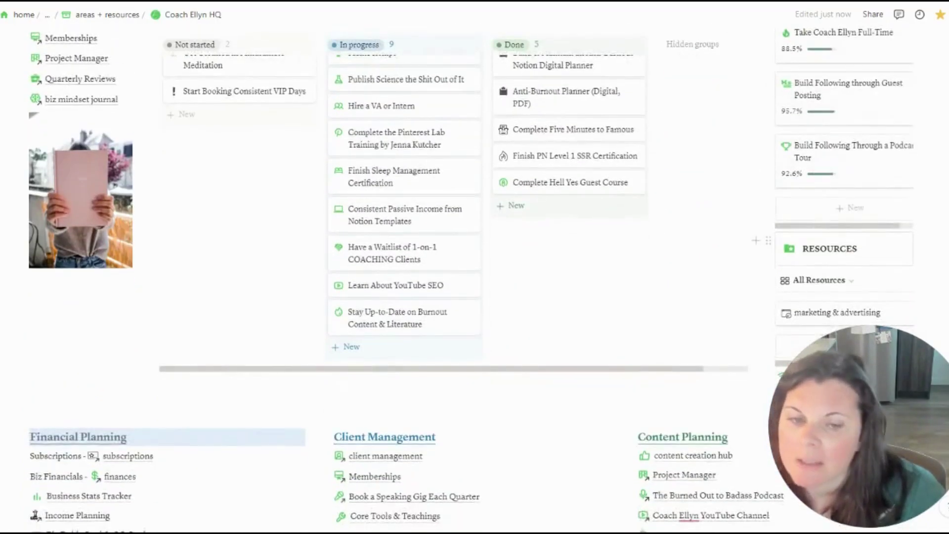
scroll(475, 267, down, 4)
scroll(475, 267, down, 2)
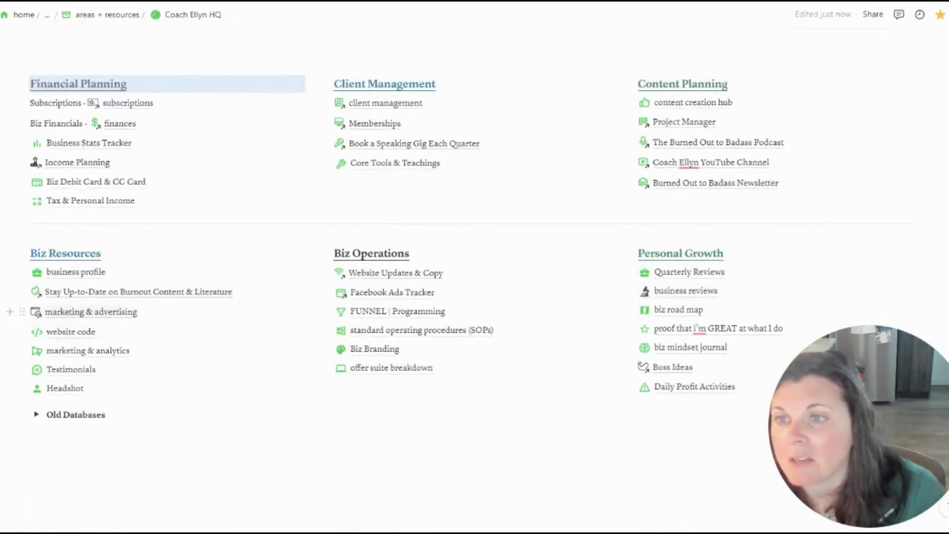
drag(237, 243, 165, 407)
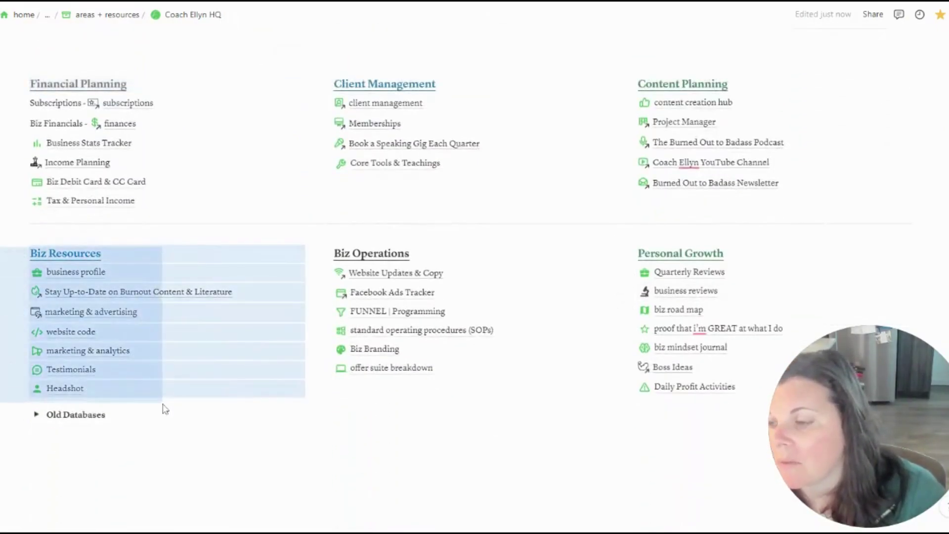
drag(22, 254, 918, 138)
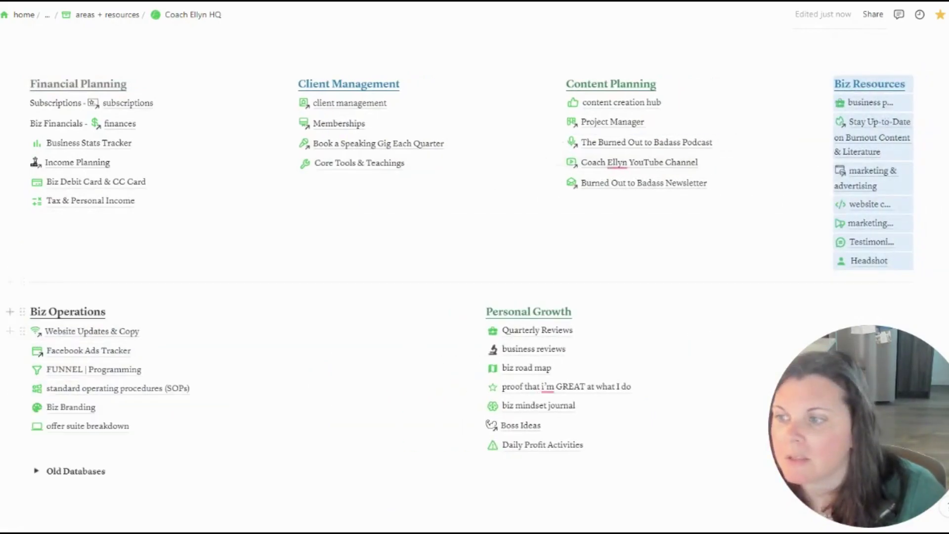
Move the Financial Planning heading and its links into the first column of a new five-column row beneath the project board
scroll(74, 163, up, 3)
scroll(20, 208, up, 9)
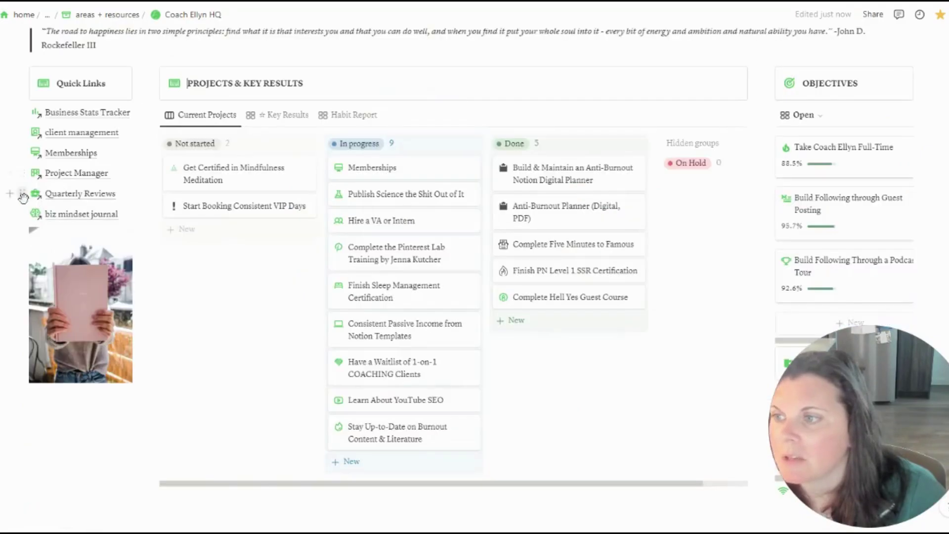
scroll(20, 207, down, 6)
scroll(210, 274, up, 8)
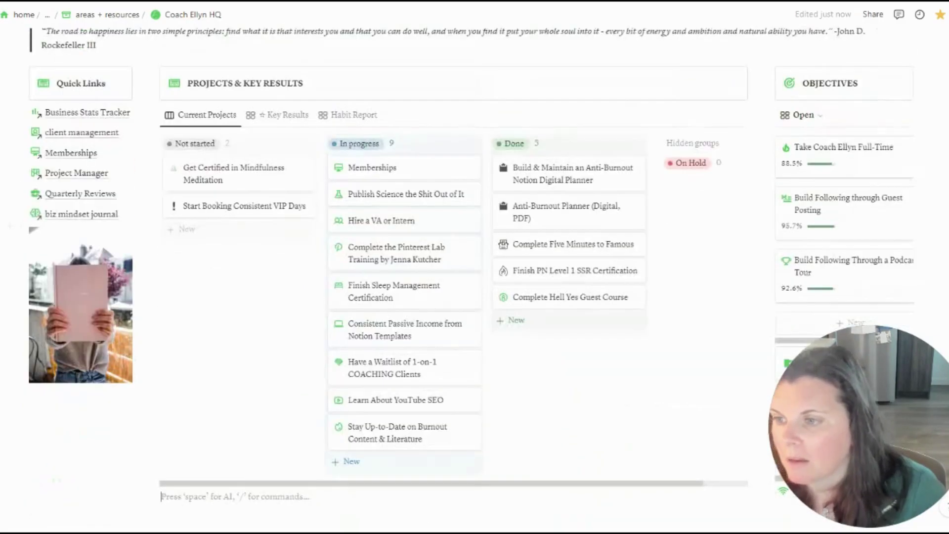
scroll(209, 273, down, 5)
click(210, 379)
drag(153, 379, 148, 426)
drag(22, 428, 30, 402)
scroll(29, 403, down, 4)
drag(8, 229, 151, 351)
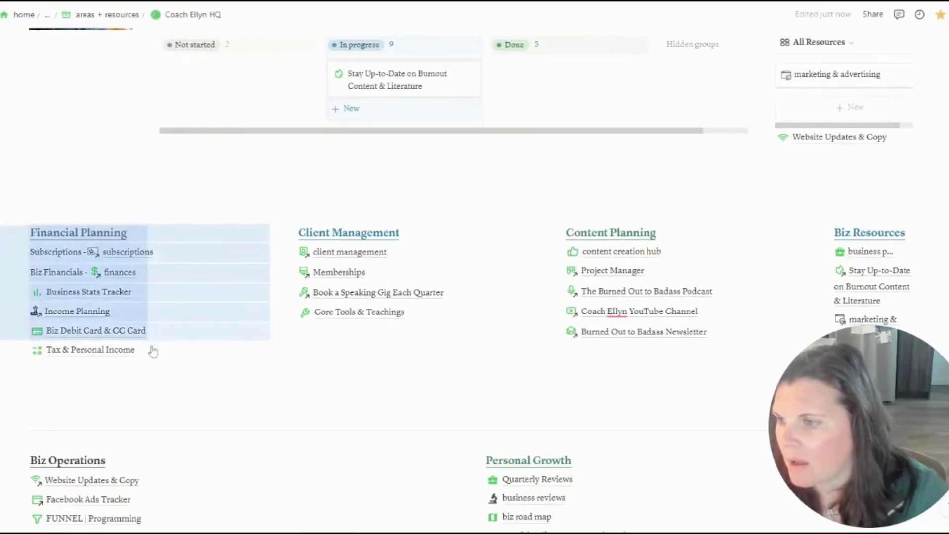
drag(24, 227, 34, 181)
Move the Client Management, Content Planning and Biz Resources sections into the second, third and fourth columns of the new row
scroll(34, 181, down, 2)
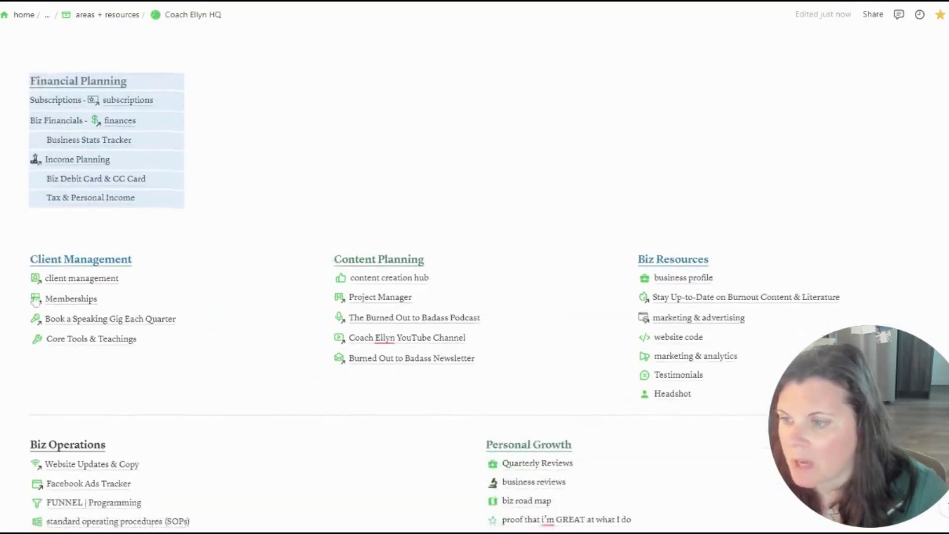
drag(12, 267, 203, 360)
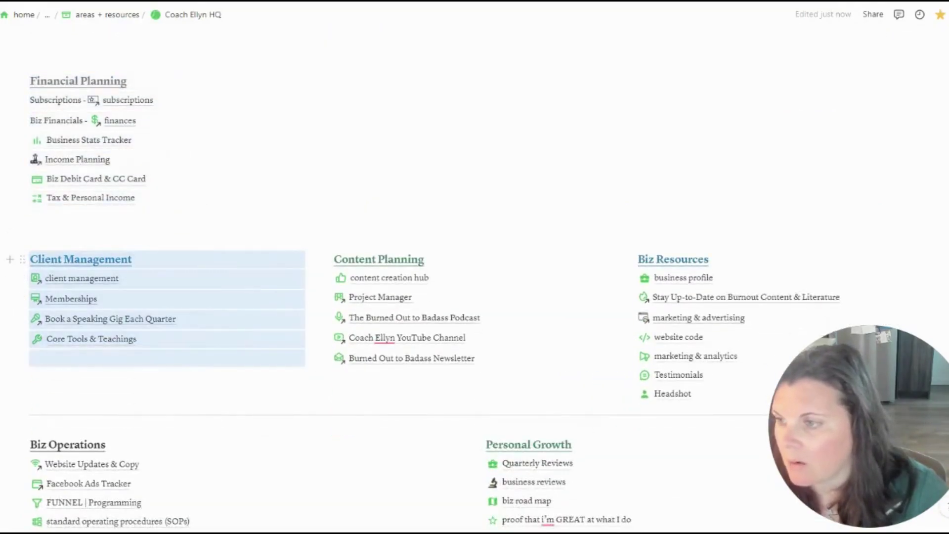
drag(23, 256, 228, 102)
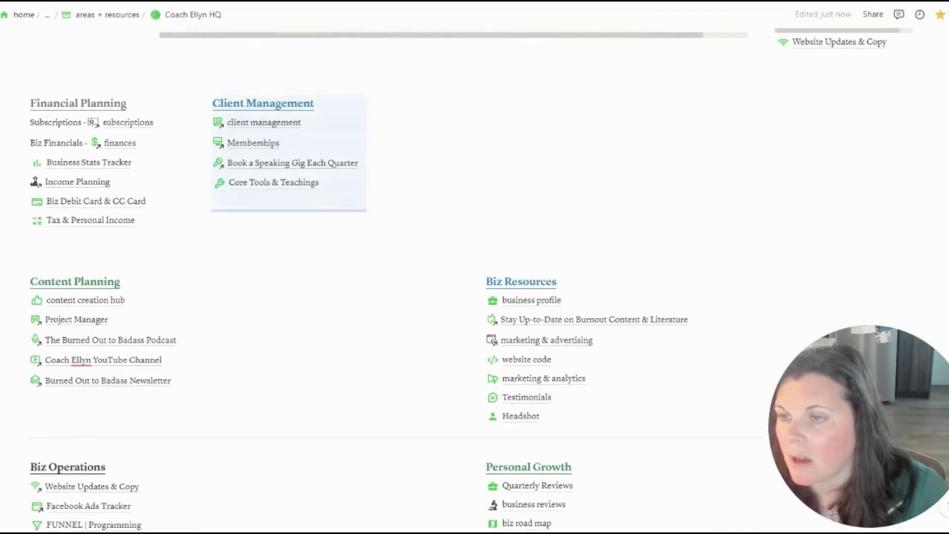
drag(19, 272, 167, 398)
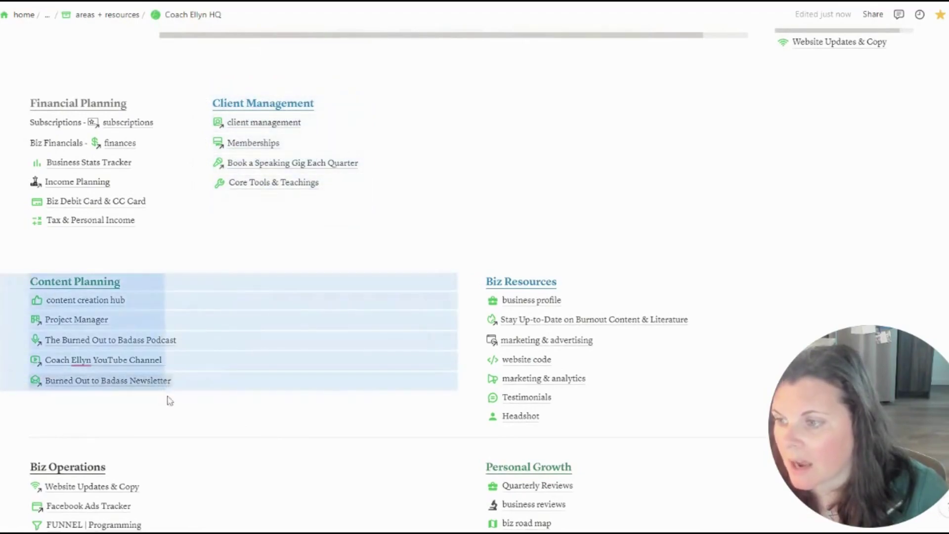
drag(22, 281, 435, 94)
Move Biz Operations into the fifth column and Personal Growth into the third, and place the divider above the row
scroll(435, 235, down, 1)
drag(5, 212, 152, 366)
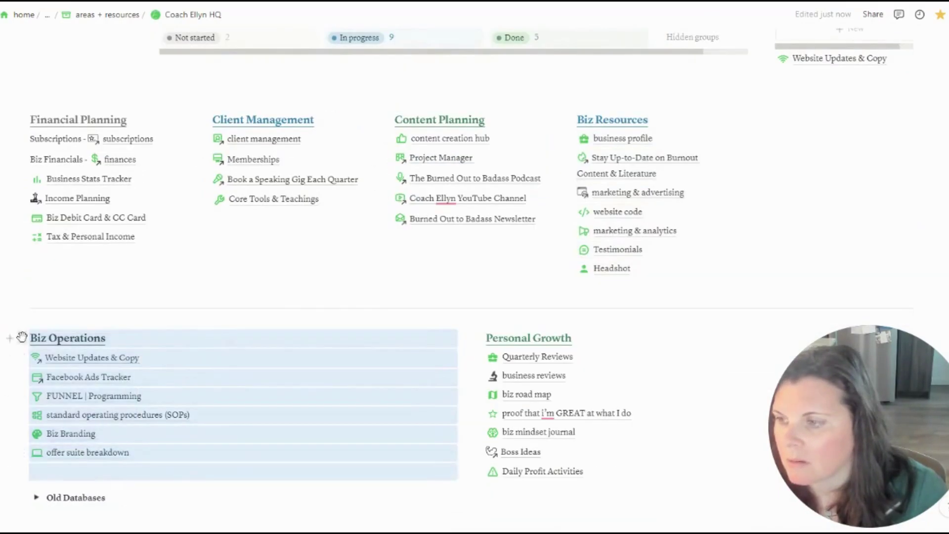
drag(19, 336, 771, 121)
drag(21, 307, 69, 95)
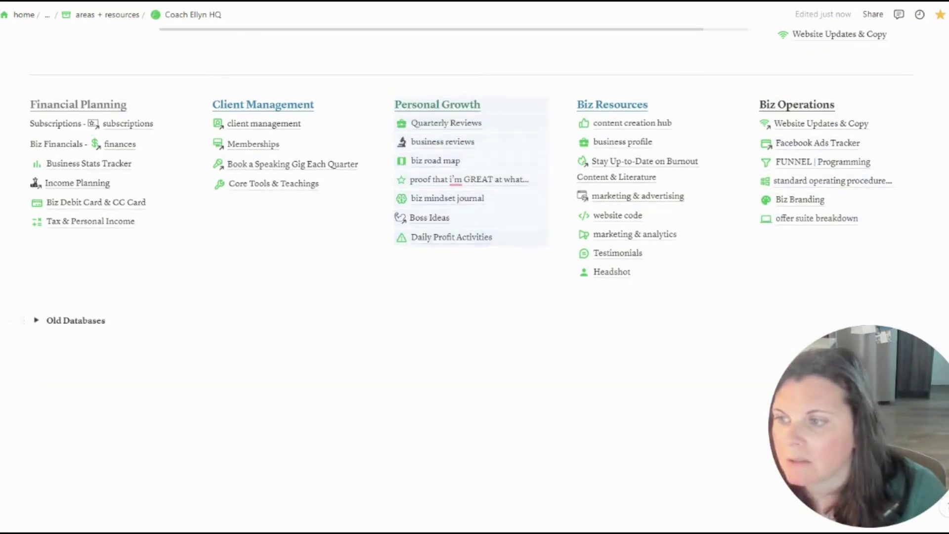
scroll(609, 336, up, 14)
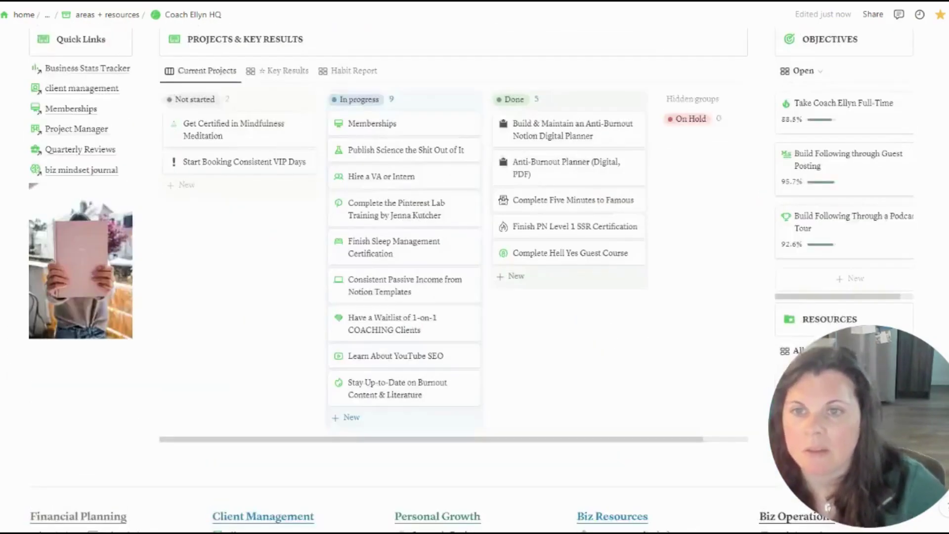
scroll(609, 336, down, 7)
scroll(471, 280, down, 2)
scroll(471, 279, up, 8)
scroll(472, 280, down, 5)
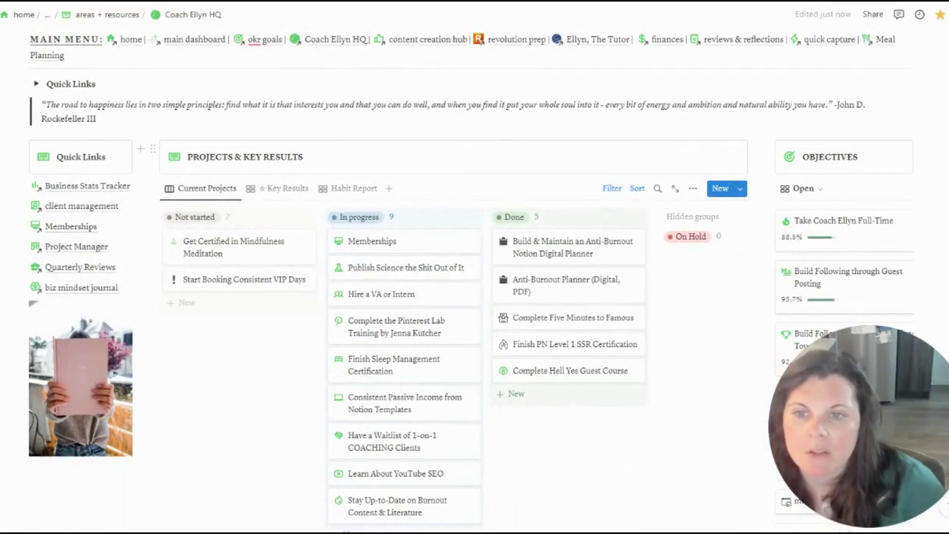
Review the rearranged Coach Ellyn HQ page from the project board down to the five area columns
scroll(472, 279, down, 9)
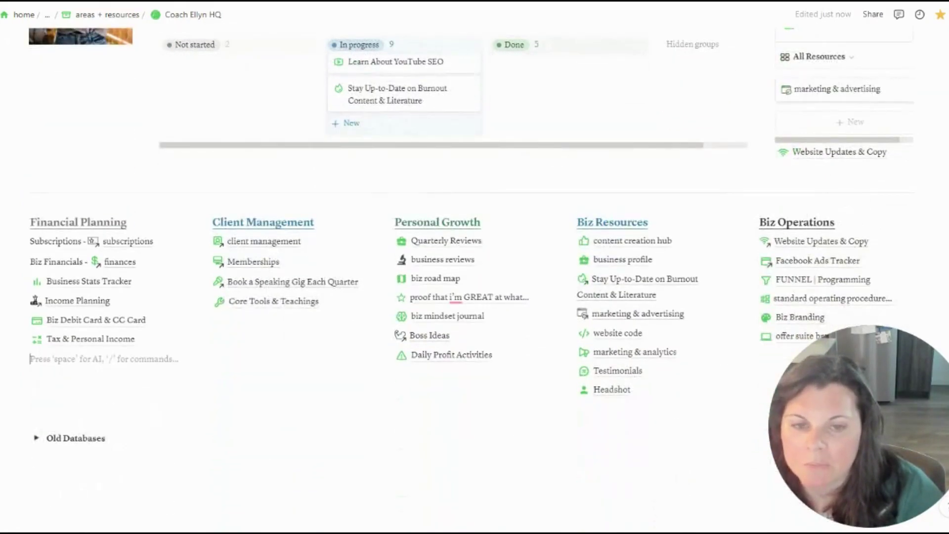
scroll(472, 279, down, 3)
scroll(471, 279, up, 5)
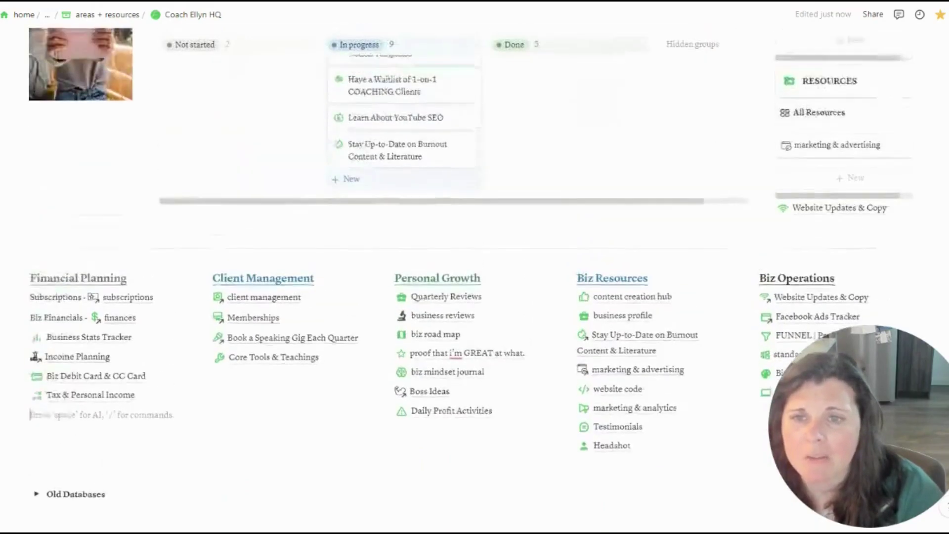
scroll(472, 280, up, 3)
Open the areas + resources database and check the available options for its Area Template
click(108, 14)
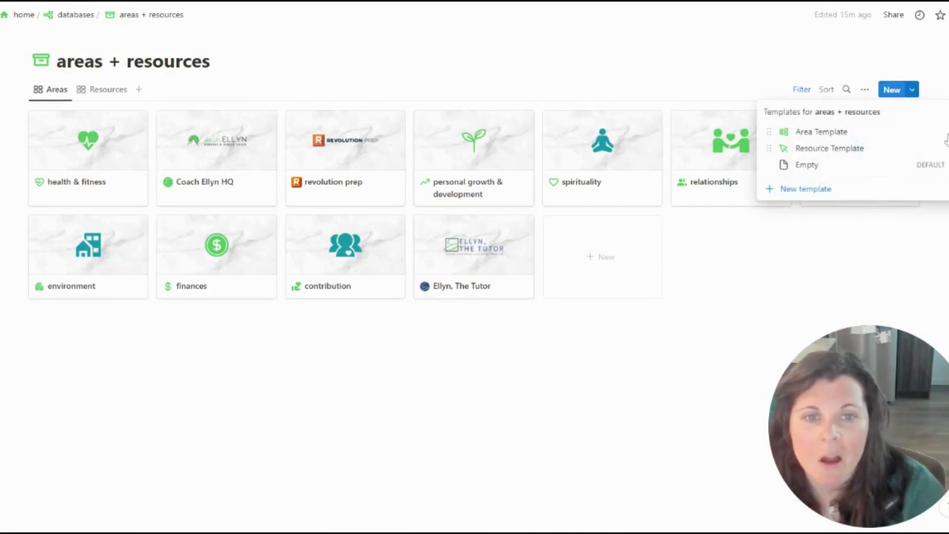
click(935, 132)
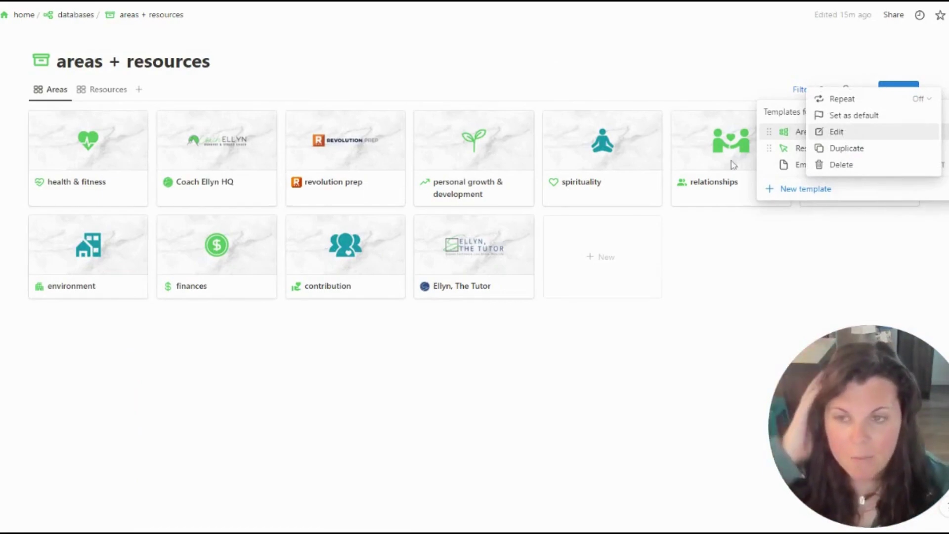
click(395, 82)
click(395, 83)
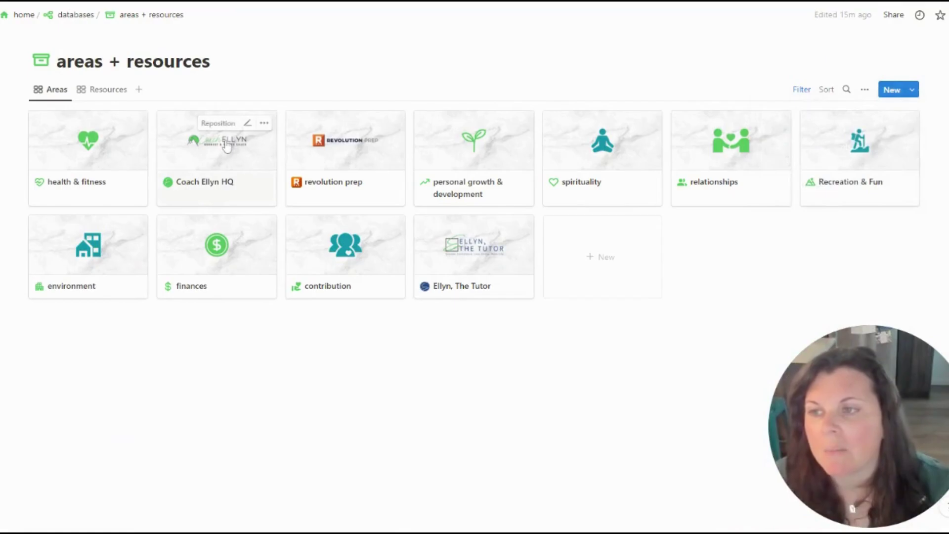
Preview the Coach Ellyn HQ and revolution prep area pages from the Areas gallery and look over their layouts
click(269, 121)
scroll(547, 233, down, 10)
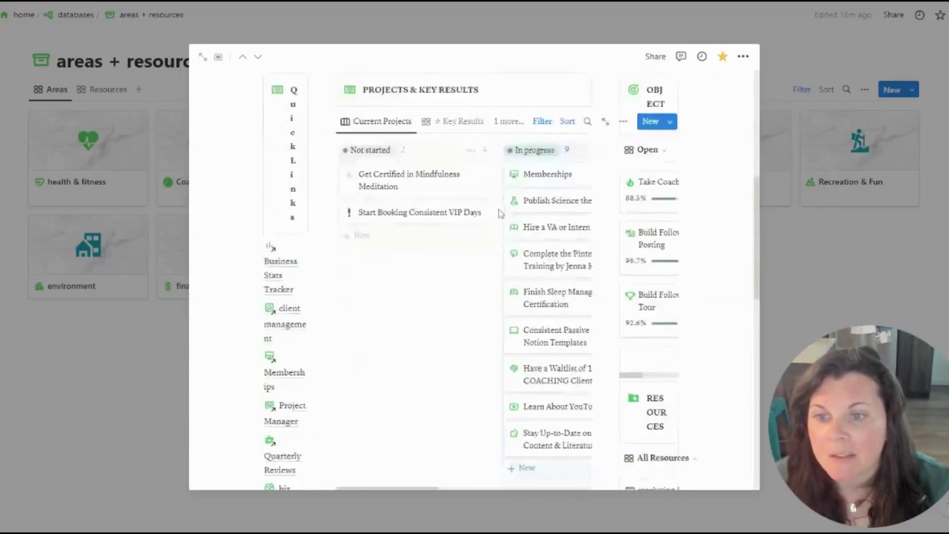
key(Escape)
click(346, 149)
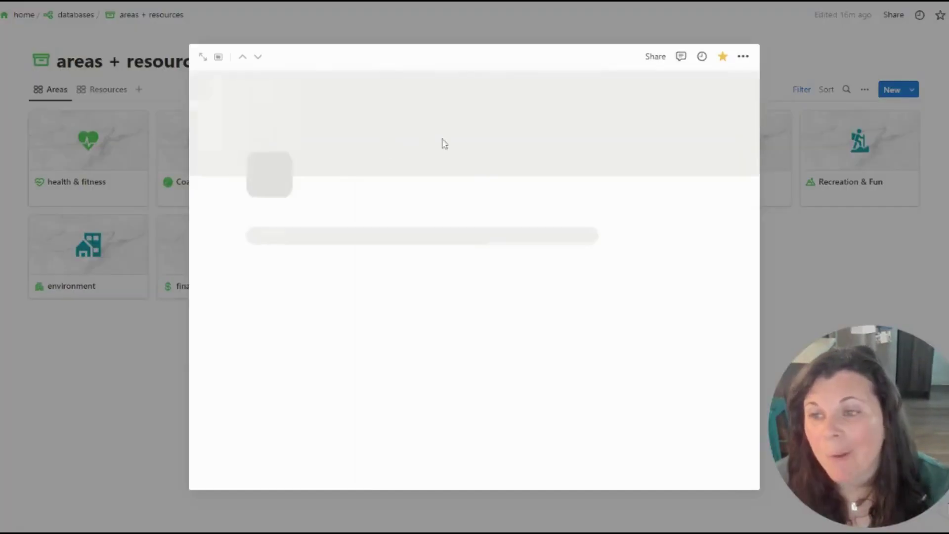
scroll(542, 281, down, 5)
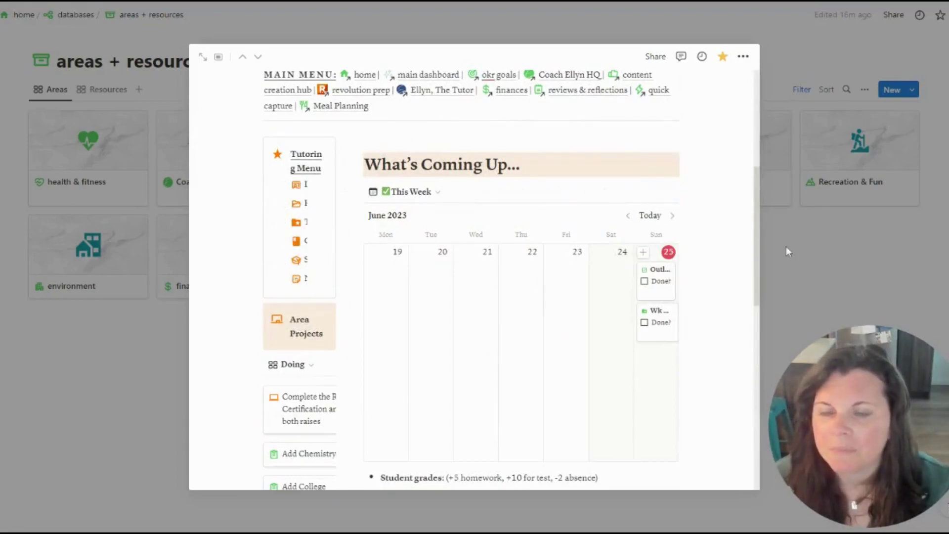
scroll(805, 243, up, 4)
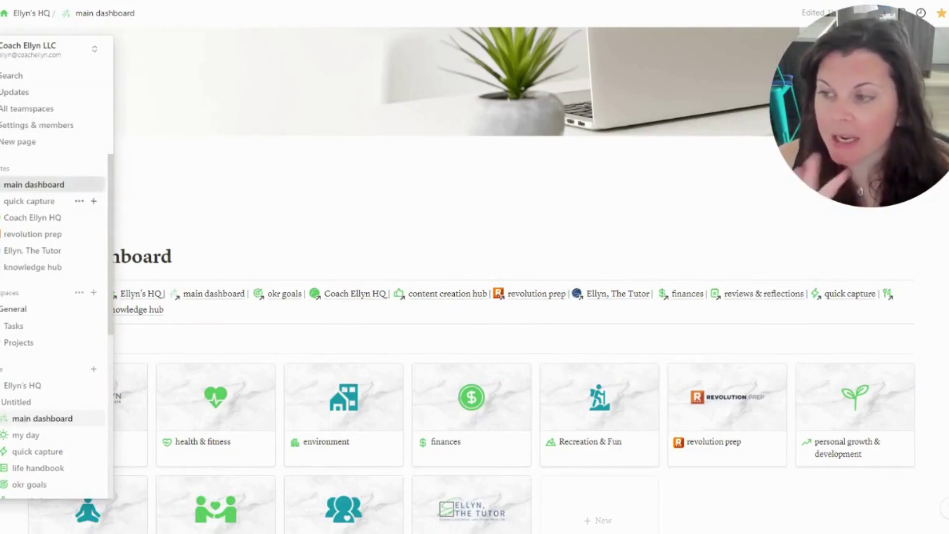
Look through the workspace's page list and the link sections on the Ellyn's HQ page
scroll(55, 327, down, 2)
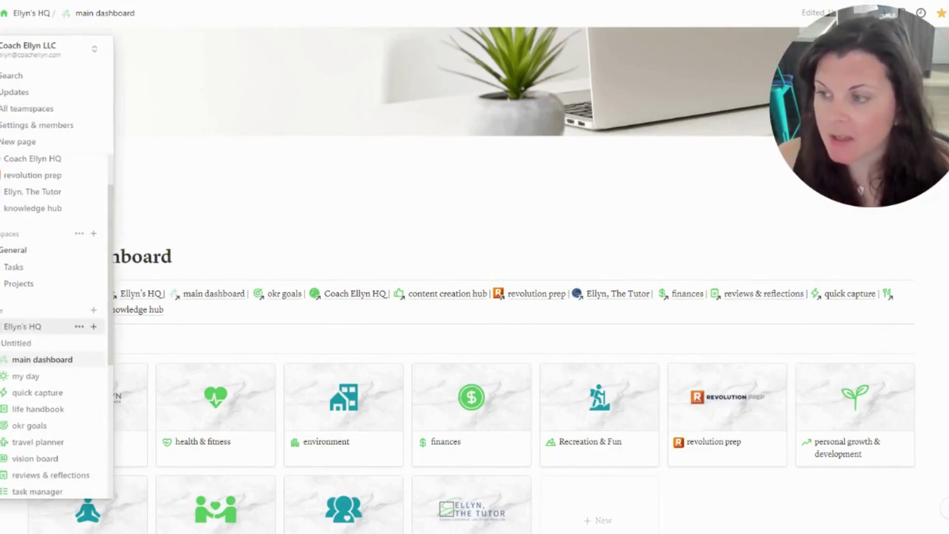
scroll(457, 69, down, 4)
scroll(458, 70, up, 4)
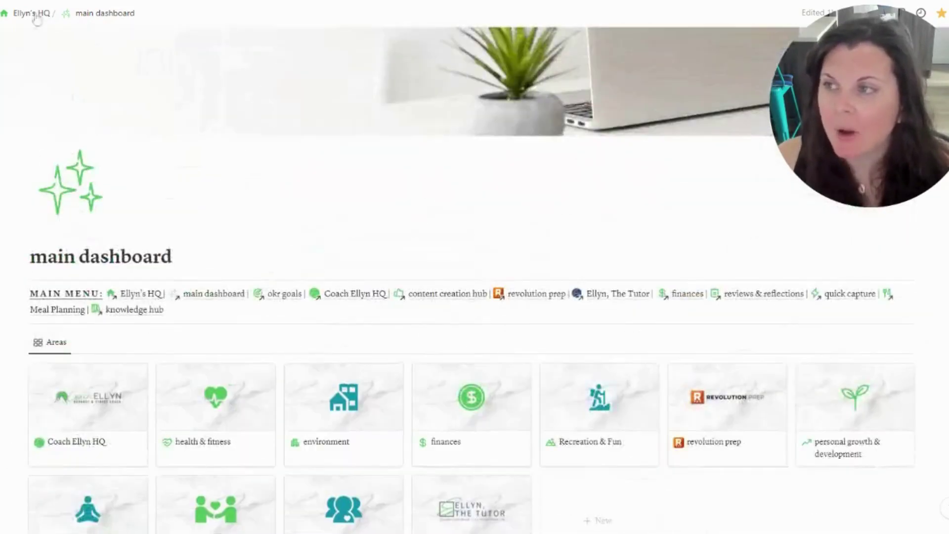
key(ctrl+[)
scroll(774, 317, down, 5)
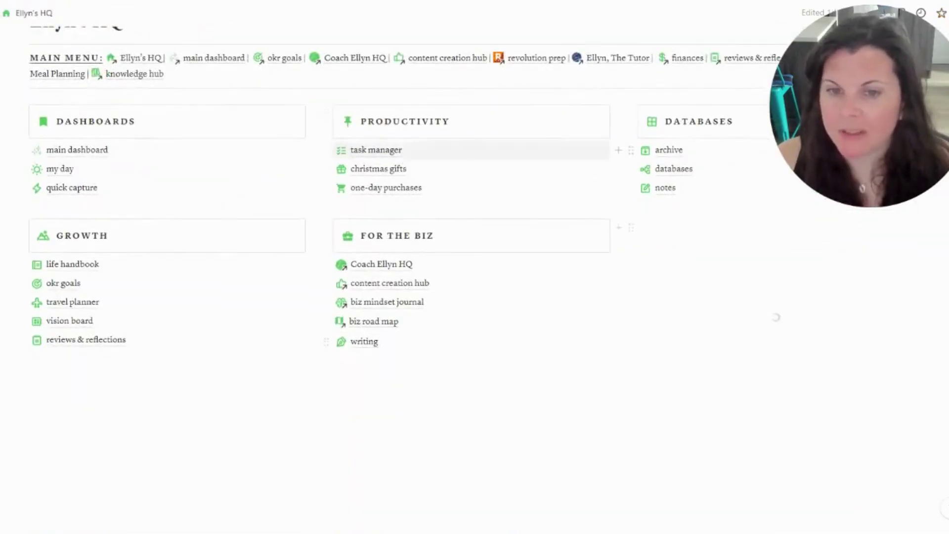
scroll(775, 317, up, 3)
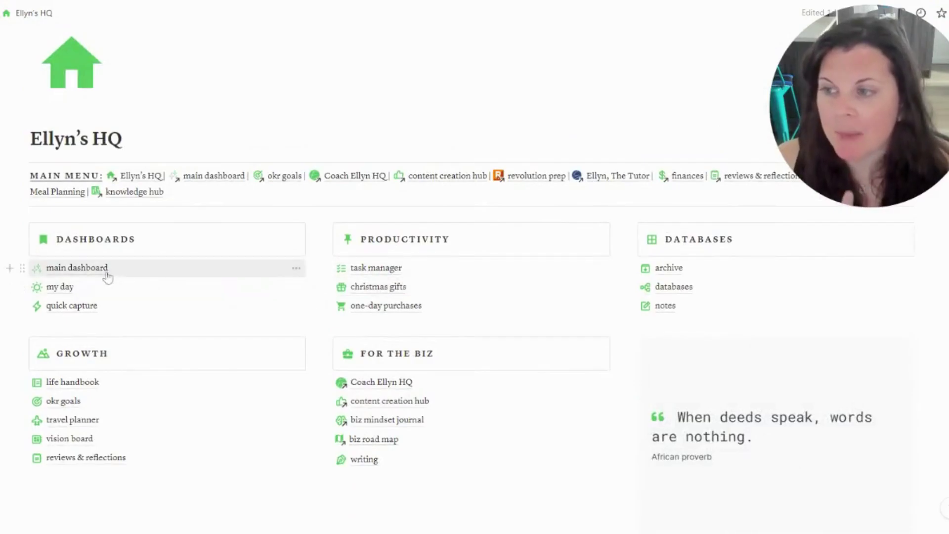
Open the main dashboard and review its areas gallery, today's tasks, goals and priorities
click(77, 268)
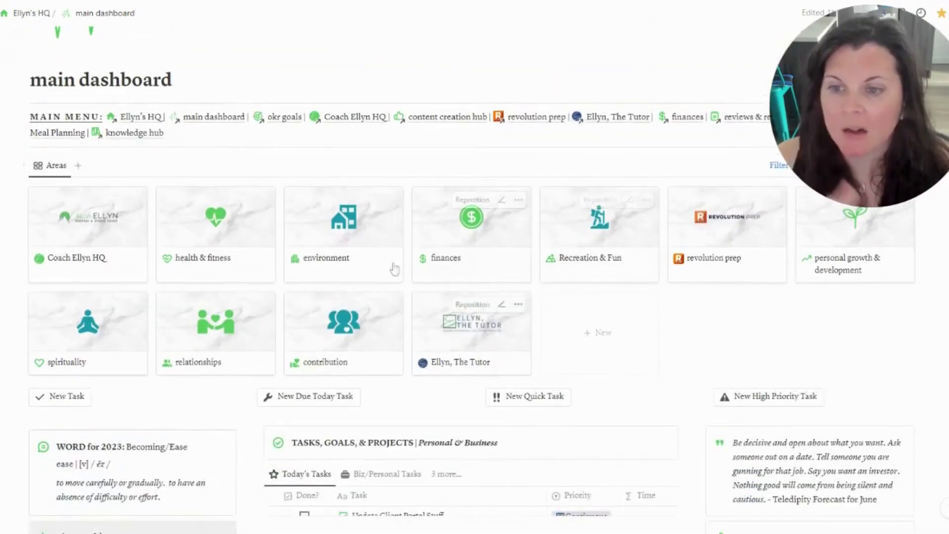
scroll(339, 240, up, 4)
scroll(524, 346, down, 3)
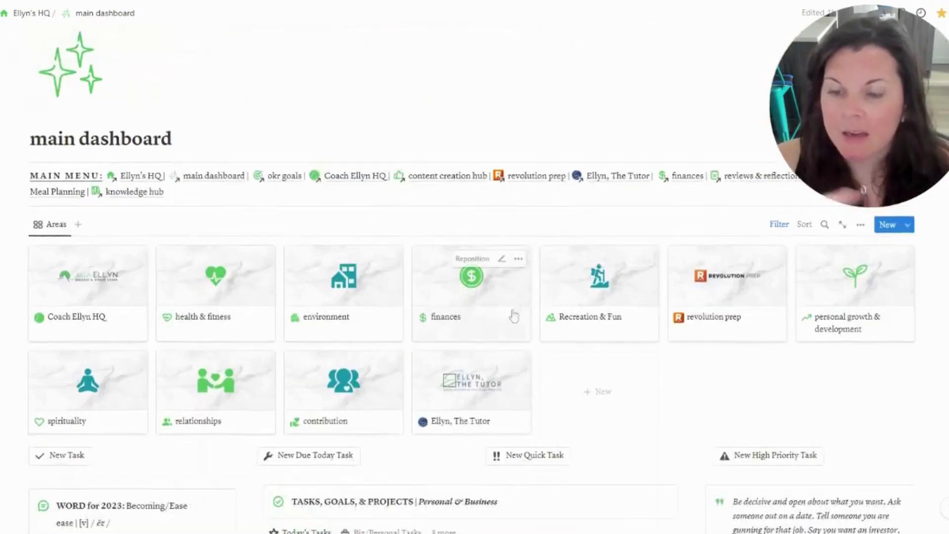
scroll(514, 317, down, 10)
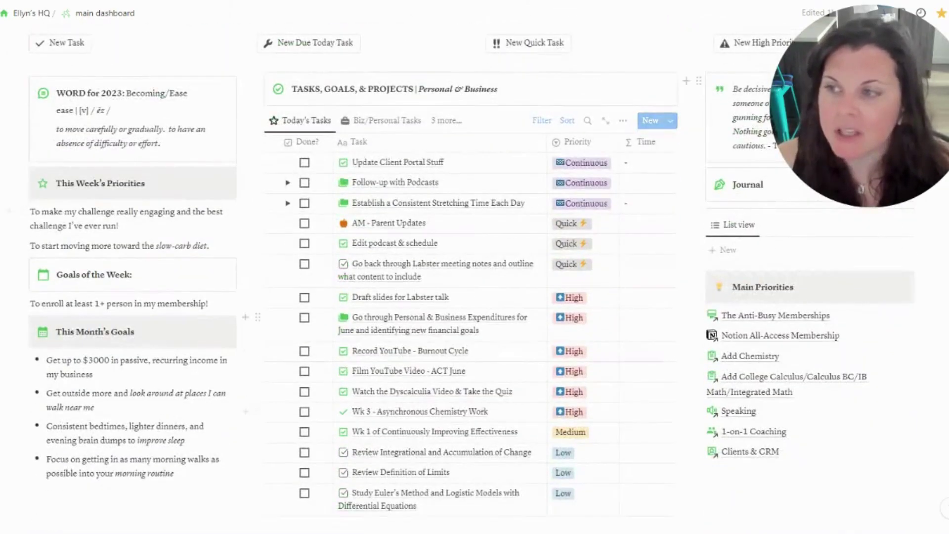
scroll(495, 317, up, 4)
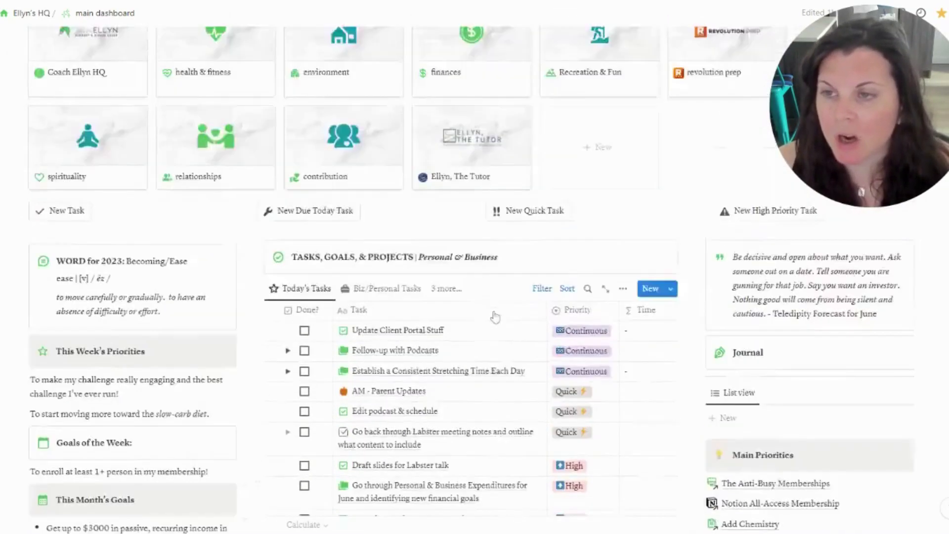
scroll(495, 317, up, 3)
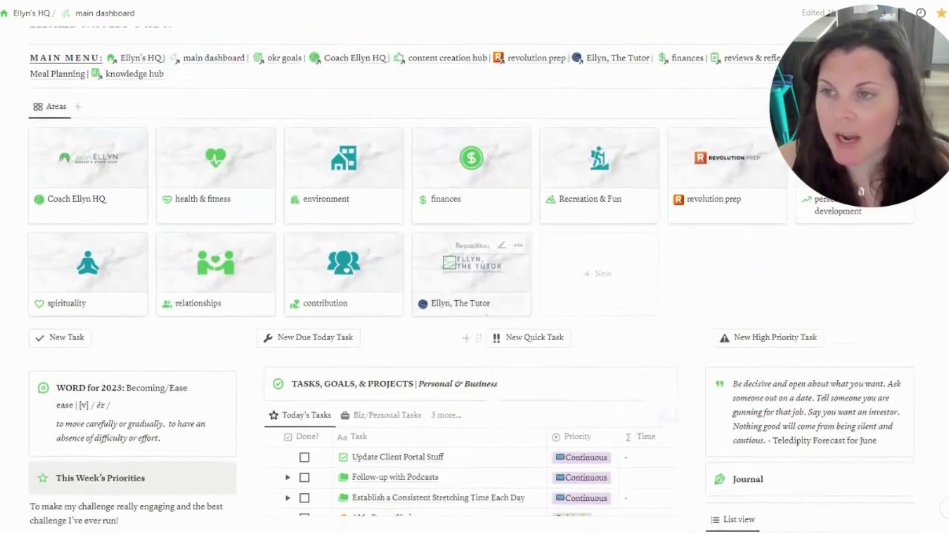
Open the okr goals page and review the Projects by Quarters board
click(278, 60)
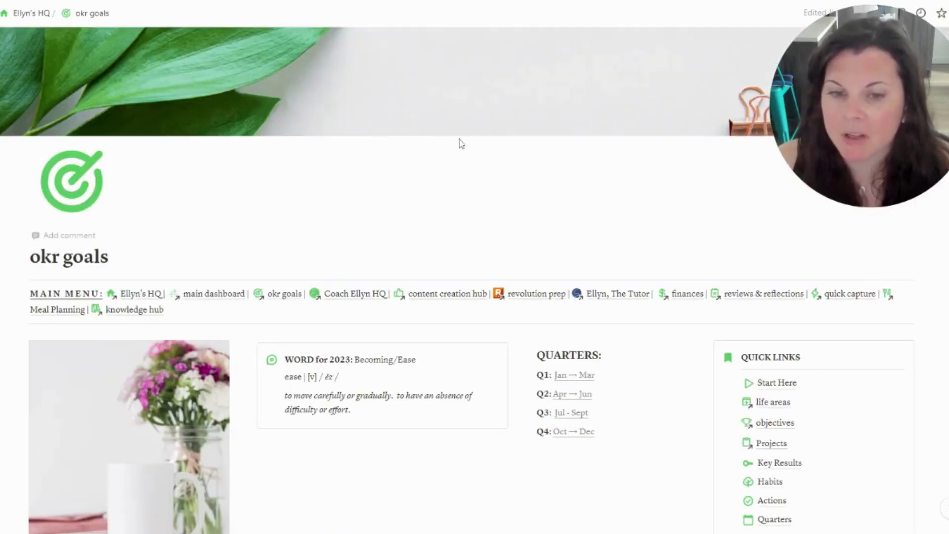
scroll(460, 144, down, 8)
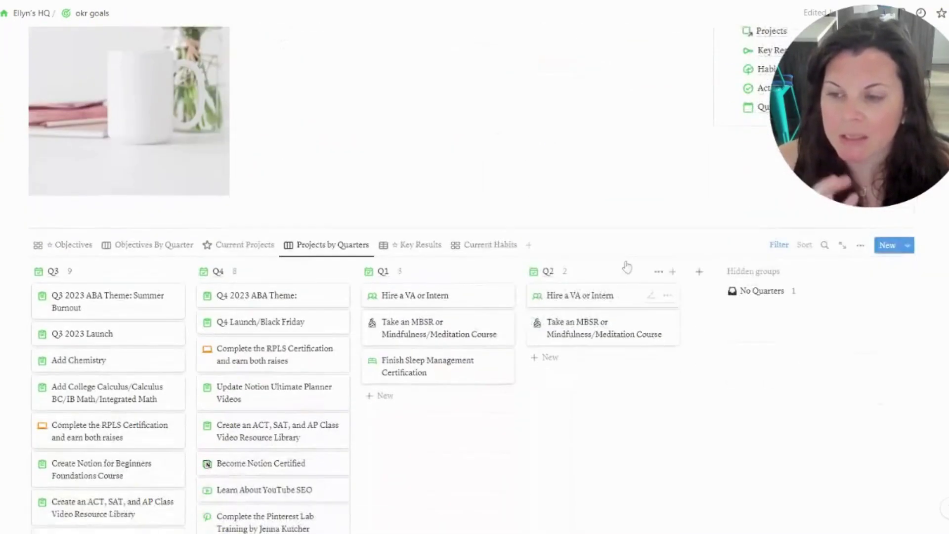
scroll(627, 267, up, 8)
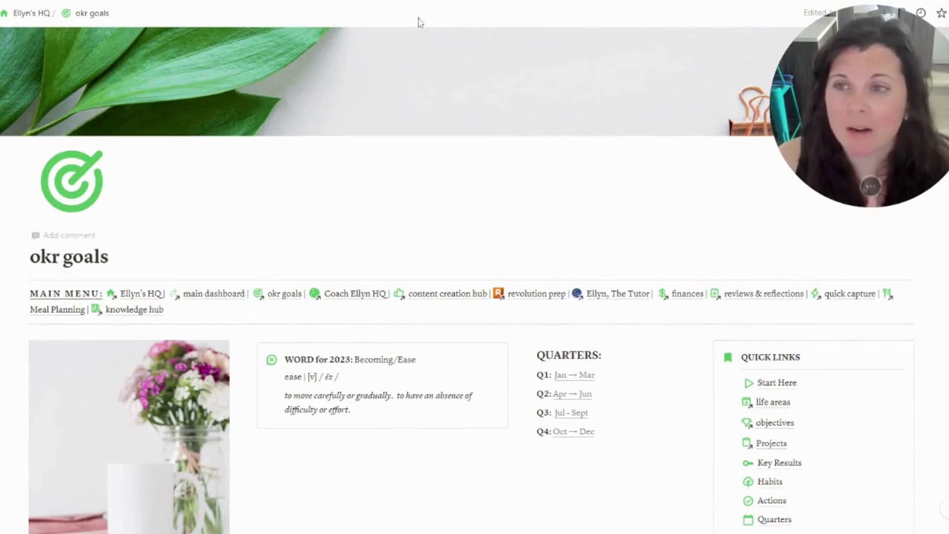
Open Coach Ellyn HQ by way of Ellyn's HQ and review its link sections, weekly calendar and Retention table
click(30, 14)
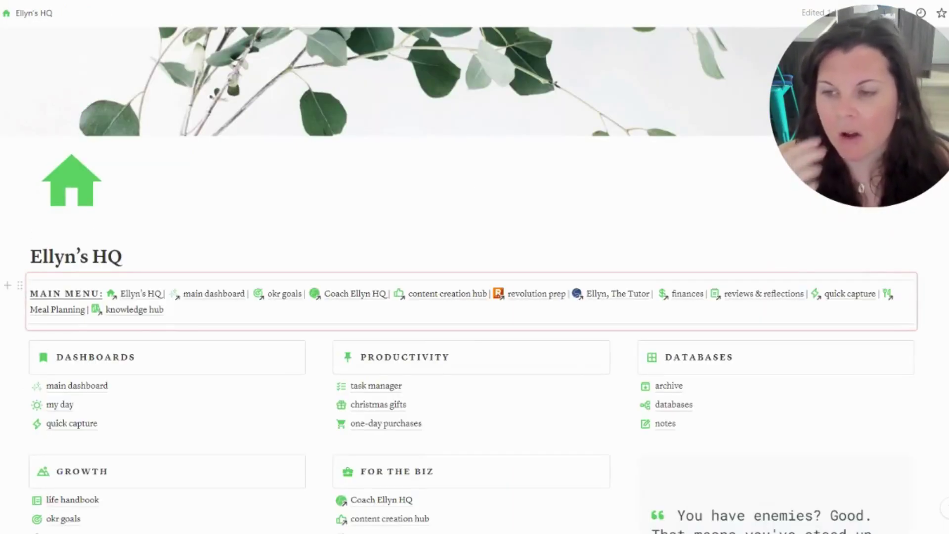
click(351, 294)
scroll(151, 338, down, 5)
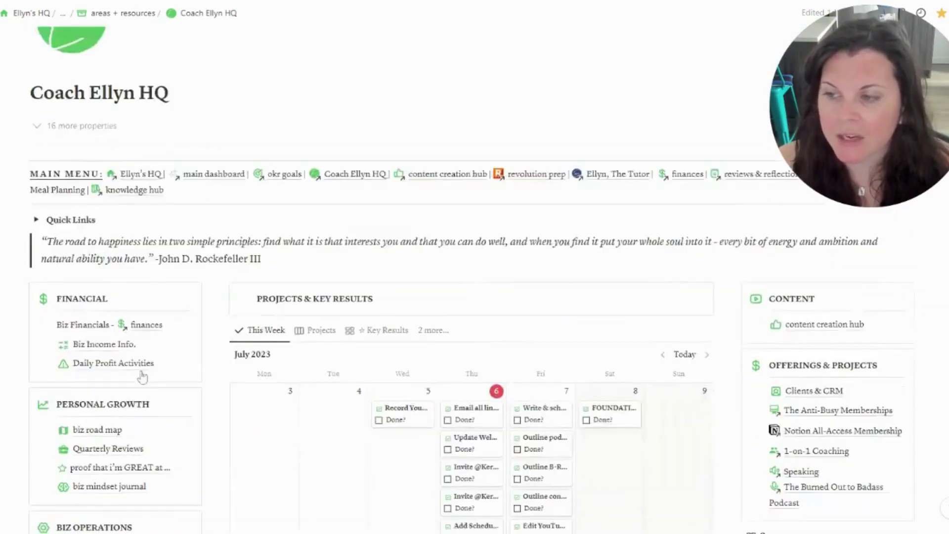
scroll(151, 339, down, 1)
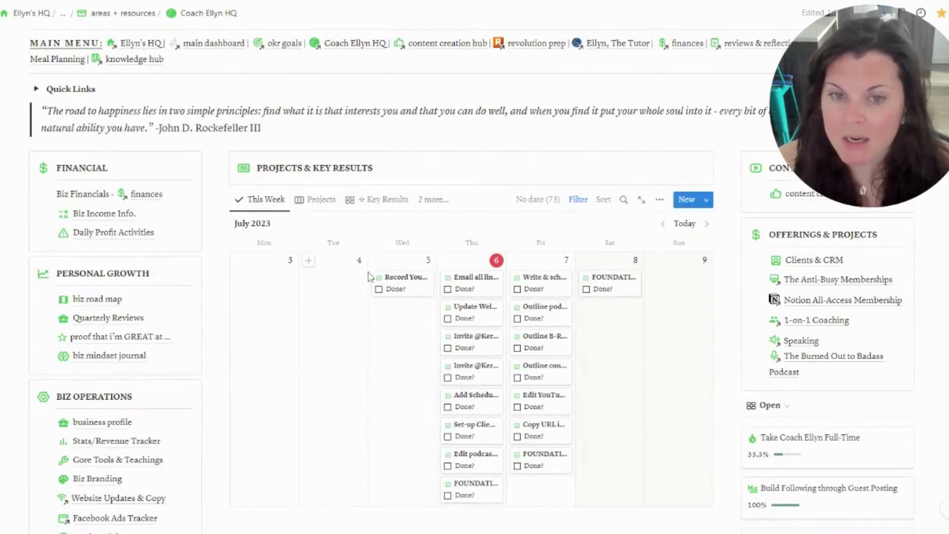
scroll(369, 277, up, 5)
scroll(370, 307, down, 9)
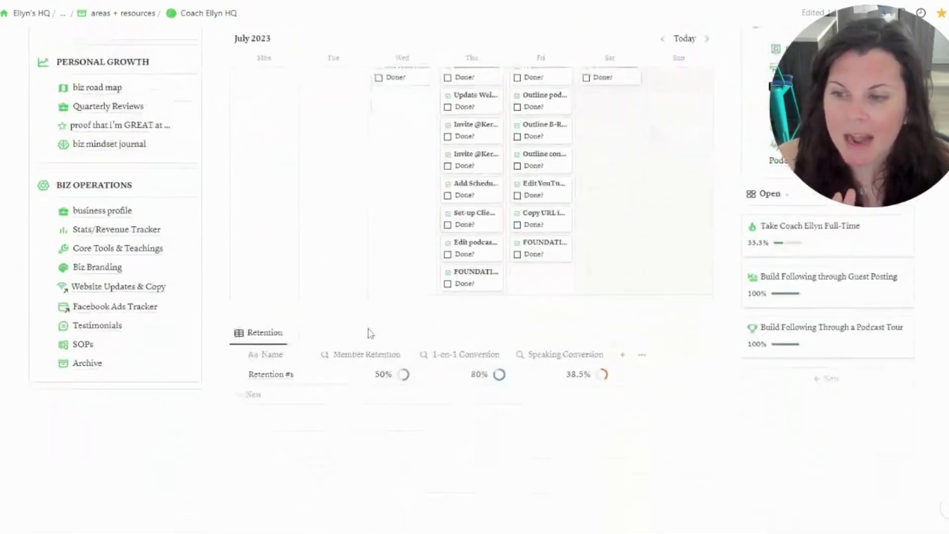
scroll(370, 334, up, 4)
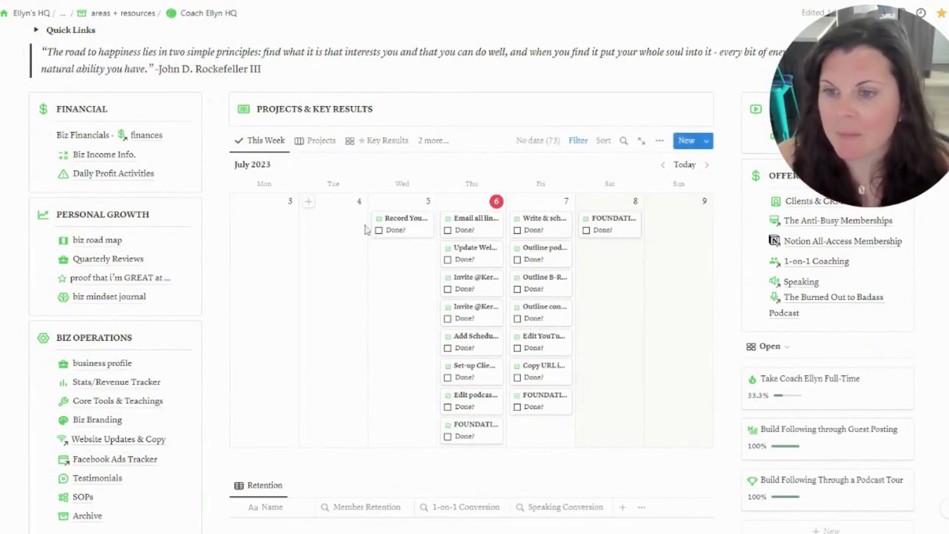
Delete the two Invite tasks scheduled on Thursday, July 6 in the This Week calendar
scroll(434, 258, up, 2)
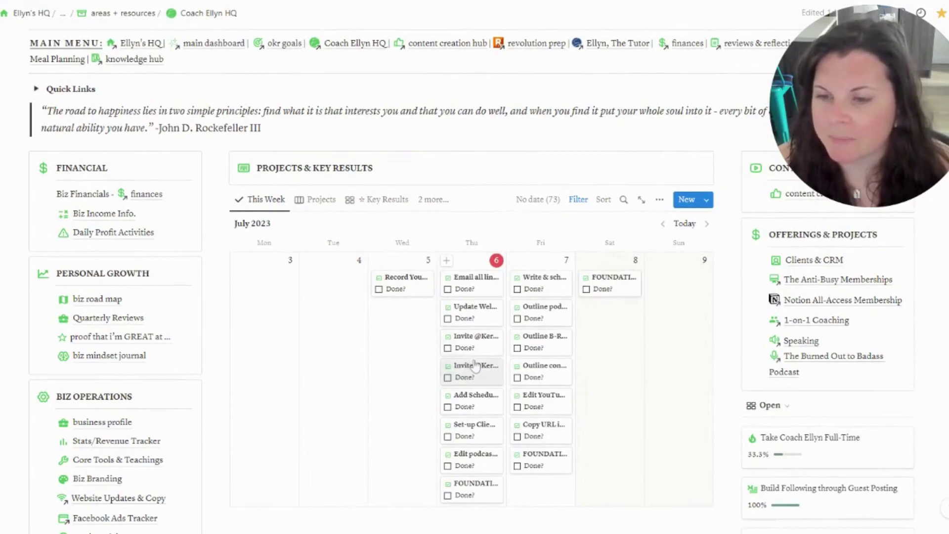
drag(406, 340, 481, 371)
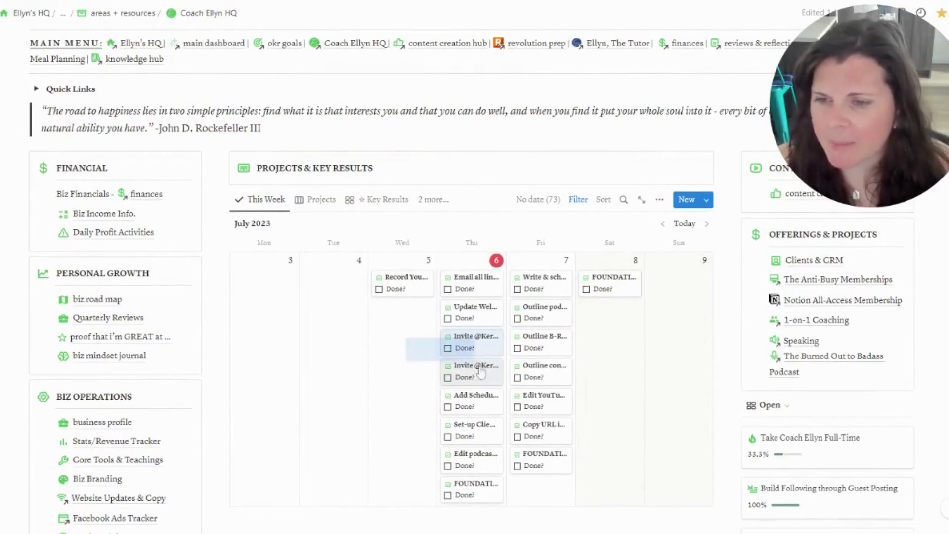
key(Delete)
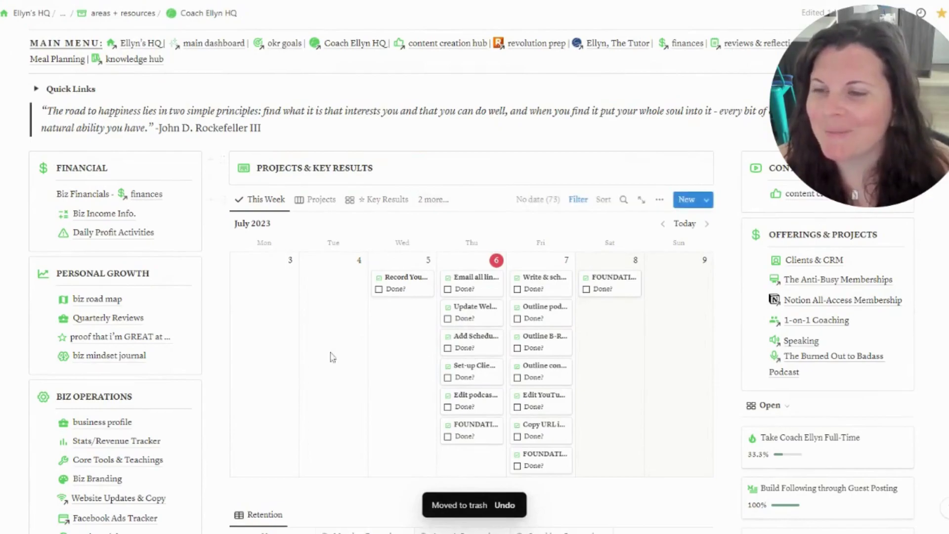
View the content creation hub, revolution prep and reviews & reflections pages one after another
scroll(475, 106, up, 2)
click(471, 104)
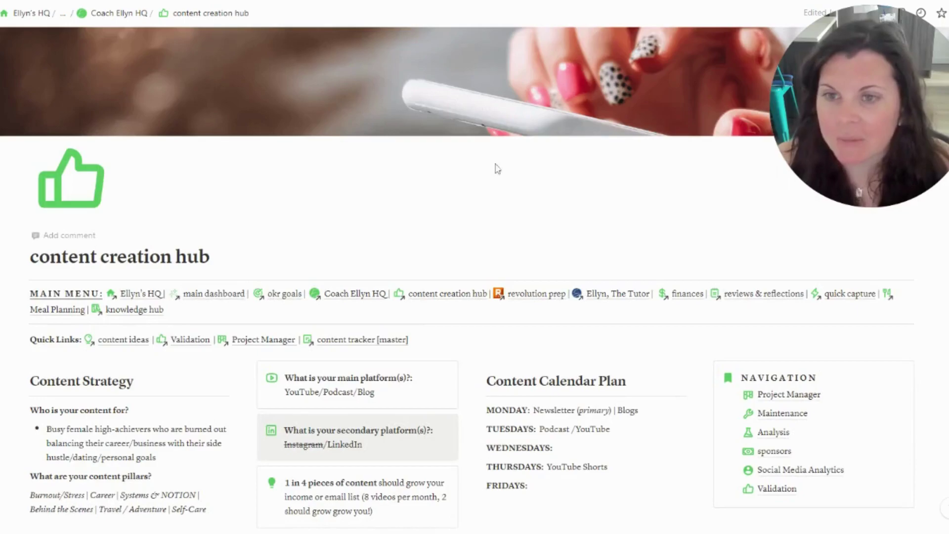
click(525, 295)
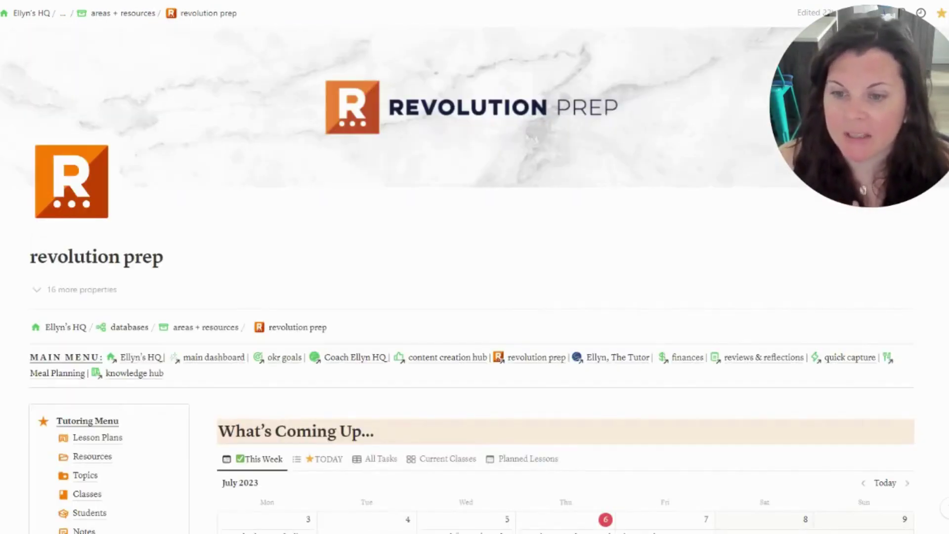
click(764, 358)
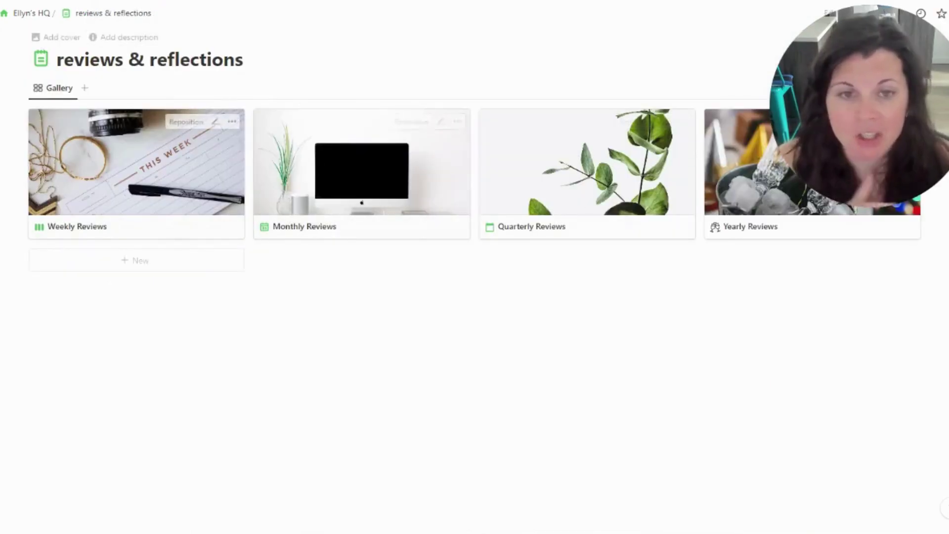
Return to Ellyn's HQ and open the databases page listed under Databases
click(39, 22)
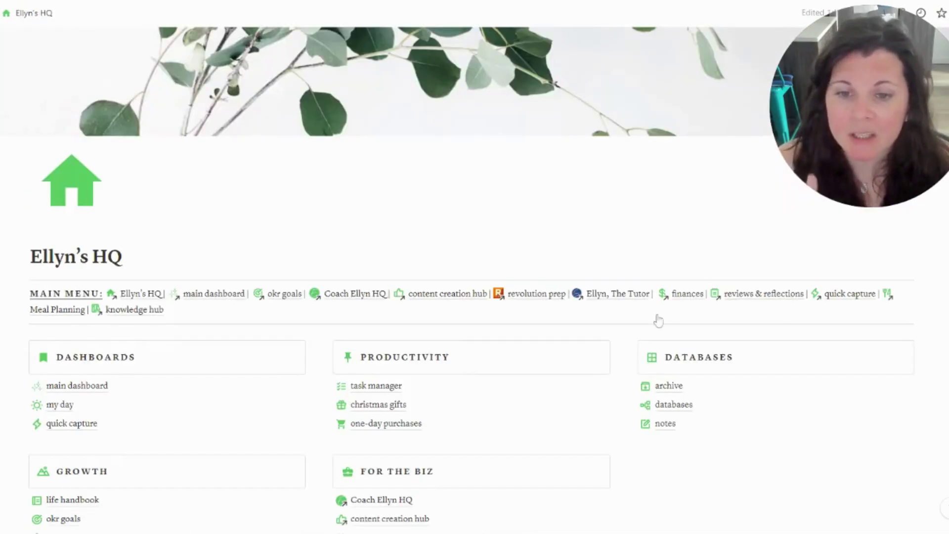
scroll(659, 318, down, 3)
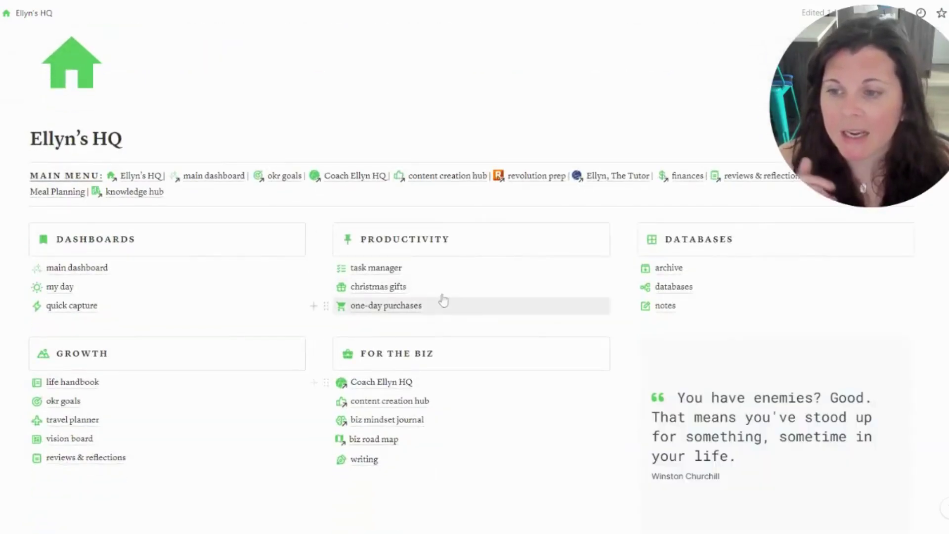
click(678, 289)
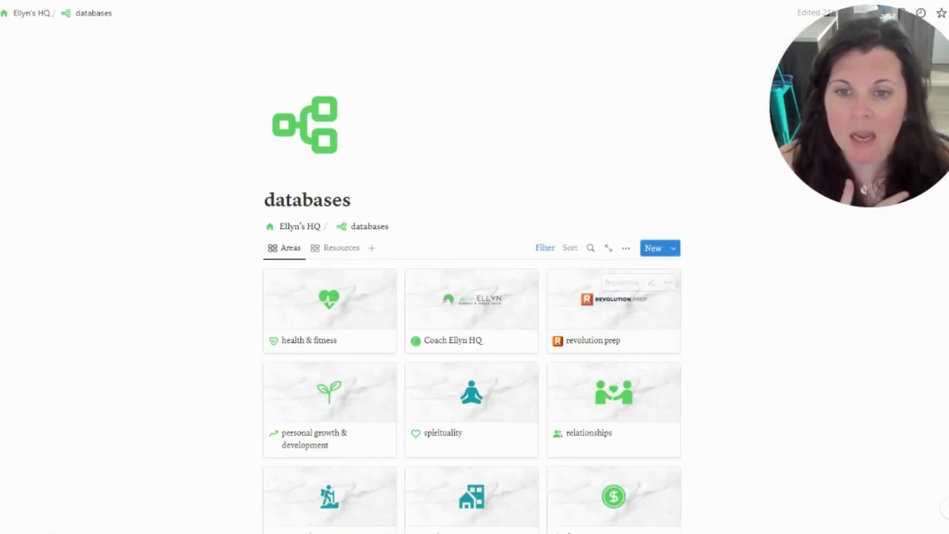
Open the Area Template of the areas + resources database as a full page and review its sections and Objectives view
click(673, 248)
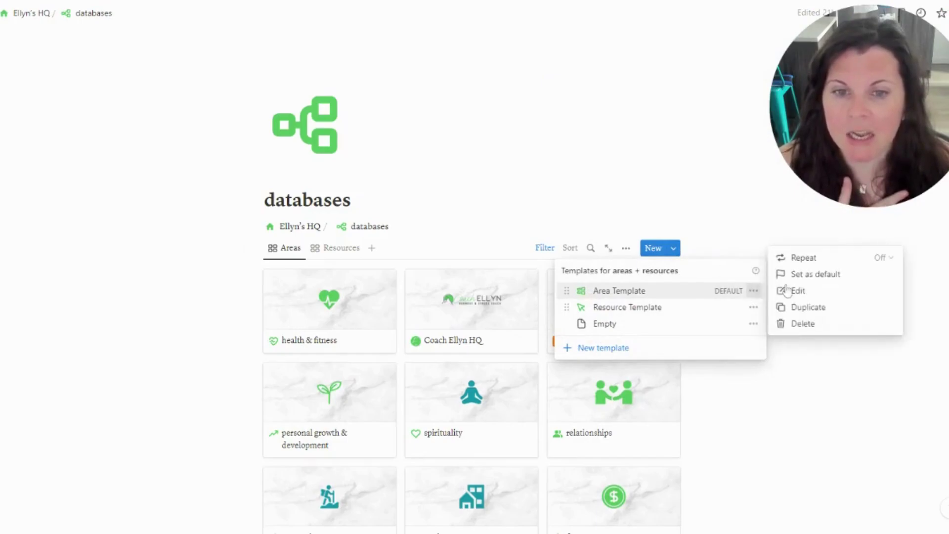
click(797, 290)
scroll(282, 378, down, 3)
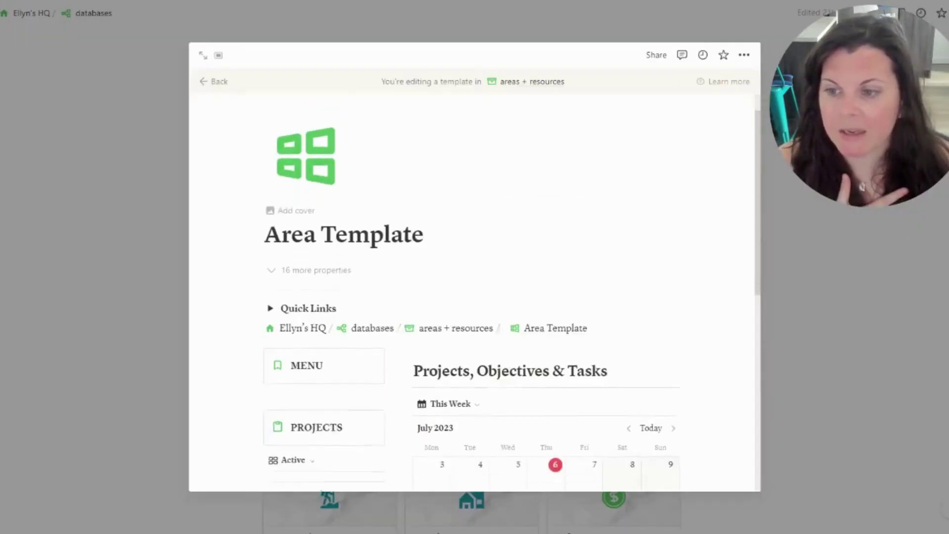
click(203, 55)
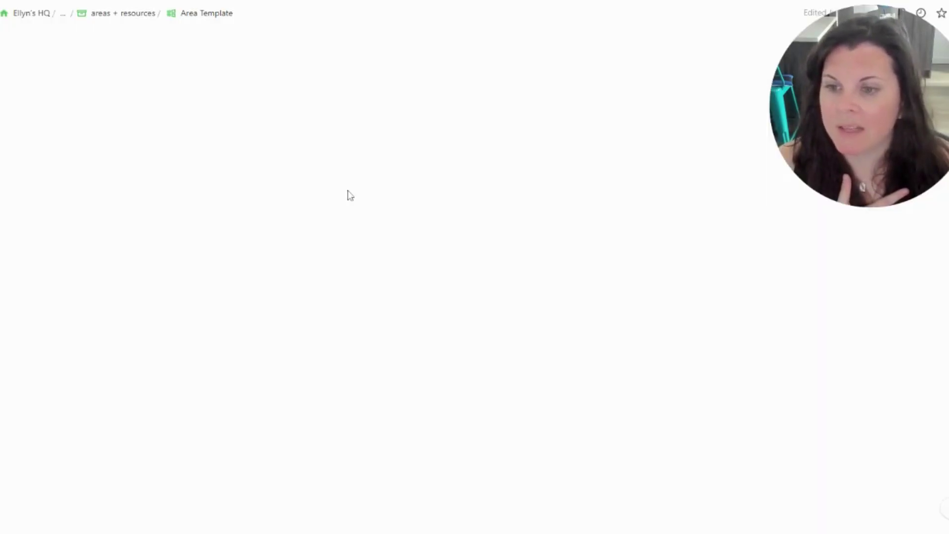
scroll(519, 281, down, 3)
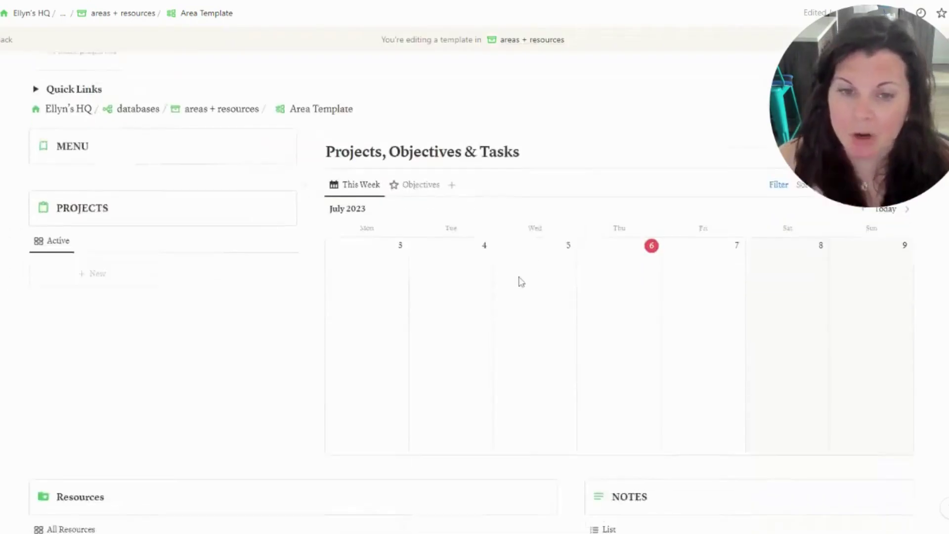
scroll(519, 281, down, 3)
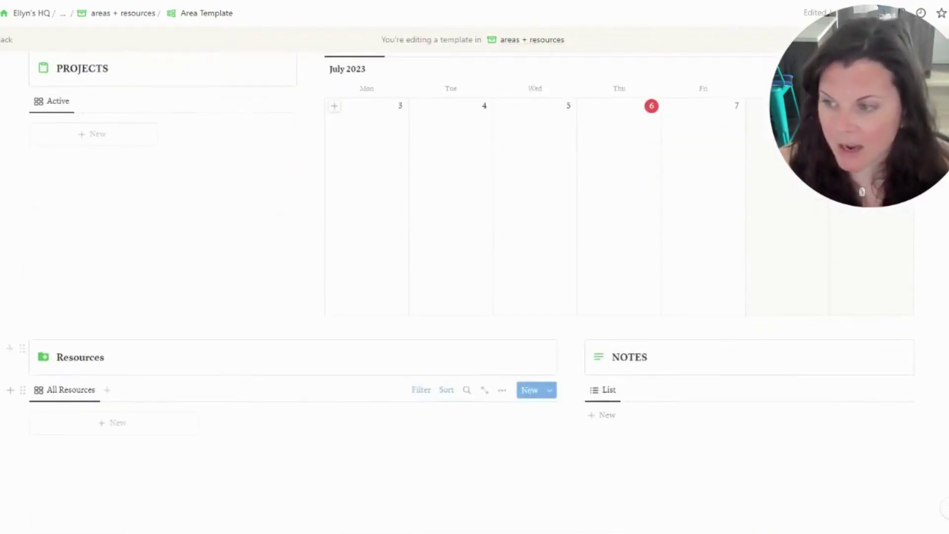
scroll(193, 183, up, 2)
scroll(194, 183, up, 1)
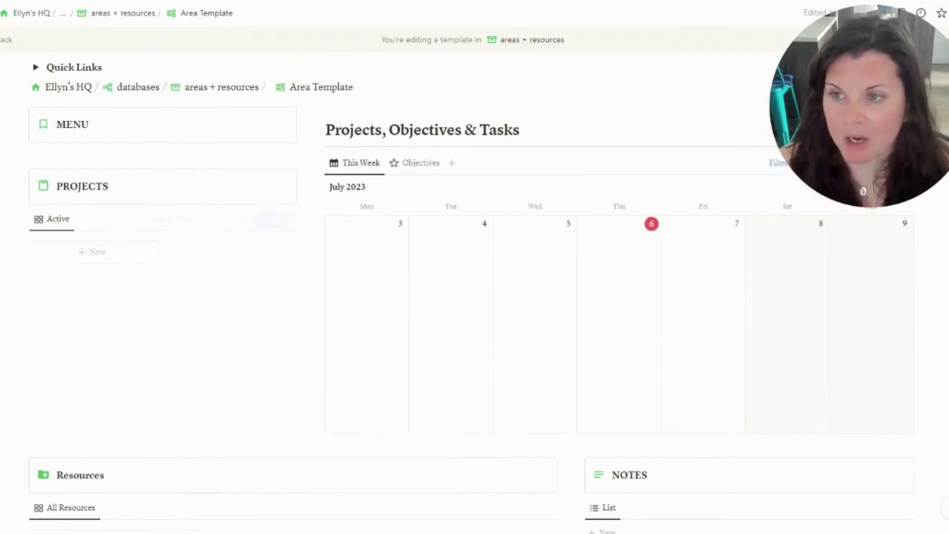
click(418, 163)
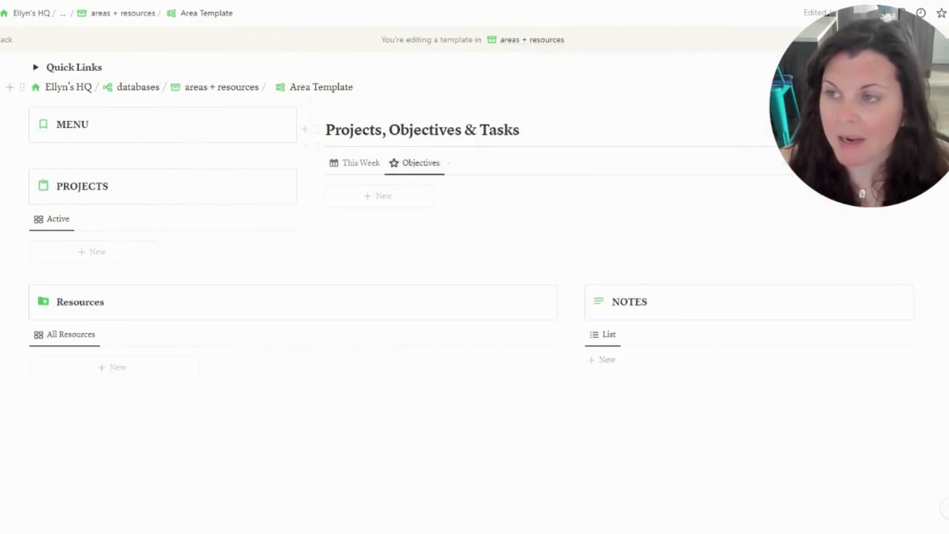
scroll(247, 99, up, 4)
Return to the databases page, open the objectives database and review its Objective Template through the Define Next Steps section
click(118, 13)
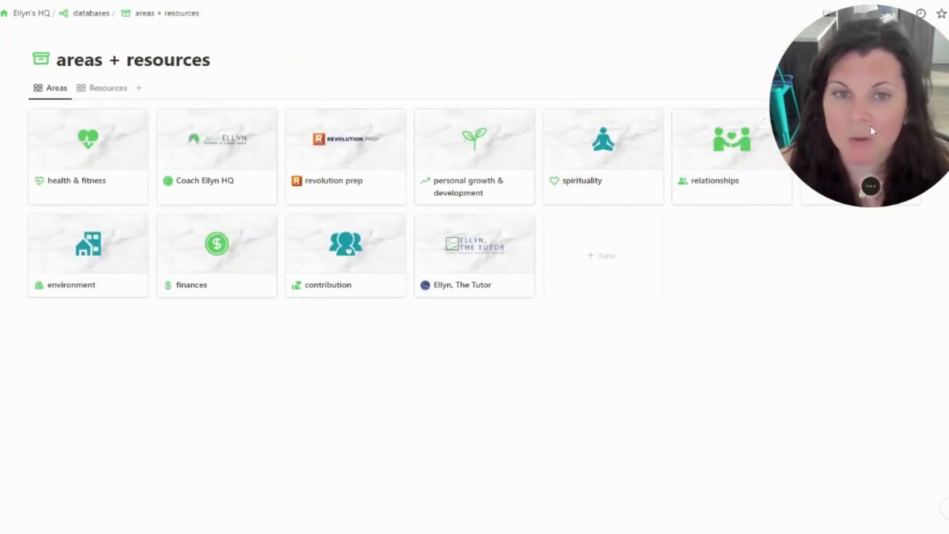
click(88, 13)
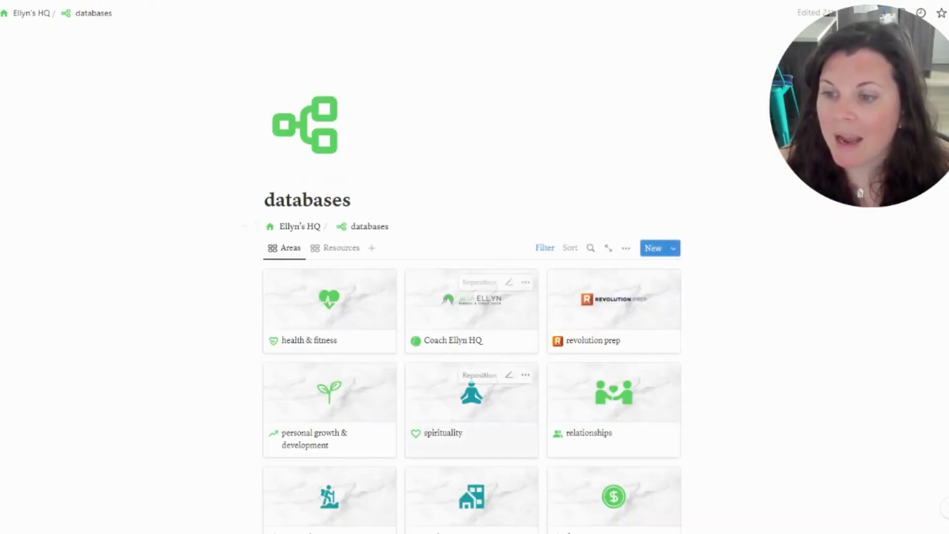
scroll(300, 310, down, 7)
click(299, 302)
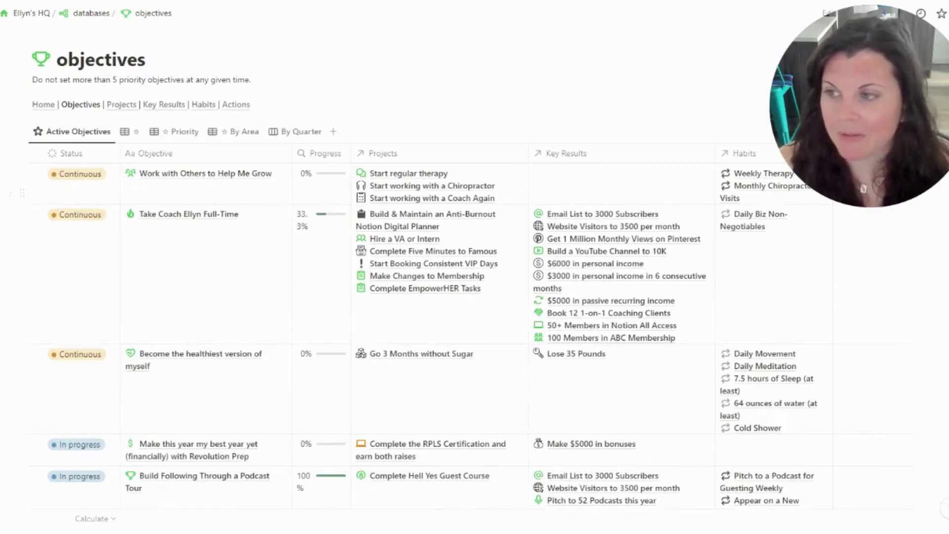
click(908, 132)
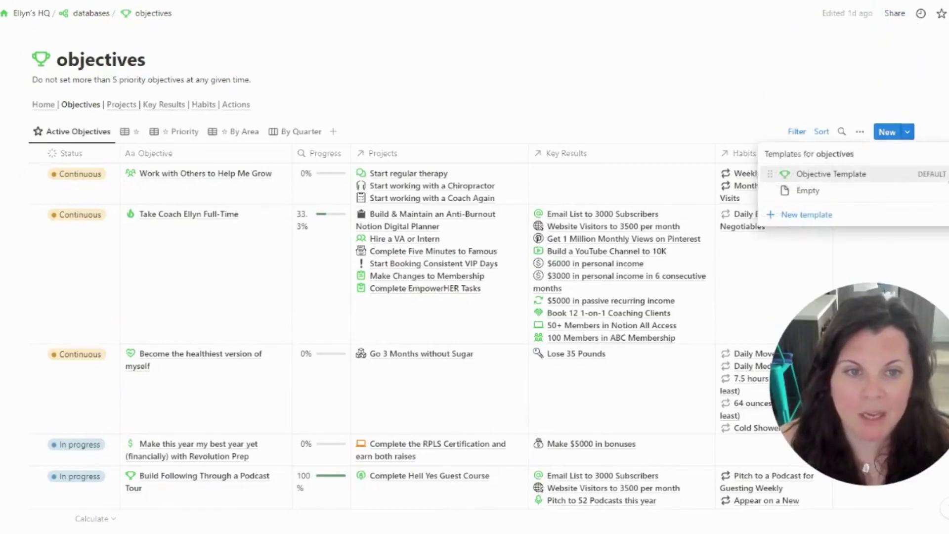
click(931, 174)
click(846, 177)
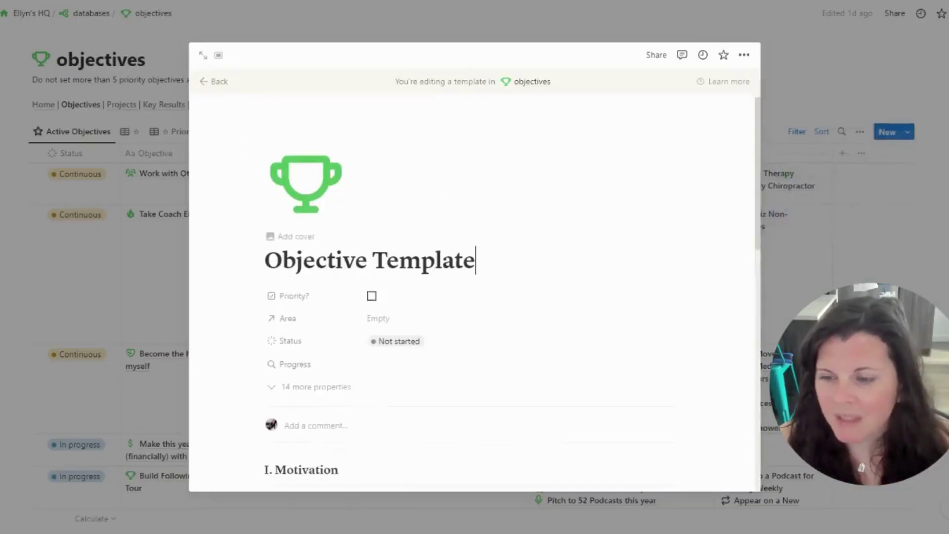
scroll(663, 272, down, 5)
scroll(454, 254, down, 6)
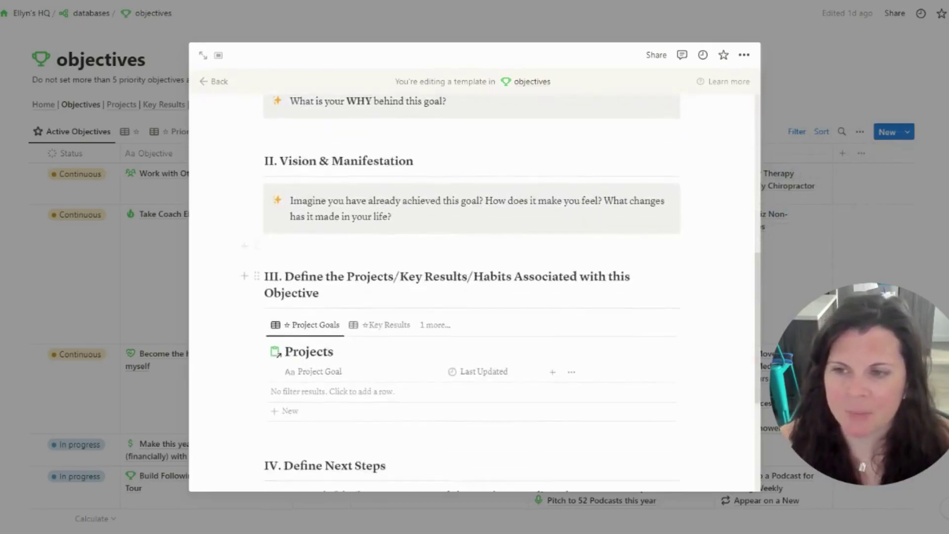
scroll(382, 364, down, 2)
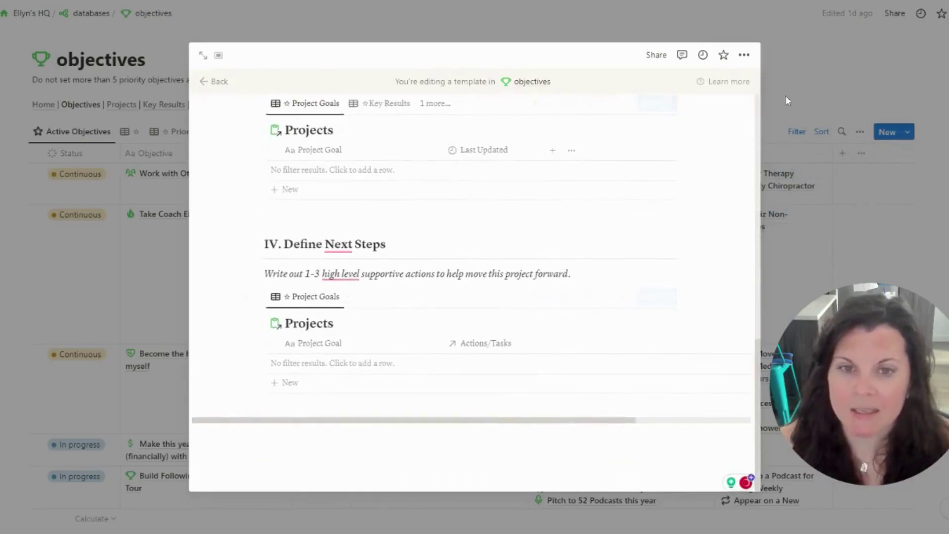
click(115, 46)
Open the Projects database and review its Project Template, including the Project Overview, Tasks, Notes and Resources sections
click(121, 104)
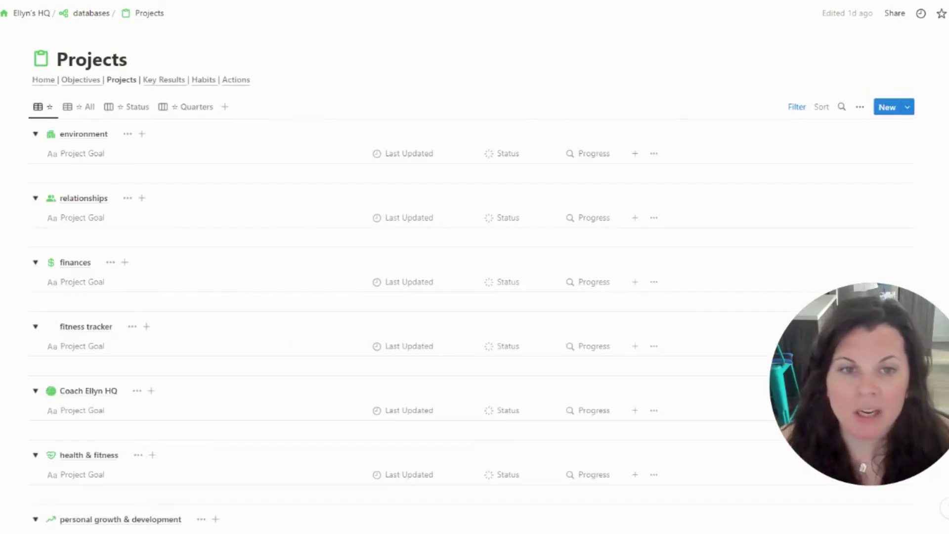
click(908, 107)
click(923, 151)
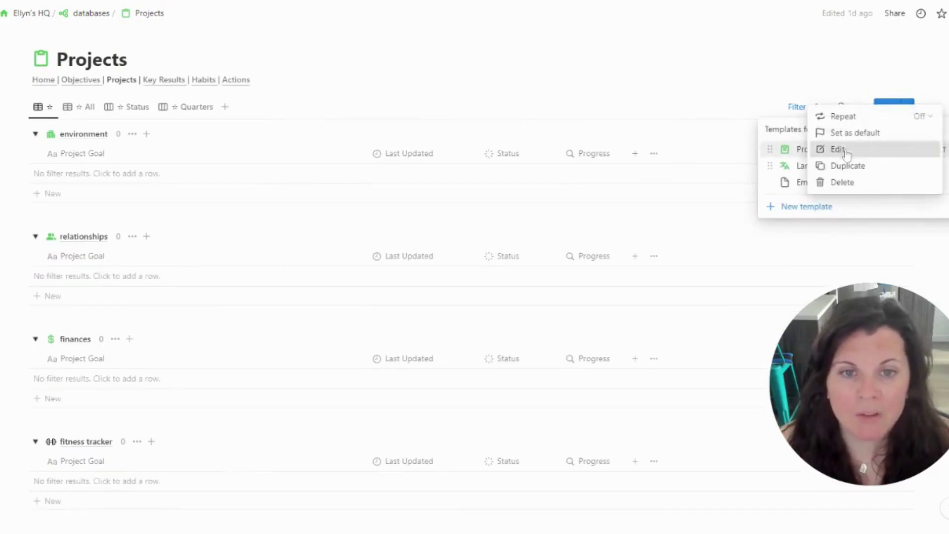
click(837, 149)
scroll(475, 267, down, 7)
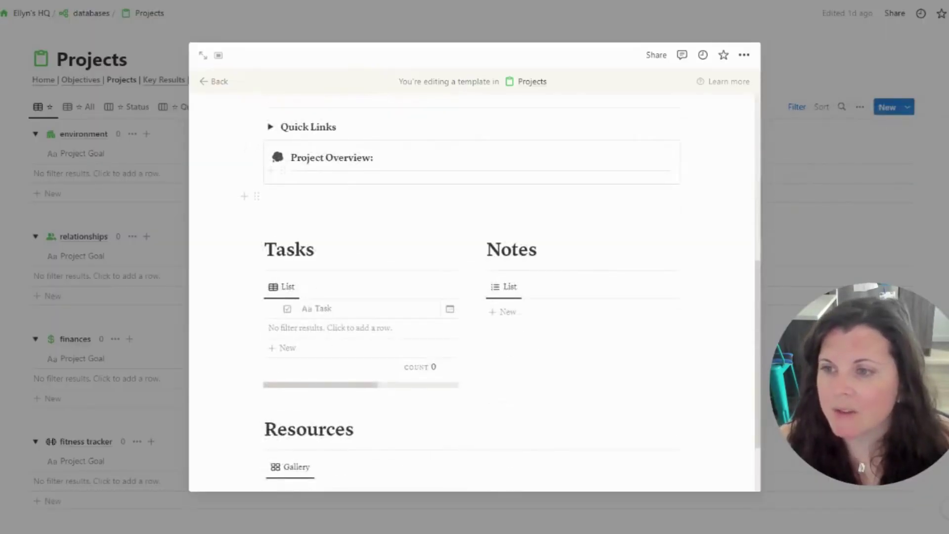
scroll(472, 292, down, 2)
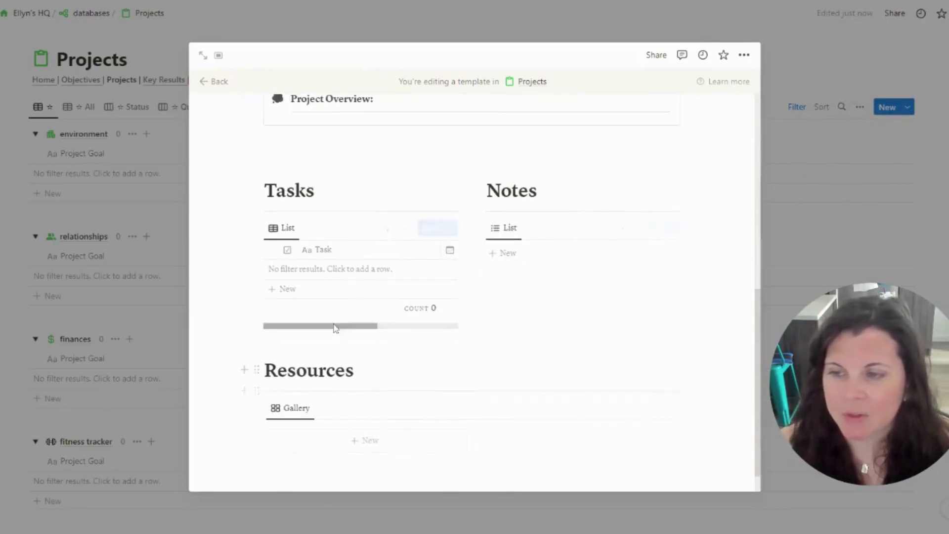
scroll(303, 229, up, 3)
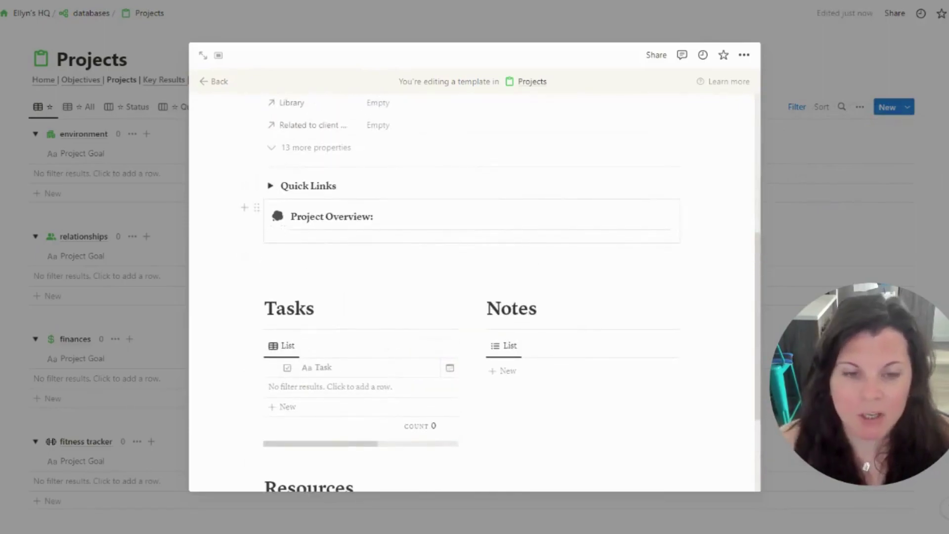
click(784, 115)
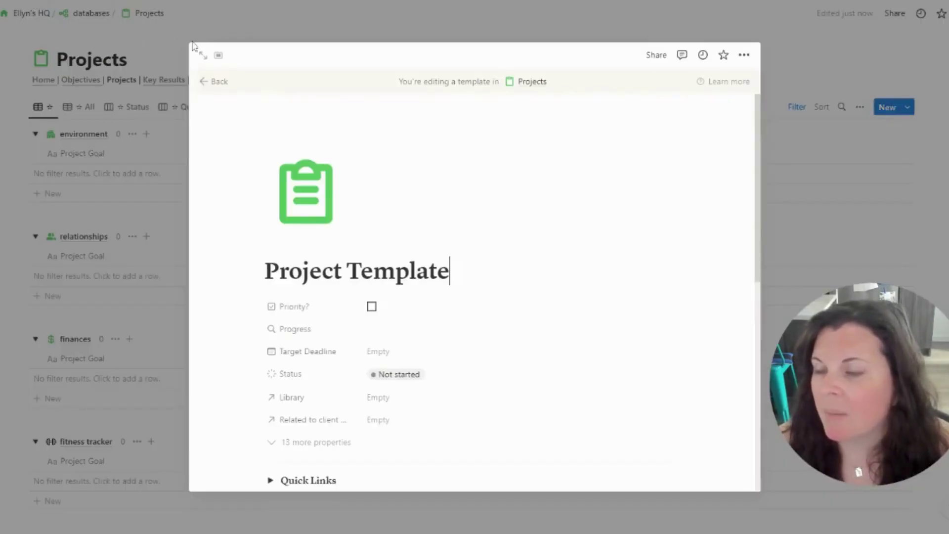
click(192, 45)
Reopen the objectives database from the databases page, search it for "membership" and open The Anti-Busy Memberships as a full page
click(89, 12)
scroll(336, 252, down, 4)
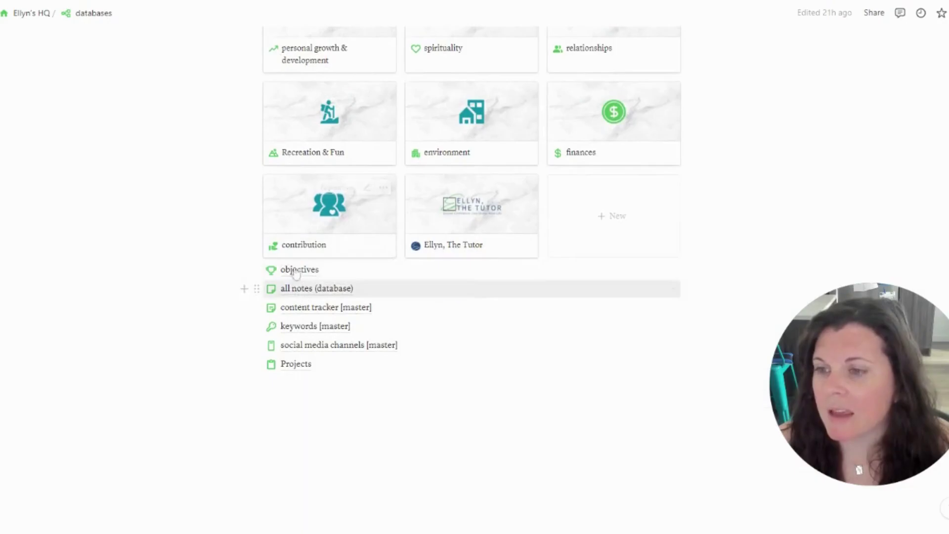
click(342, 272)
scroll(151, 194, down, 3)
scroll(187, 157, up, 2)
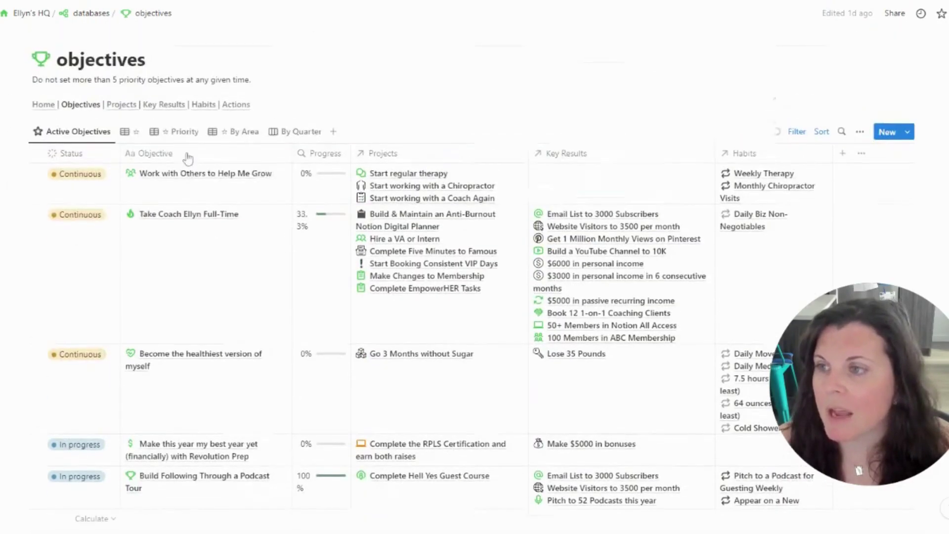
text(membership)
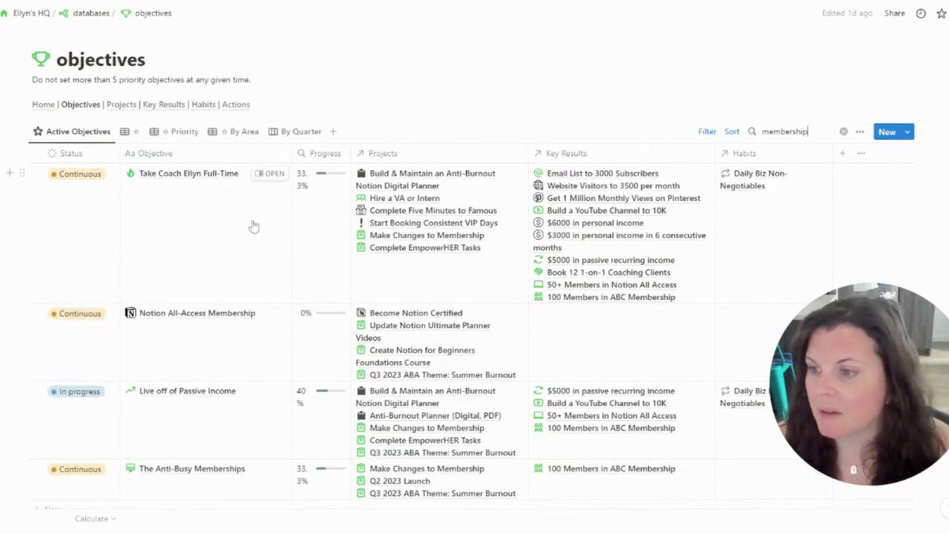
scroll(253, 226, down, 3)
click(270, 361)
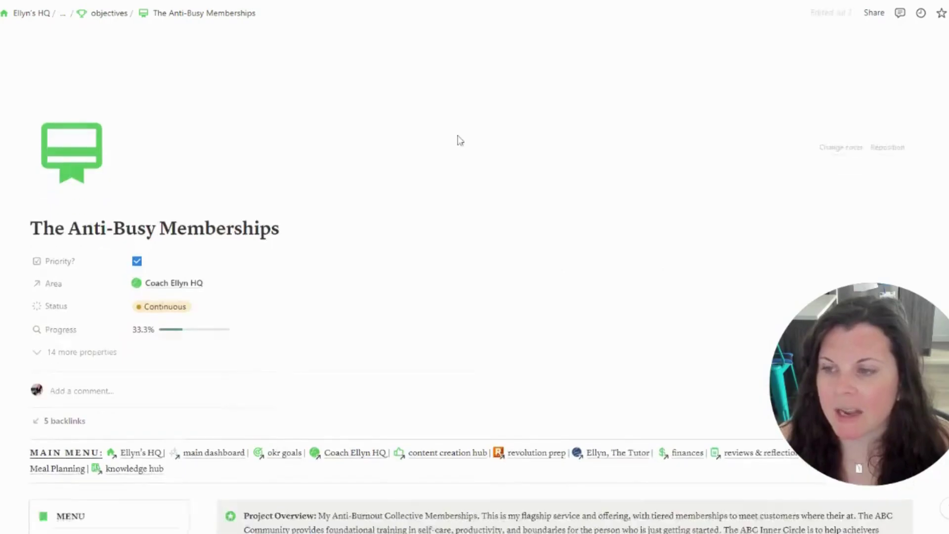
Review The Anti-Busy Memberships page's menu, project overview, related projects and event table, and return to the objectives database
scroll(365, 222, down, 6)
scroll(364, 221, down, 10)
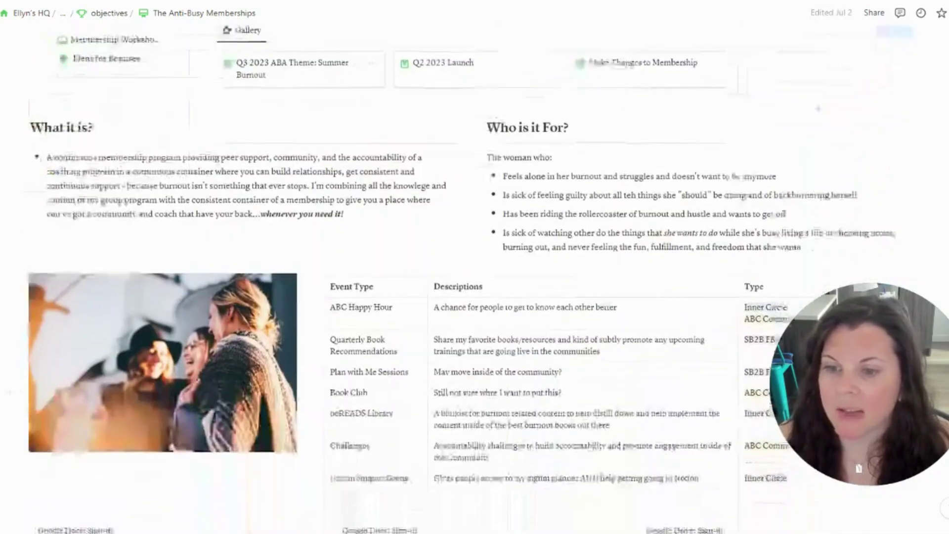
scroll(467, 217, up, 6)
scroll(467, 217, up, 10)
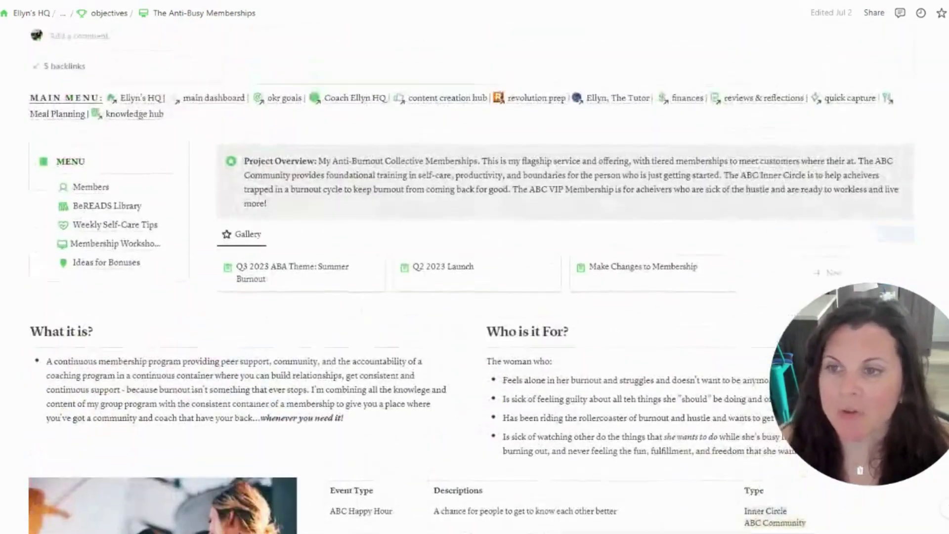
scroll(567, 287, down, 2)
scroll(567, 288, down, 3)
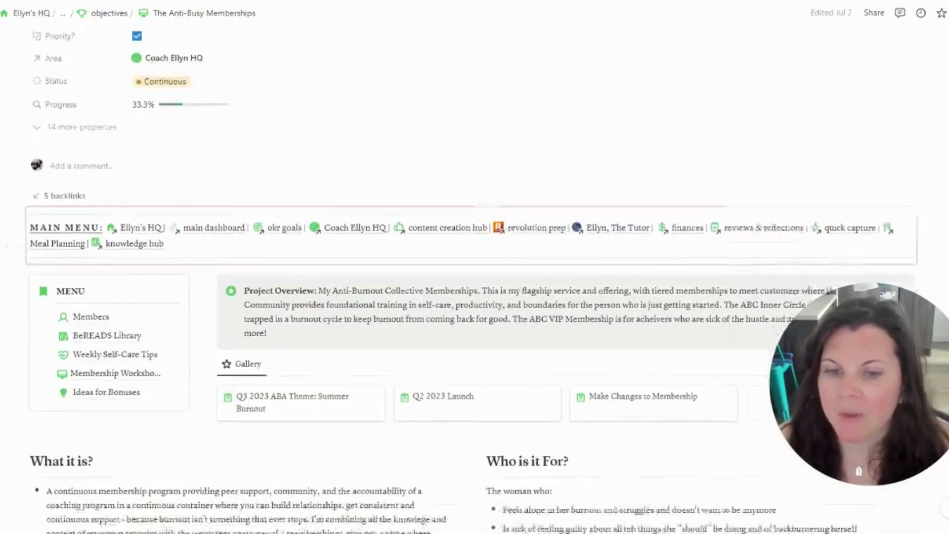
click(11, 4)
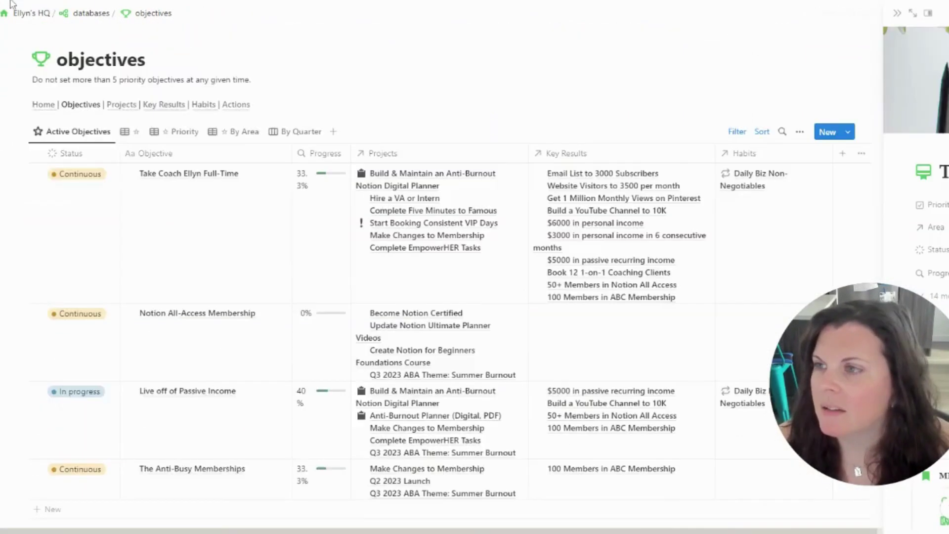
Return to the databases page and look over the list of databases below the areas gallery
scroll(11, 10, down, 3)
click(98, 17)
scroll(346, 222, down, 8)
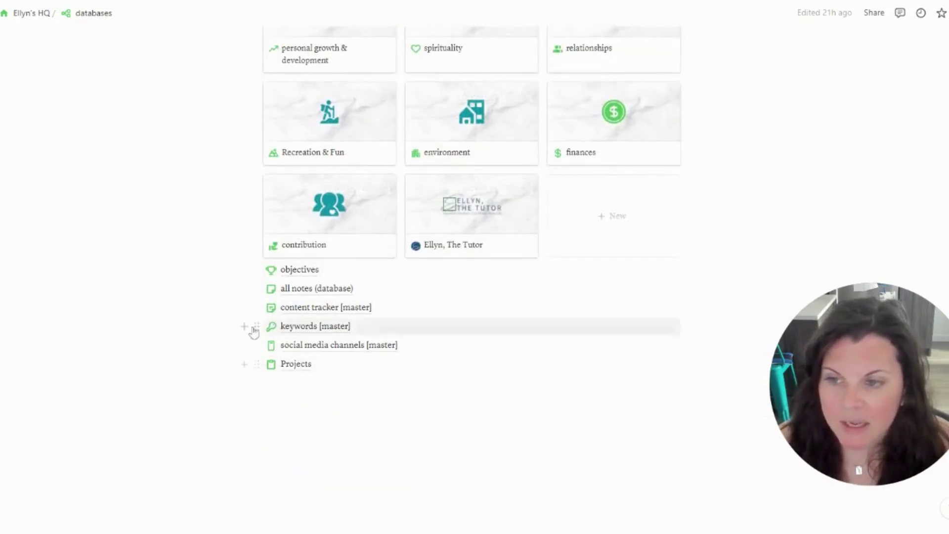
scroll(310, 332, up, 5)
Open the main dashboard by way of Ellyn's HQ and review its areas, Today's Tasks, goals and Main Priorities
click(31, 13)
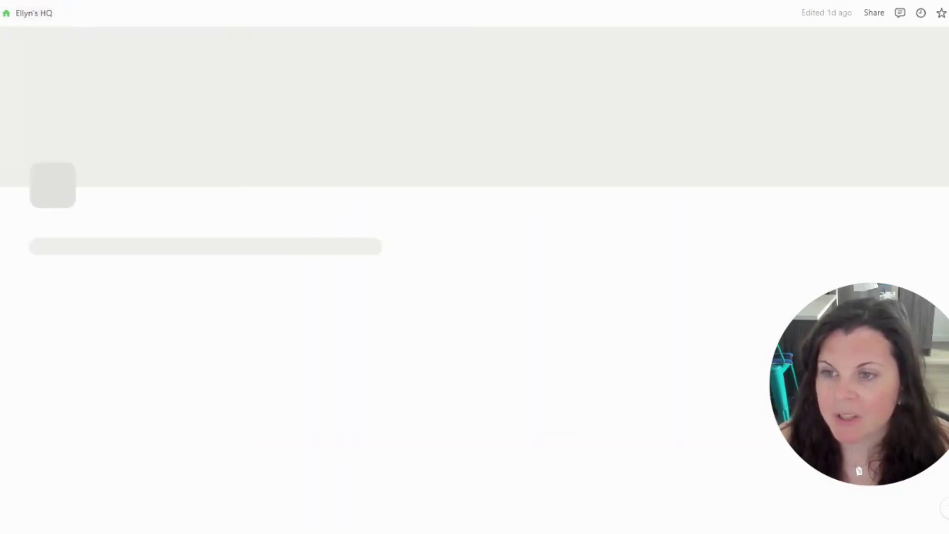
click(212, 294)
scroll(578, 231, down, 4)
scroll(578, 230, down, 7)
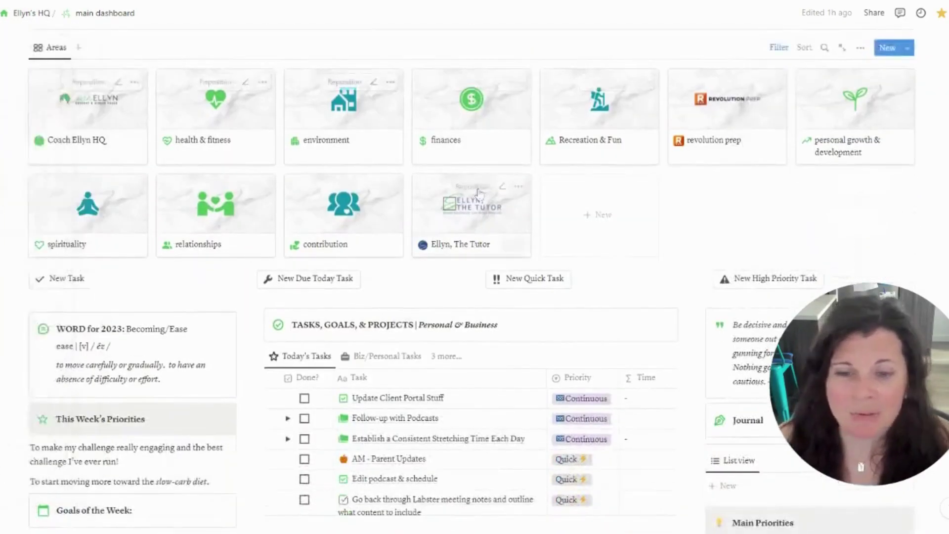
scroll(538, 201, down, 2)
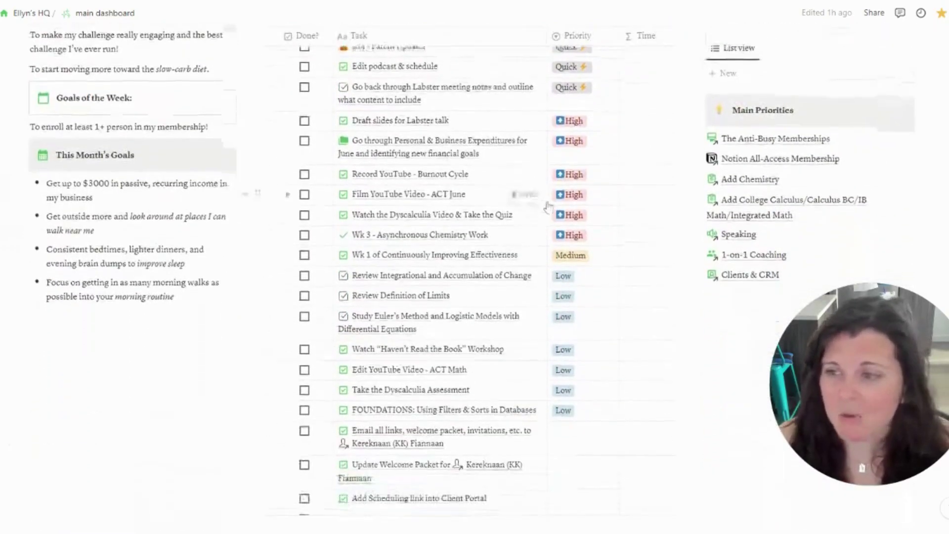
scroll(537, 200, up, 15)
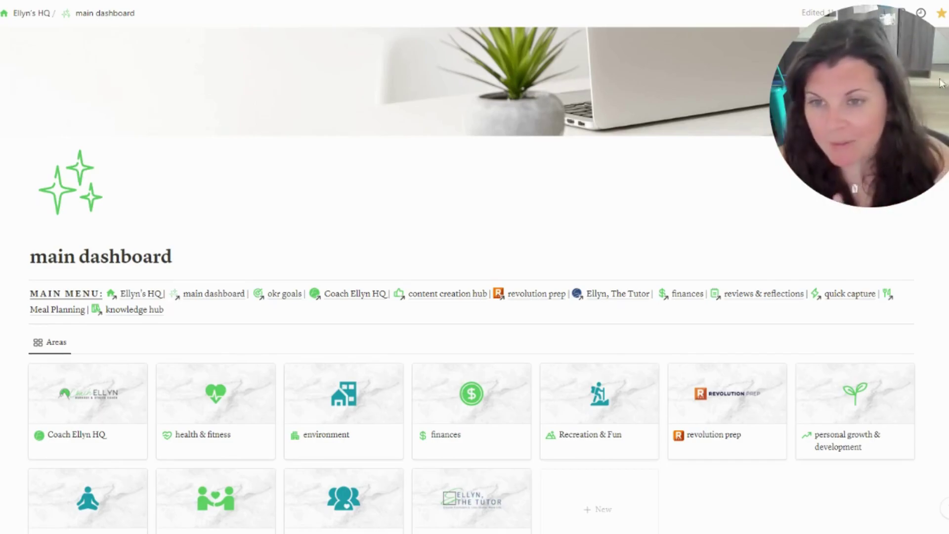
scroll(479, 163, down, 4)
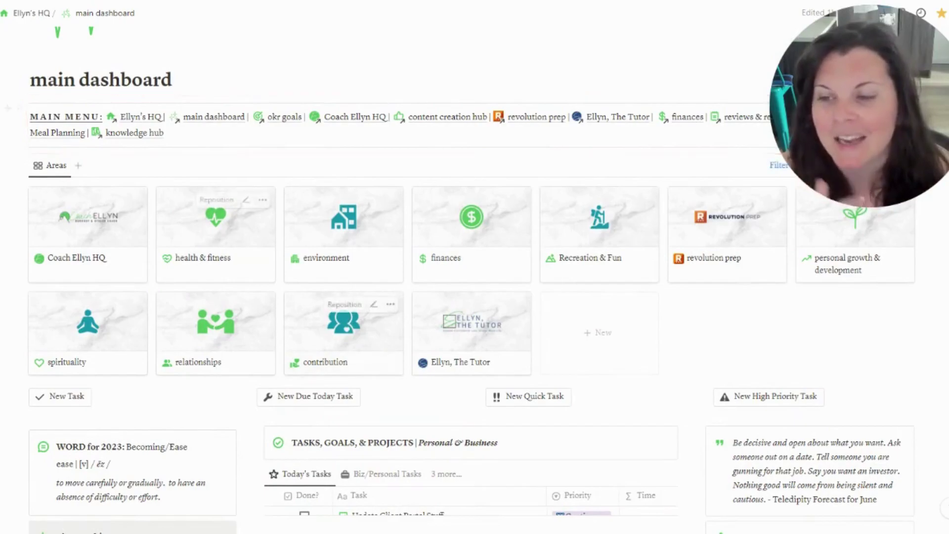
scroll(509, 302, down, 4)
scroll(621, 275, down, 5)
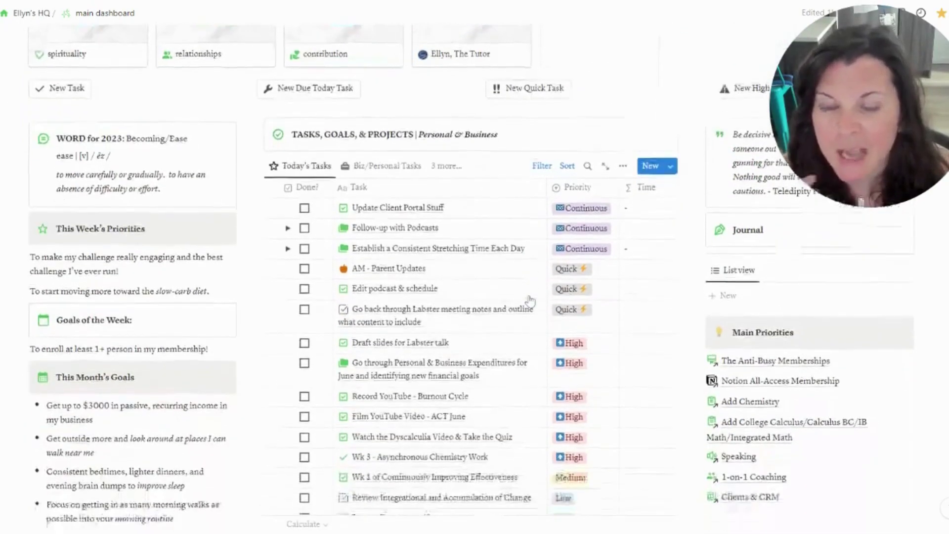